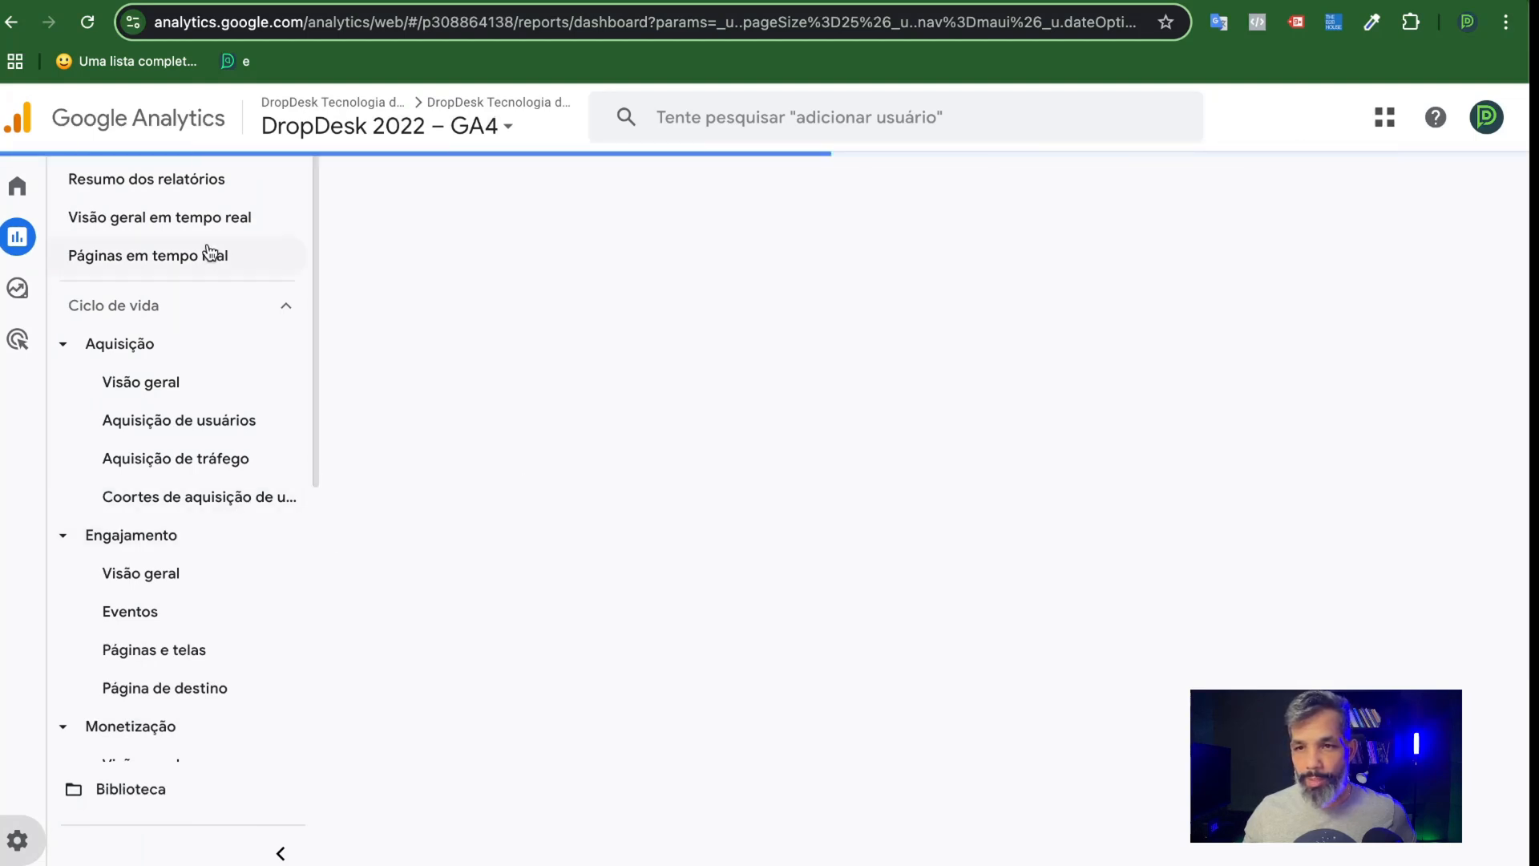
{"action": "left_click", "coordinate": [157, 22]}
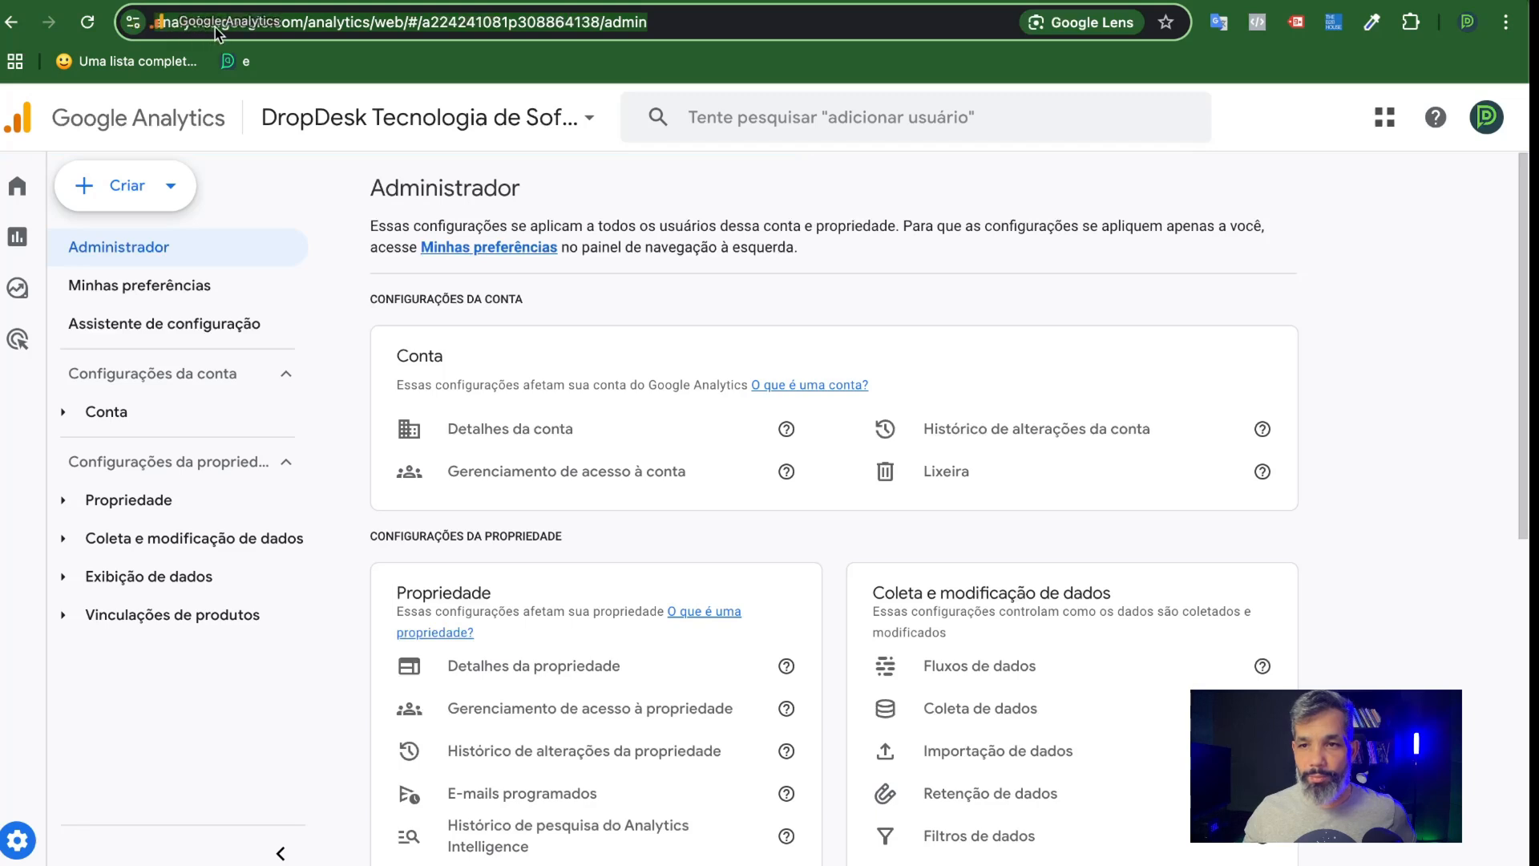
{"action": "left_click", "coordinate": [274, 23]}
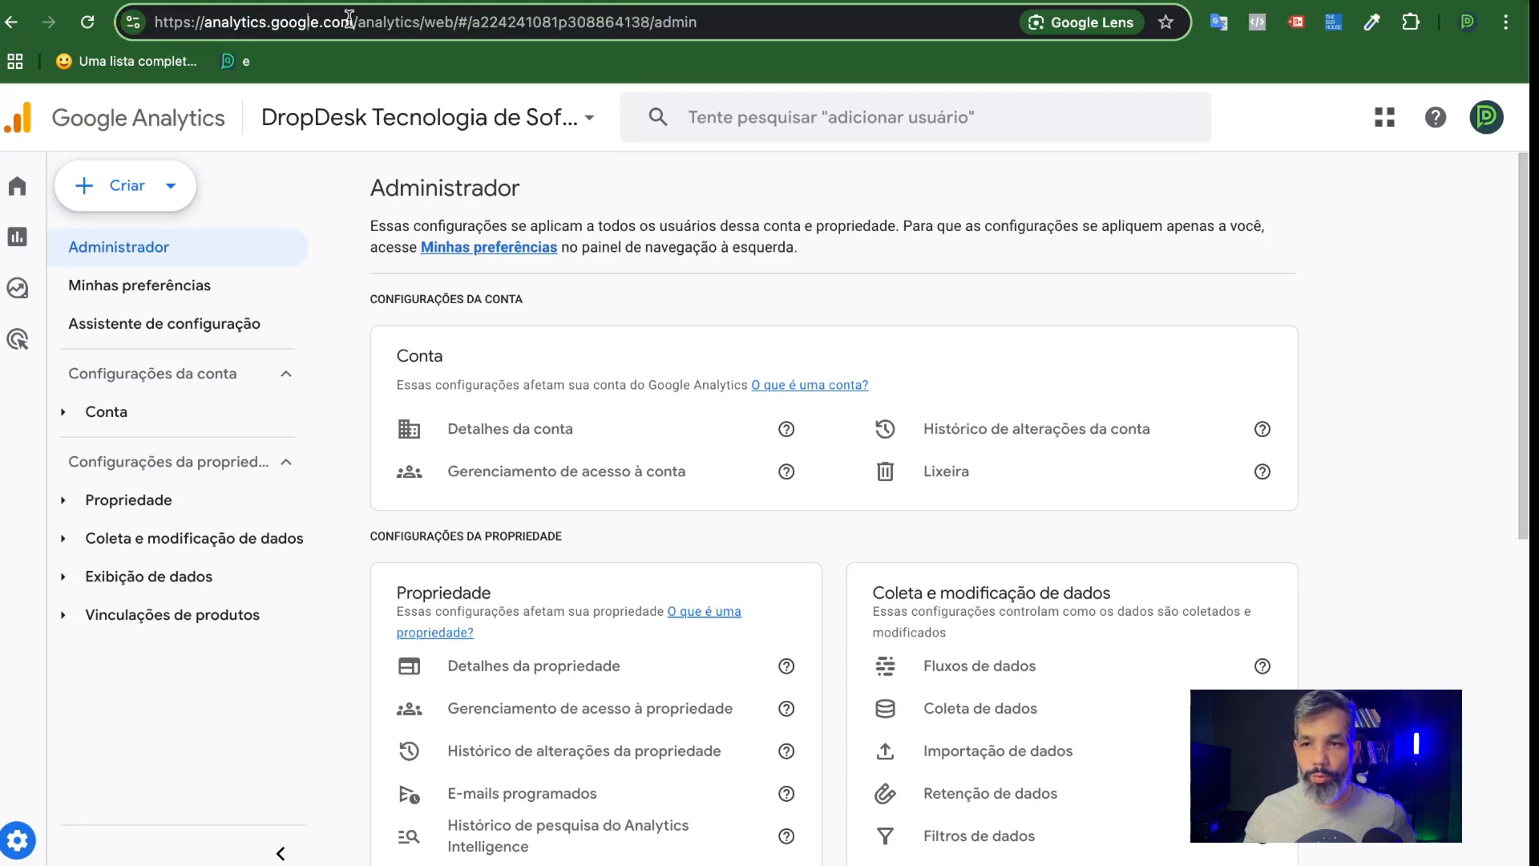
{"action": "left_click_drag", "start_coordinate": [357, 23], "coordinate": [154, 17]}
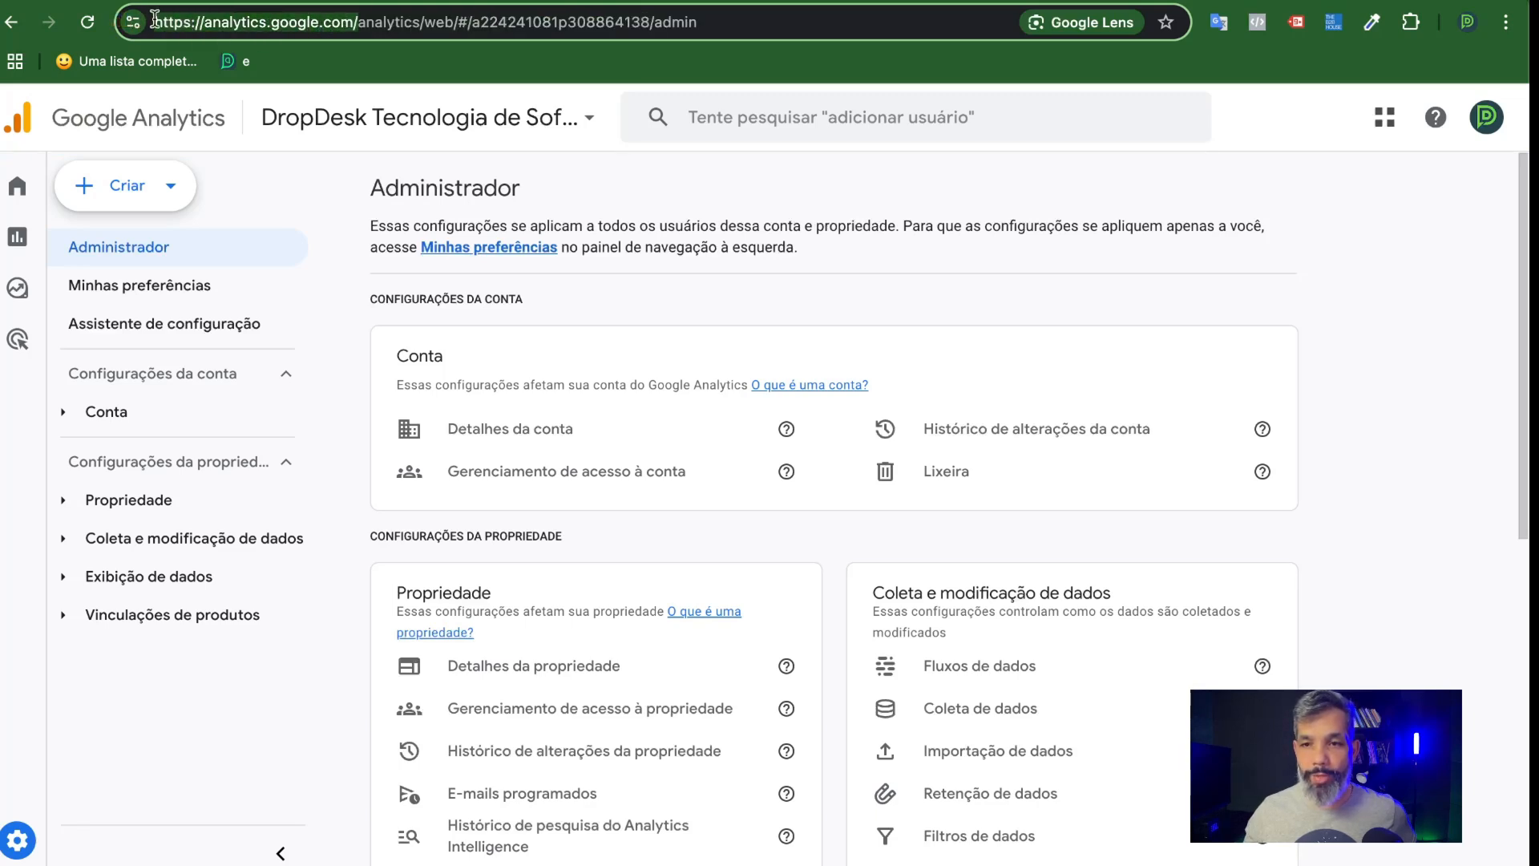
{"action": "mouse_move", "coordinate": [18, 772]}
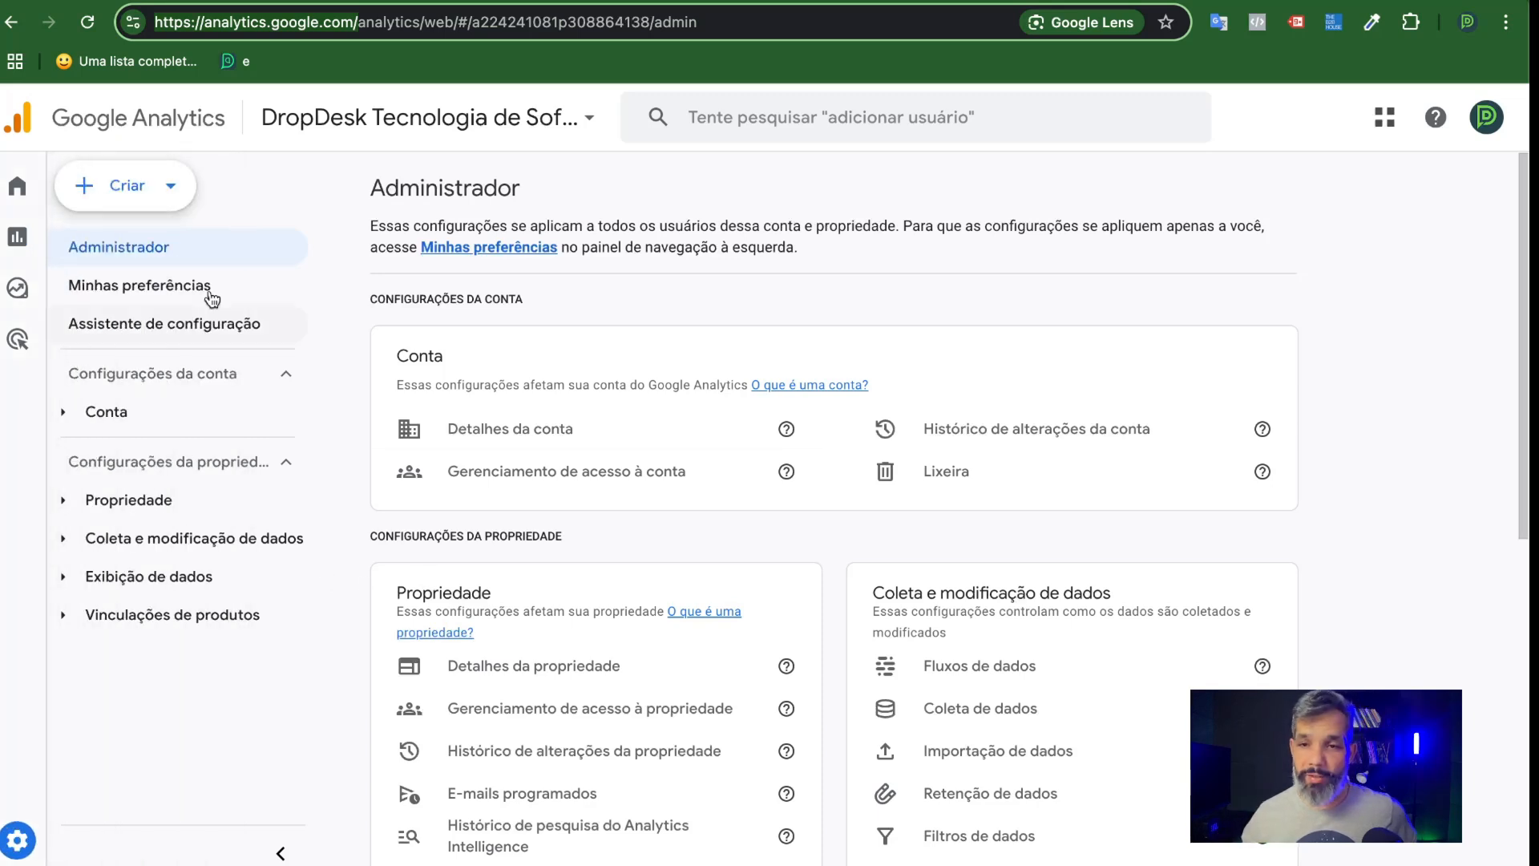
Start creating a new Analytics account and name it "Video Youtube".
{"action": "left_click", "coordinate": [172, 187]}
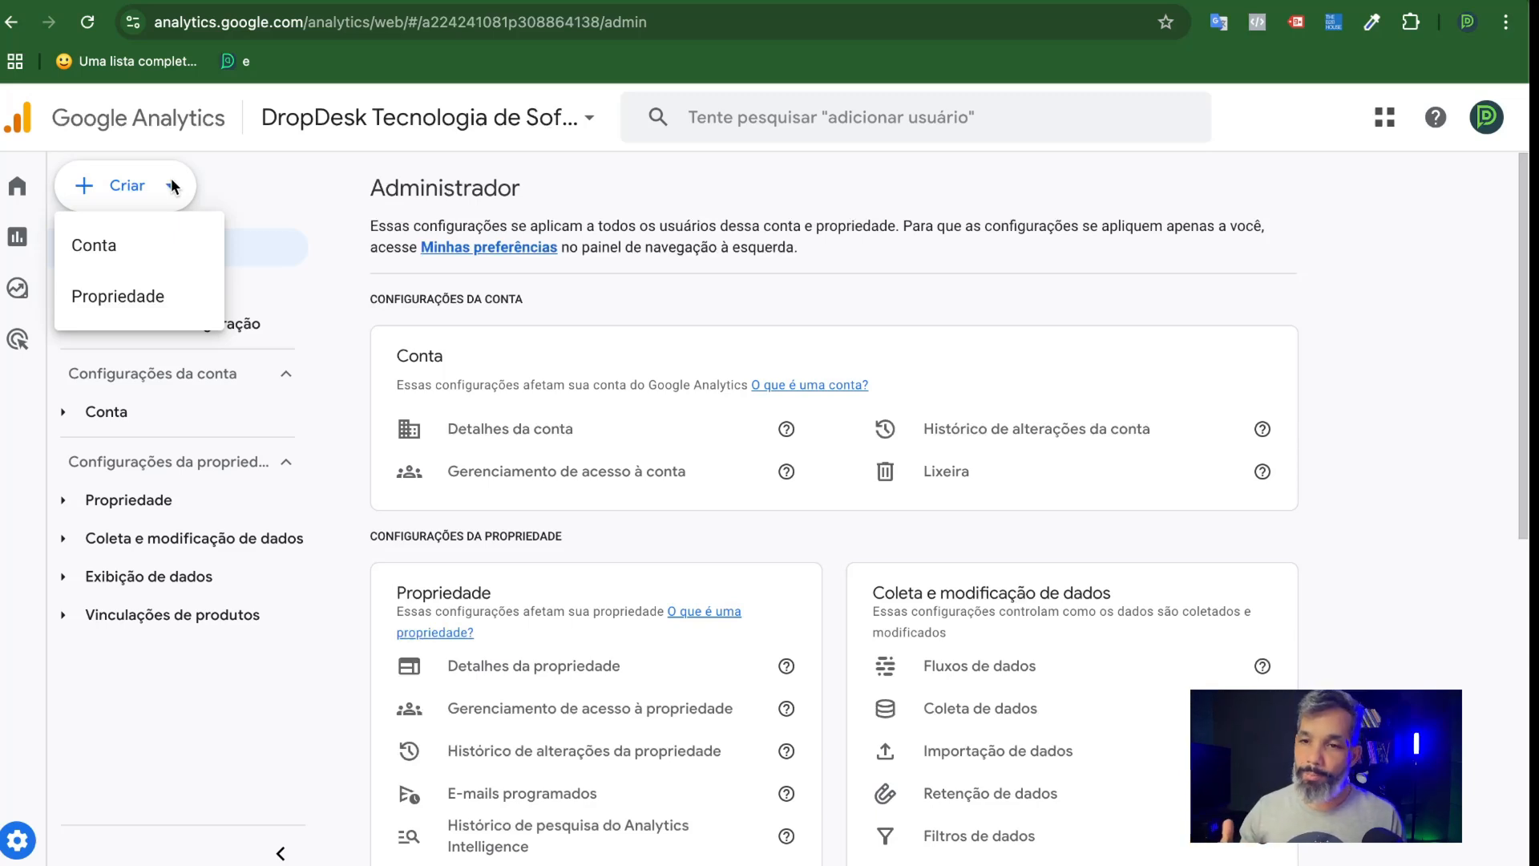
{"action": "left_click", "coordinate": [134, 252]}
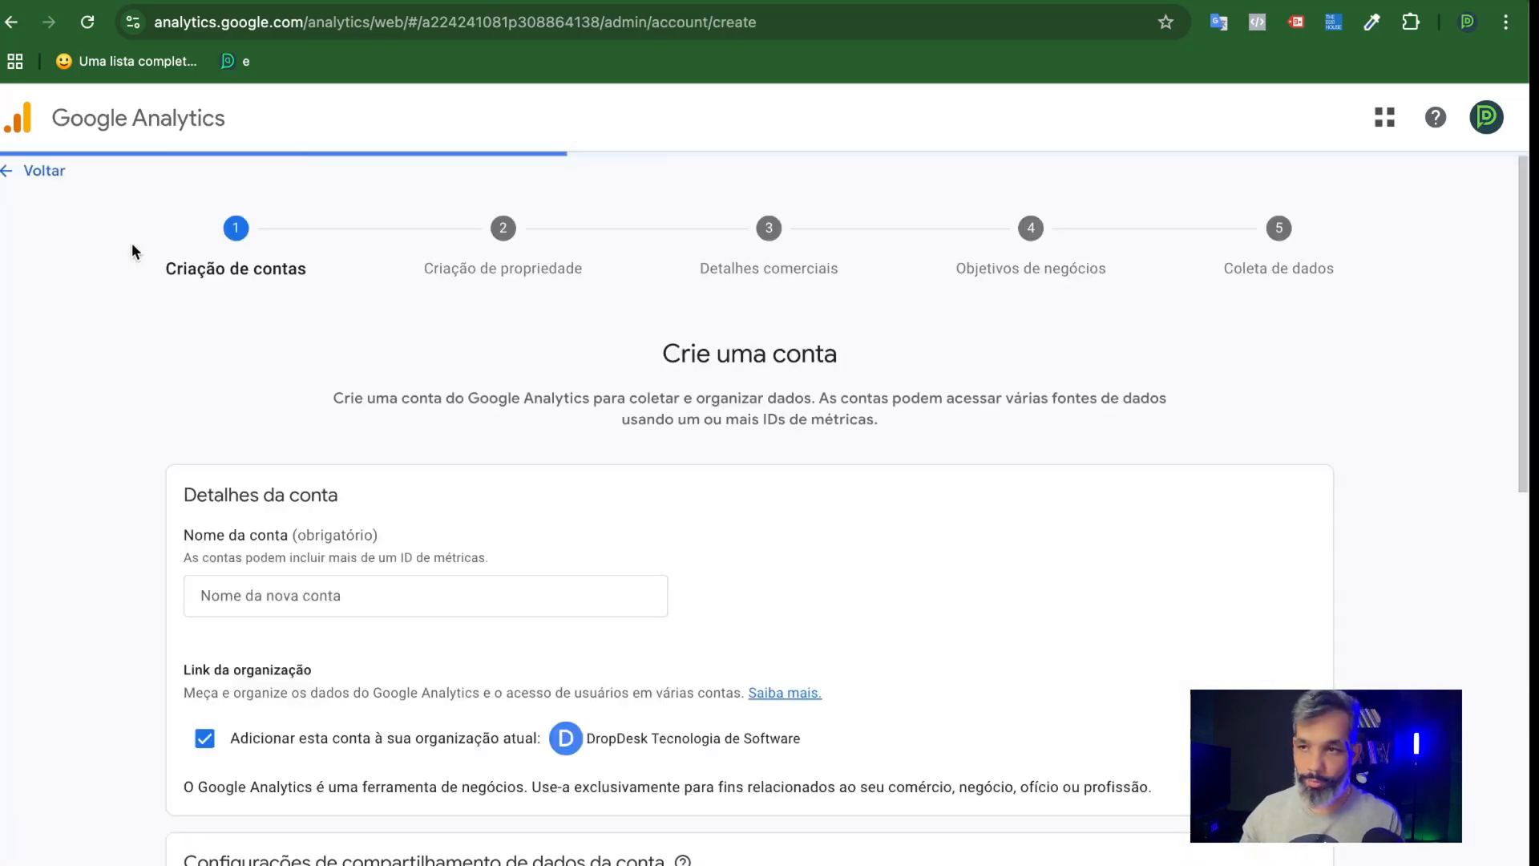
{"action": "scroll", "coordinate": [485, 393], "scroll_direction": "down", "scroll_amount": 3}
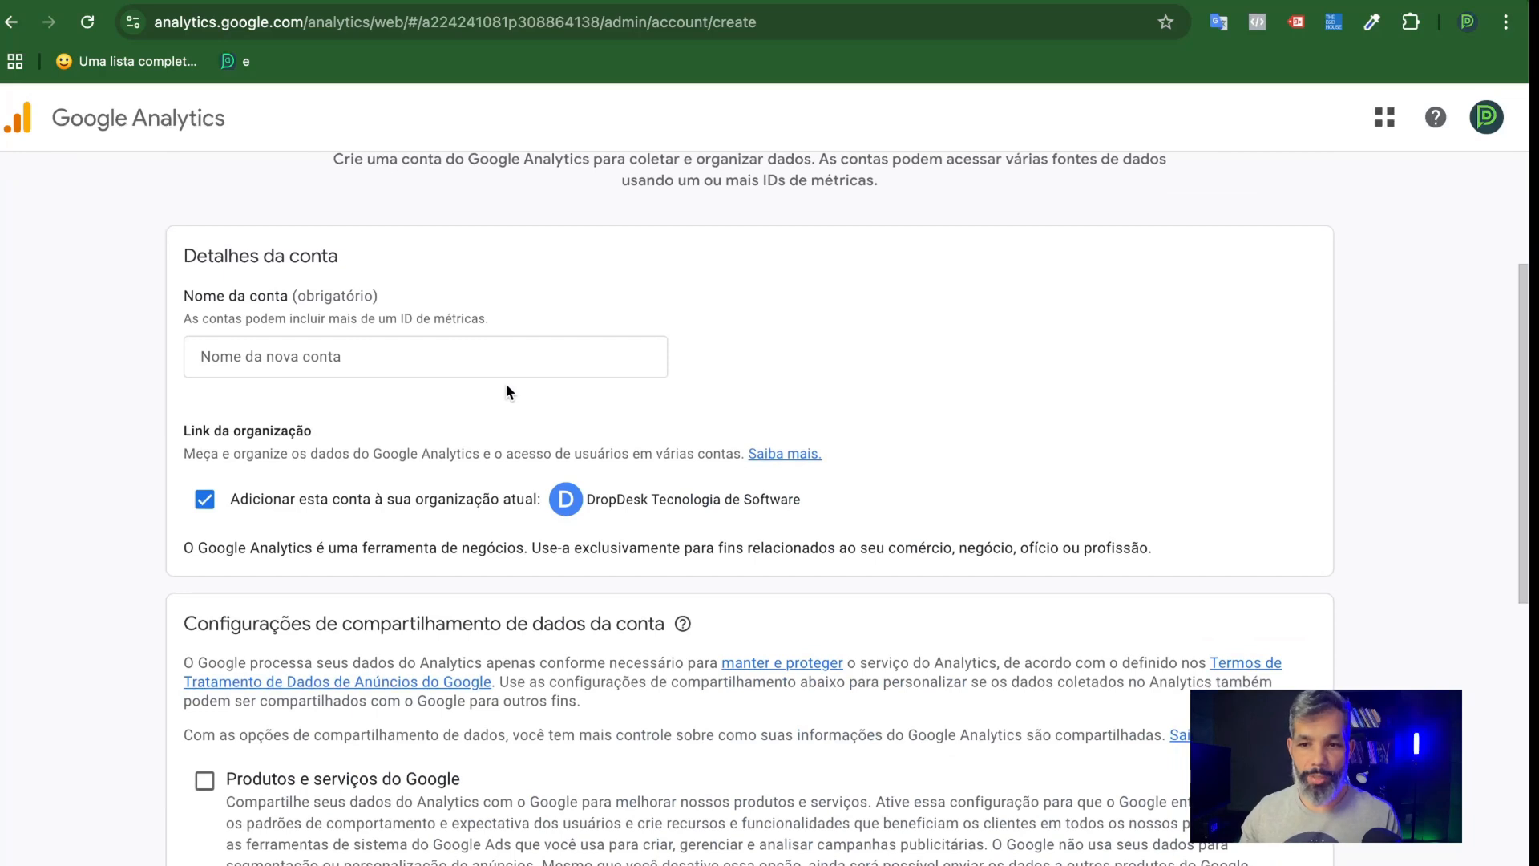
{"action": "left_click", "coordinate": [445, 360]}
{"action": "left_click", "coordinate": [328, 353]}
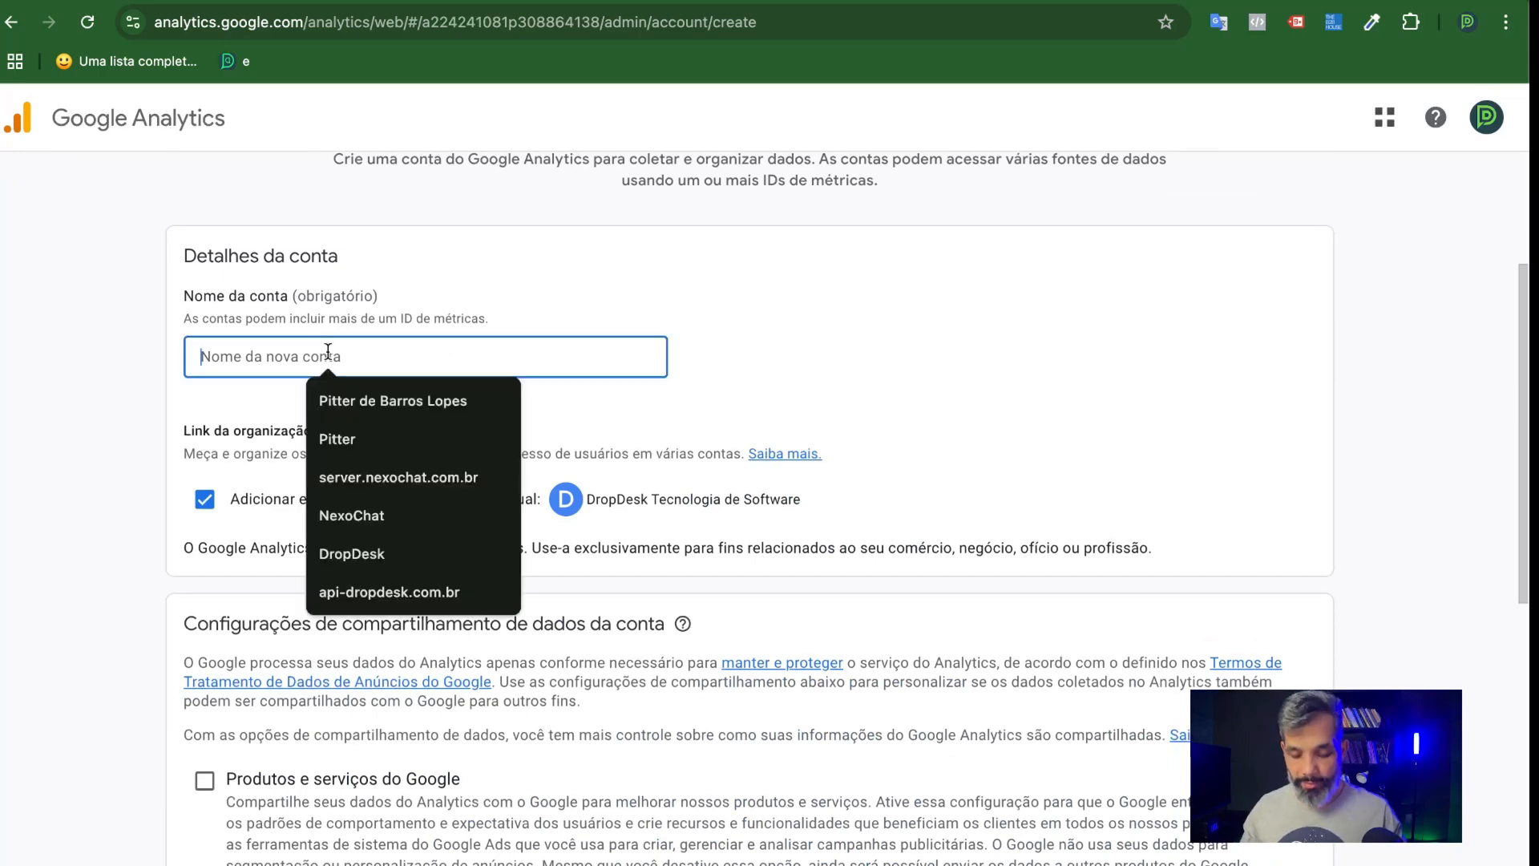
{"action": "type", "text": "Video"}
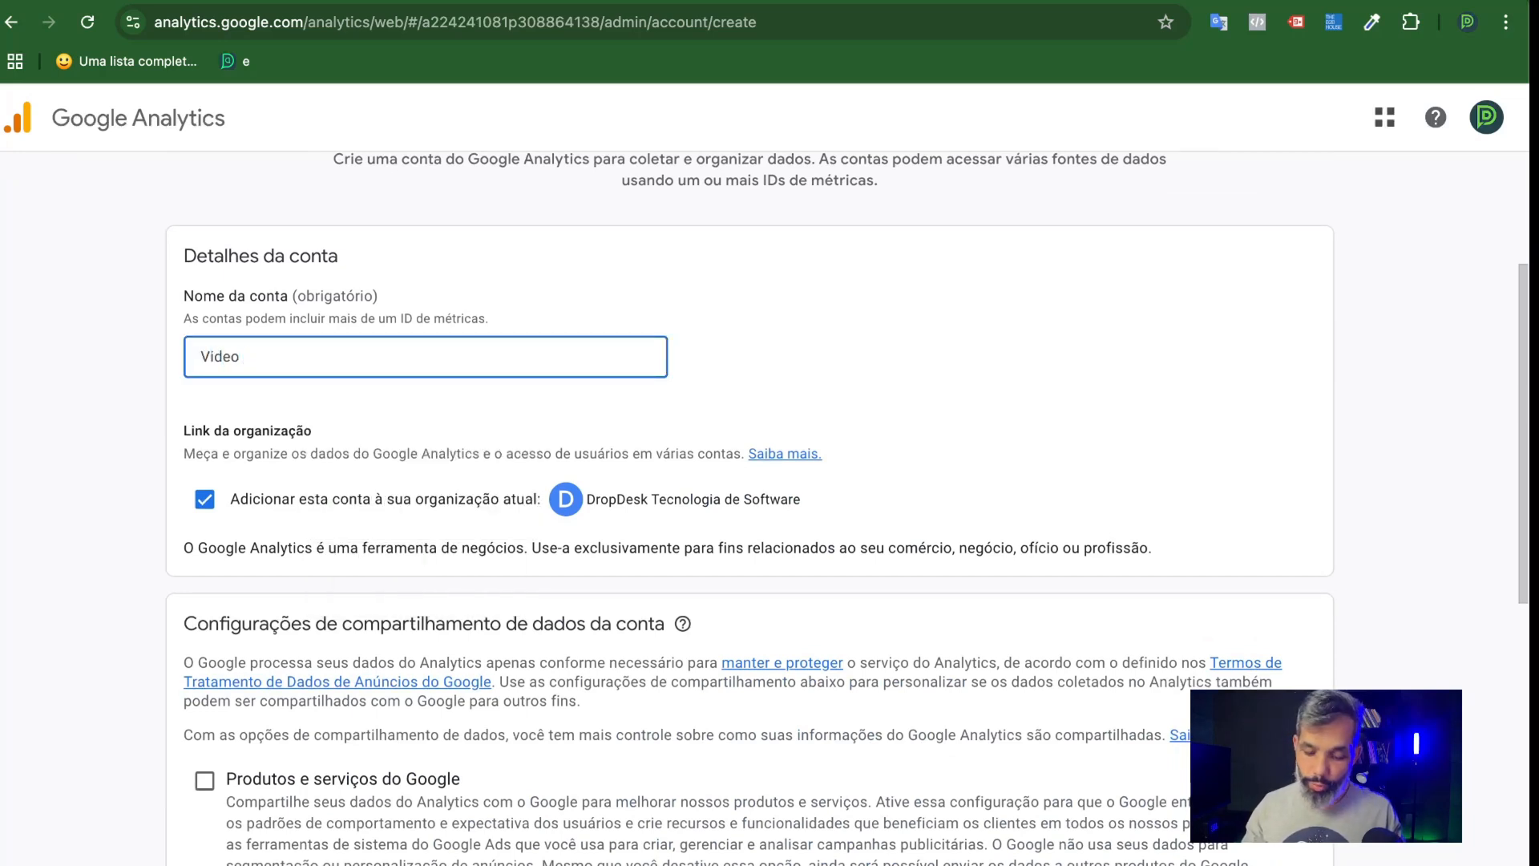
{"action": "type", "text": " Youtube"}
{"action": "left_click", "coordinate": [346, 400]}
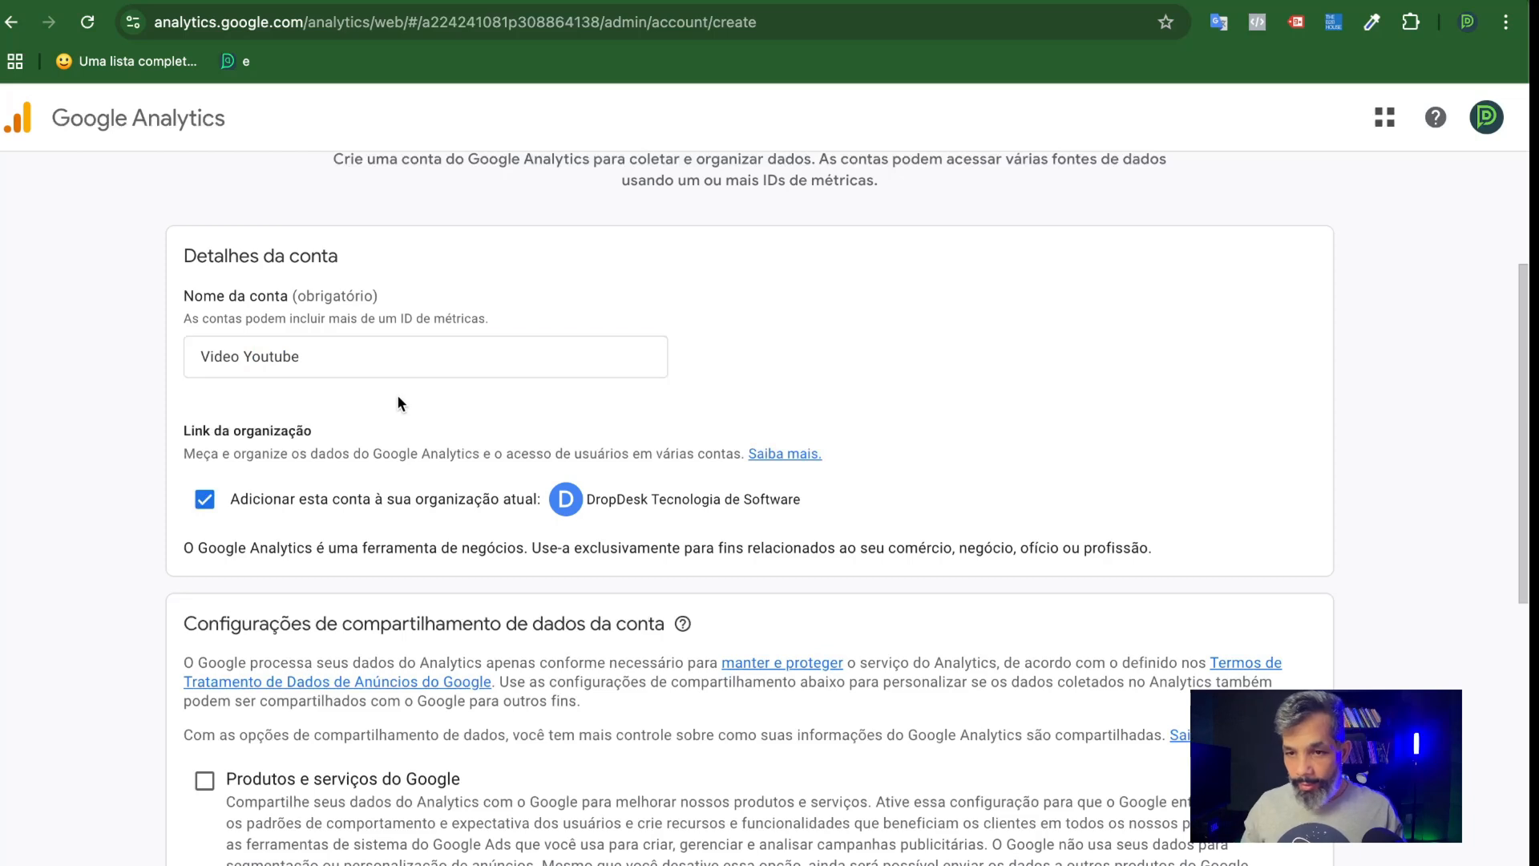
Review the organization link and data-sharing settings, keep their defaults, and continue to property creation.
{"action": "scroll", "coordinate": [396, 397], "scroll_direction": "down", "scroll_amount": 2}
{"action": "scroll", "coordinate": [397, 400], "scroll_direction": "down", "scroll_amount": 1}
{"action": "scroll", "coordinate": [395, 401], "scroll_direction": "down", "scroll_amount": 1}
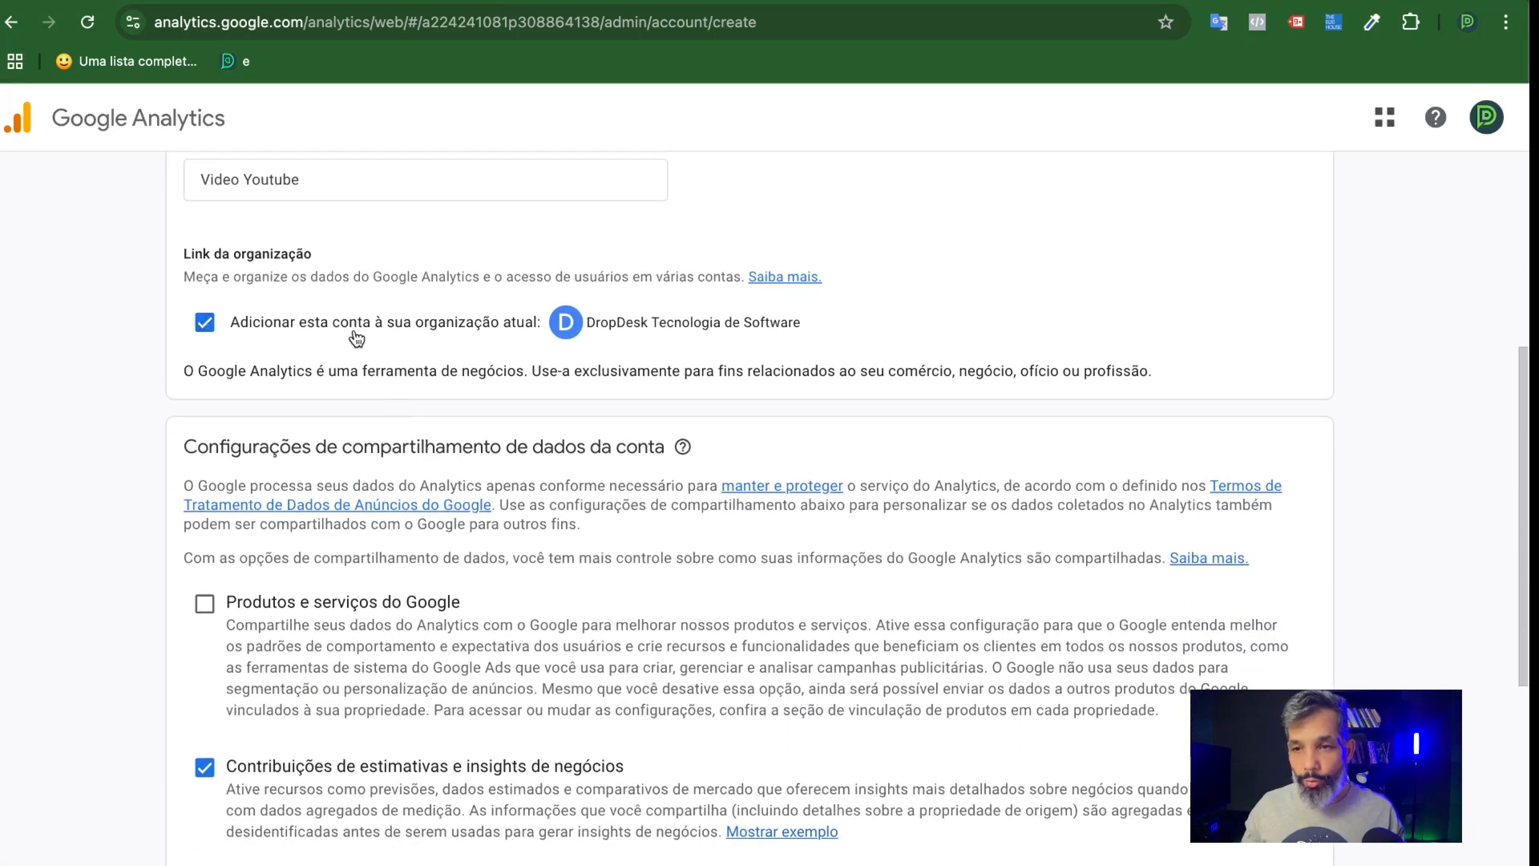
{"action": "left_click_drag", "start_coordinate": [808, 327], "coordinate": [635, 323]}
{"action": "left_click", "coordinate": [588, 397]}
{"action": "scroll", "coordinate": [553, 449], "scroll_direction": "down", "scroll_amount": 4}
{"action": "scroll", "coordinate": [560, 470], "scroll_direction": "down", "scroll_amount": 1}
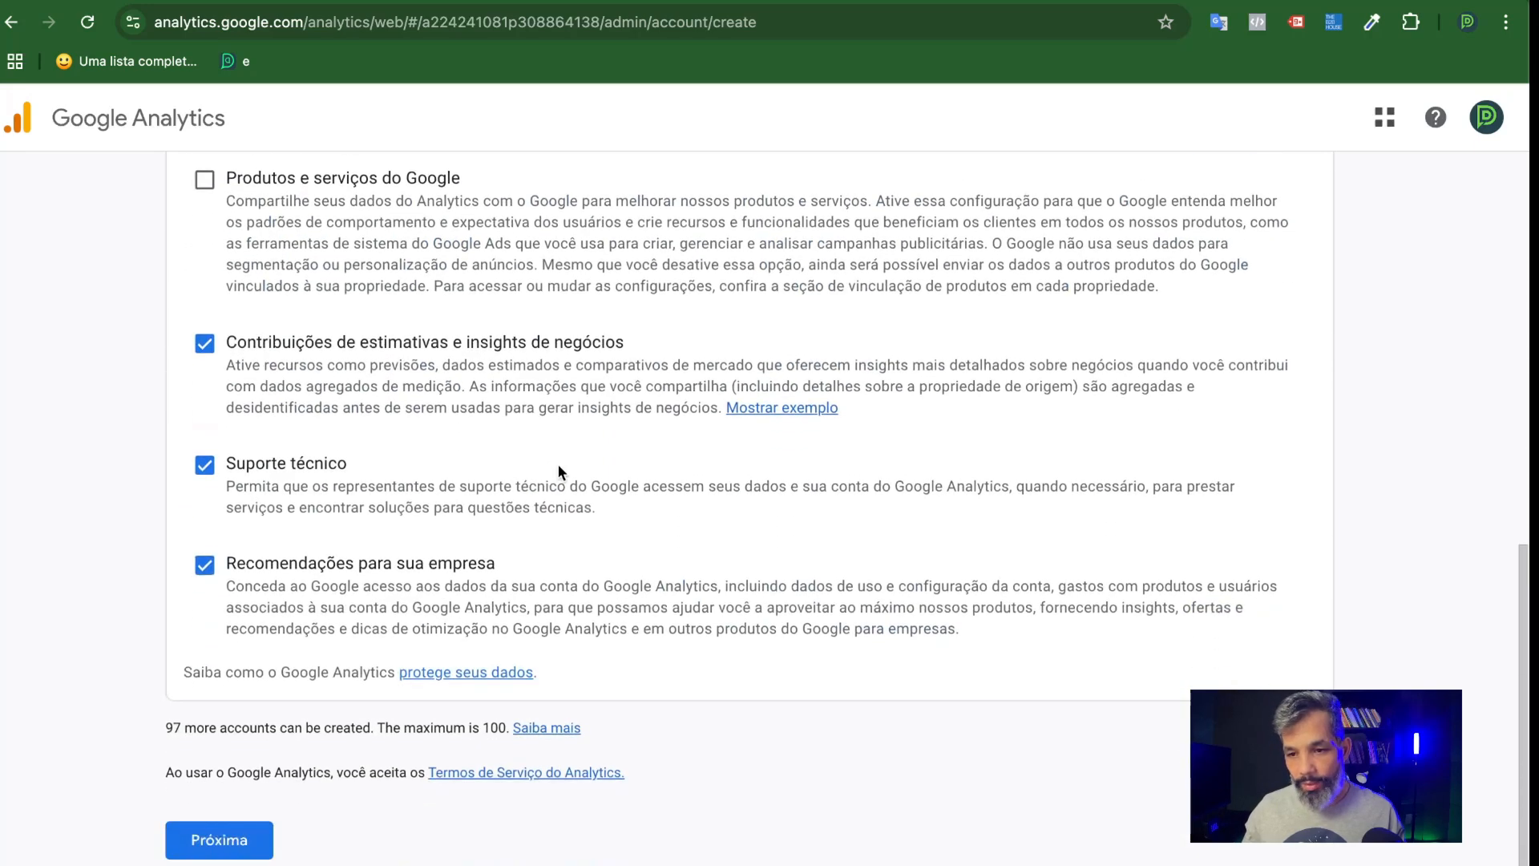
{"action": "scroll", "coordinate": [550, 470], "scroll_direction": "up", "scroll_amount": 4}
{"action": "scroll", "coordinate": [553, 466], "scroll_direction": "down", "scroll_amount": 4}
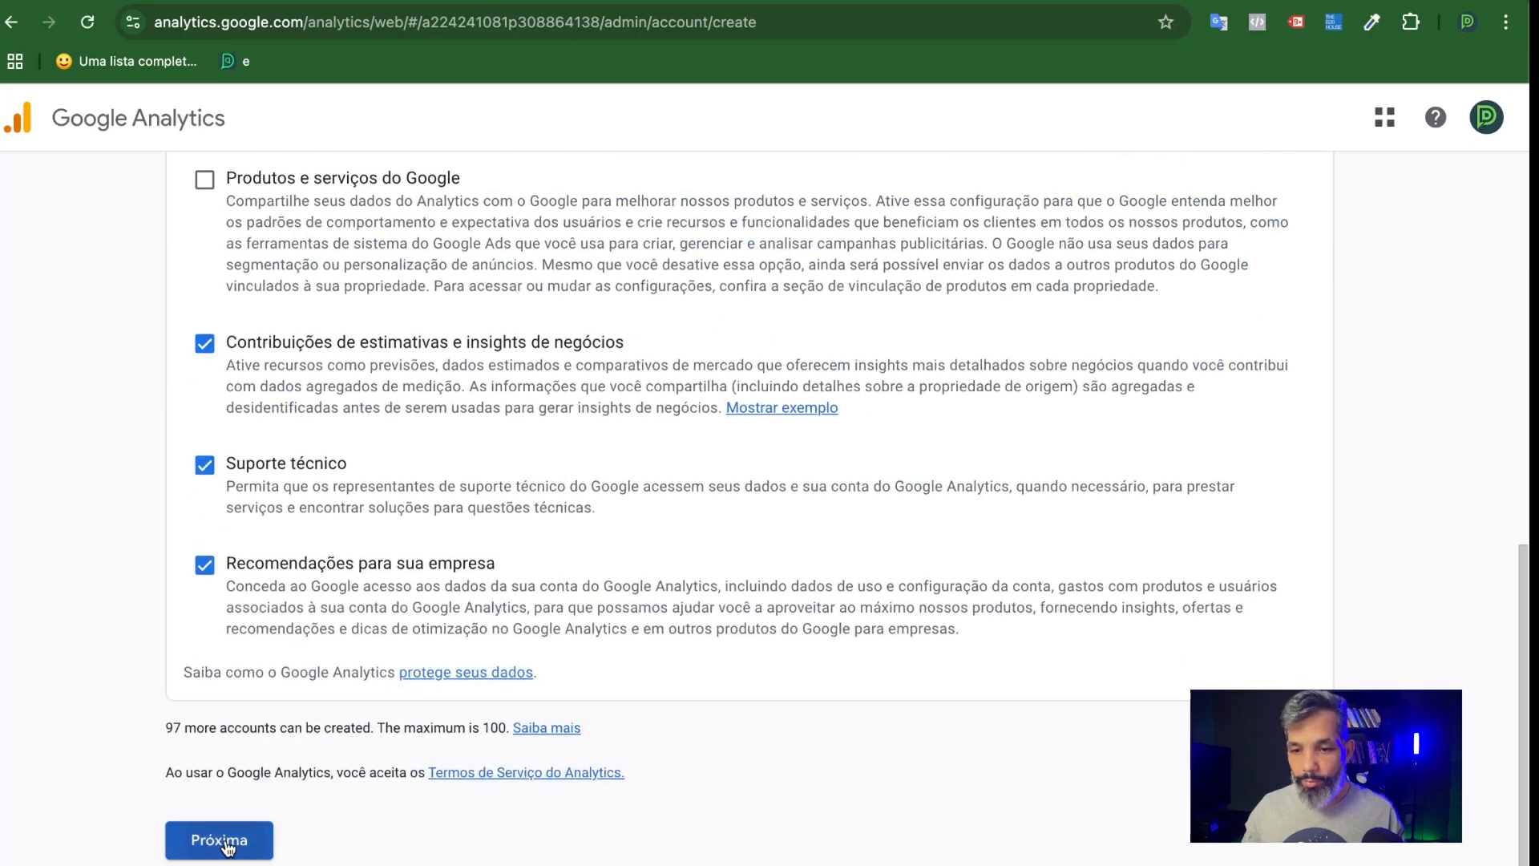
{"action": "left_click", "coordinate": [263, 842]}
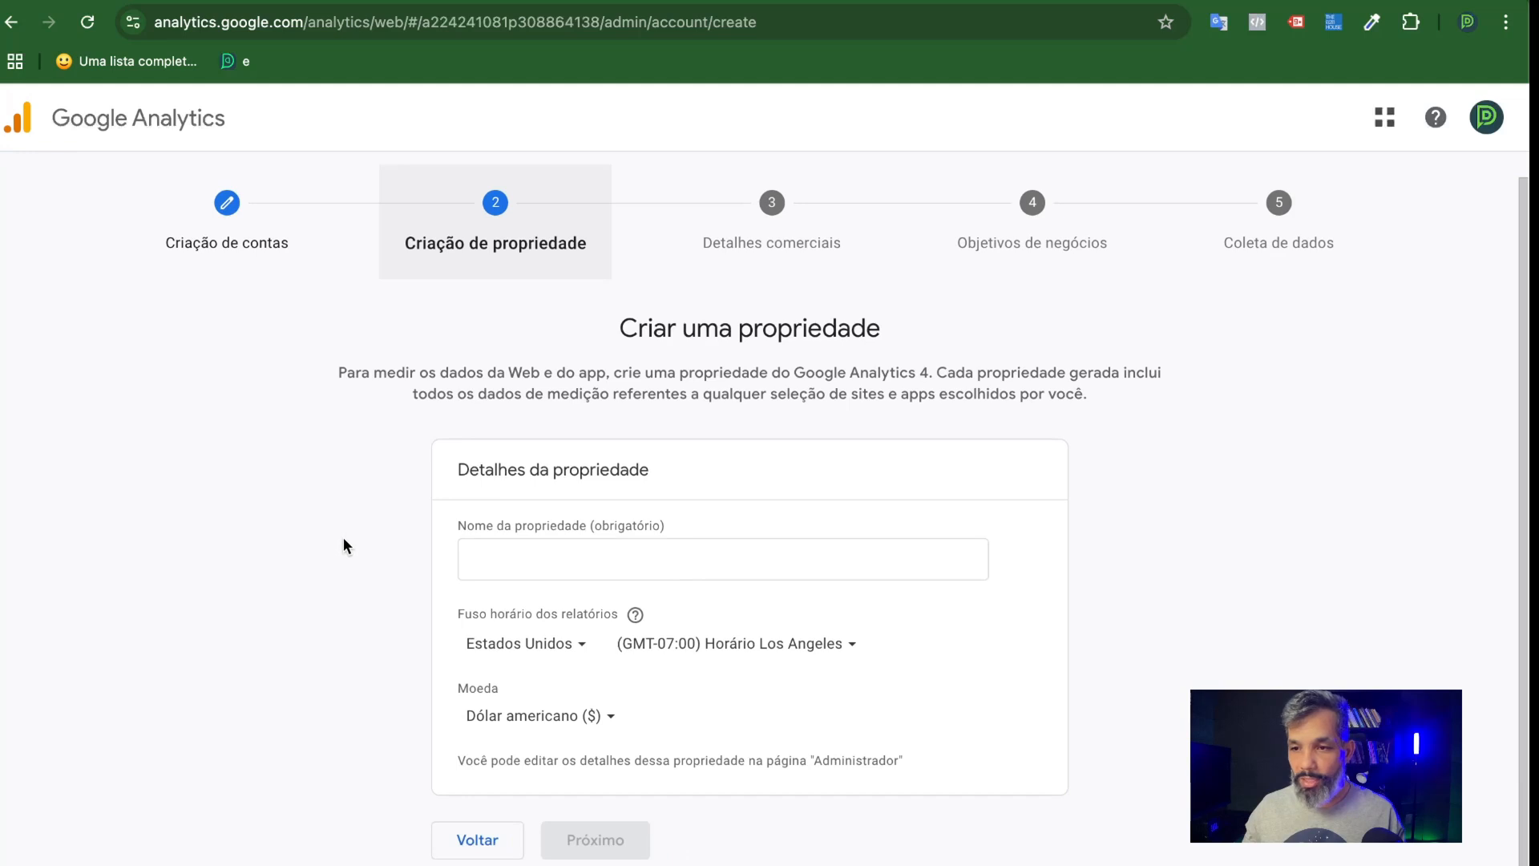
Name the new property "VideoYoutube".
{"action": "left_click", "coordinate": [534, 556]}
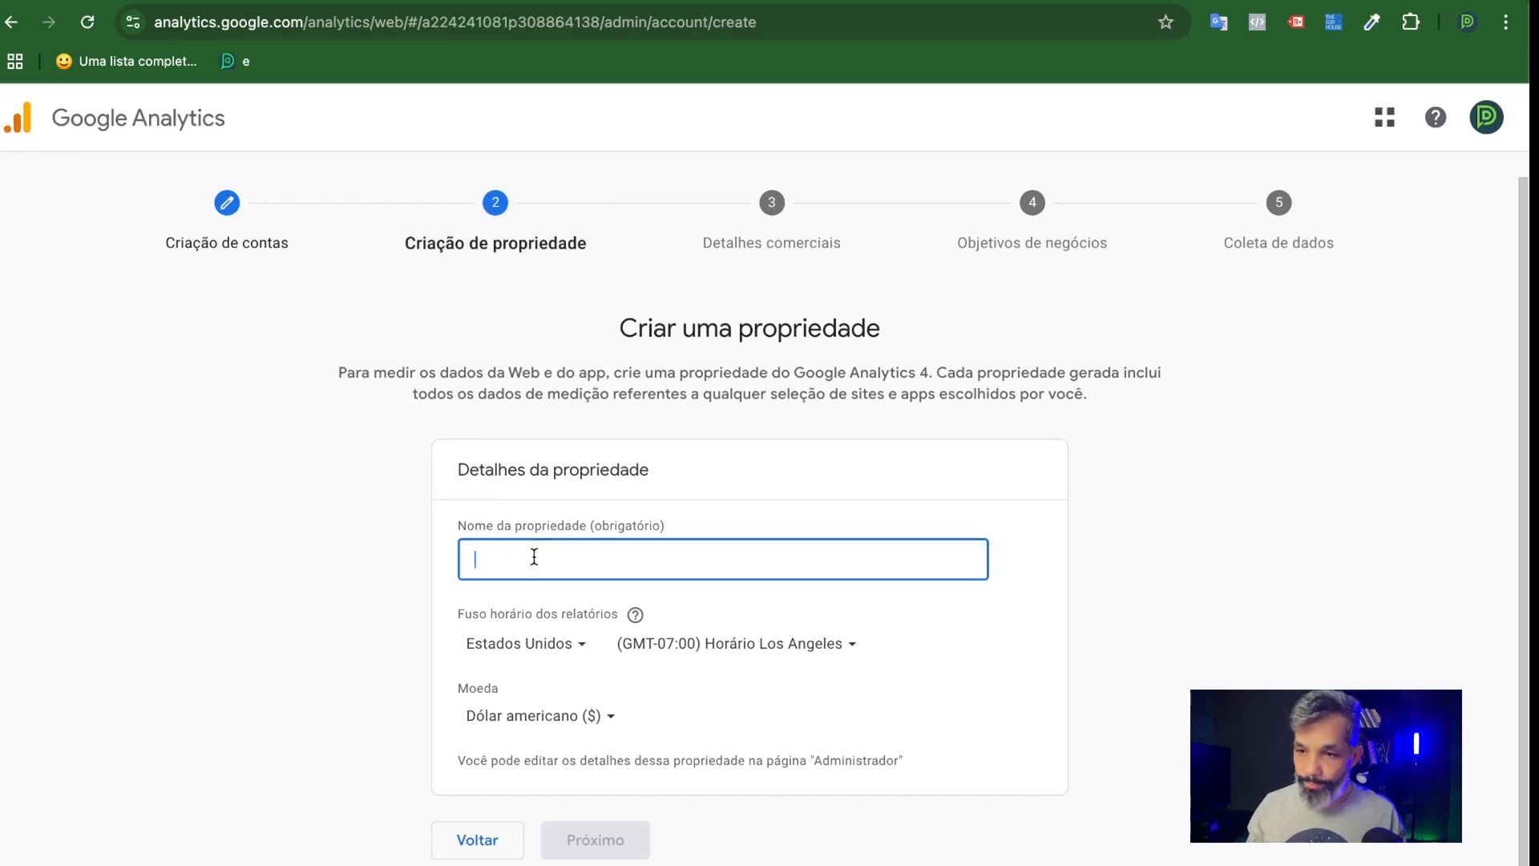
{"action": "type", "text": "IpD"}
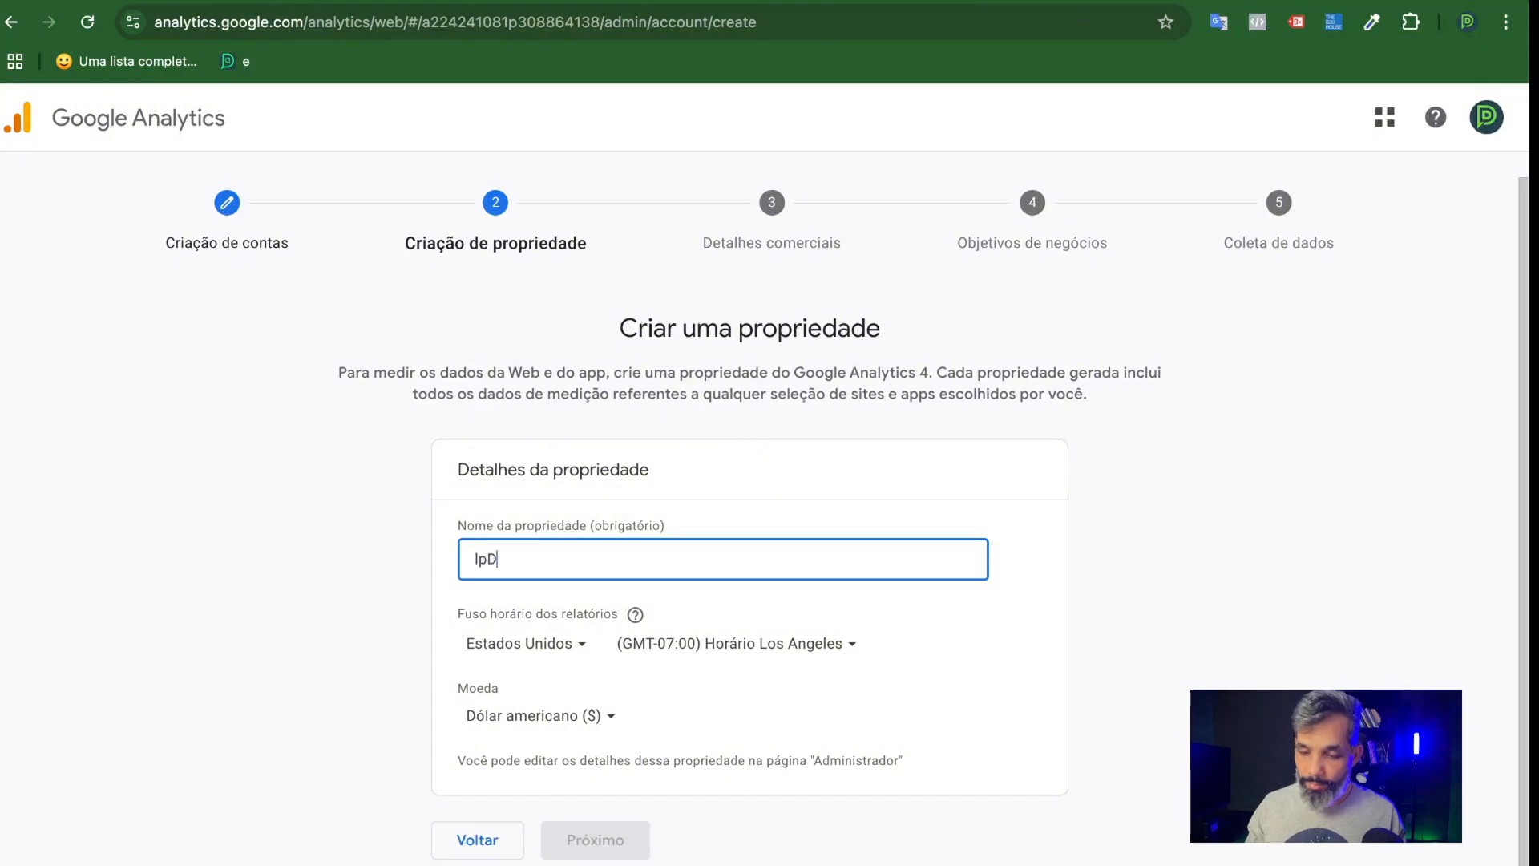
{"action": "type", "text": "rop"}
{"action": "key", "text": "BackSpace"}
{"action": "key", "text": "BackSpace"}
{"action": "key", "text": "BackSpace"}
{"action": "key", "text": "BackSpace"}
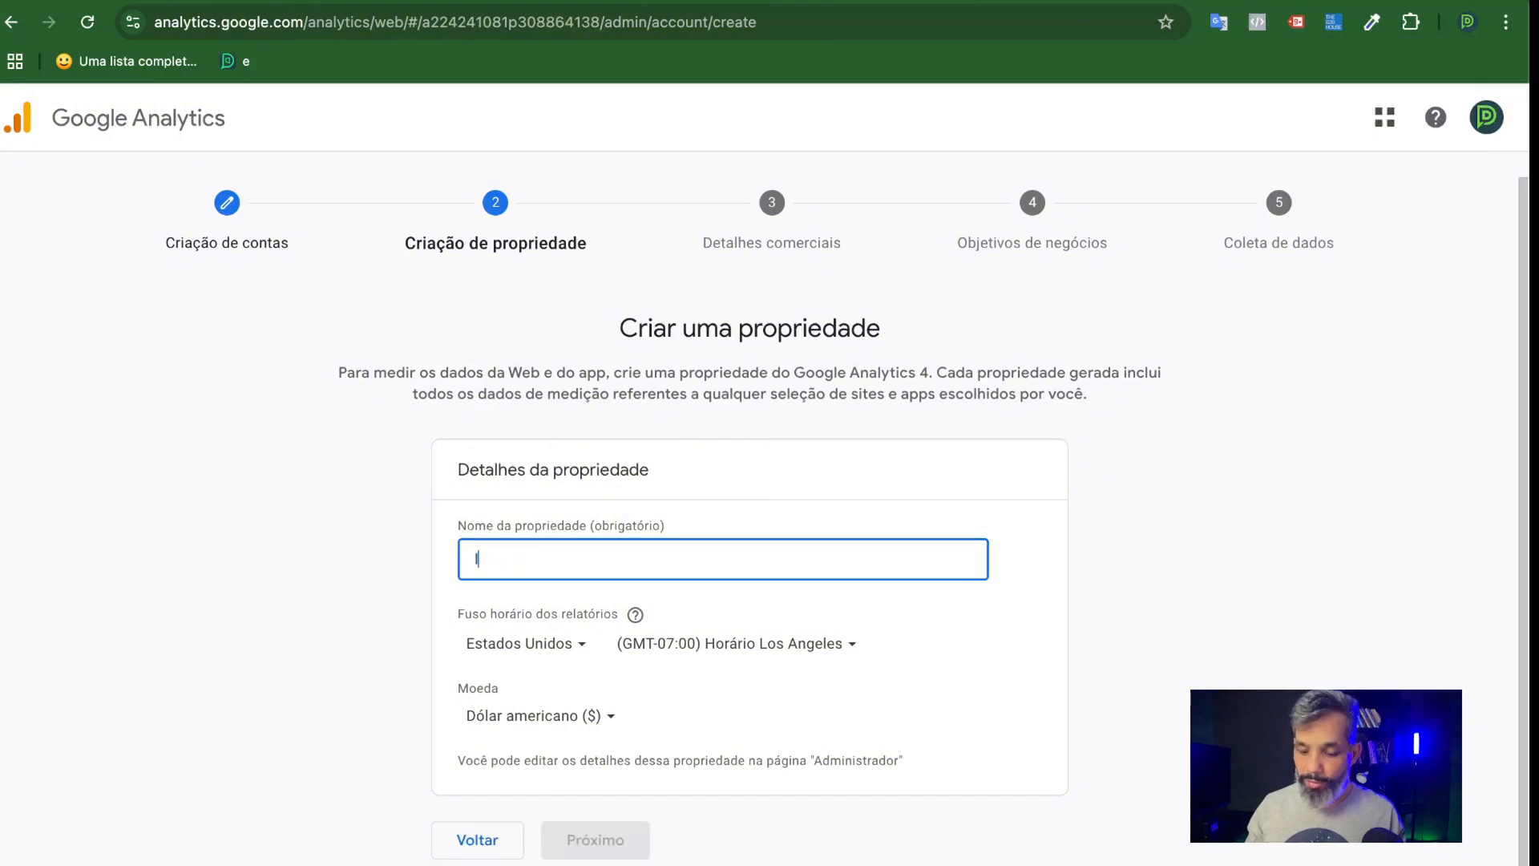
{"action": "type", "text": "VideoYoutube"}
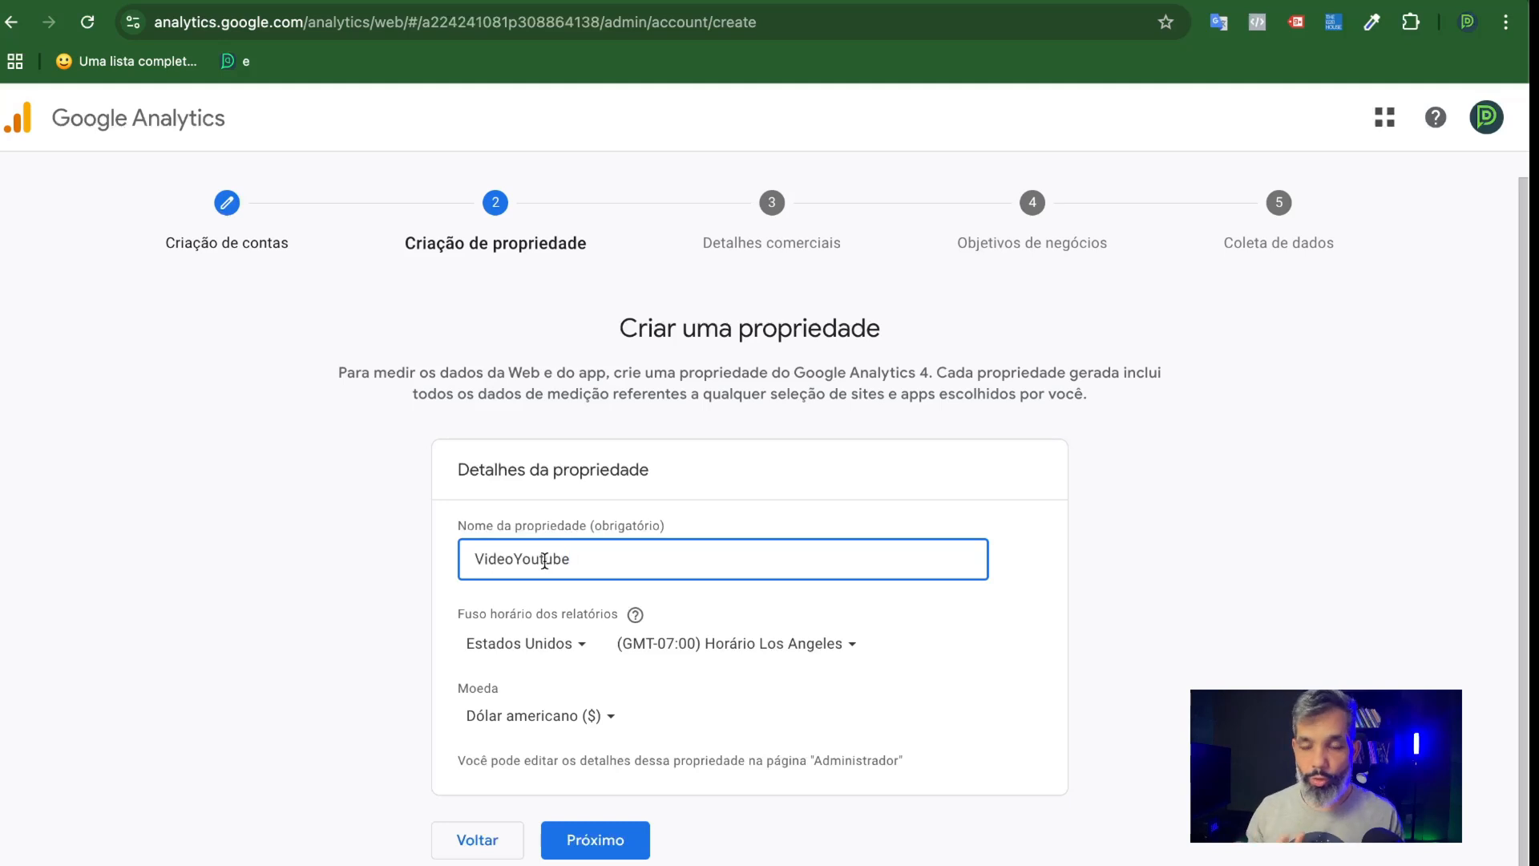
Set the property's reporting time zone to Brasil, (GMT-03:00) Horário São Paulo.
{"action": "left_click", "coordinate": [530, 641]}
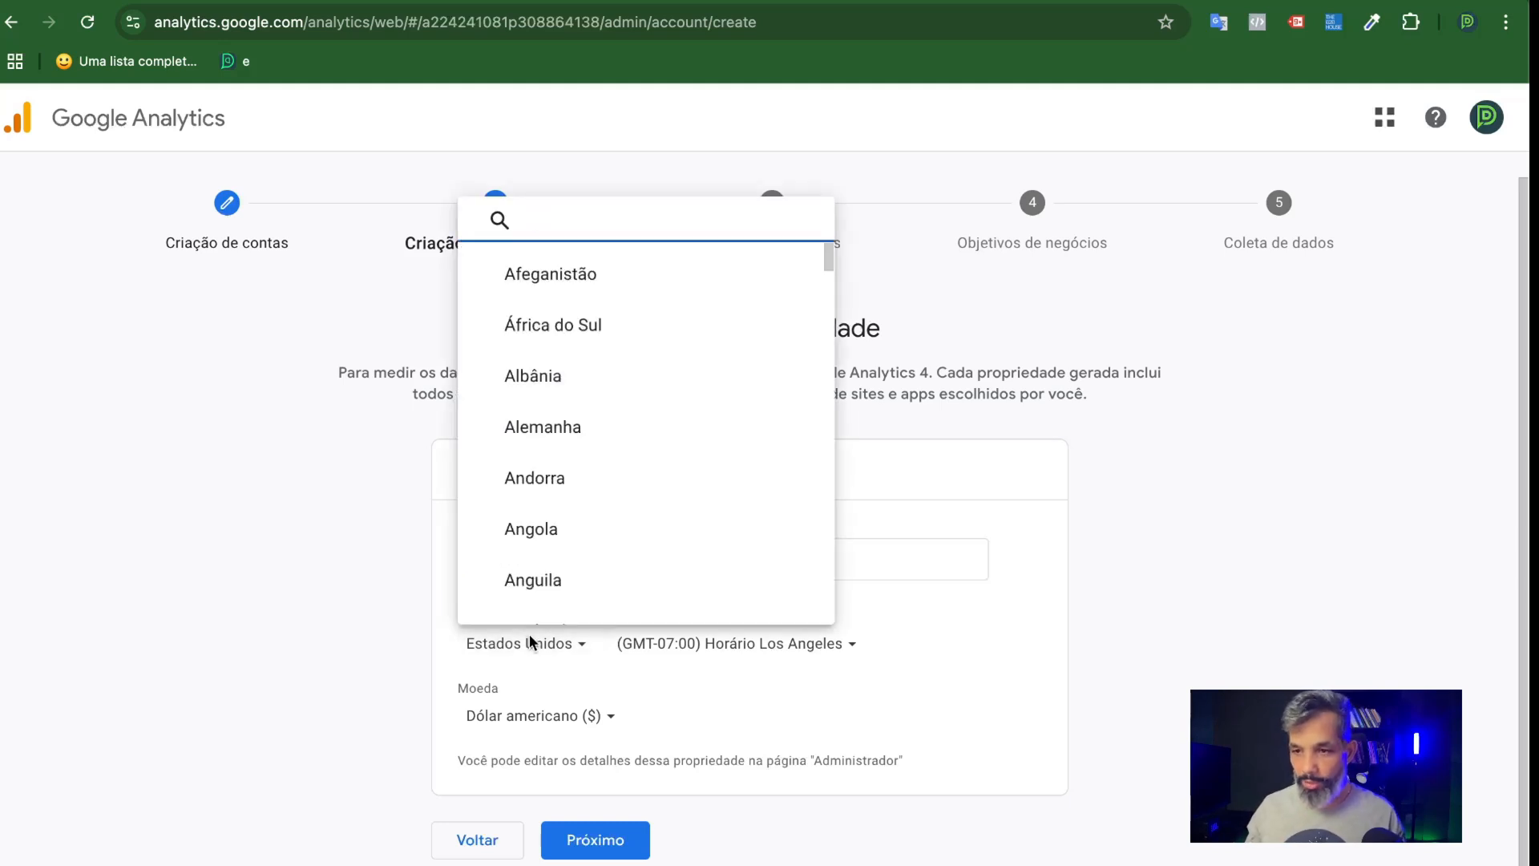
{"action": "type", "text": "bra"}
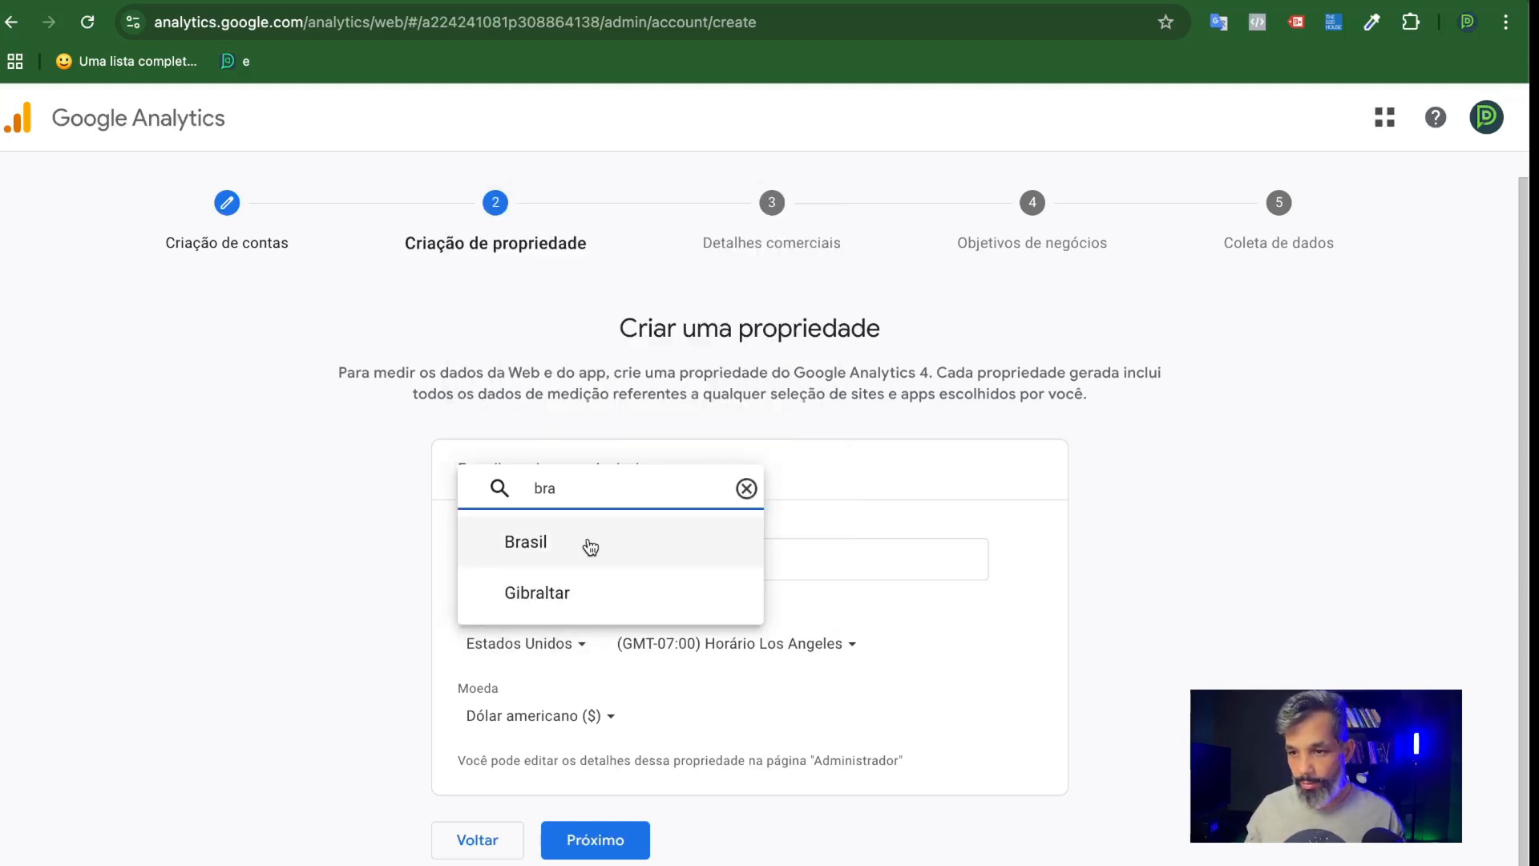
{"action": "left_click", "coordinate": [593, 540]}
{"action": "left_click", "coordinate": [696, 649]}
{"action": "type", "text": "s"}
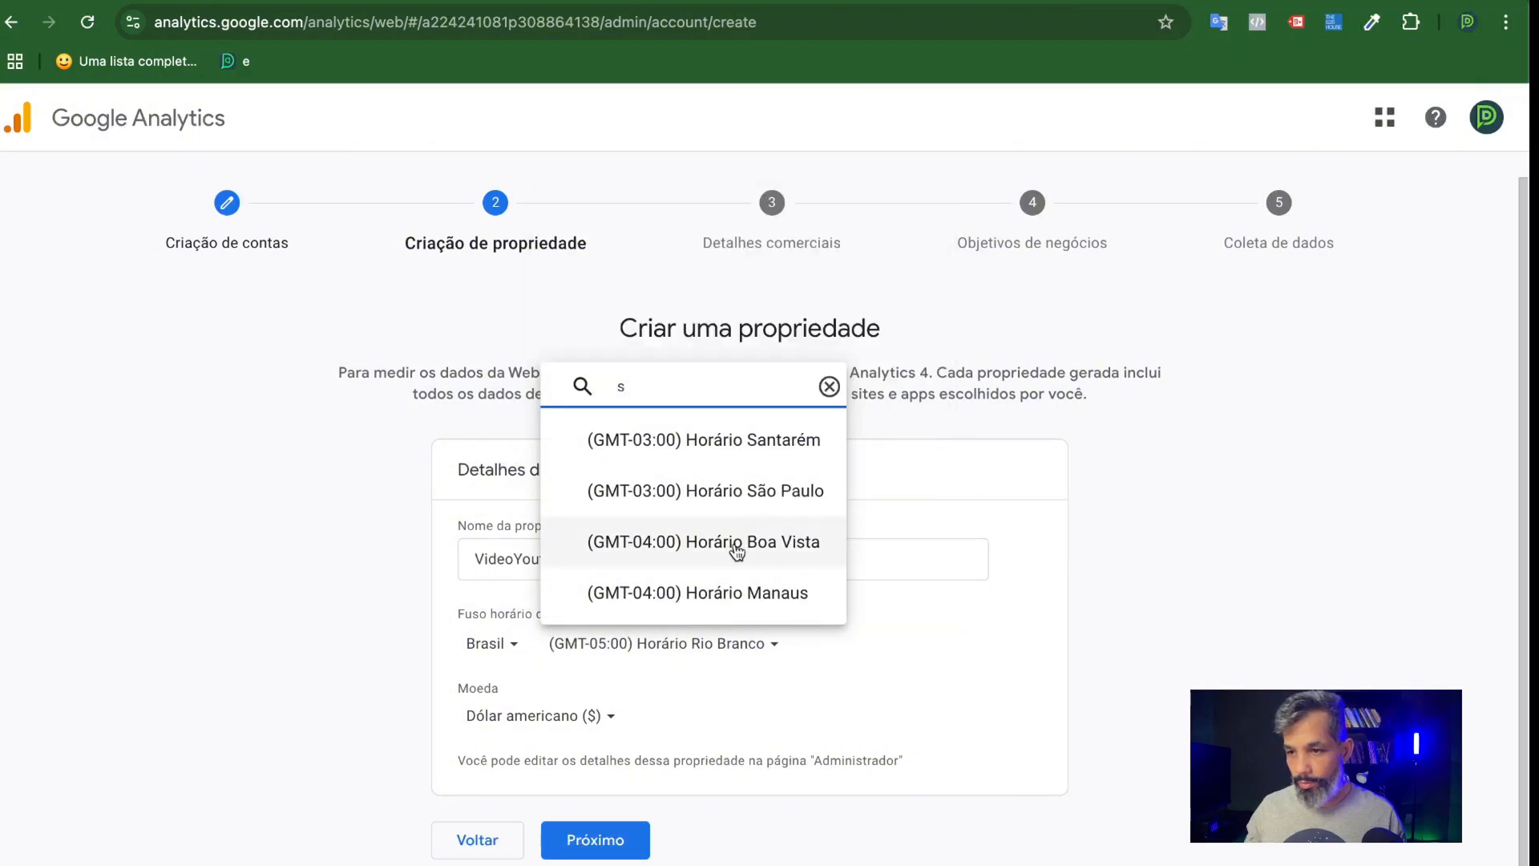
{"action": "left_click", "coordinate": [754, 494]}
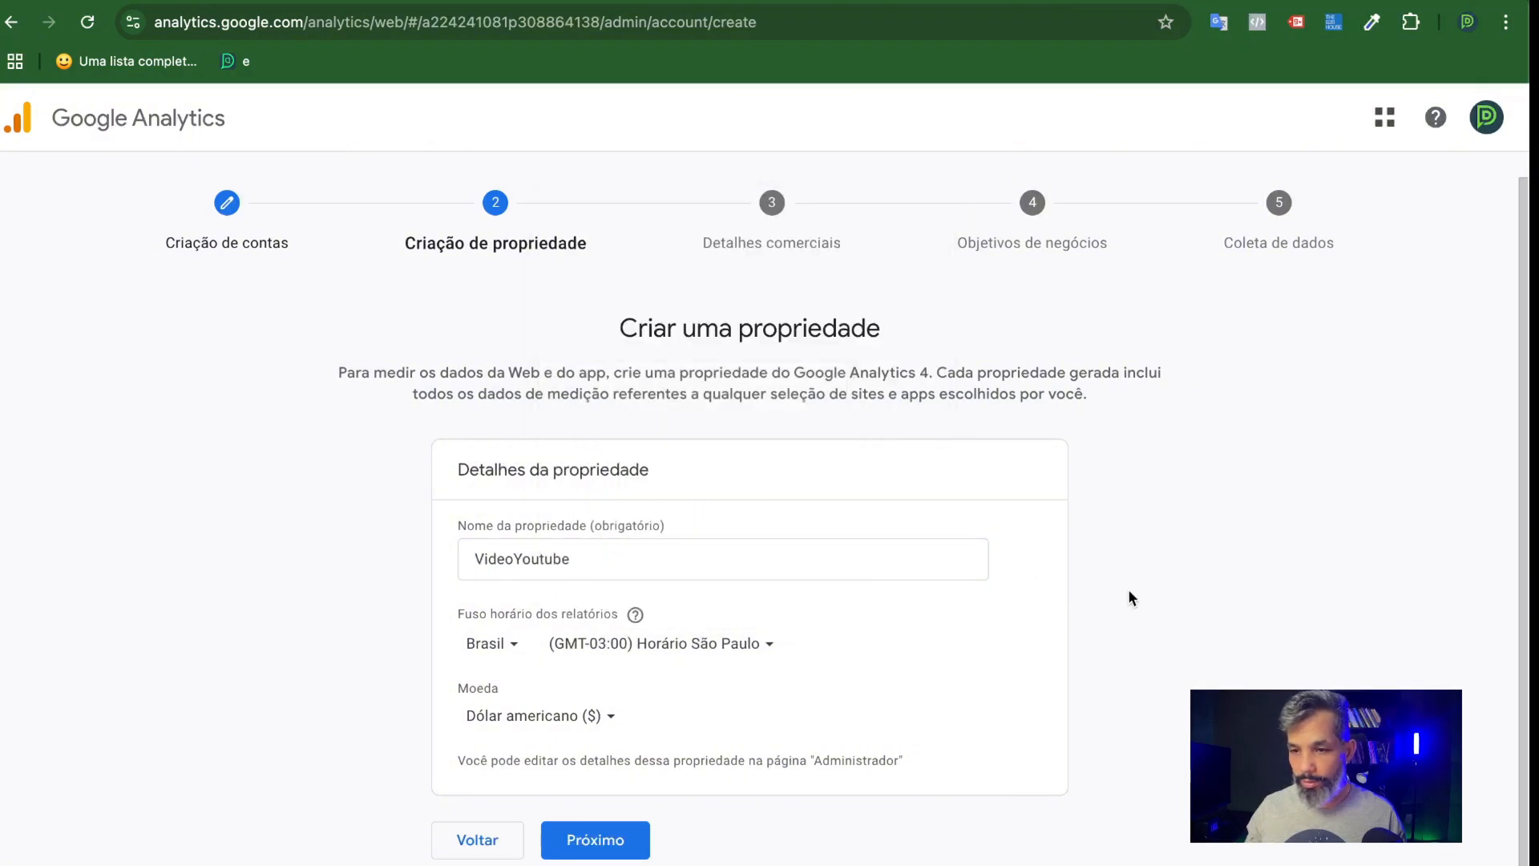
Set the property's currency to Real brasileiro (R$) and continue to the business details.
{"action": "left_click", "coordinate": [593, 715]}
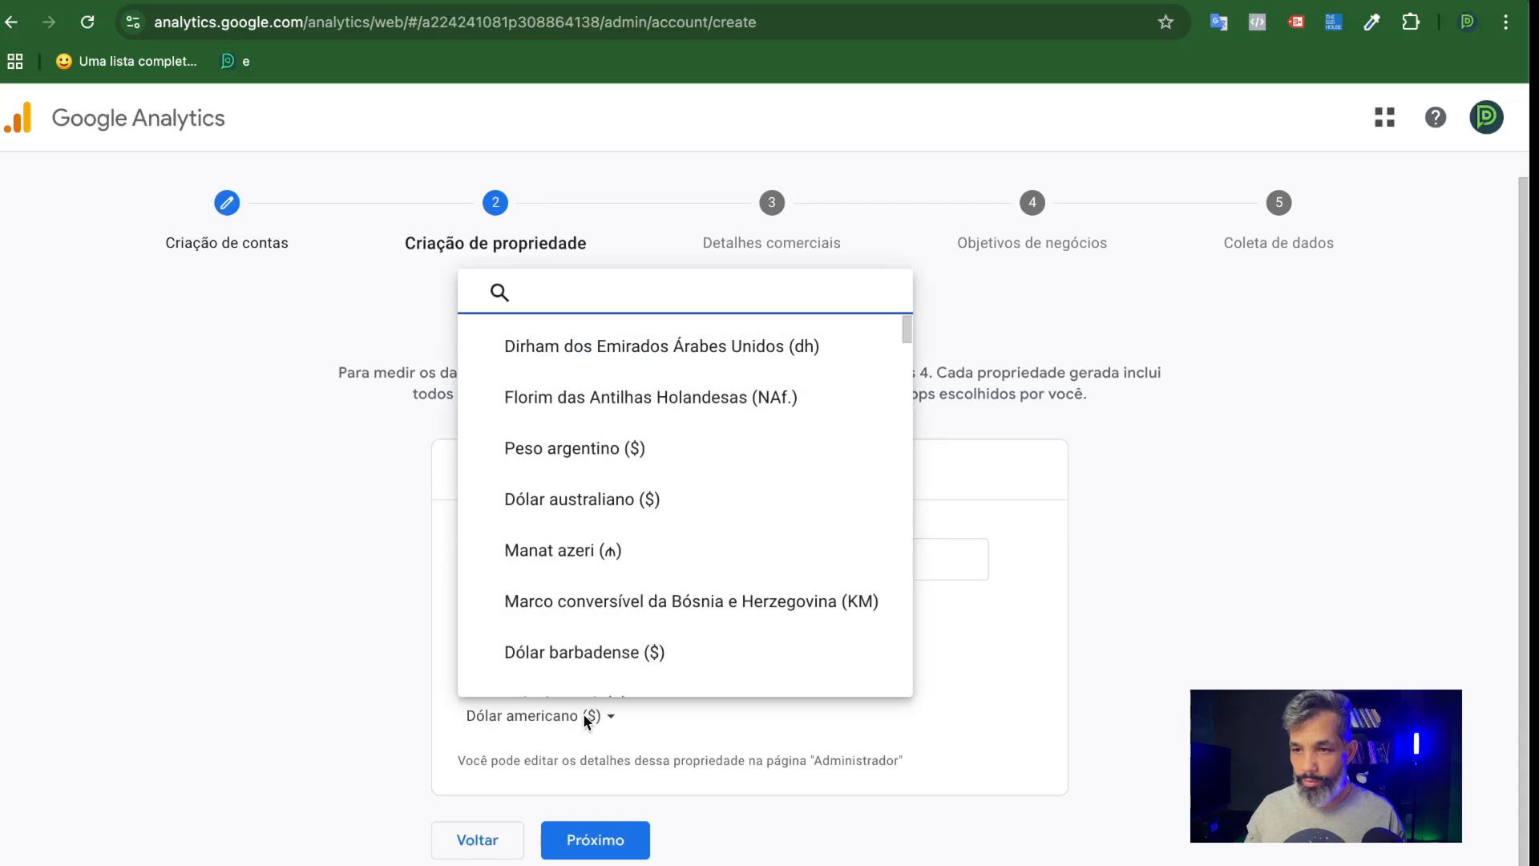
{"action": "type", "text": "re"}
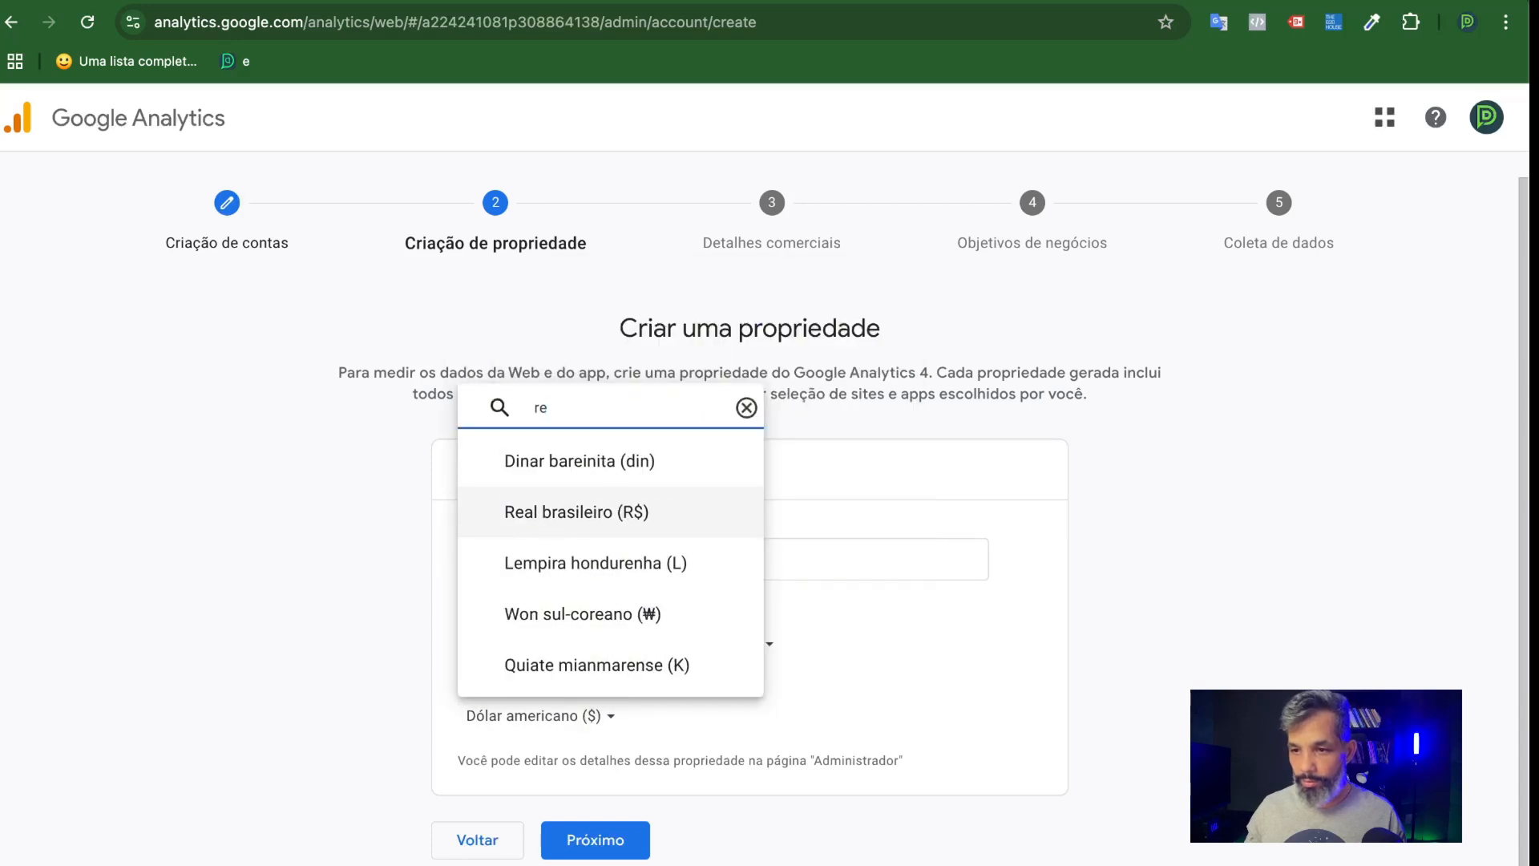
{"action": "left_click", "coordinate": [570, 520]}
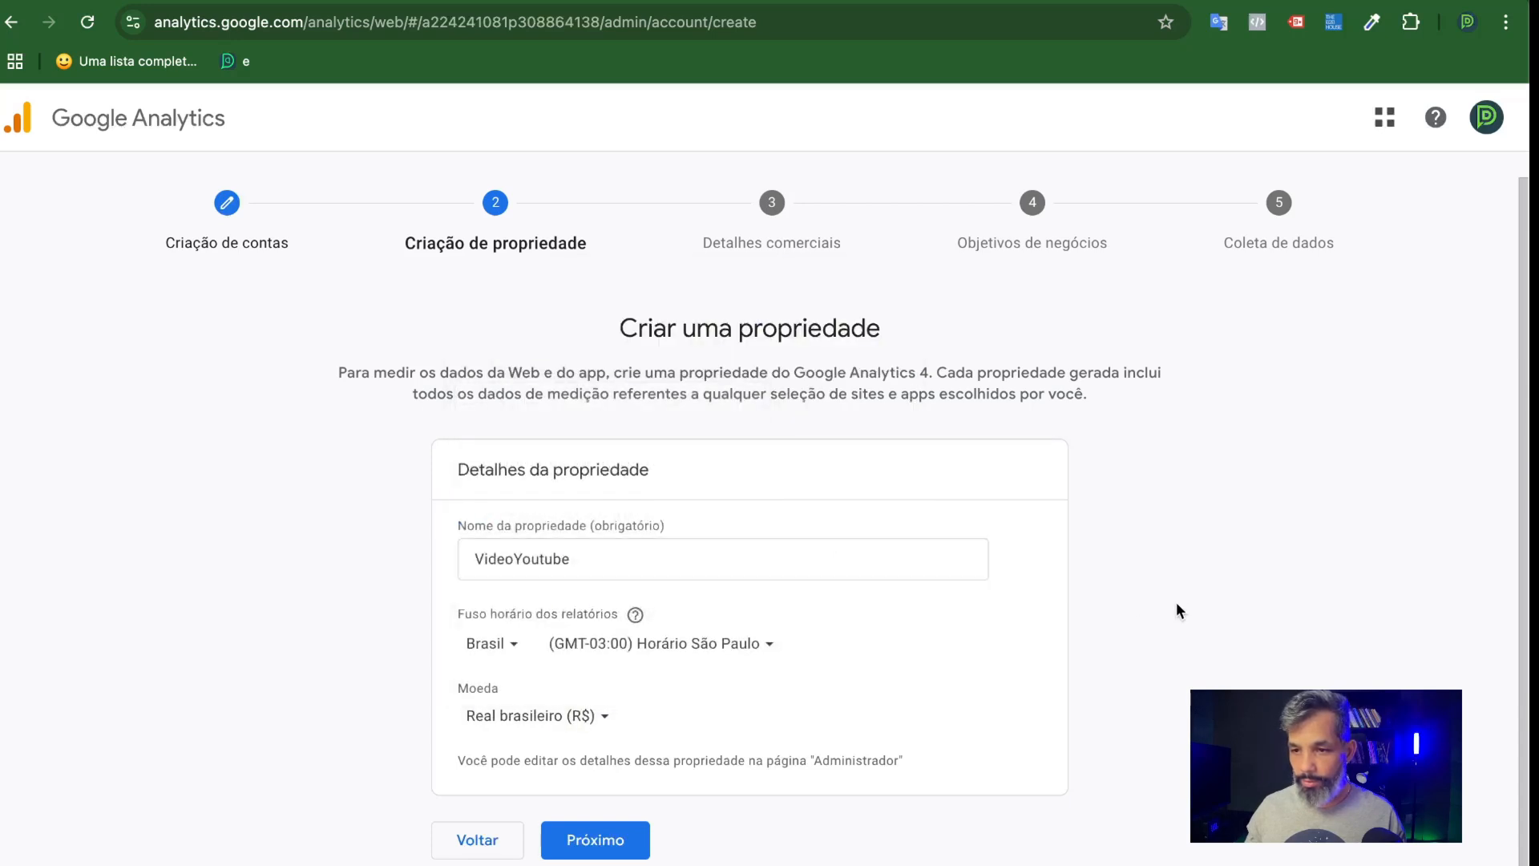
{"action": "left_click", "coordinate": [607, 842]}
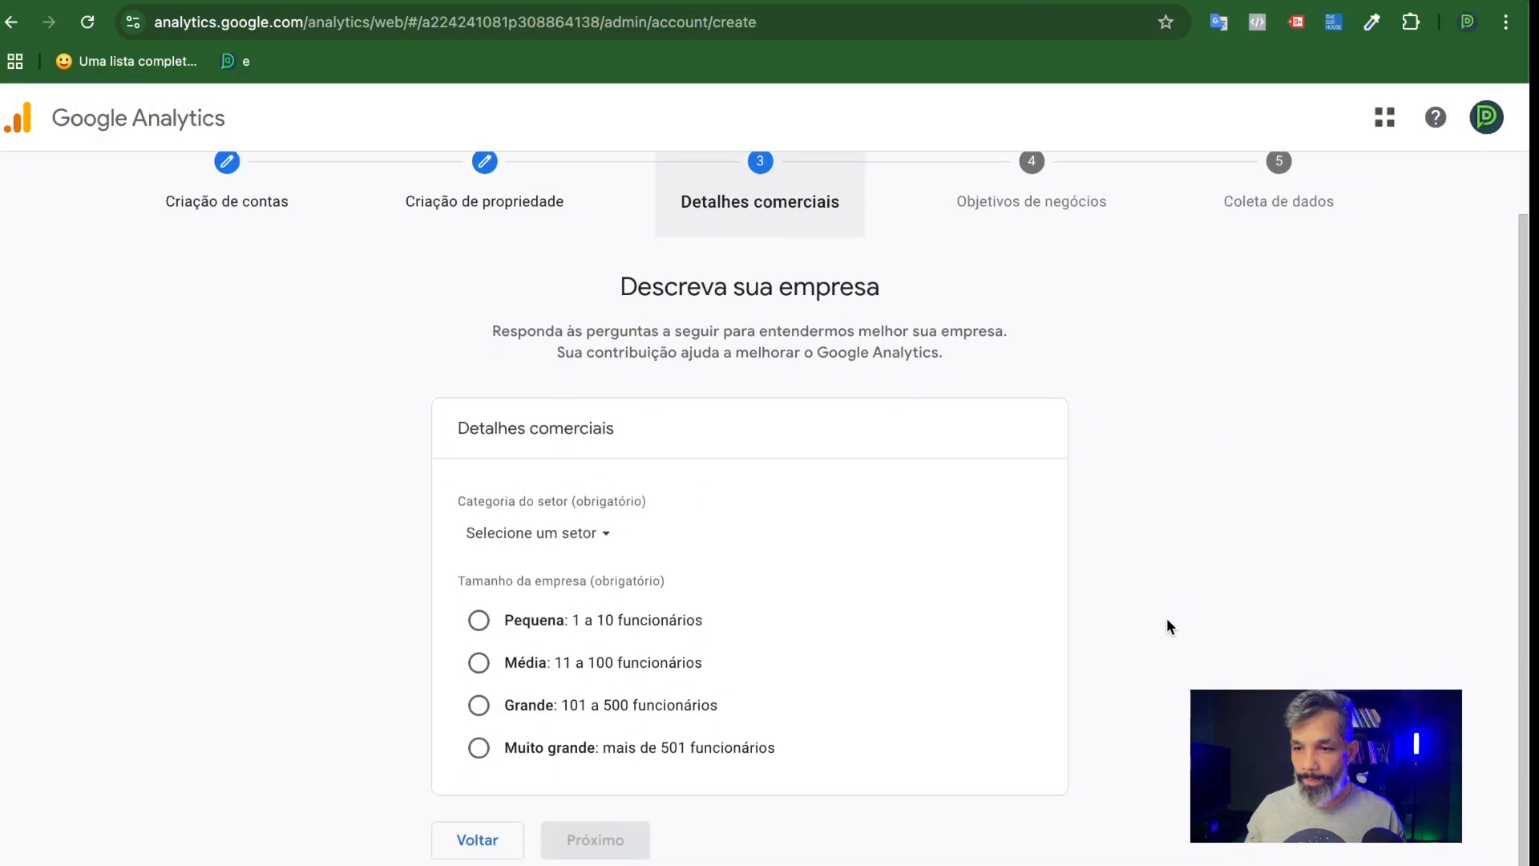
Describe the company as Pequena (1 a 10 funcionários) in the Computadores e eletrônicos sector and continue to the business objectives.
{"action": "left_click", "coordinate": [479, 620]}
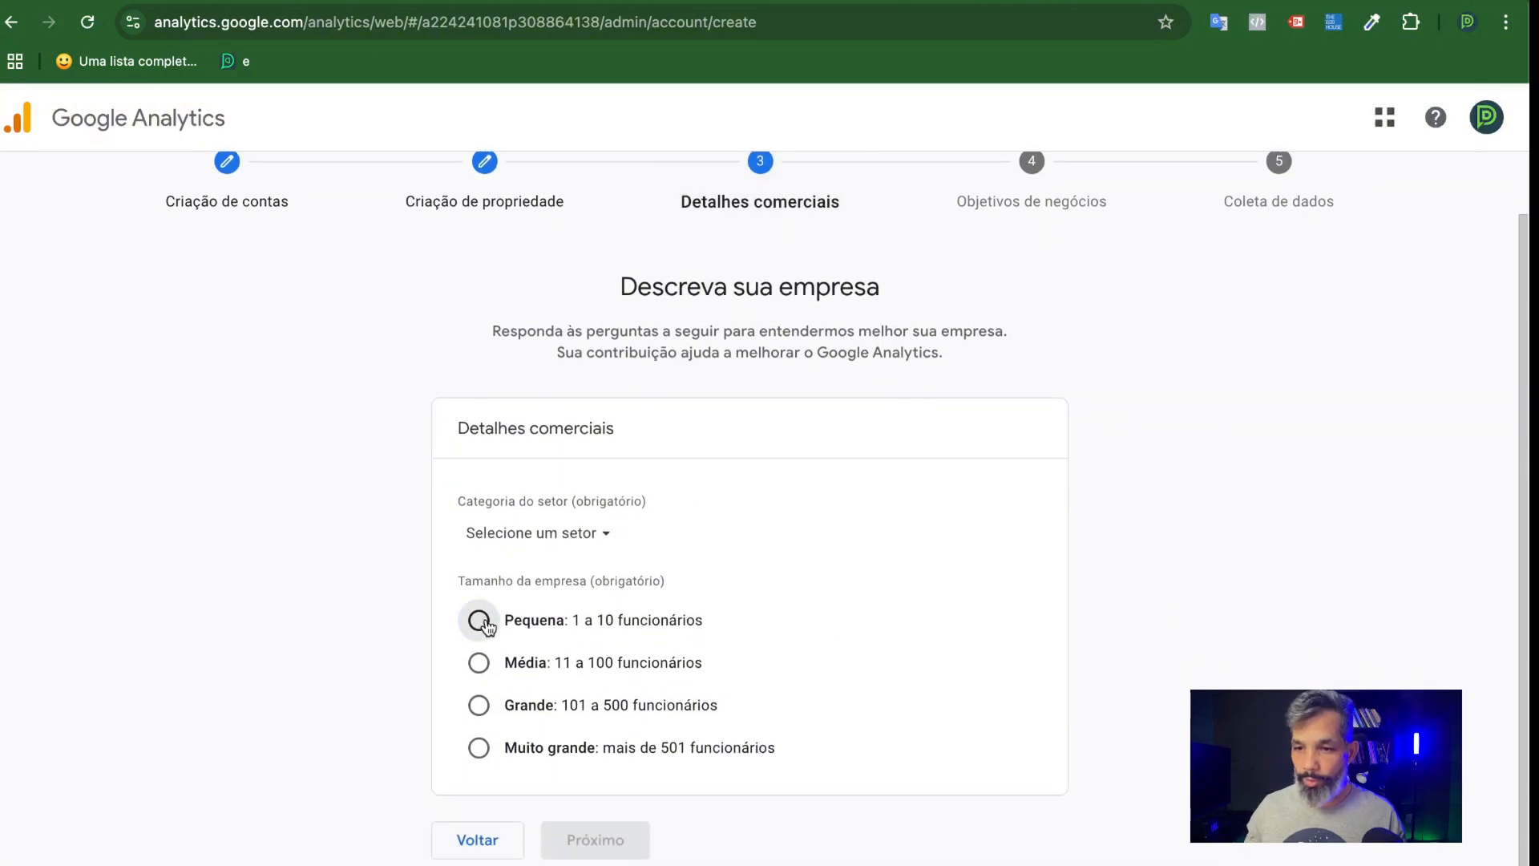
{"action": "left_click", "coordinate": [527, 535]}
{"action": "type", "text": "sof"}
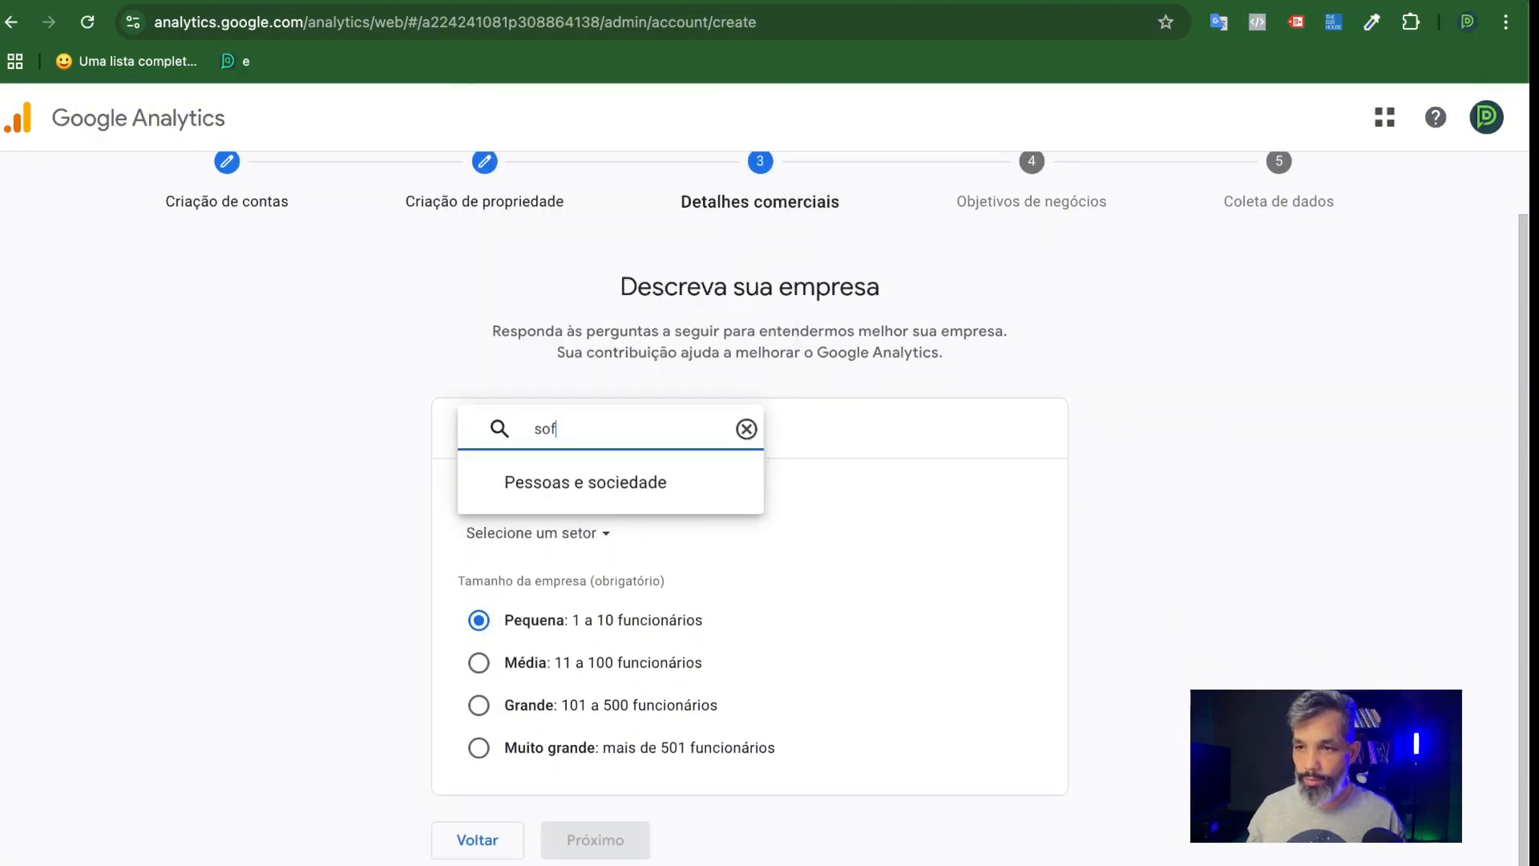
{"action": "key", "text": "BackSpace"}
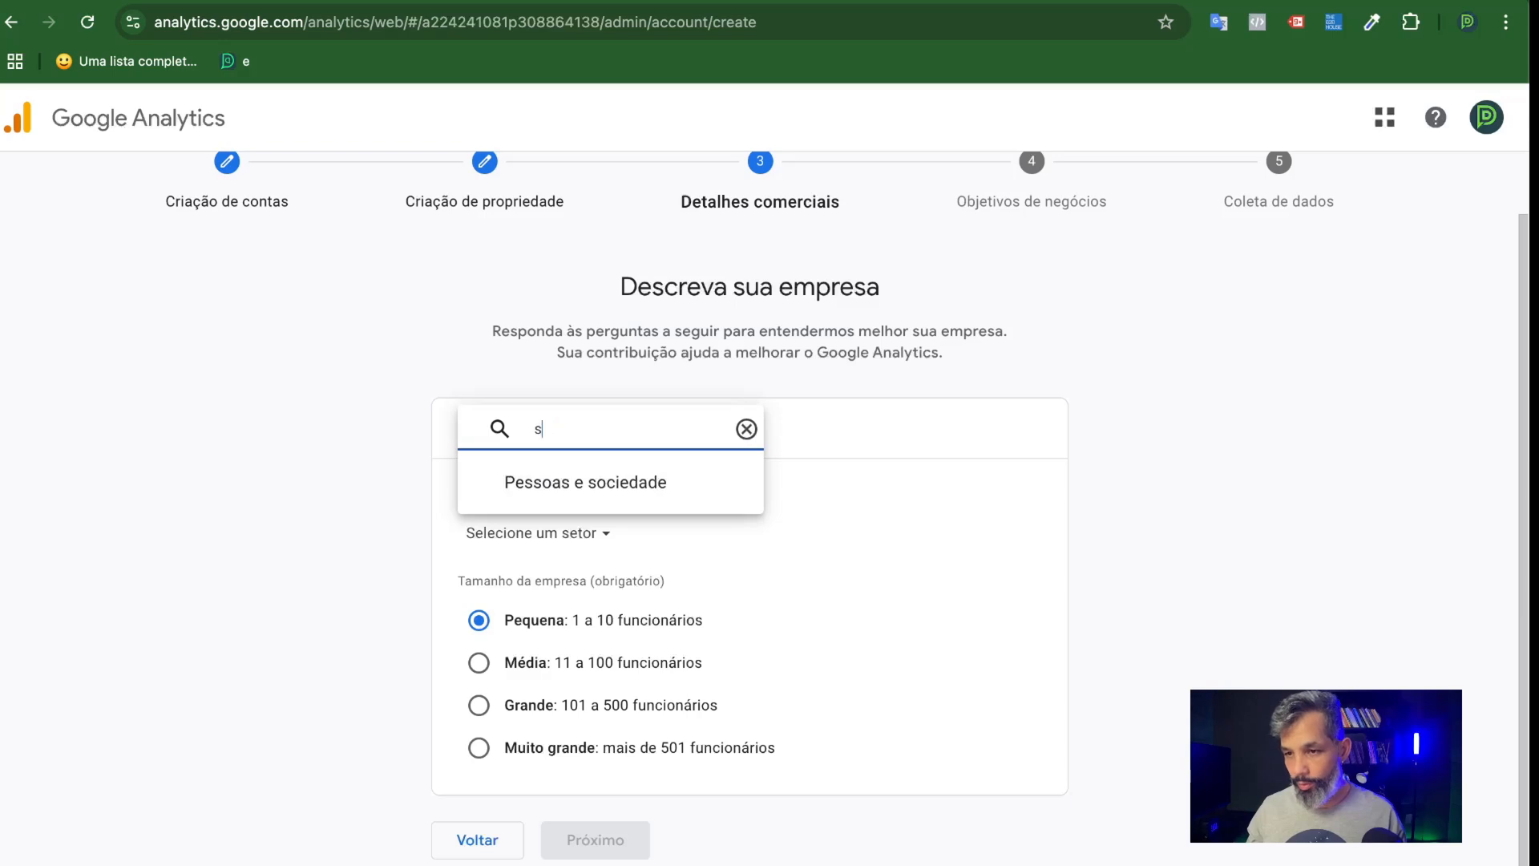
{"action": "key", "text": "BackSpace"}
{"action": "type", "text": "tecn"}
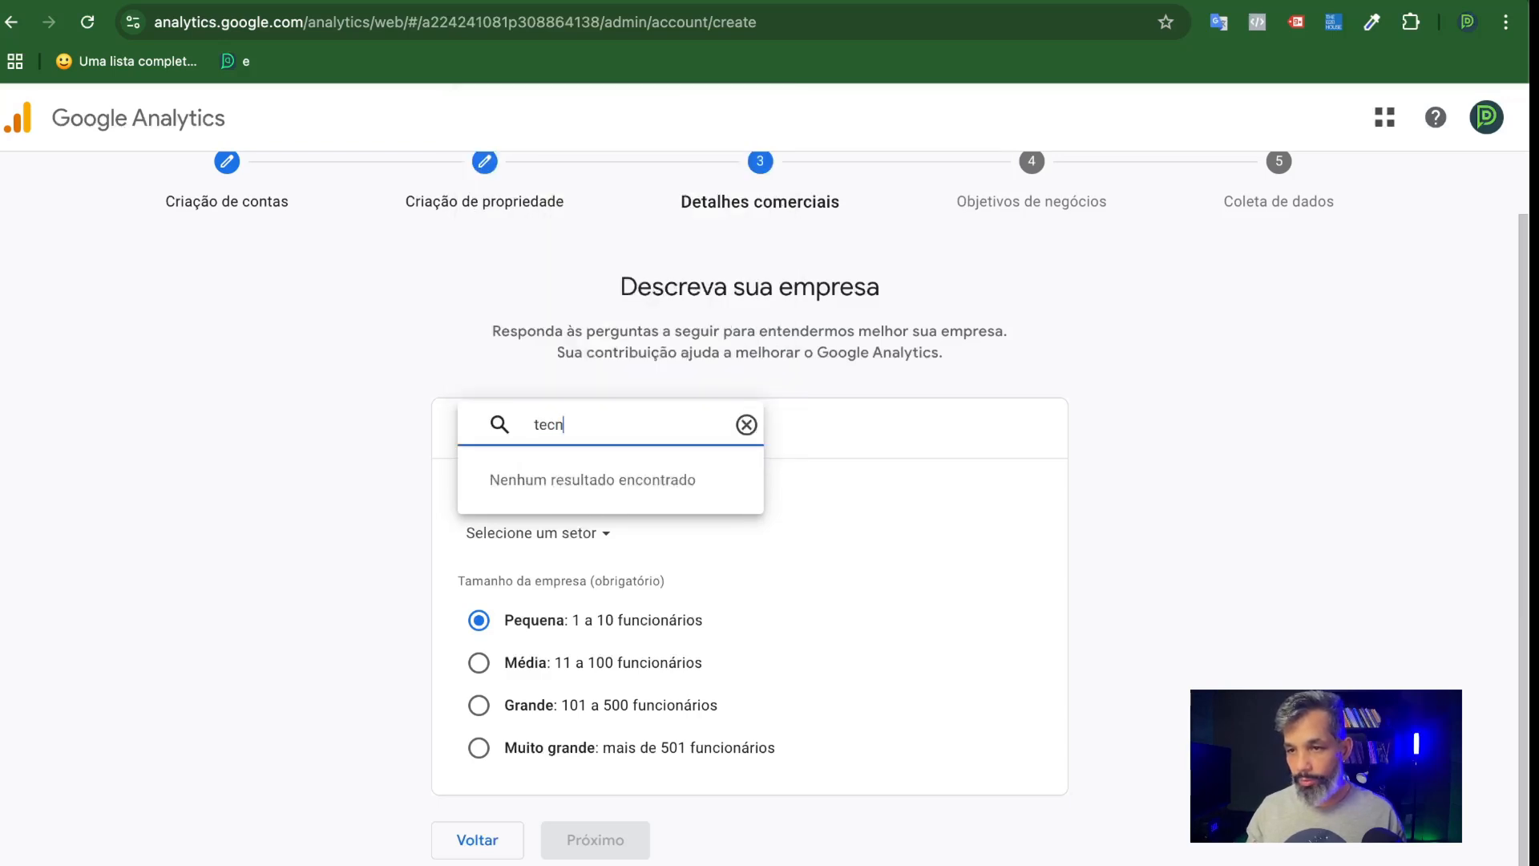
{"action": "key", "text": "BackSpace"}
{"action": "key", "text": "BackSpace"}
{"action": "key", "text": "BackSpace"}
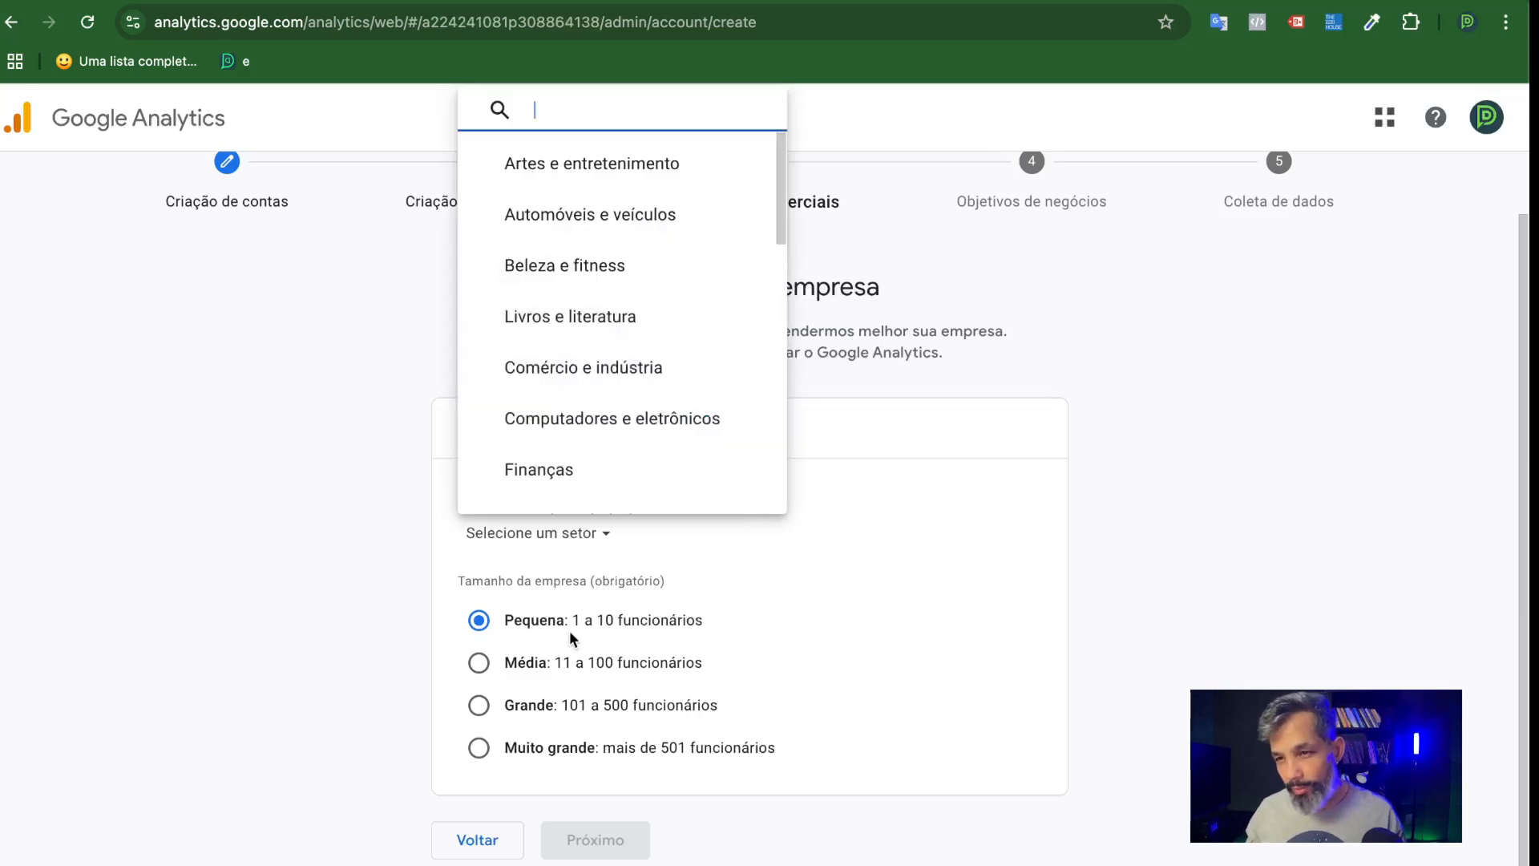
{"action": "scroll", "coordinate": [594, 386], "scroll_direction": "down", "scroll_amount": 2}
{"action": "left_click", "coordinate": [596, 274]}
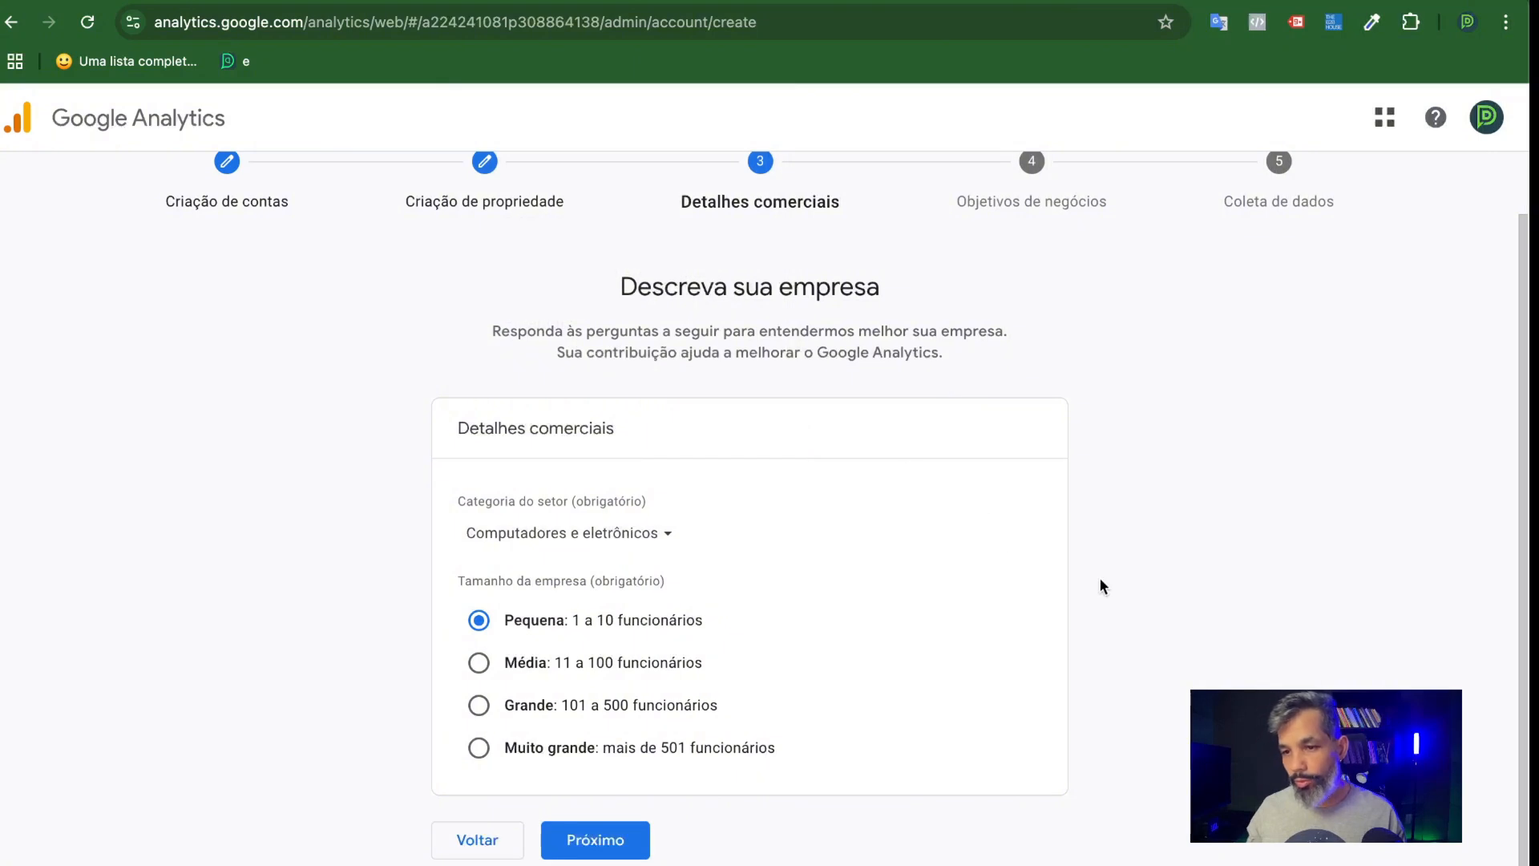
{"action": "left_click", "coordinate": [595, 840]}
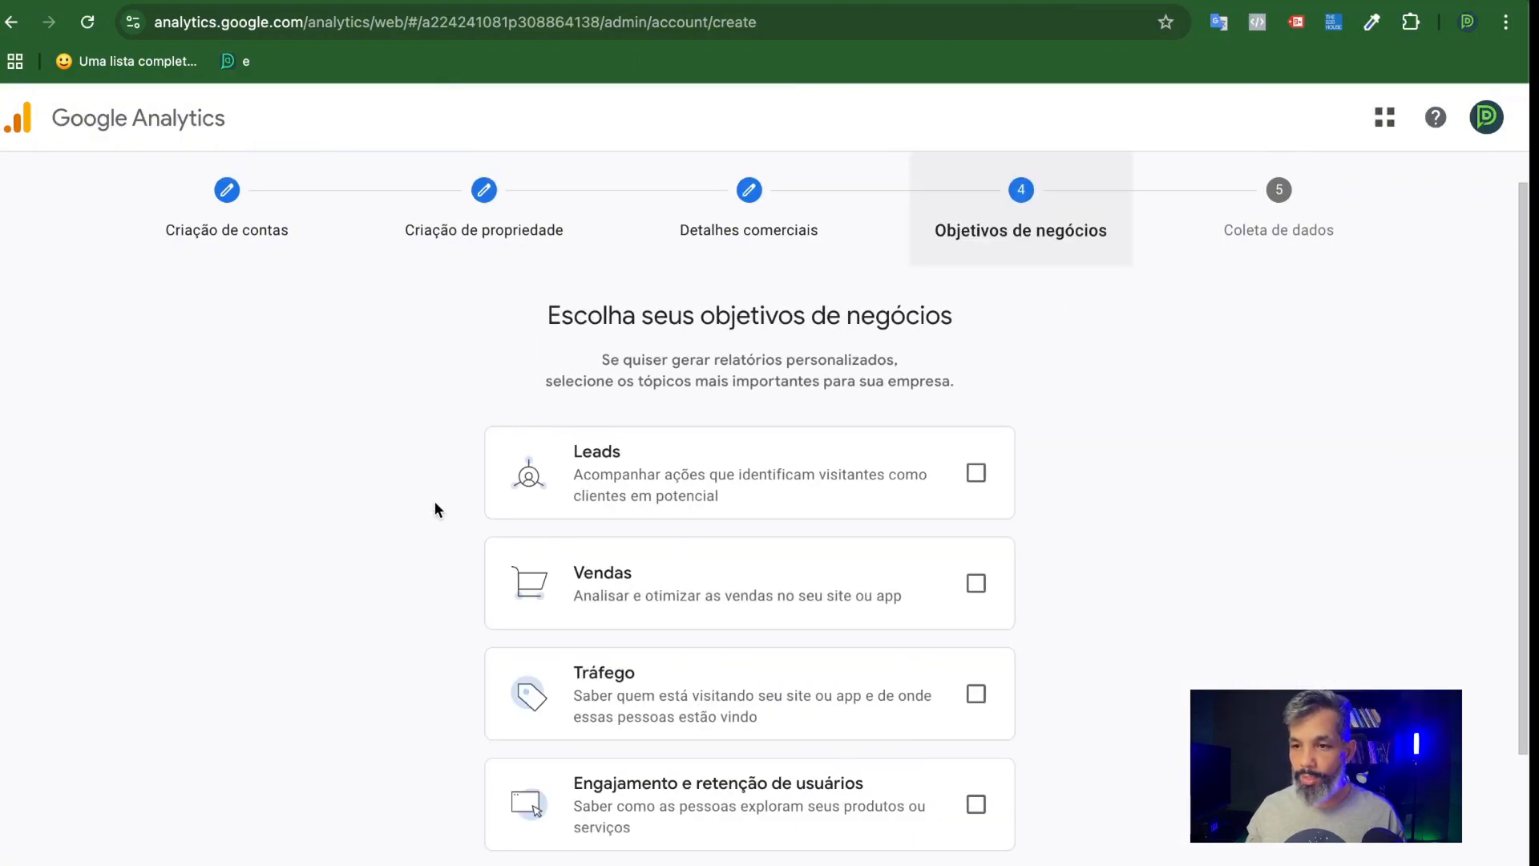
Select Leads, Vendas and Tráfego as the business objectives and create the account, continuing to data collection.
{"action": "scroll", "coordinate": [411, 505], "scroll_direction": "down", "scroll_amount": 2}
{"action": "scroll", "coordinate": [401, 505], "scroll_direction": "down", "scroll_amount": 1}
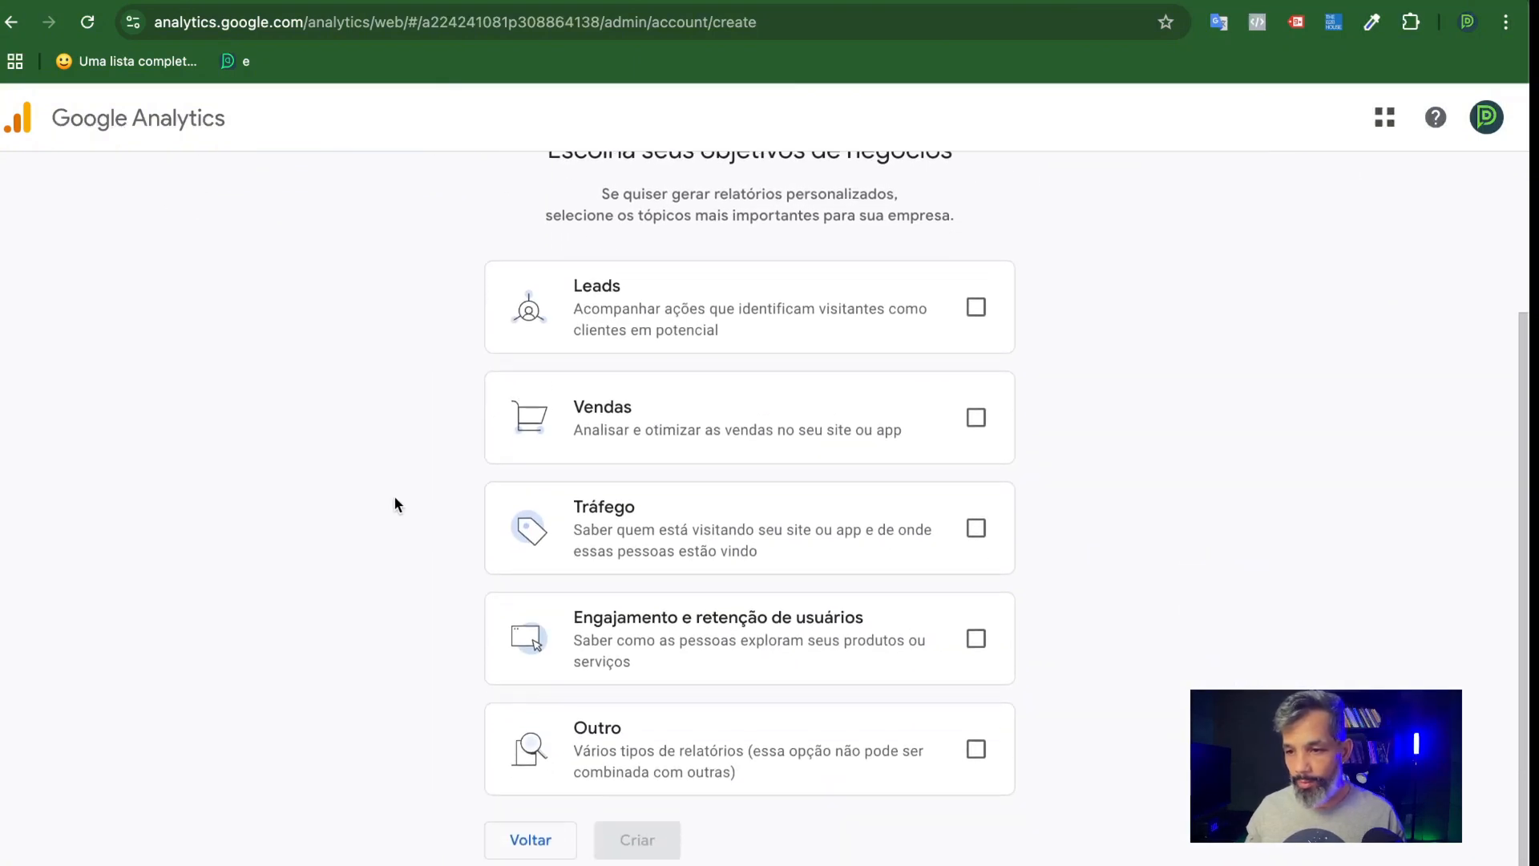
{"action": "scroll", "coordinate": [393, 498], "scroll_direction": "up", "scroll_amount": 3}
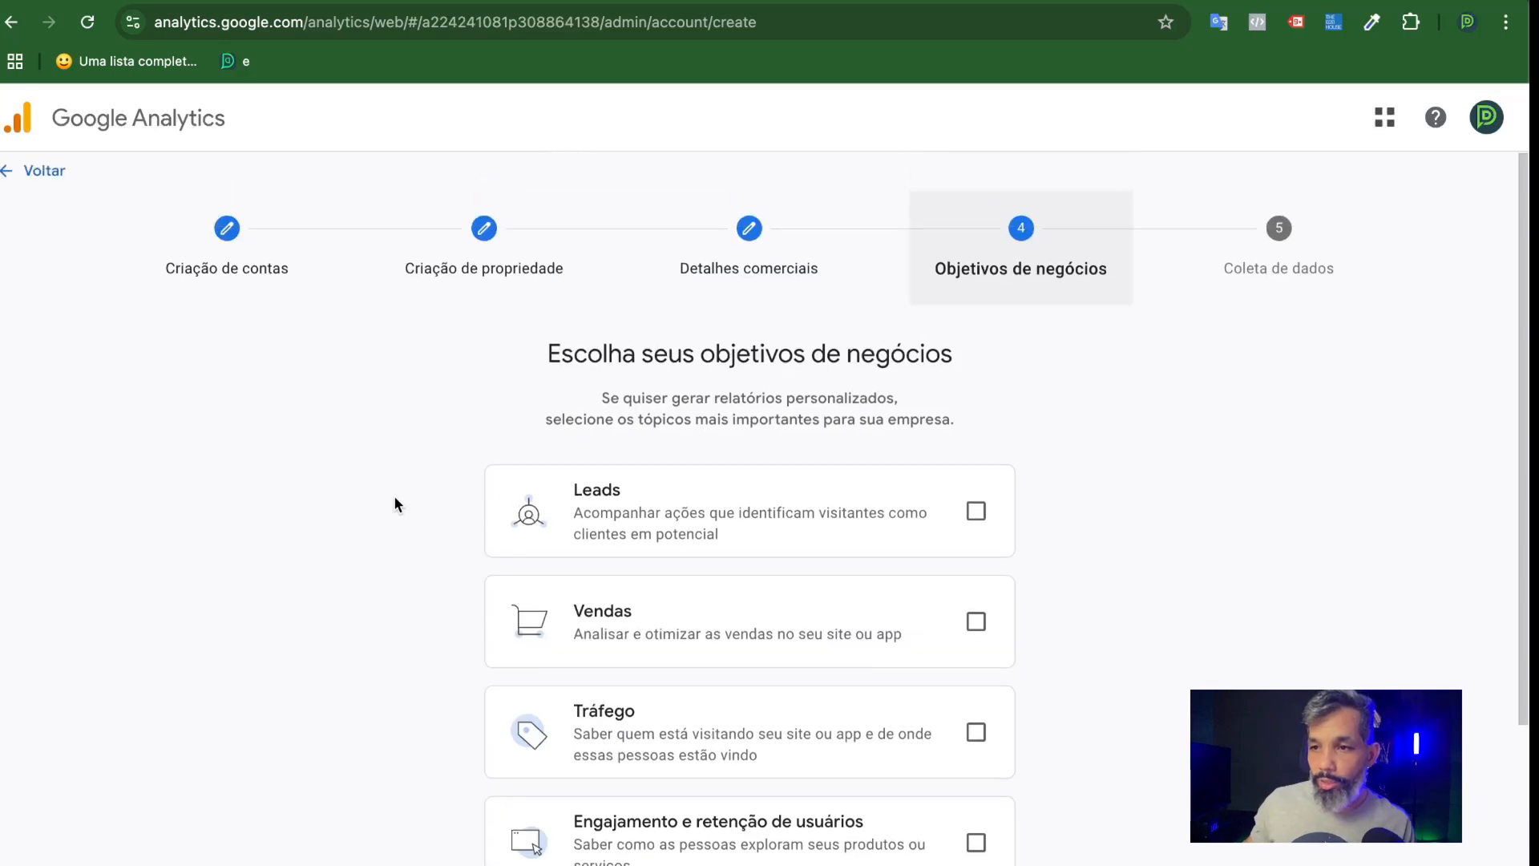
{"action": "left_click", "coordinate": [977, 511]}
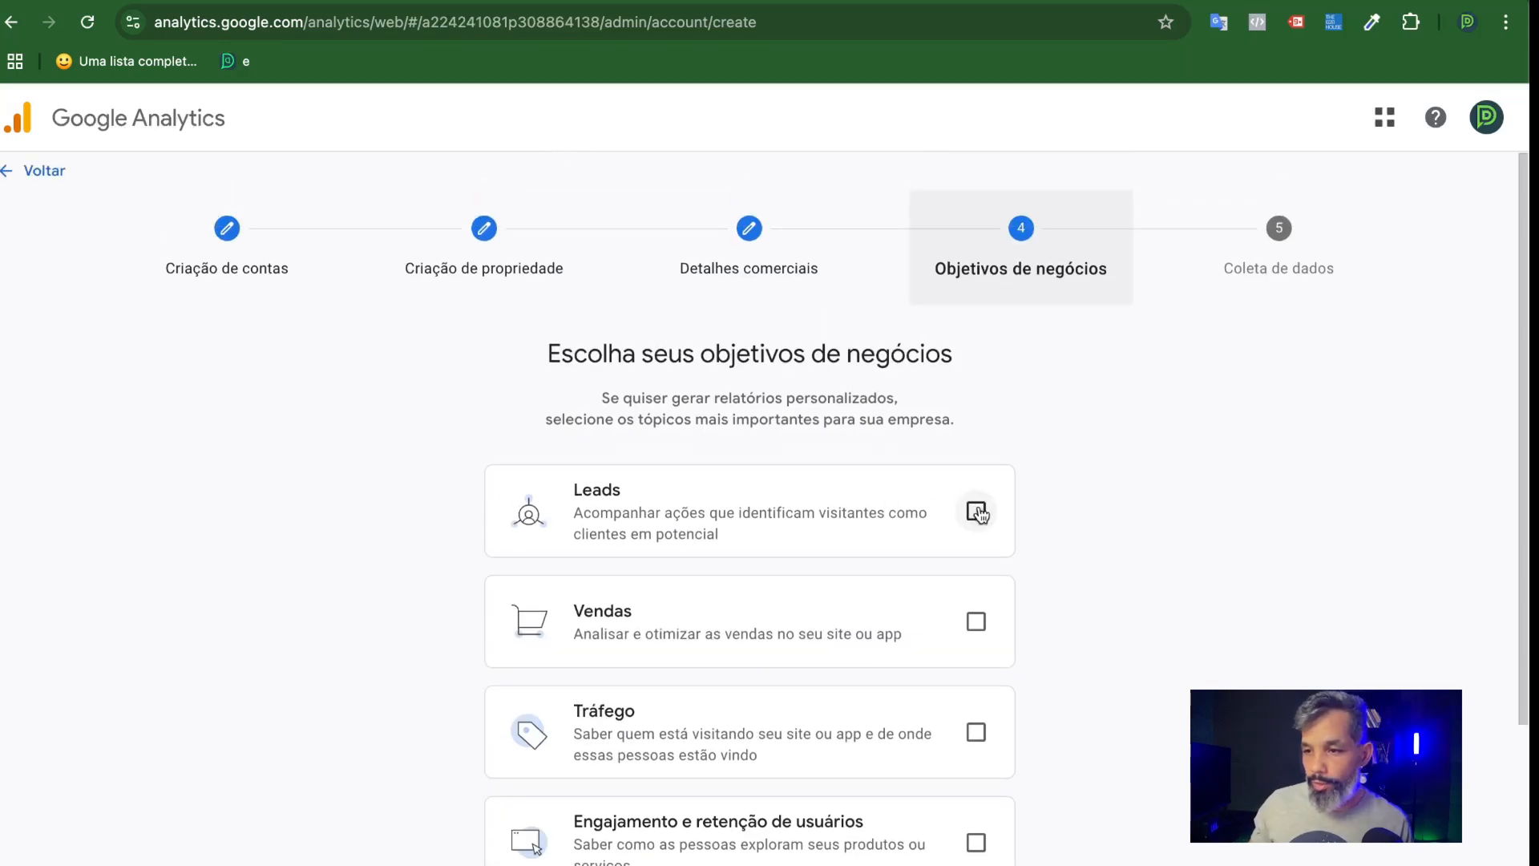
{"action": "scroll", "coordinate": [1206, 556], "scroll_direction": "down", "scroll_amount": 3}
{"action": "scroll", "coordinate": [1208, 555], "scroll_direction": "down", "scroll_amount": 1}
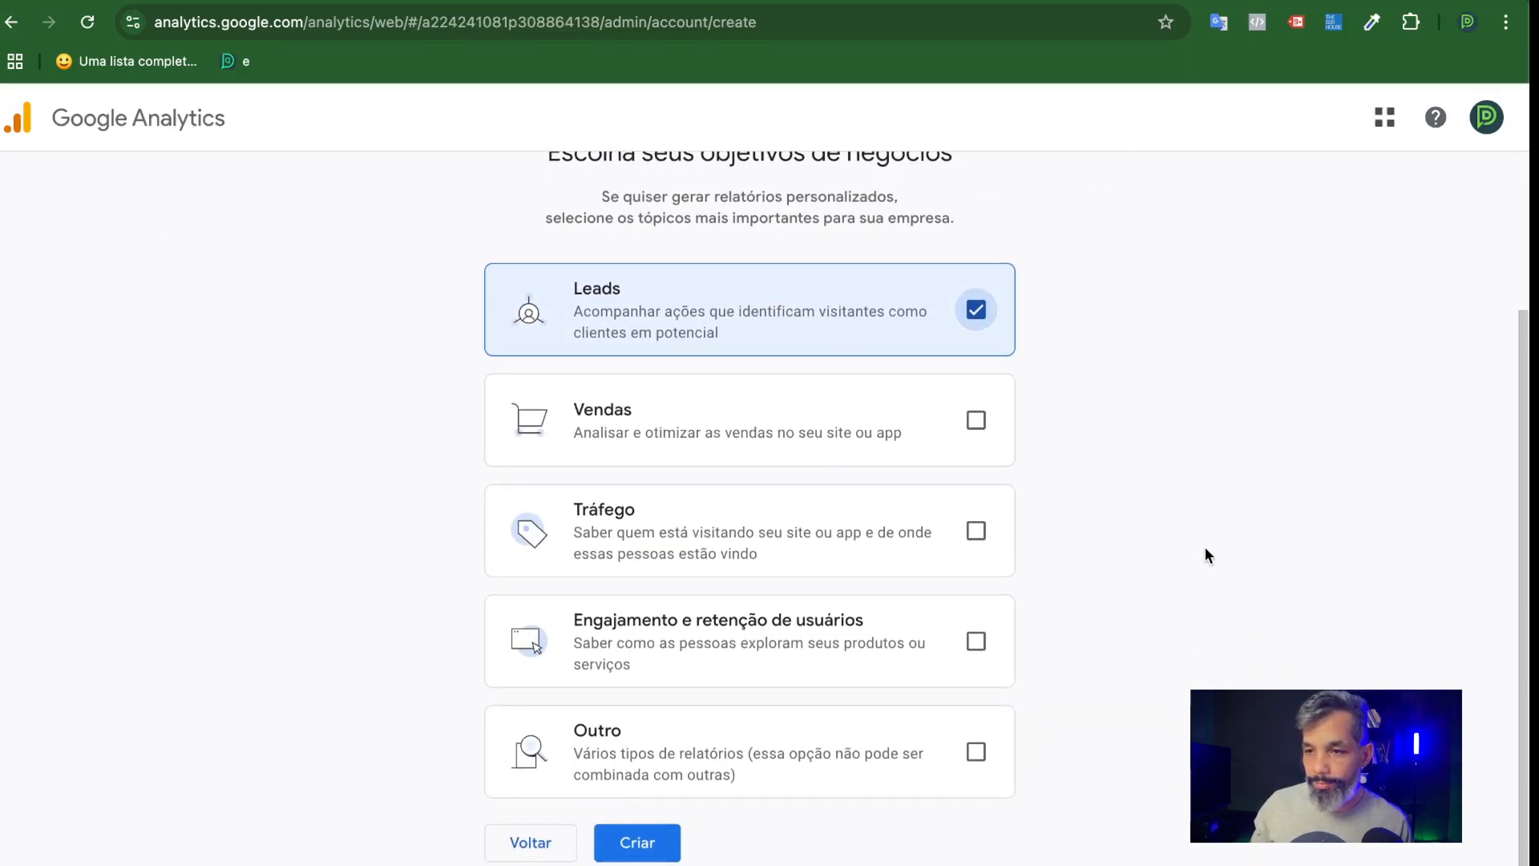
{"action": "left_click", "coordinate": [975, 420]}
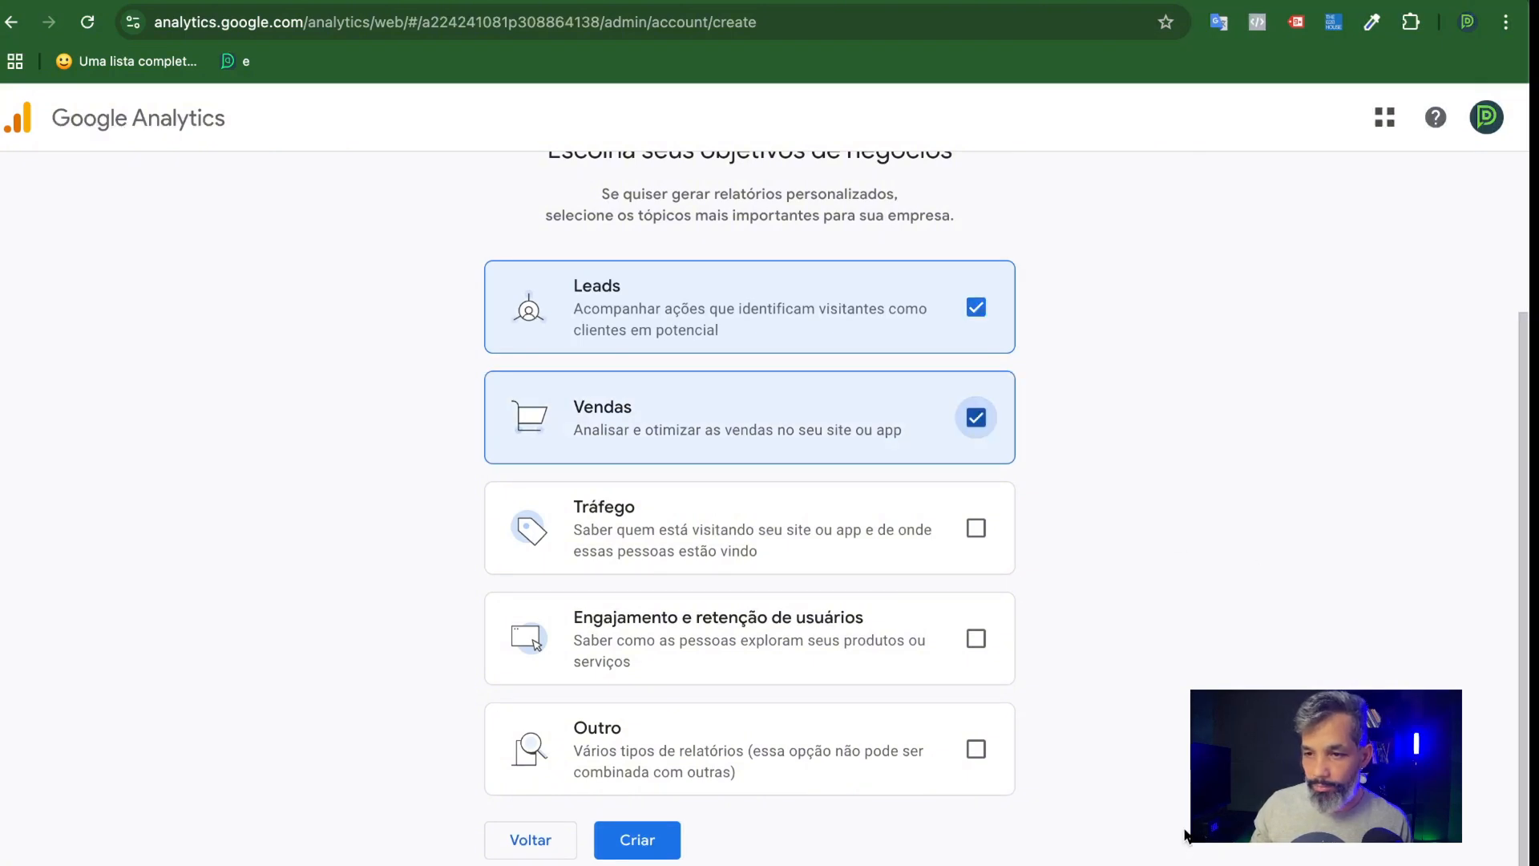
{"action": "left_click", "coordinate": [977, 528]}
{"action": "left_click", "coordinate": [639, 841]}
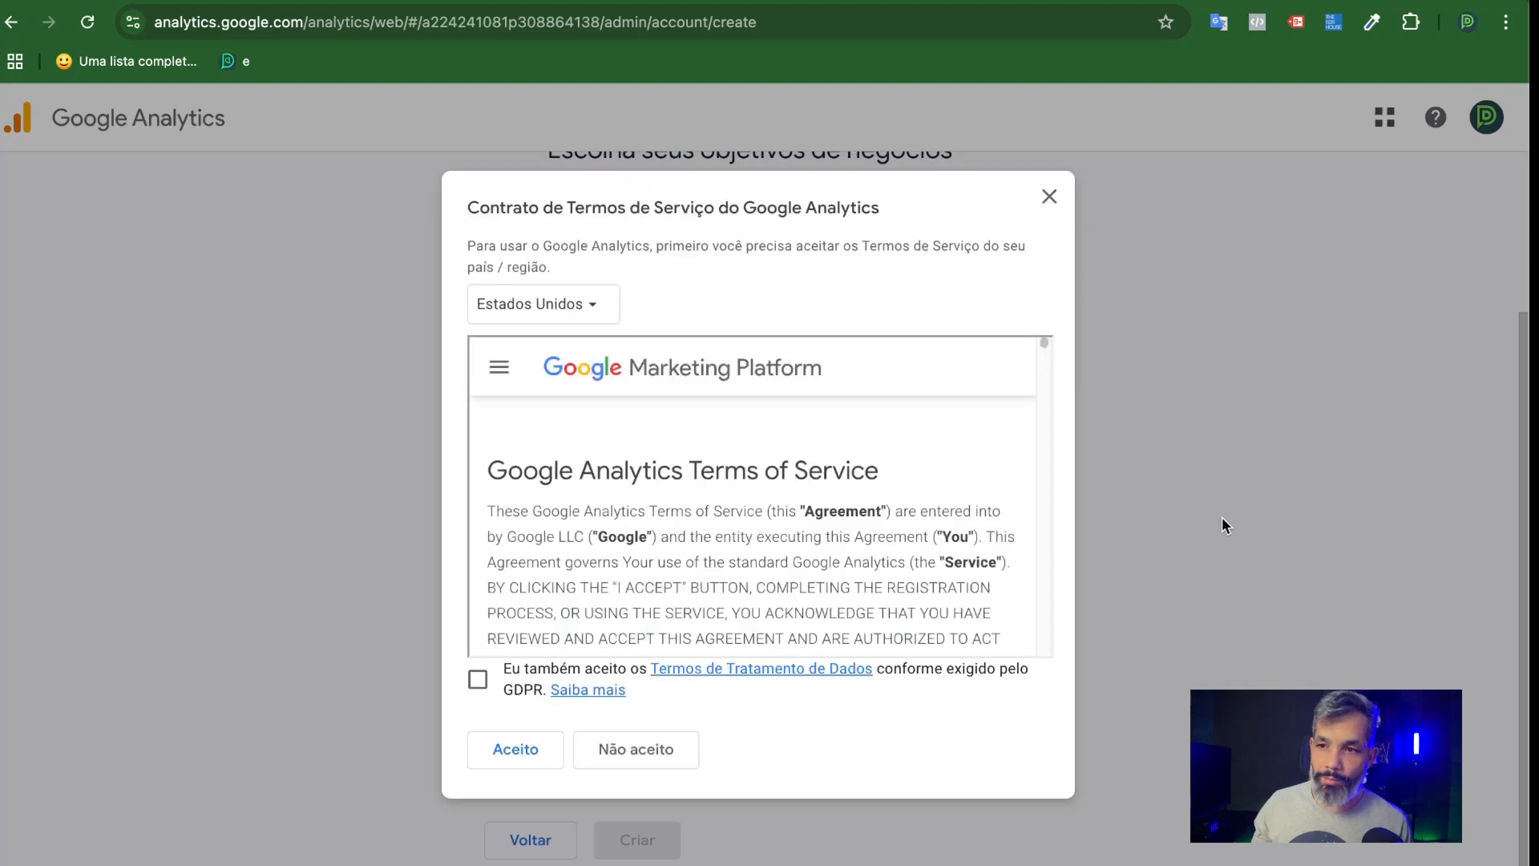
{"action": "left_click", "coordinate": [478, 680]}
{"action": "left_click", "coordinate": [515, 749]}
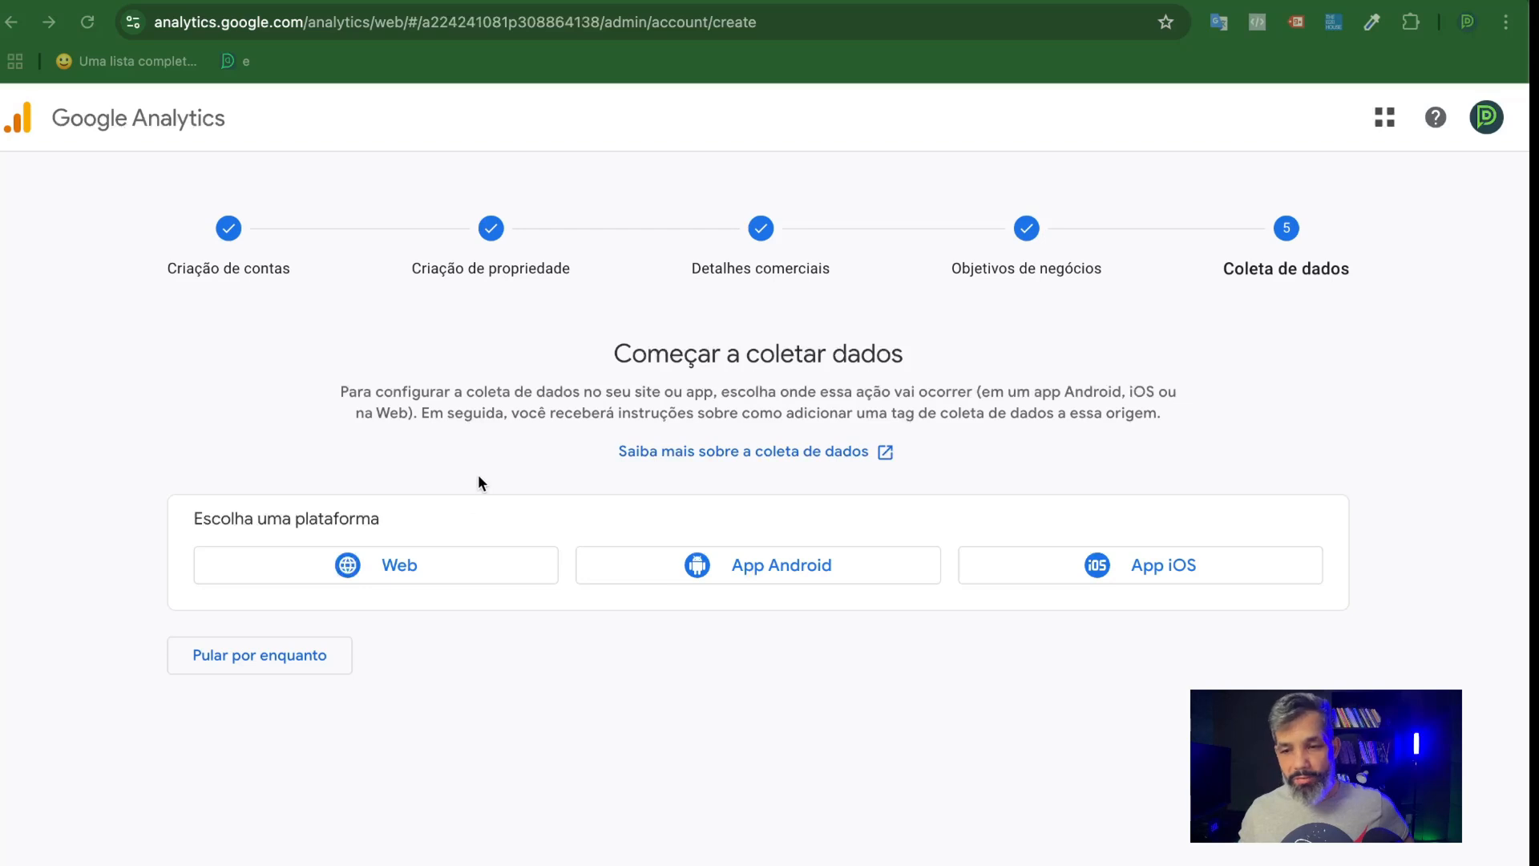
Choose the Web platform for data collection and enter lpdropdesk.com.br as the https stream's site URL.
{"action": "left_click", "coordinate": [382, 563]}
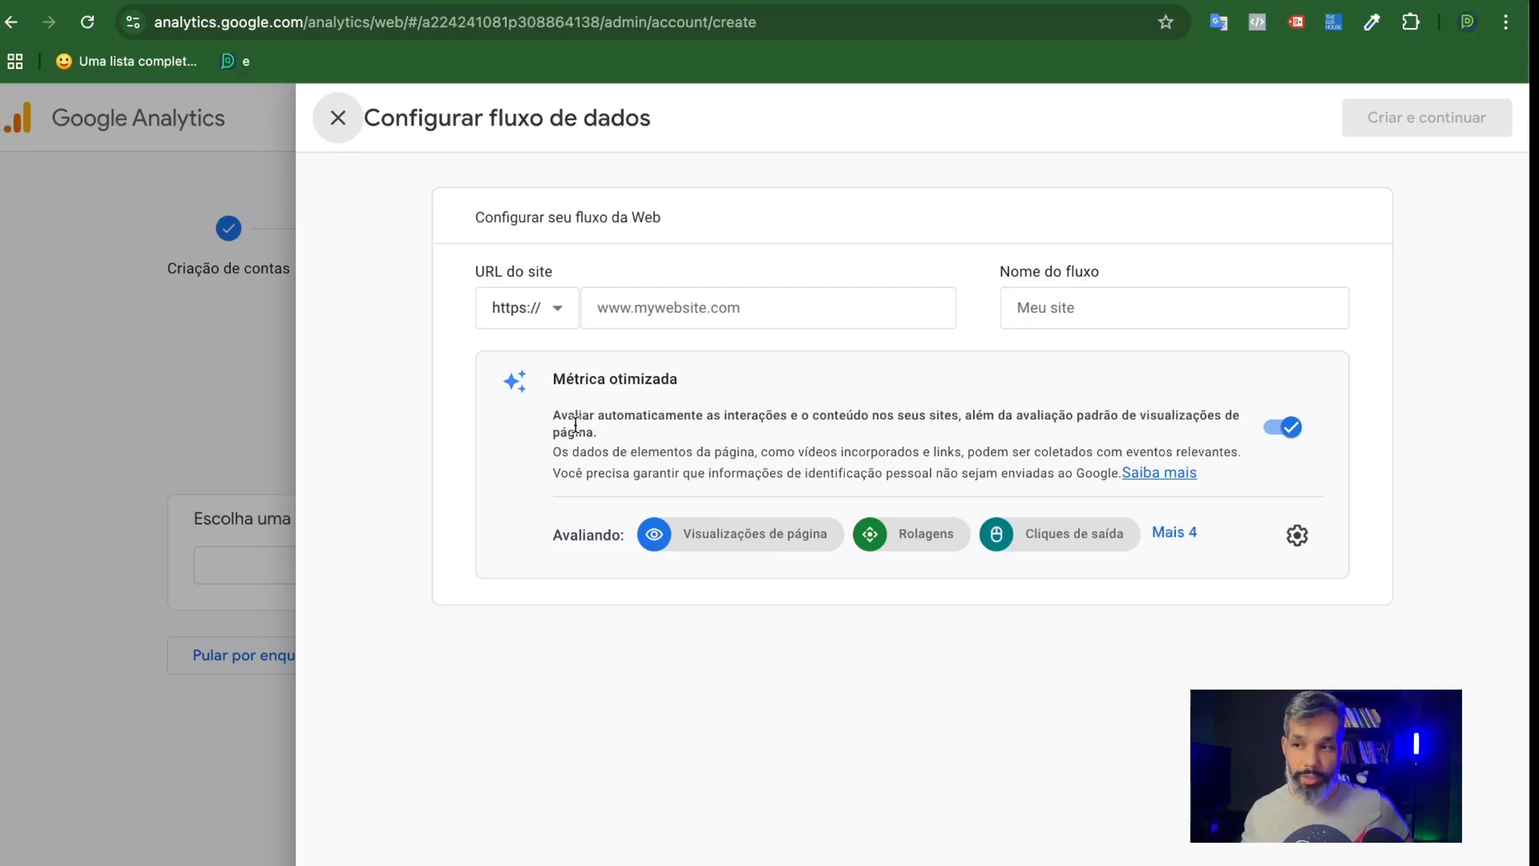
{"action": "left_click", "coordinate": [606, 306]}
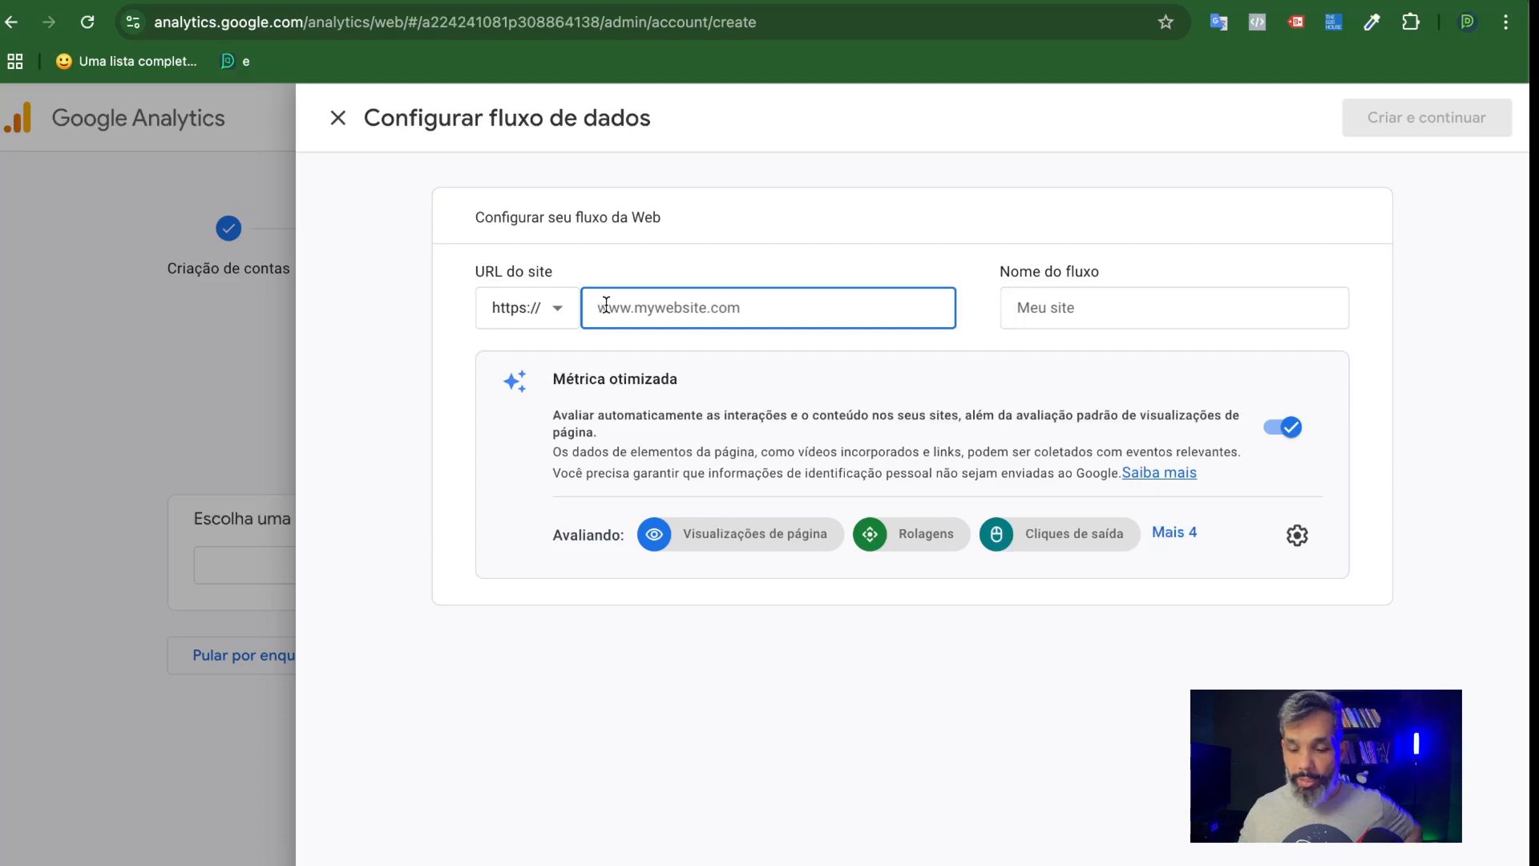
{"action": "type", "text": "lpdropdesk.c"}
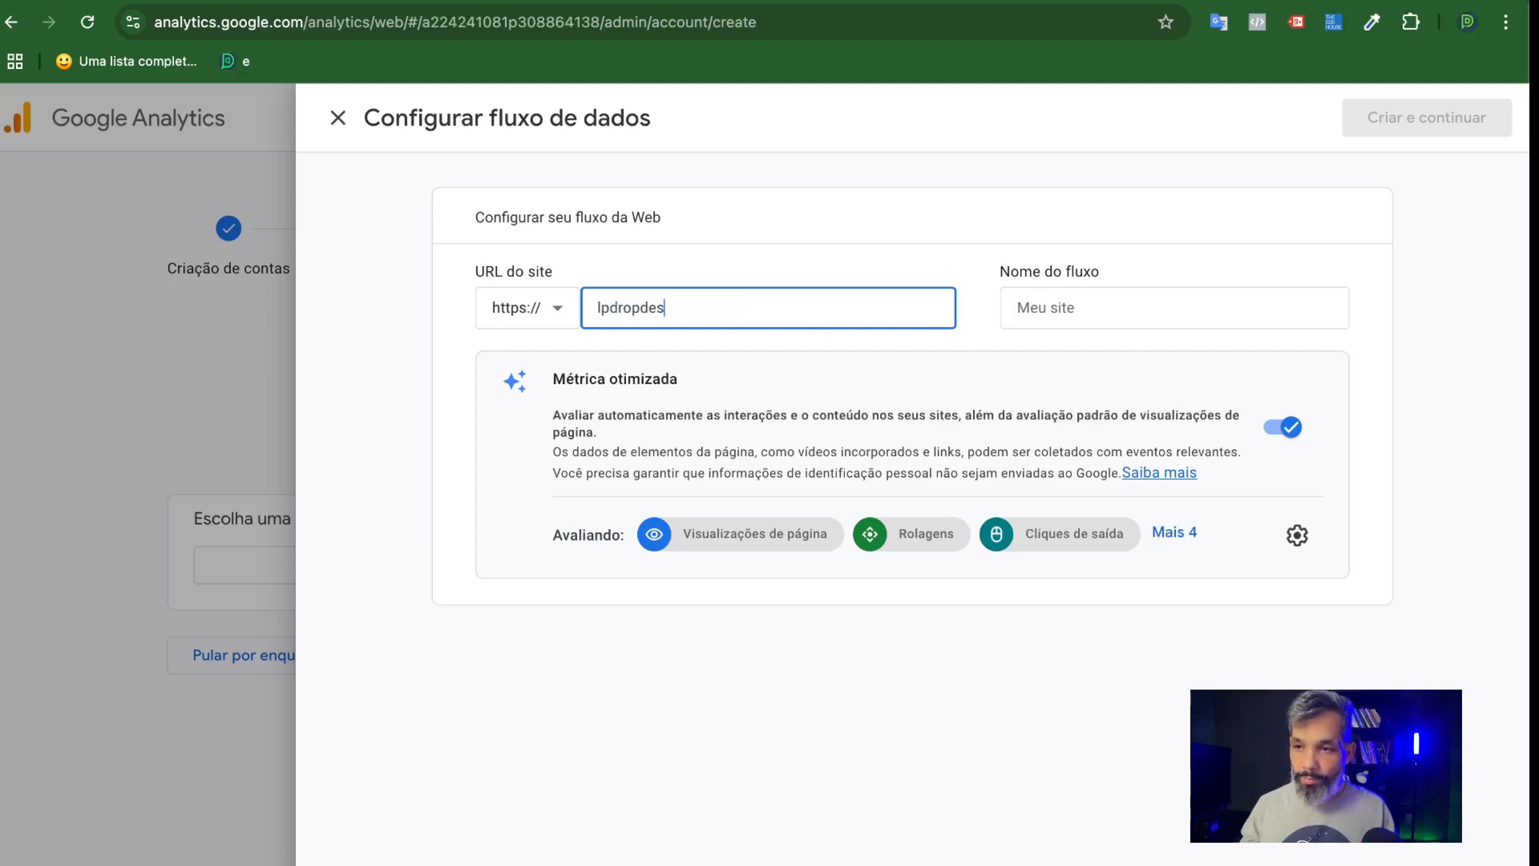
{"action": "type", "text": "om.br"}
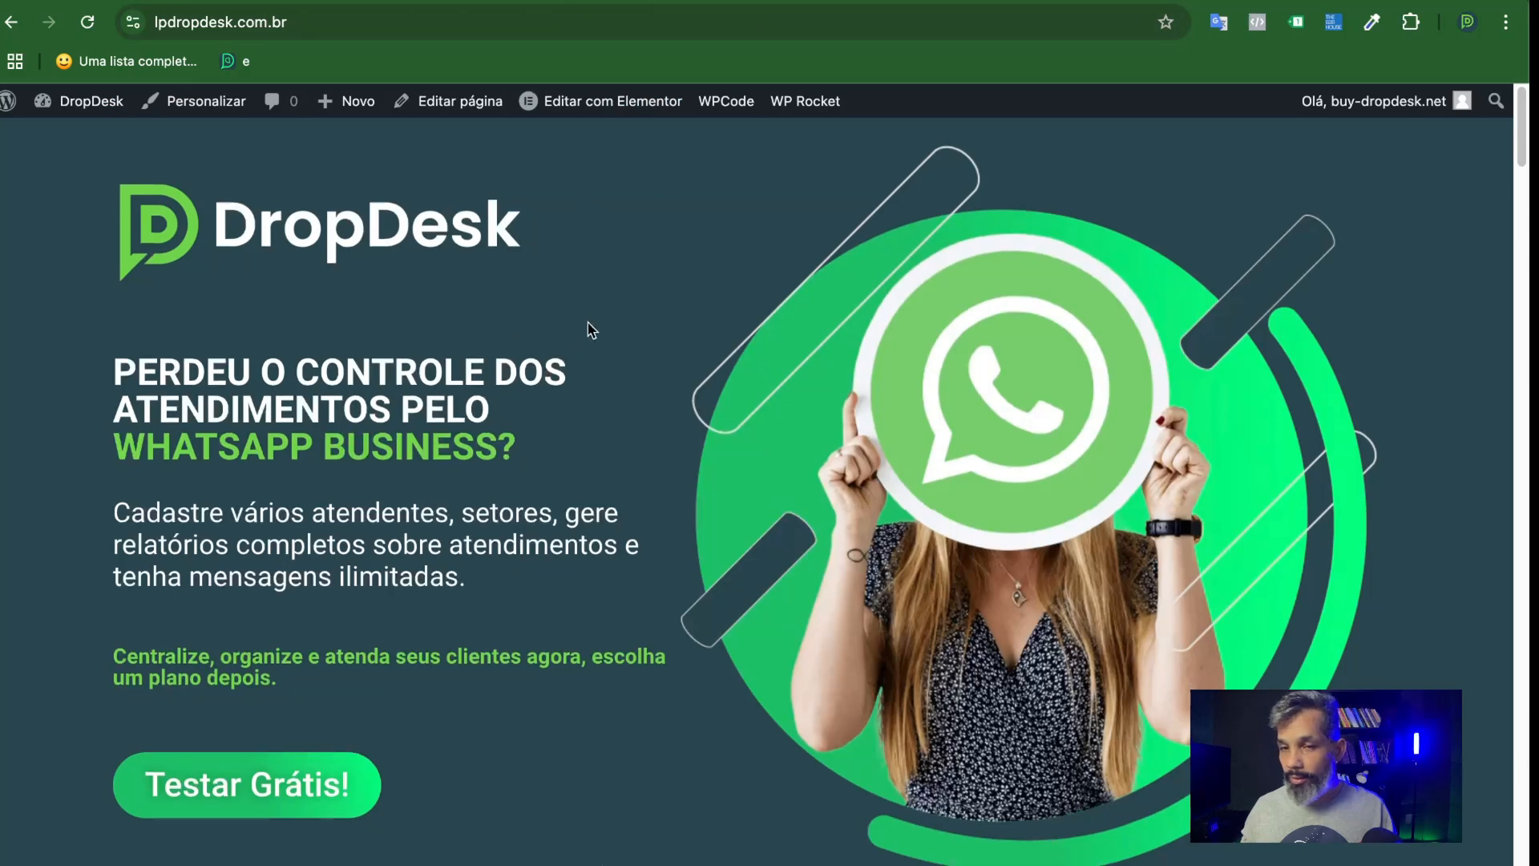
Look over the lpdropdesk.com.br landing page and check its full web address.
{"action": "scroll", "coordinate": [561, 337], "scroll_direction": "down", "scroll_amount": 5}
{"action": "scroll", "coordinate": [550, 371], "scroll_direction": "down", "scroll_amount": 5}
{"action": "scroll", "coordinate": [580, 405], "scroll_direction": "up", "scroll_amount": 10}
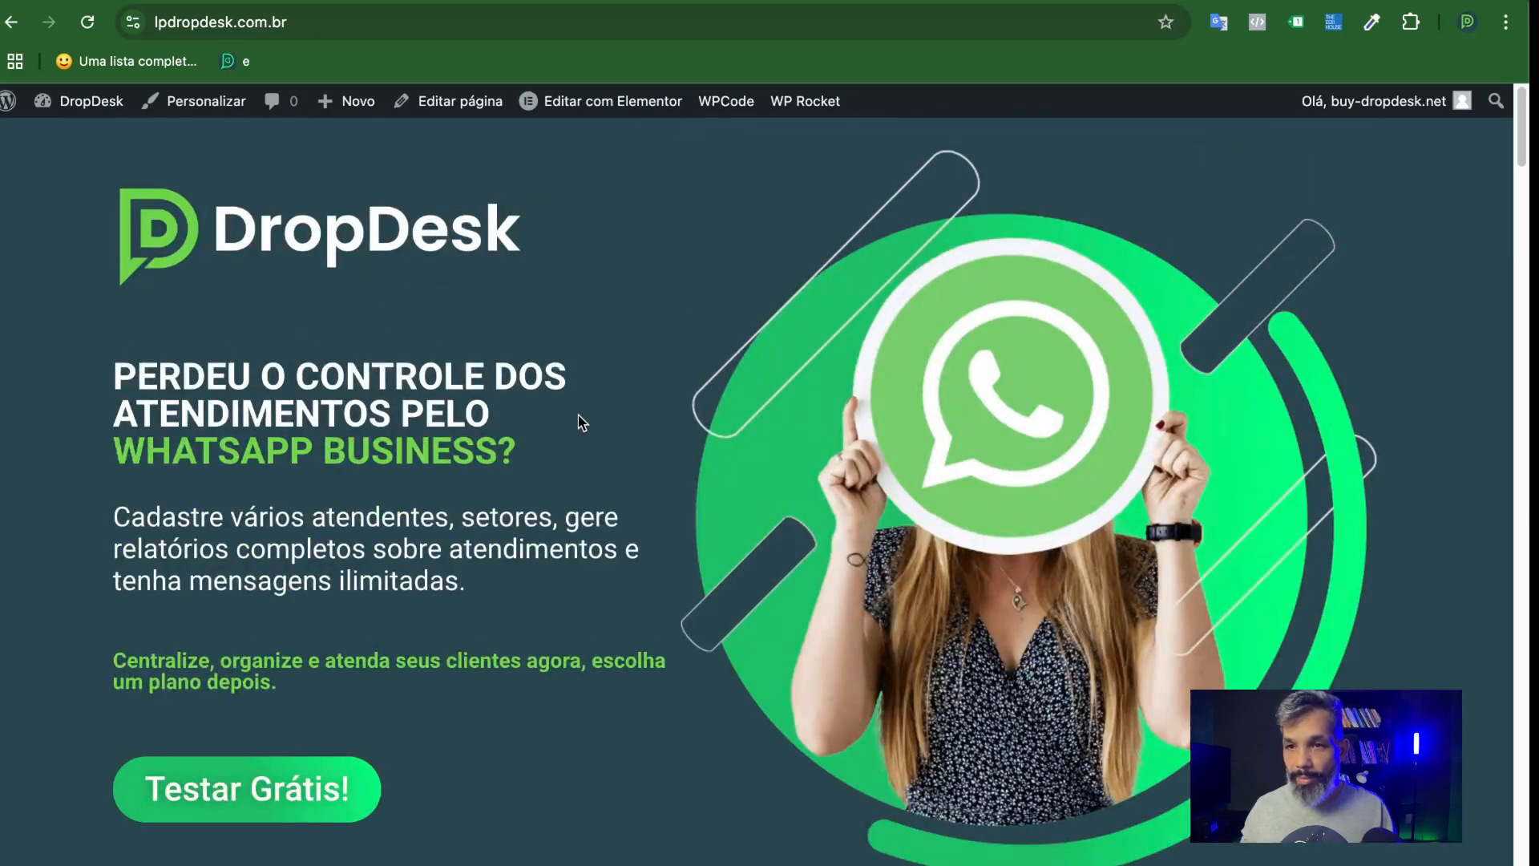
{"action": "left_click", "coordinate": [305, 21]}
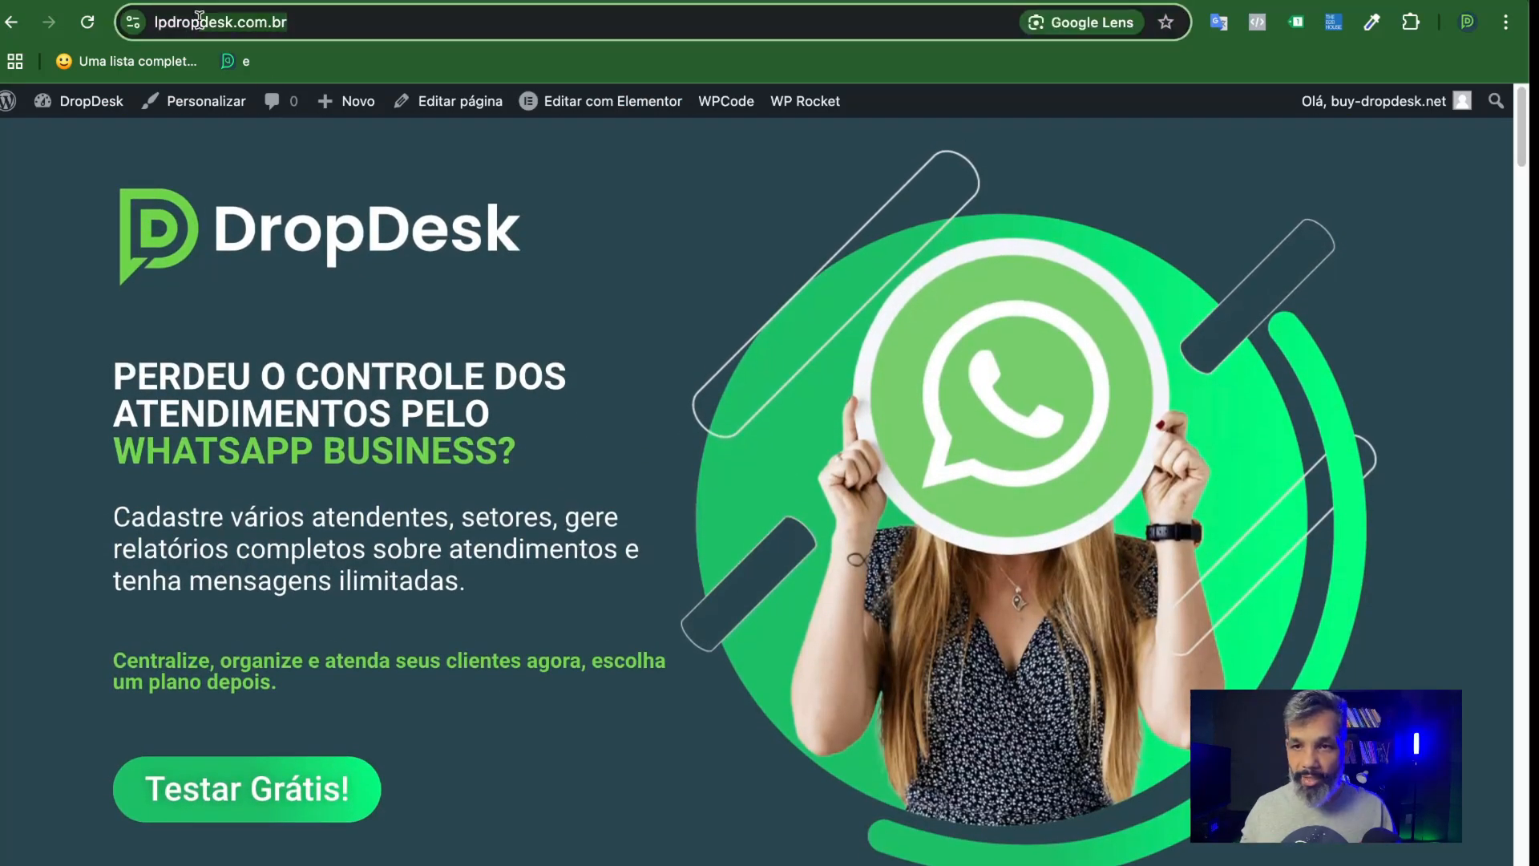
{"action": "left_click", "coordinate": [298, 19]}
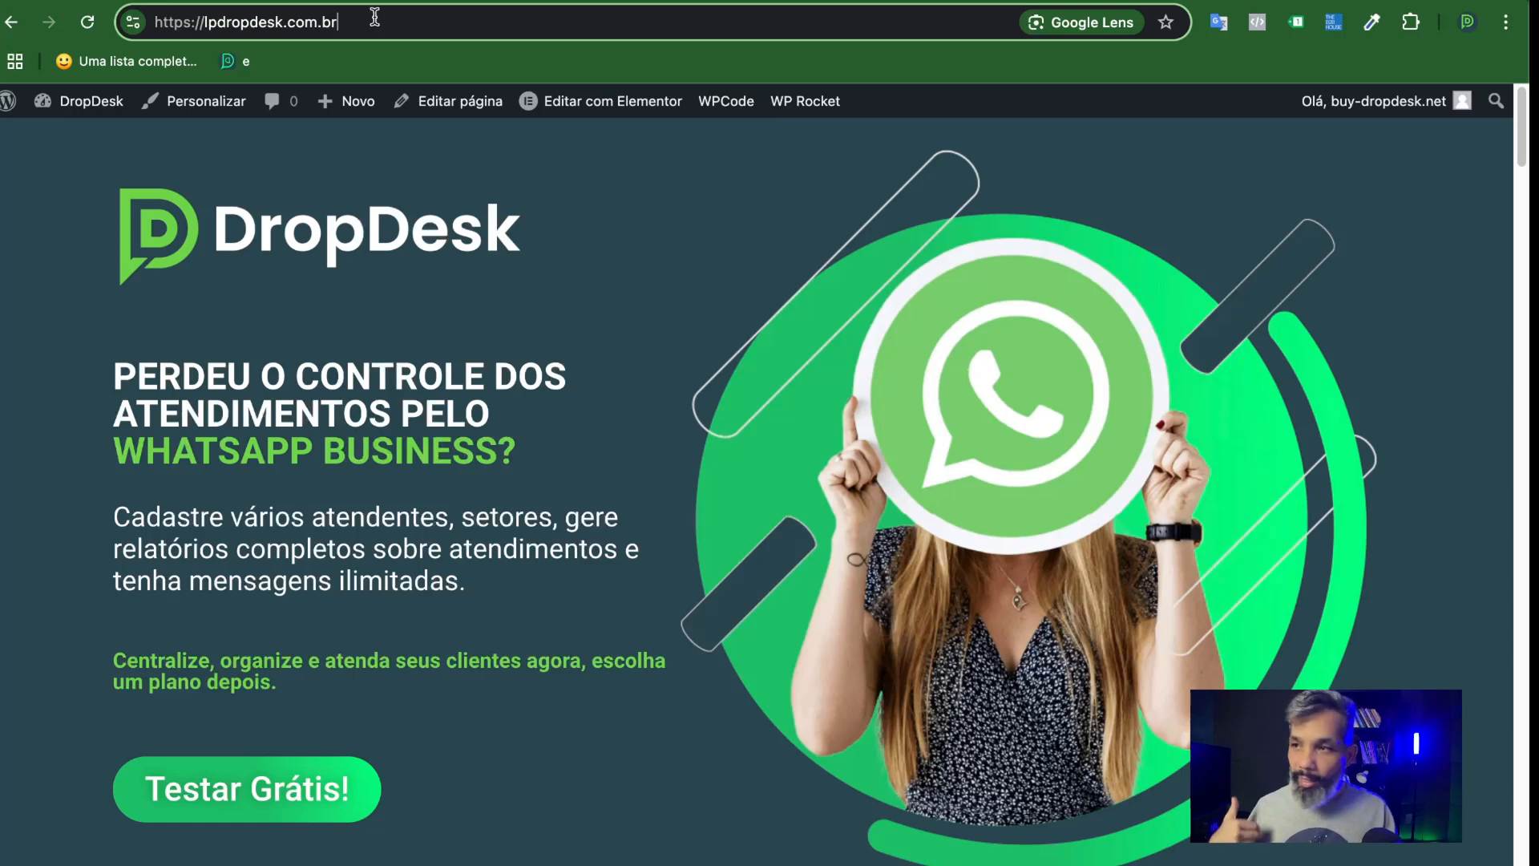
{"action": "left_click", "coordinate": [1297, 22]}
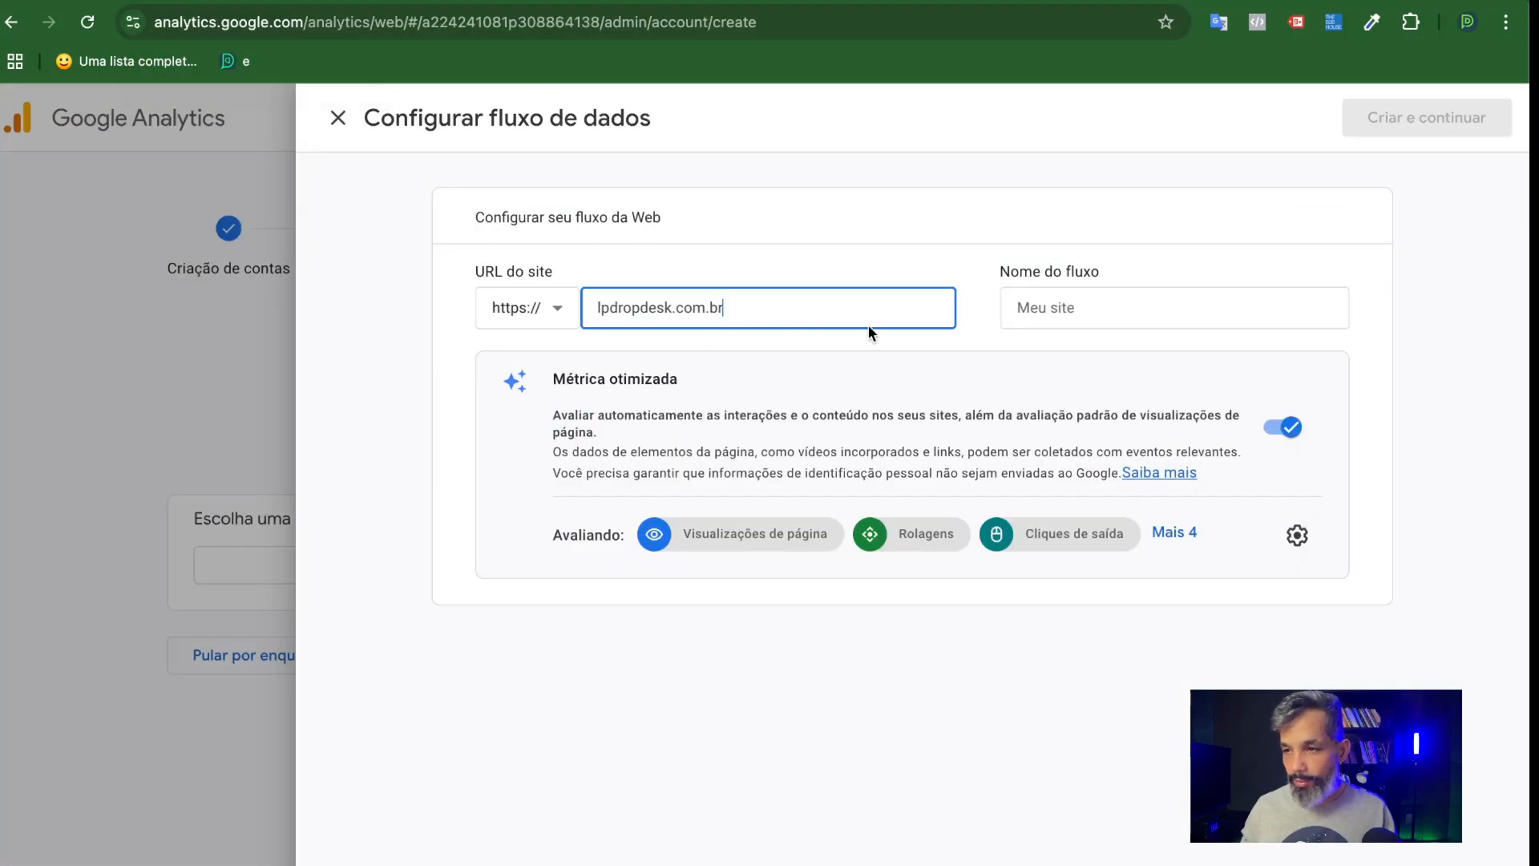
Name the web data stream "Video Youtube".
{"action": "left_click", "coordinate": [1100, 307]}
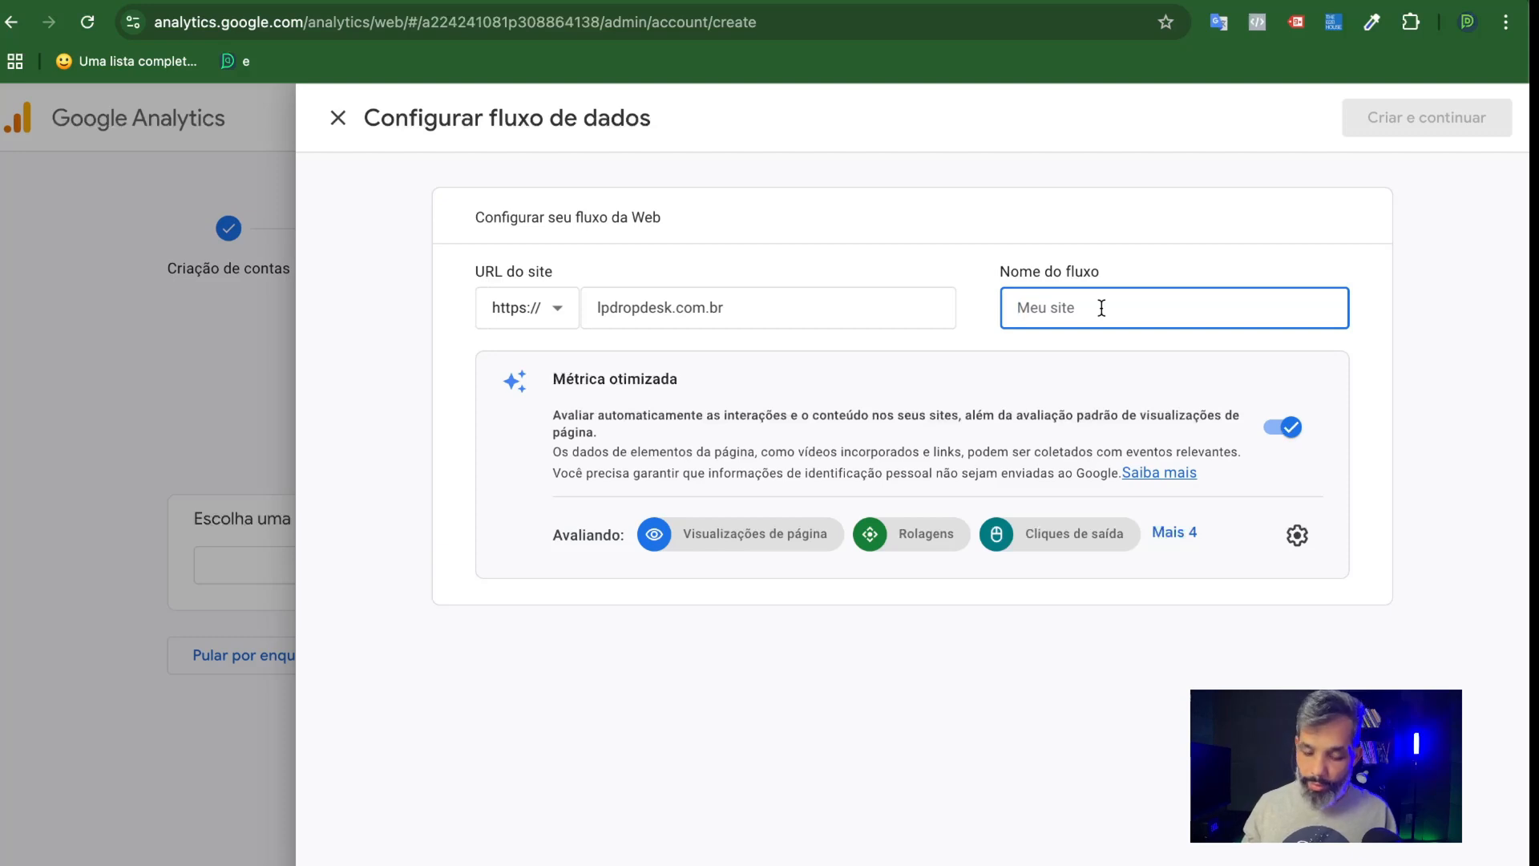
{"action": "type", "text": "Video Youtube"}
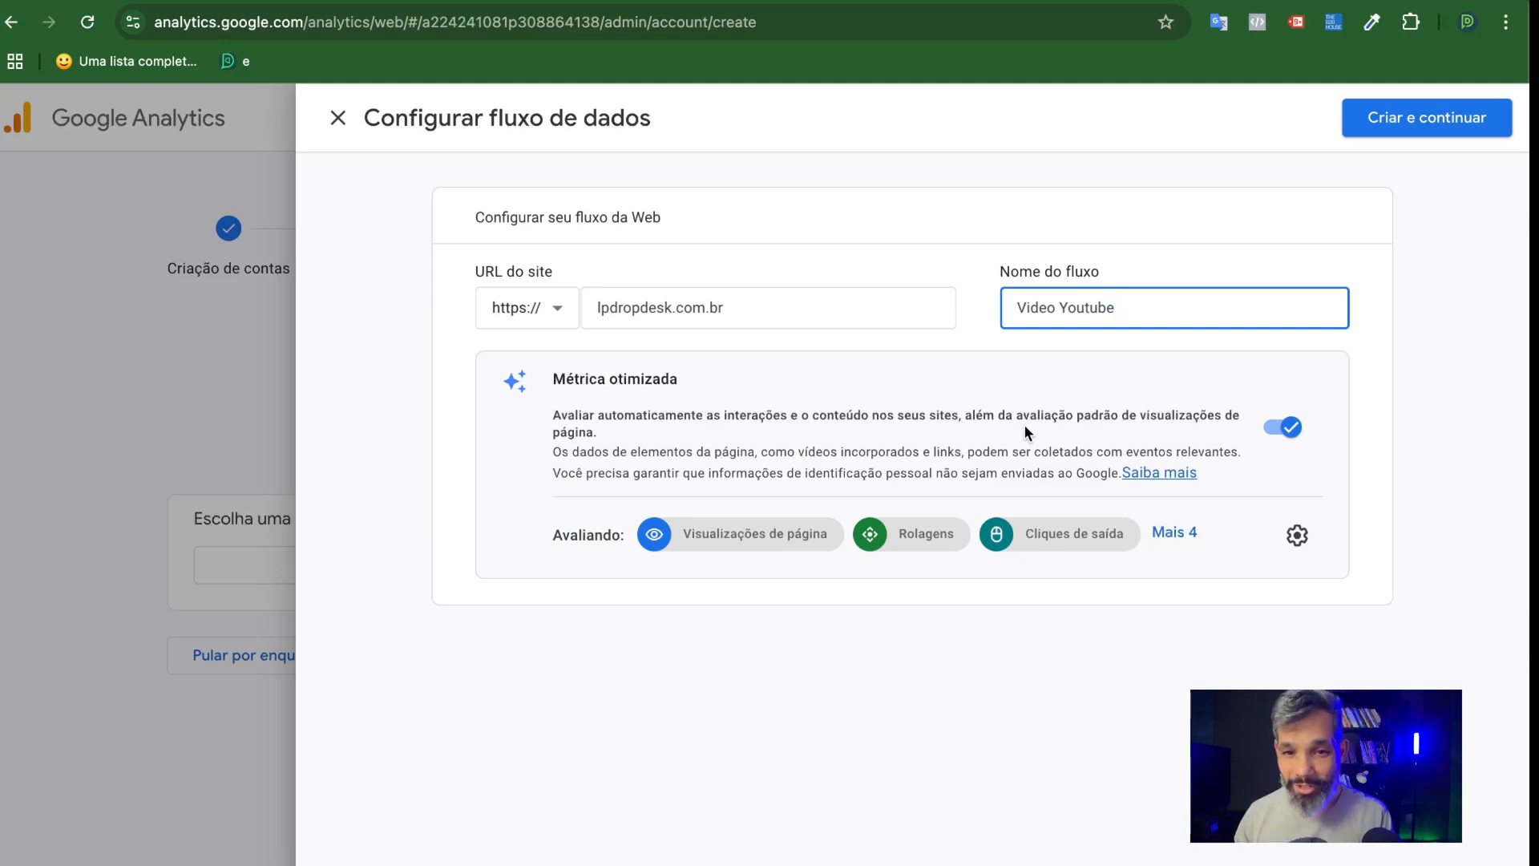
Turn off Métrica otimizada for the web stream, confirm the deactivation, and create the stream.
{"action": "left_click", "coordinate": [1294, 430]}
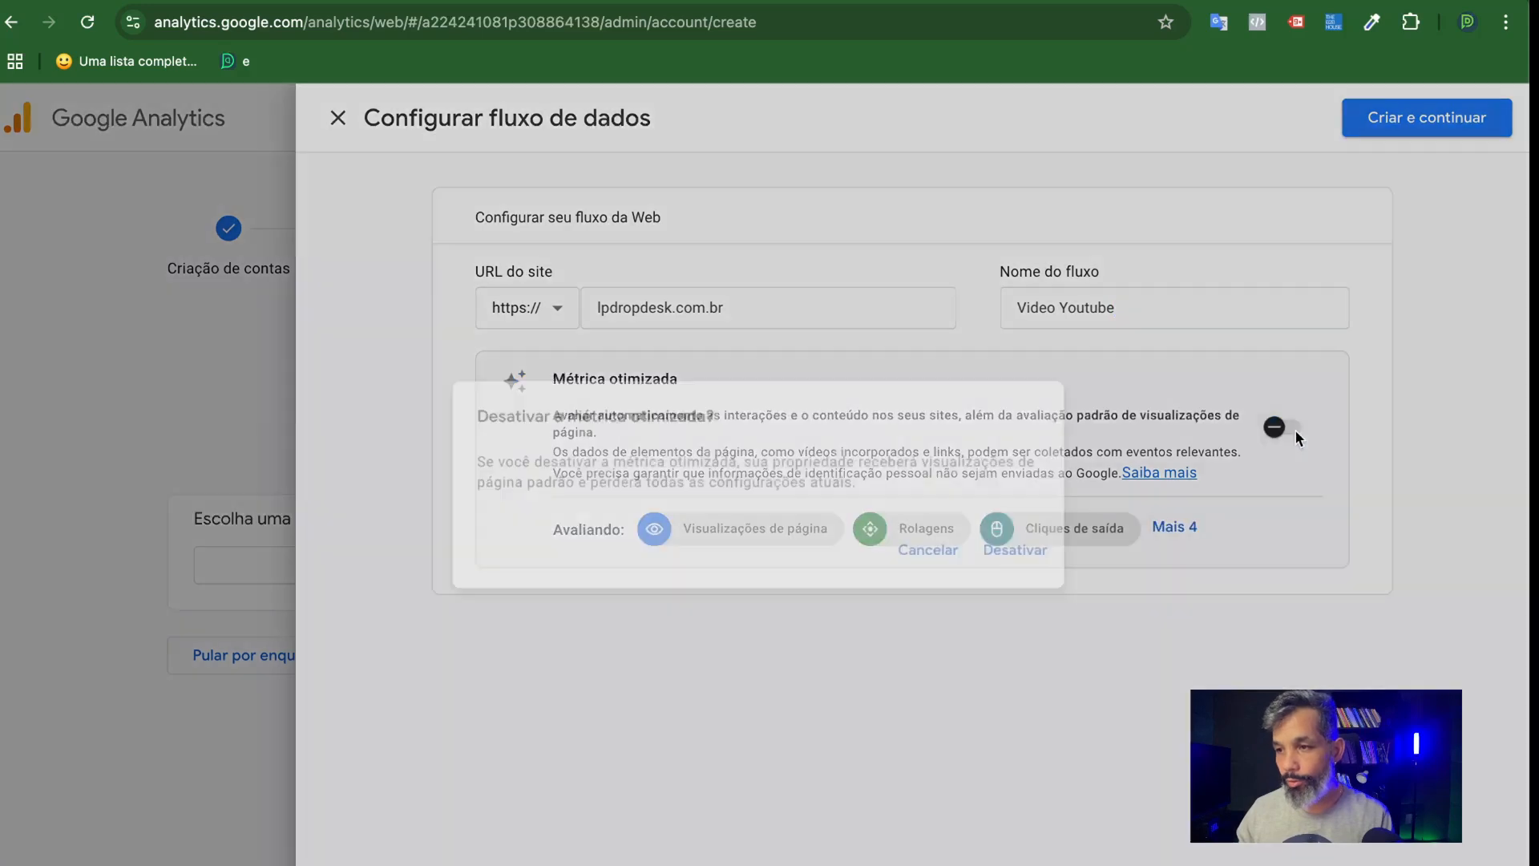
{"action": "left_click", "coordinate": [1027, 554]}
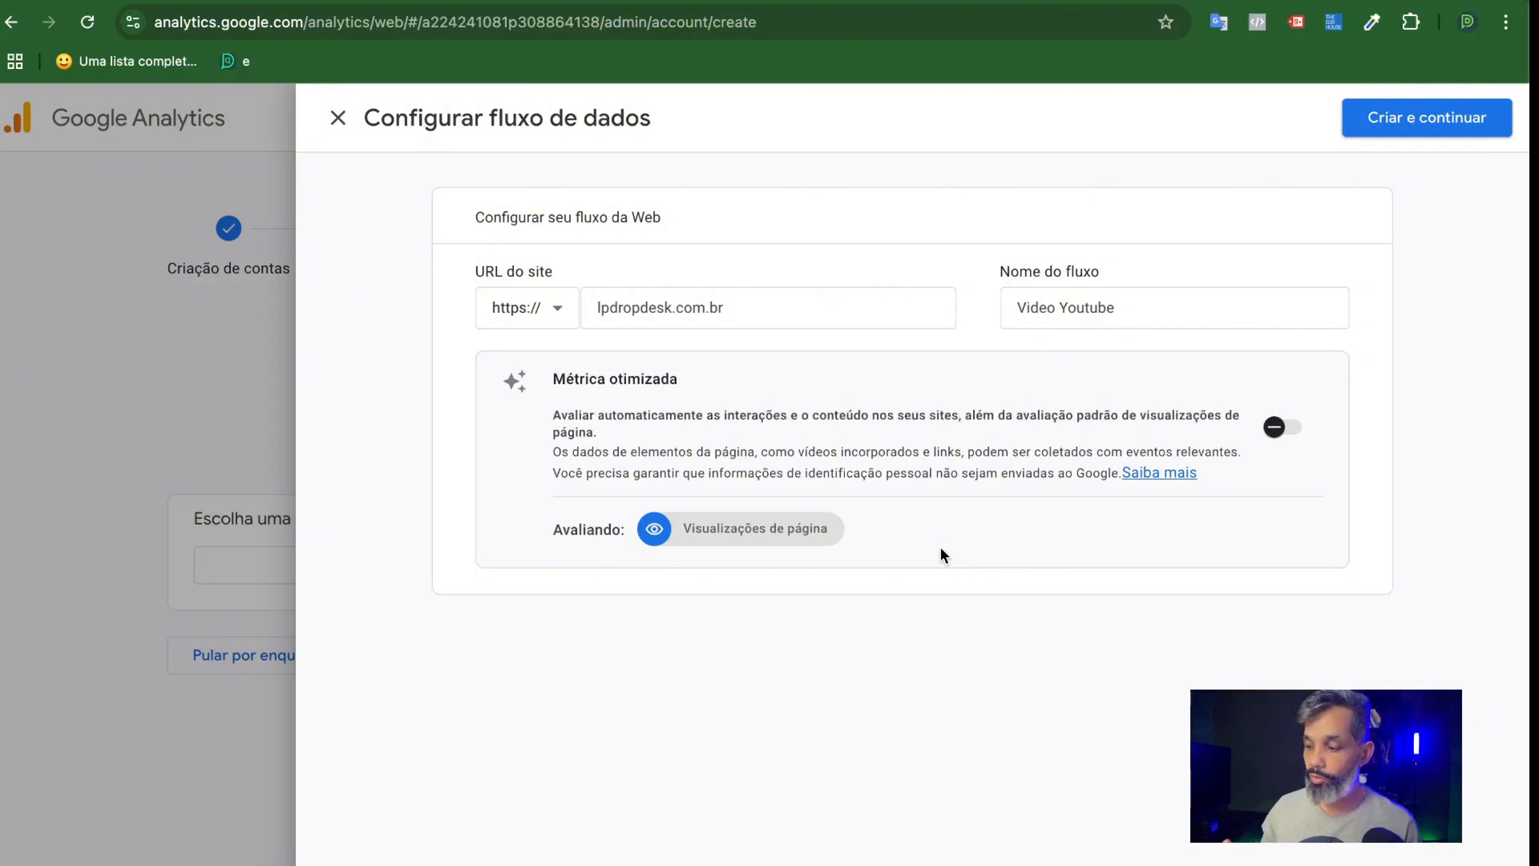
{"action": "left_click", "coordinate": [1394, 118]}
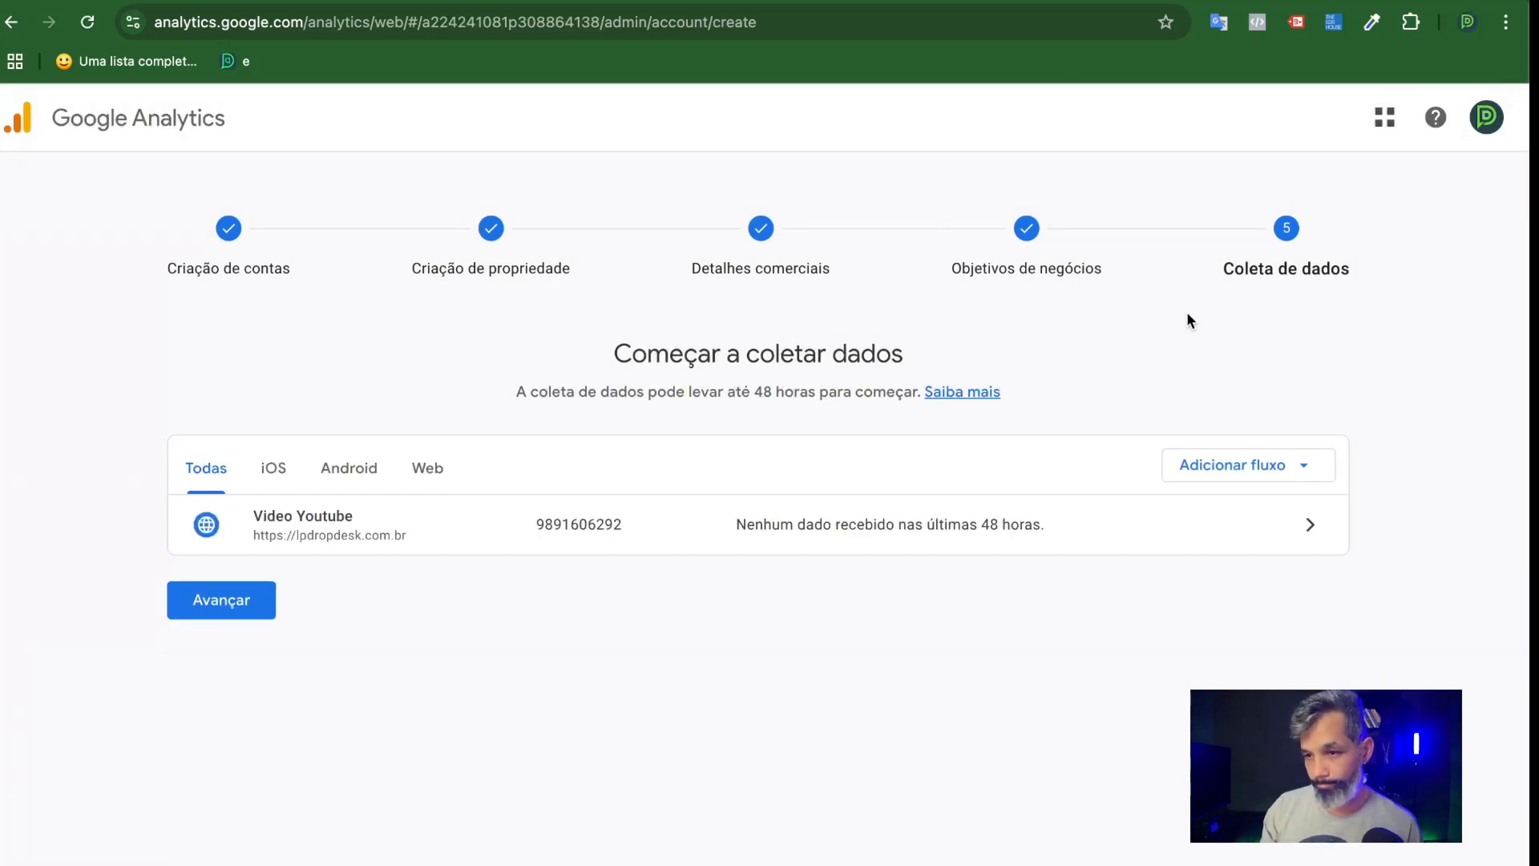
Open the Google tag setup for the Video Youtube stream and copy the measurement ID from the manual installation code.
{"action": "left_click", "coordinate": [1017, 529]}
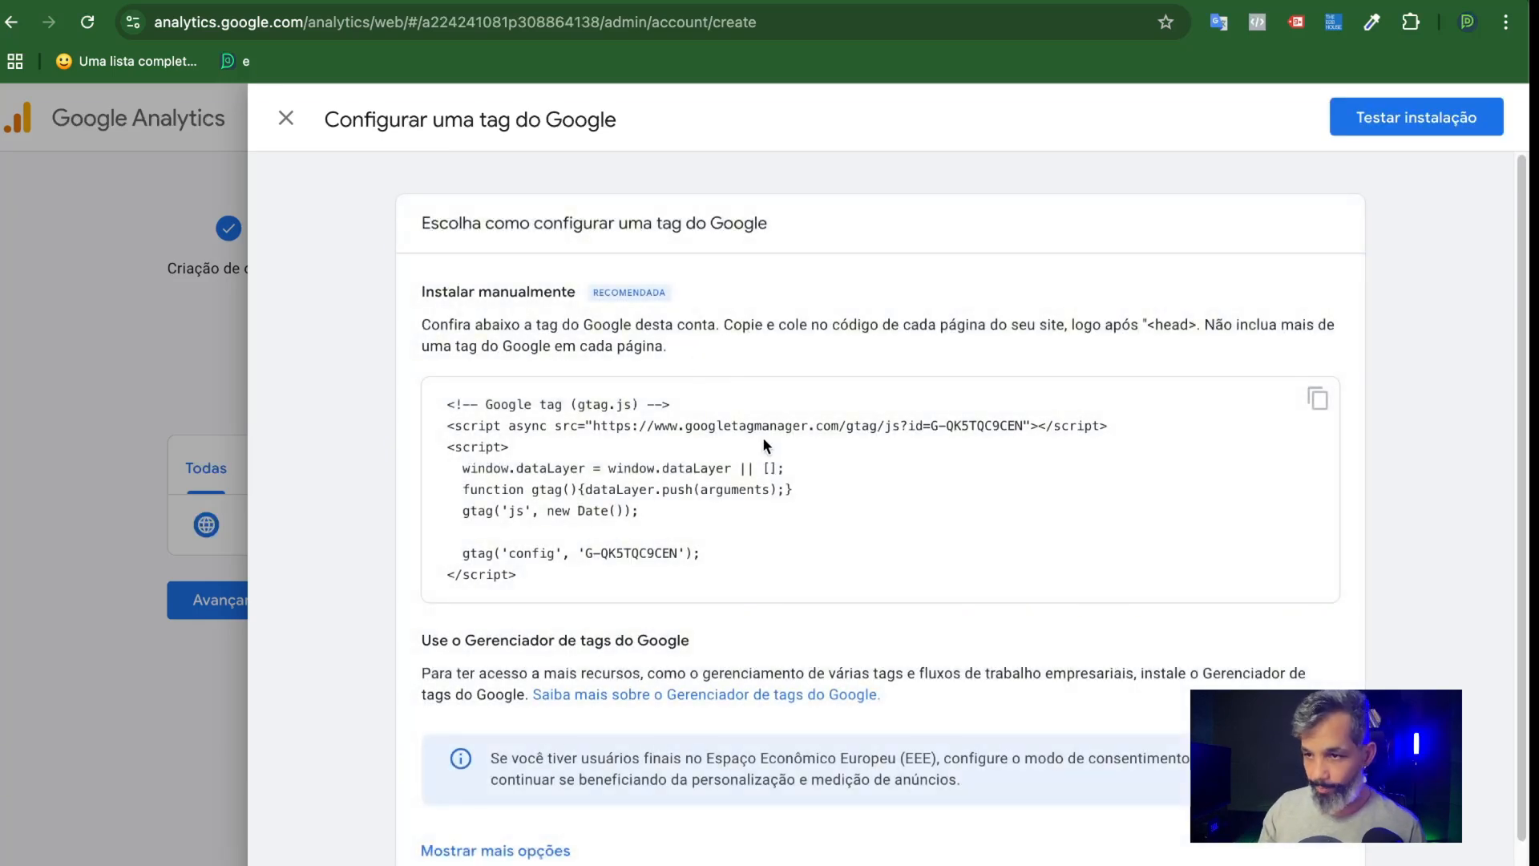
{"action": "scroll", "coordinate": [763, 436], "scroll_direction": "down", "scroll_amount": 1}
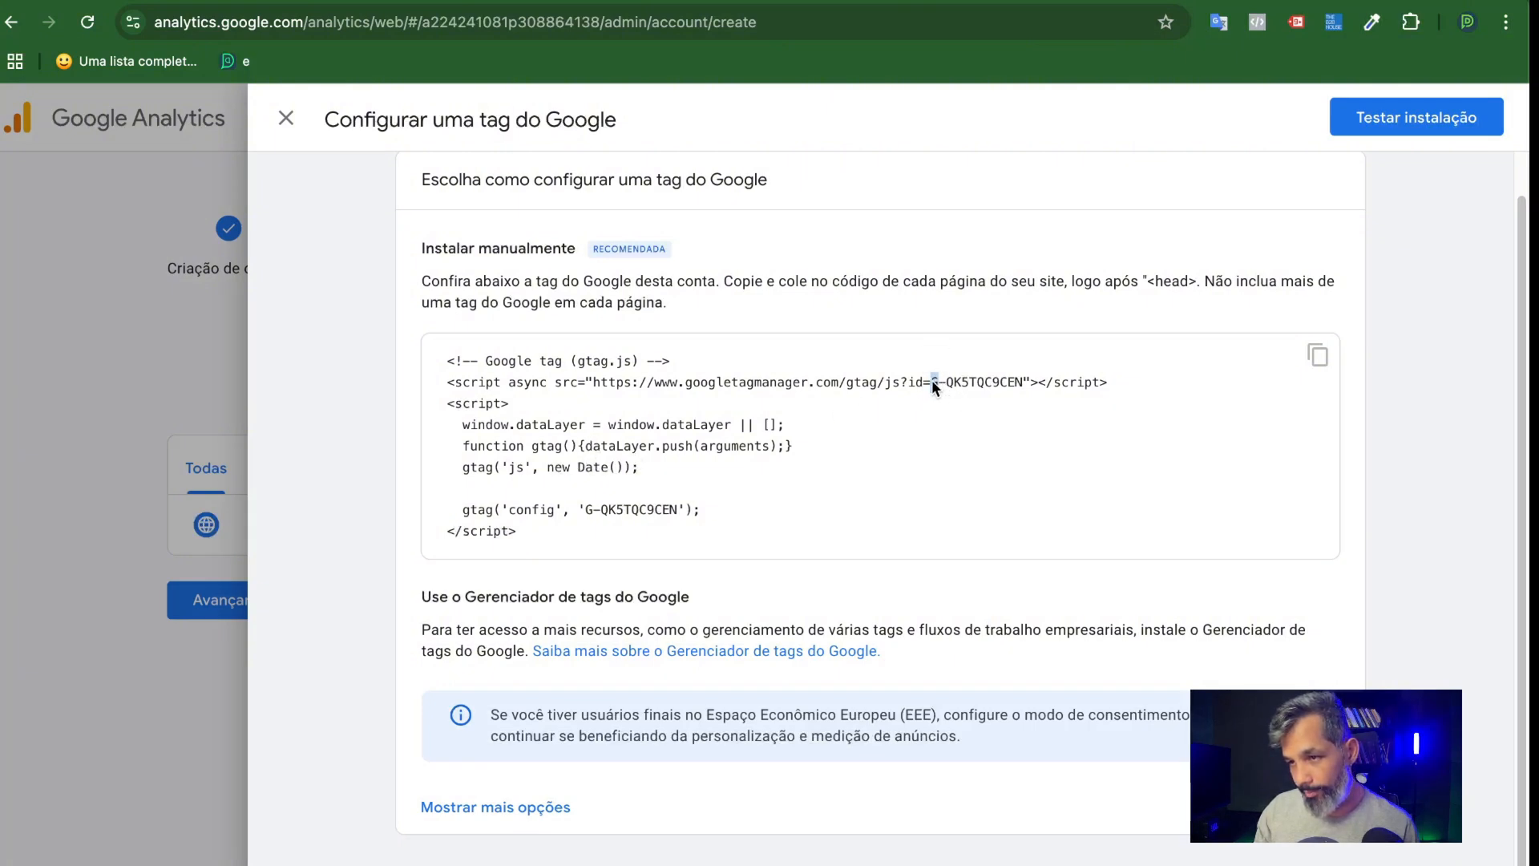
{"action": "left_click_drag", "start_coordinate": [932, 381], "coordinate": [1024, 383]}
{"action": "right_click", "coordinate": [993, 383]}
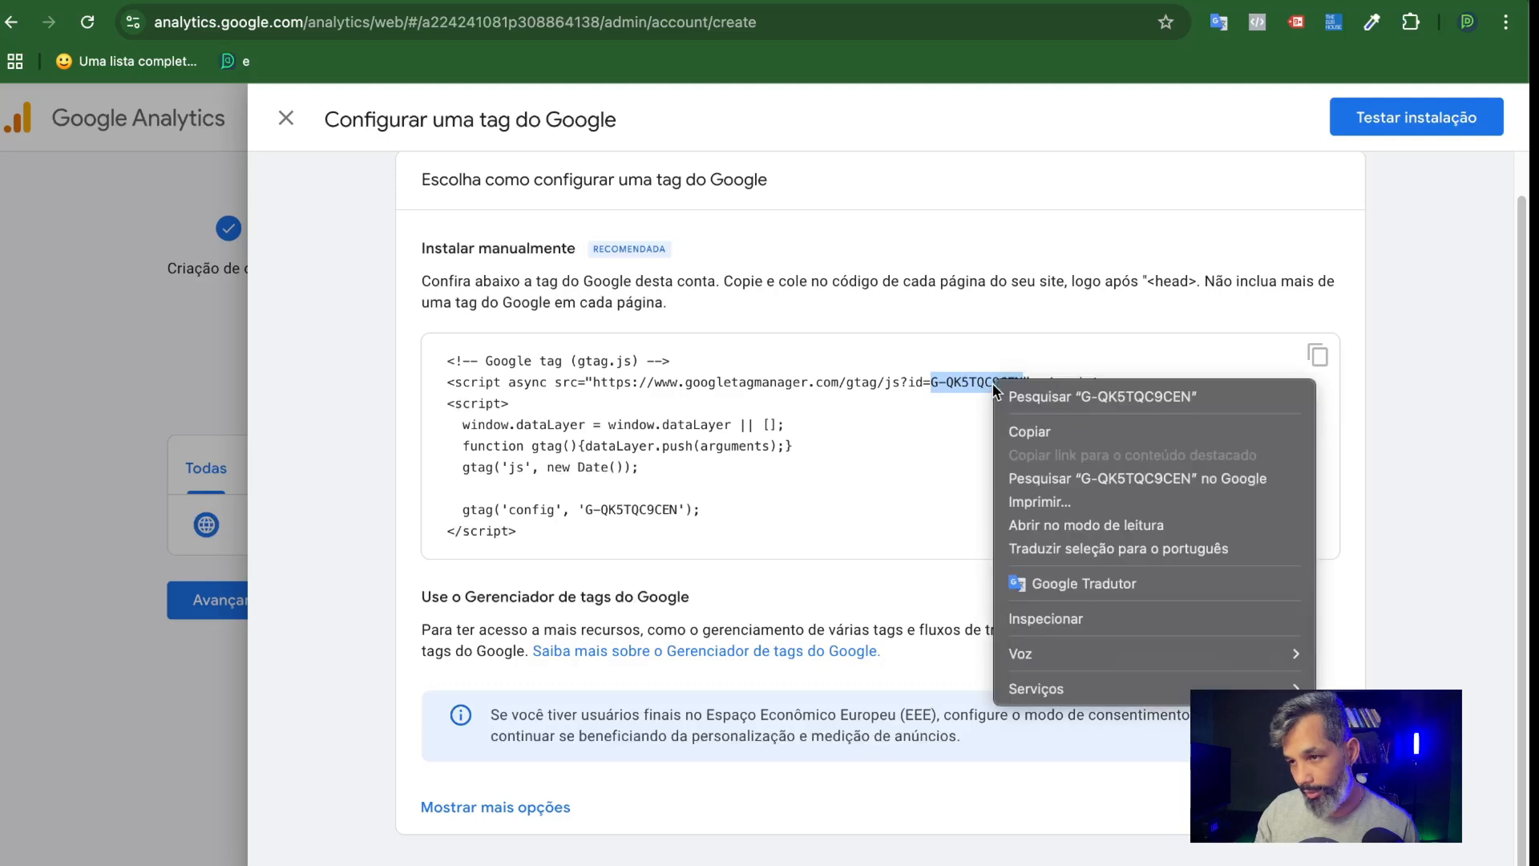
{"action": "left_click", "coordinate": [1027, 431]}
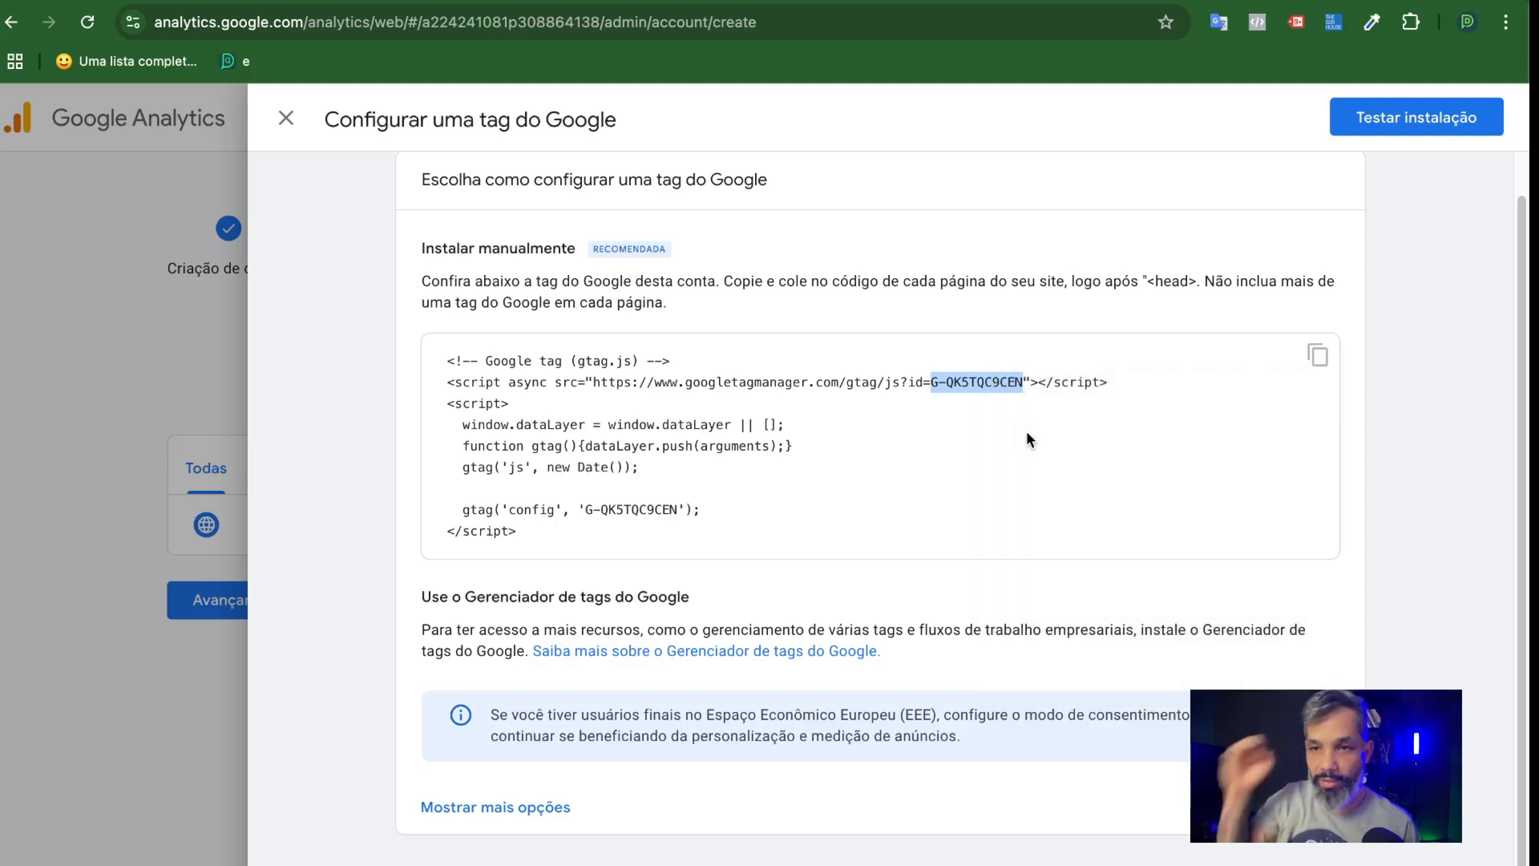
Switch to Google Tag Manager and start a new user-defined variable in the lpdropdesk.com.br container.
{"action": "left_click", "coordinate": [221, 1]}
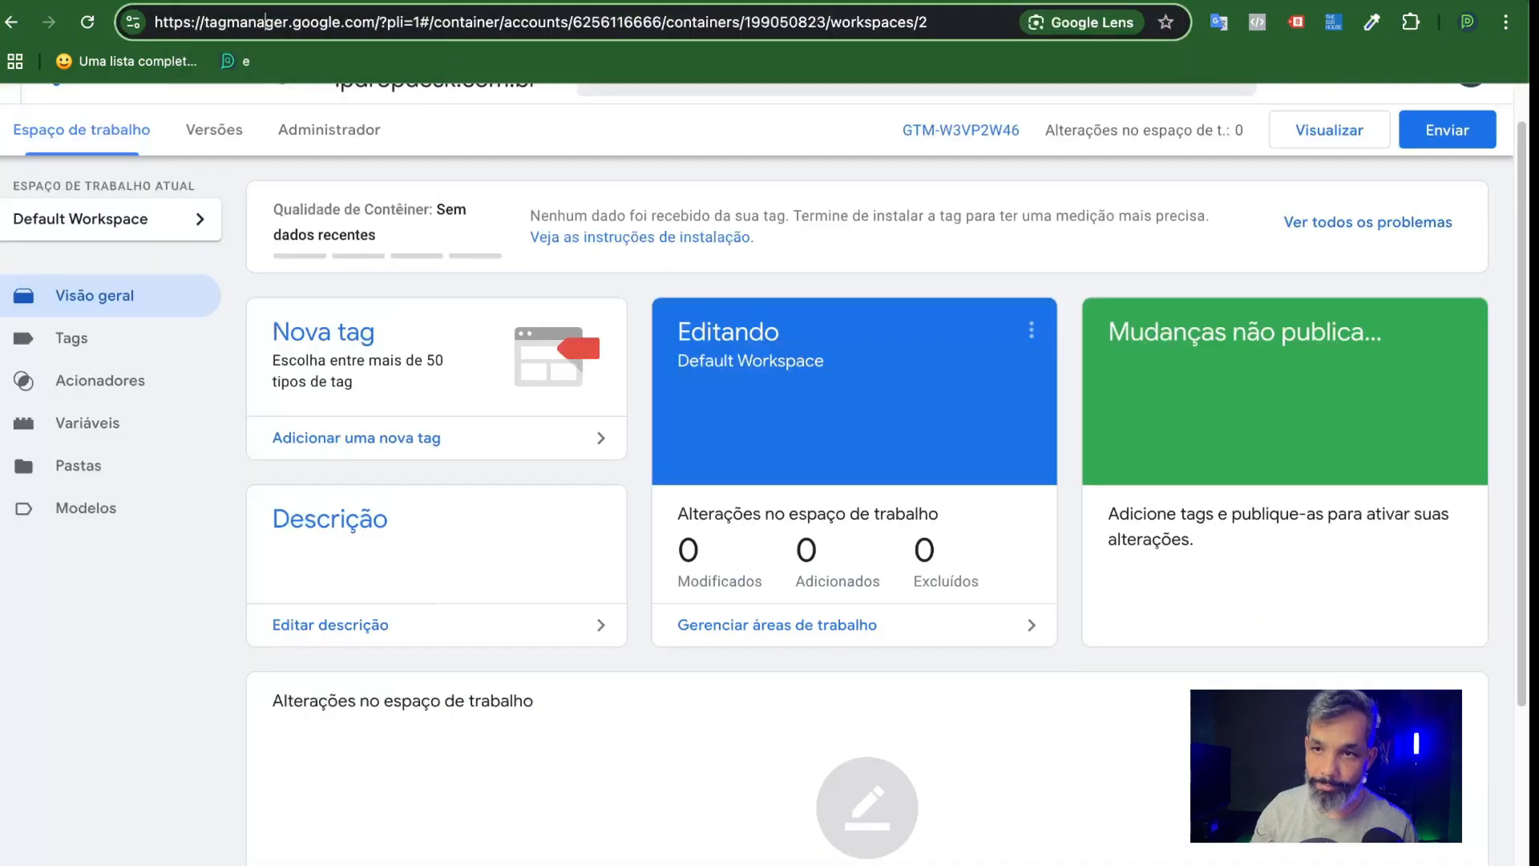
{"action": "left_click", "coordinate": [76, 344]}
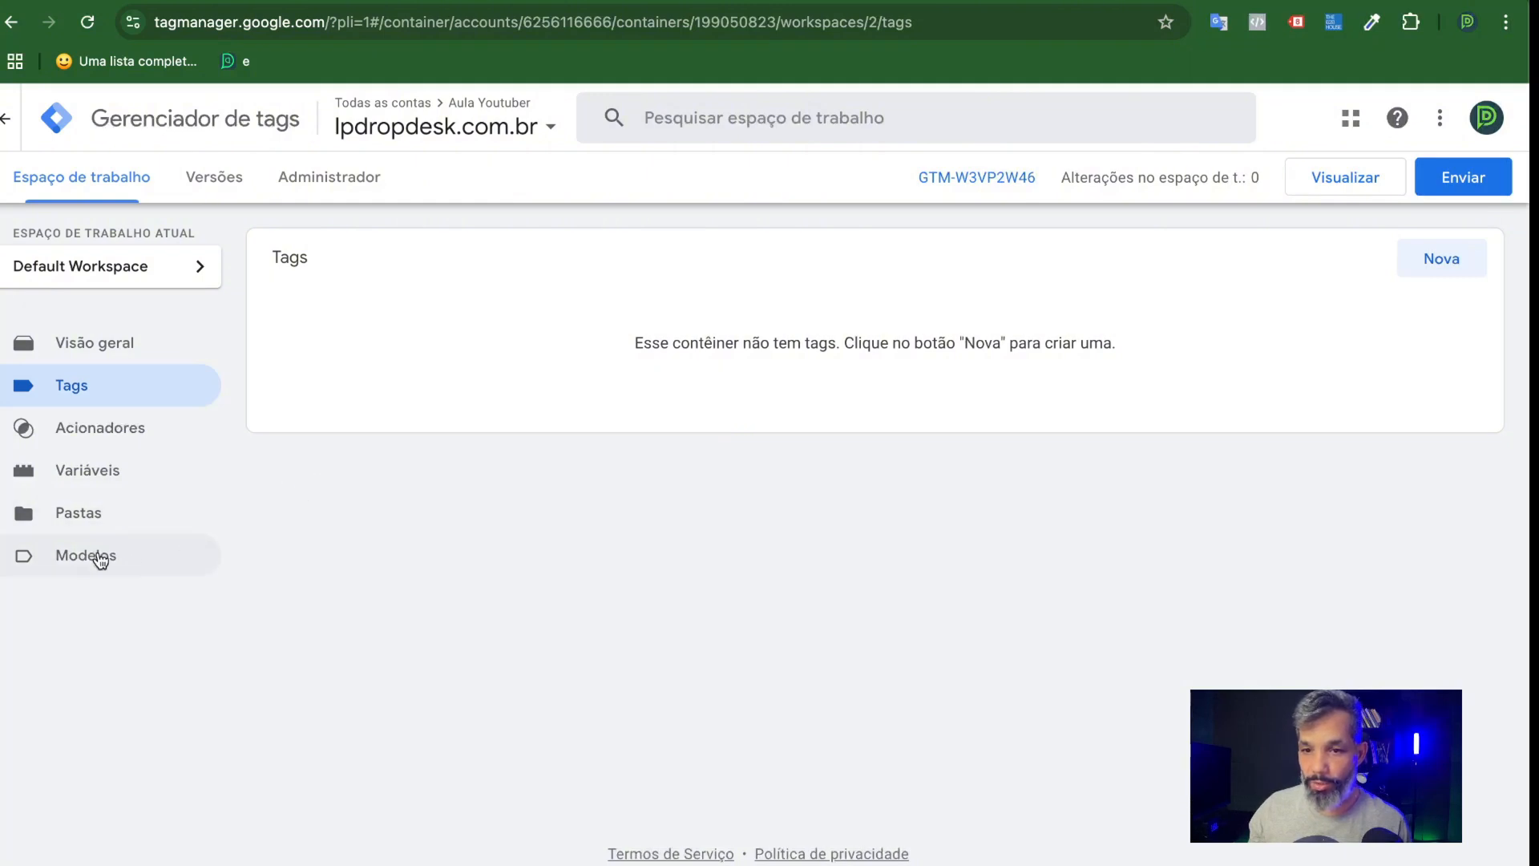
{"action": "left_click", "coordinate": [95, 473]}
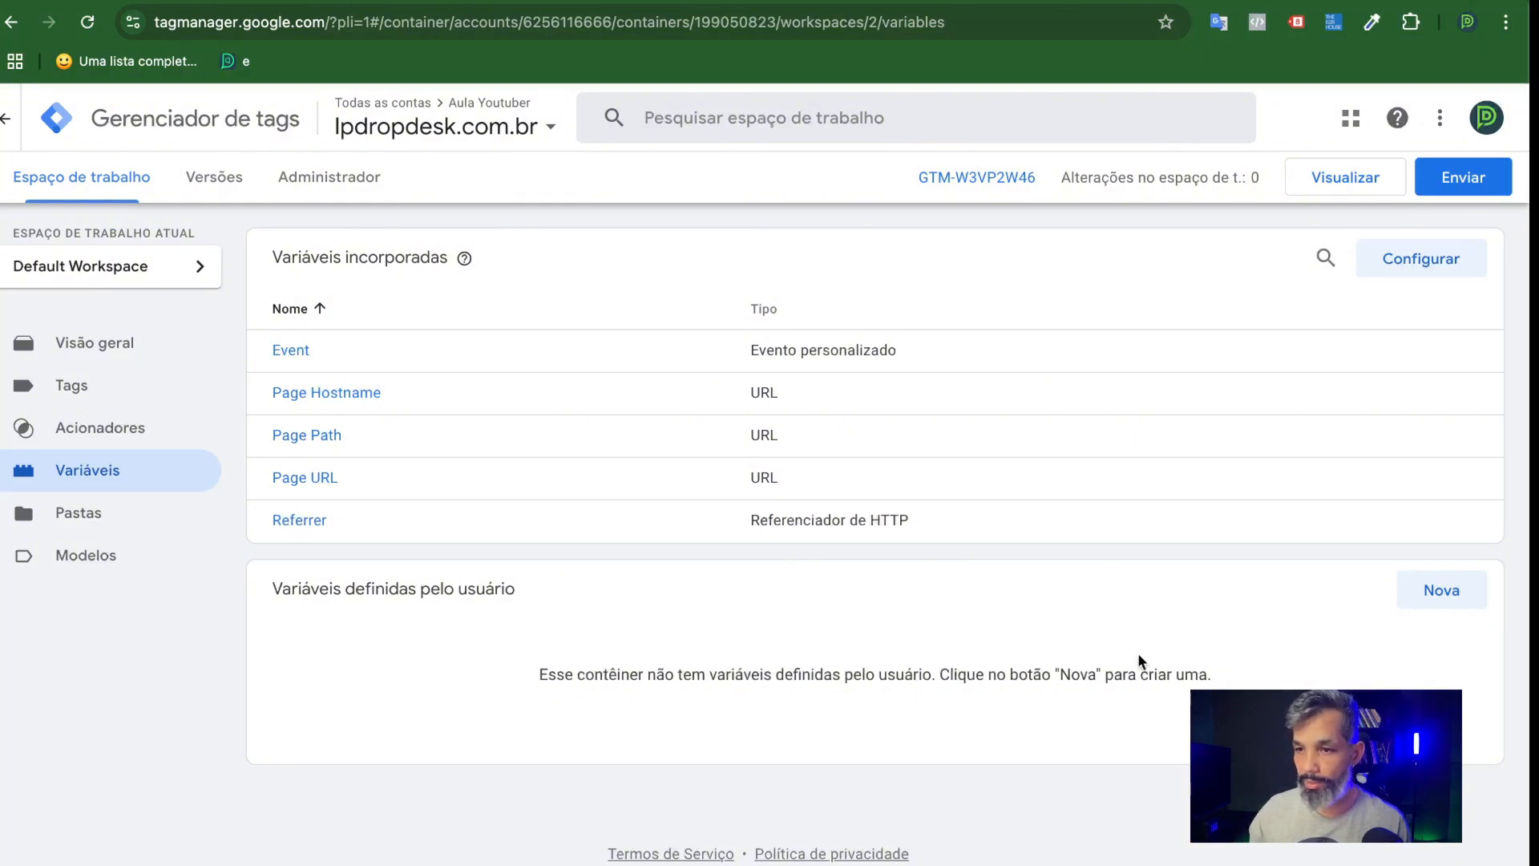
{"action": "left_click_drag", "start_coordinate": [516, 595], "coordinate": [263, 581]}
{"action": "left_click", "coordinate": [1033, 621]}
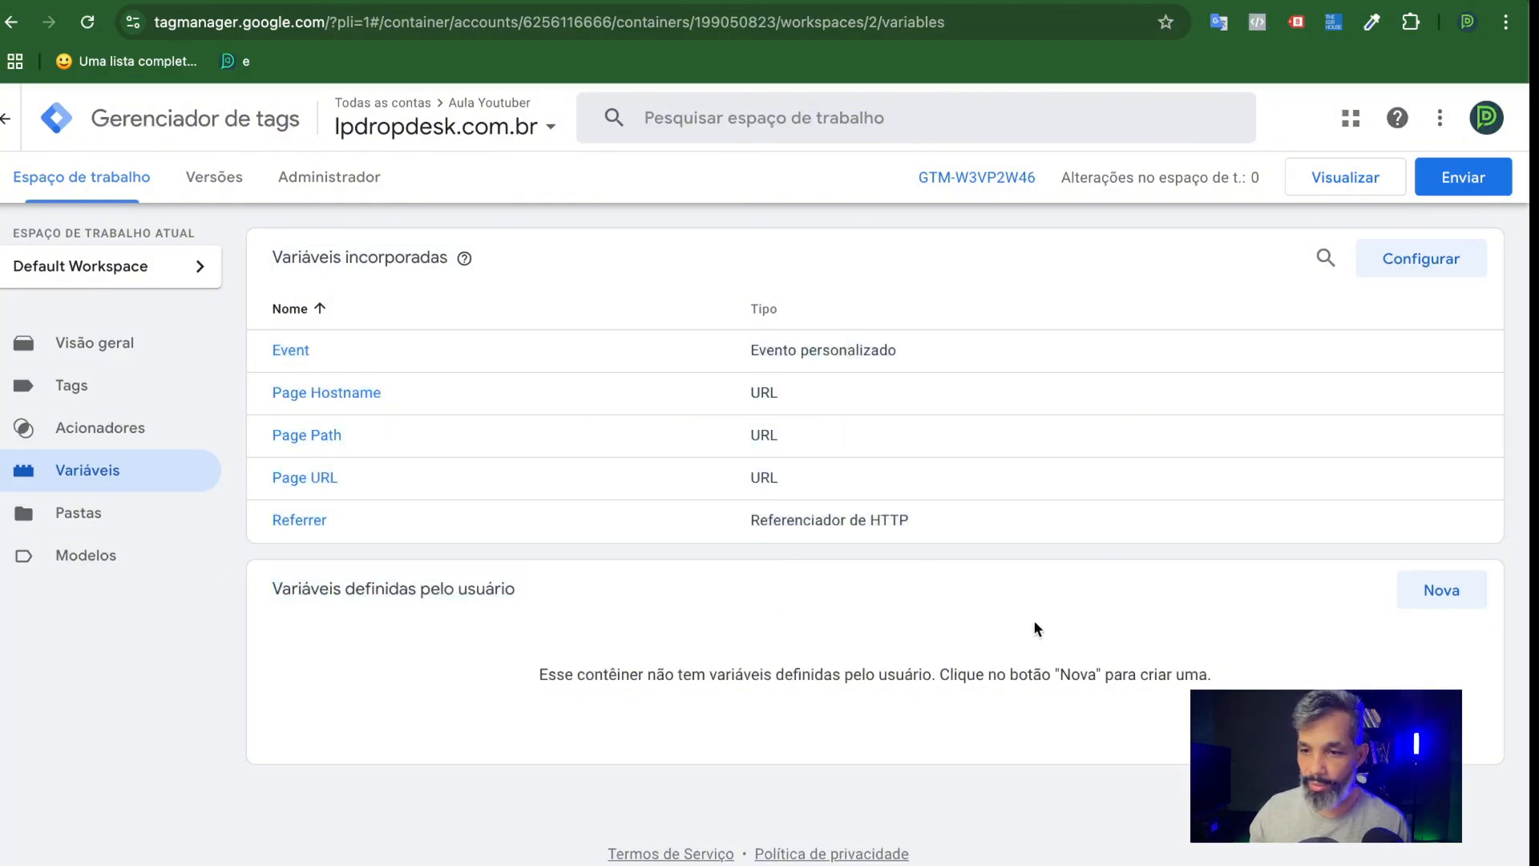
{"action": "left_click", "coordinate": [1431, 592]}
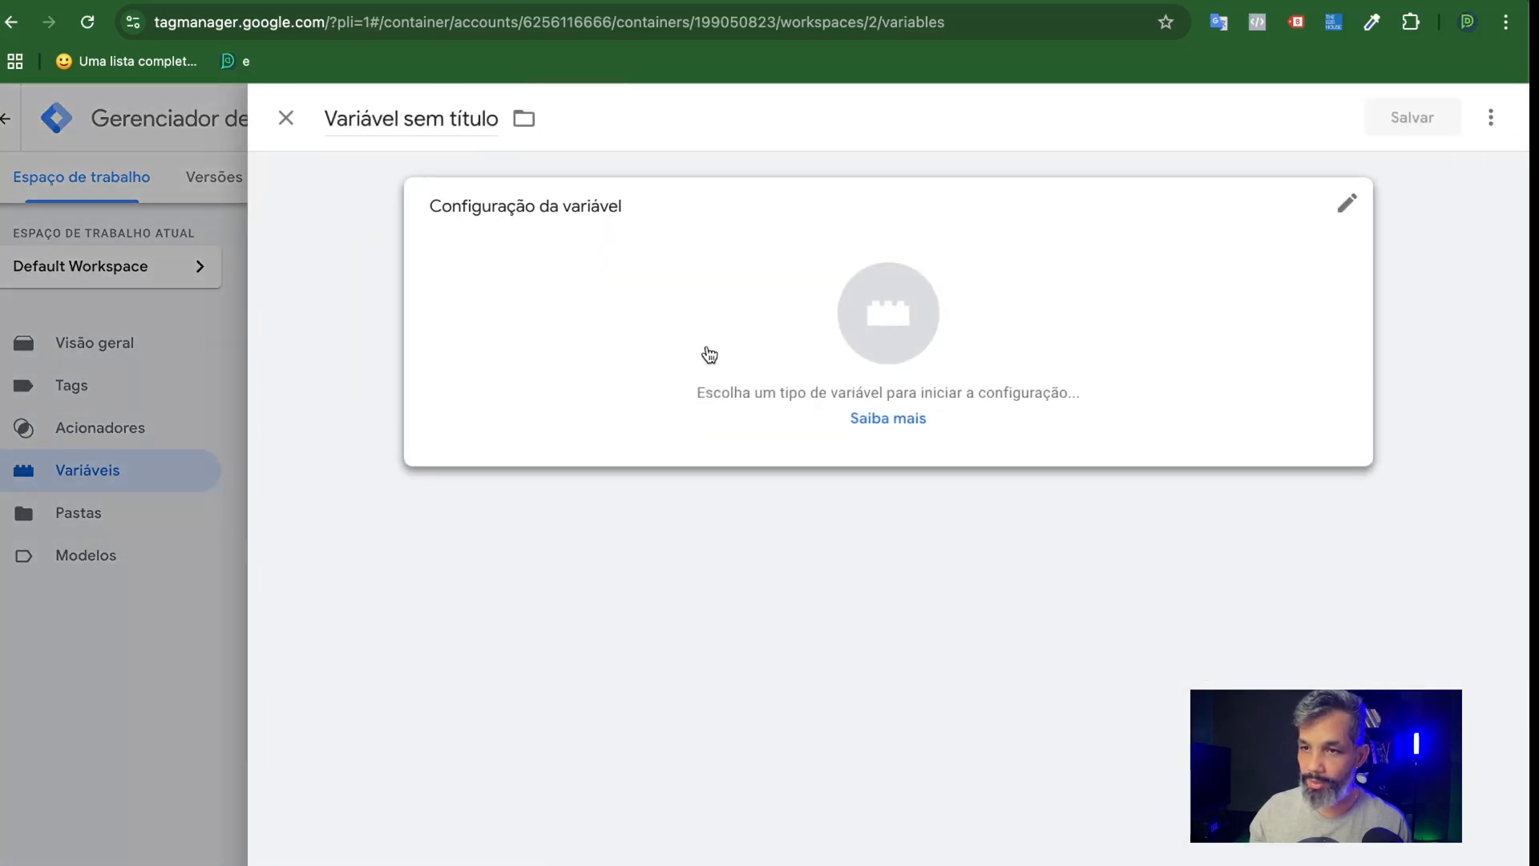
Set the new variable's type to Permanente and paste the copied measurement ID as its value.
{"action": "left_click", "coordinate": [747, 331]}
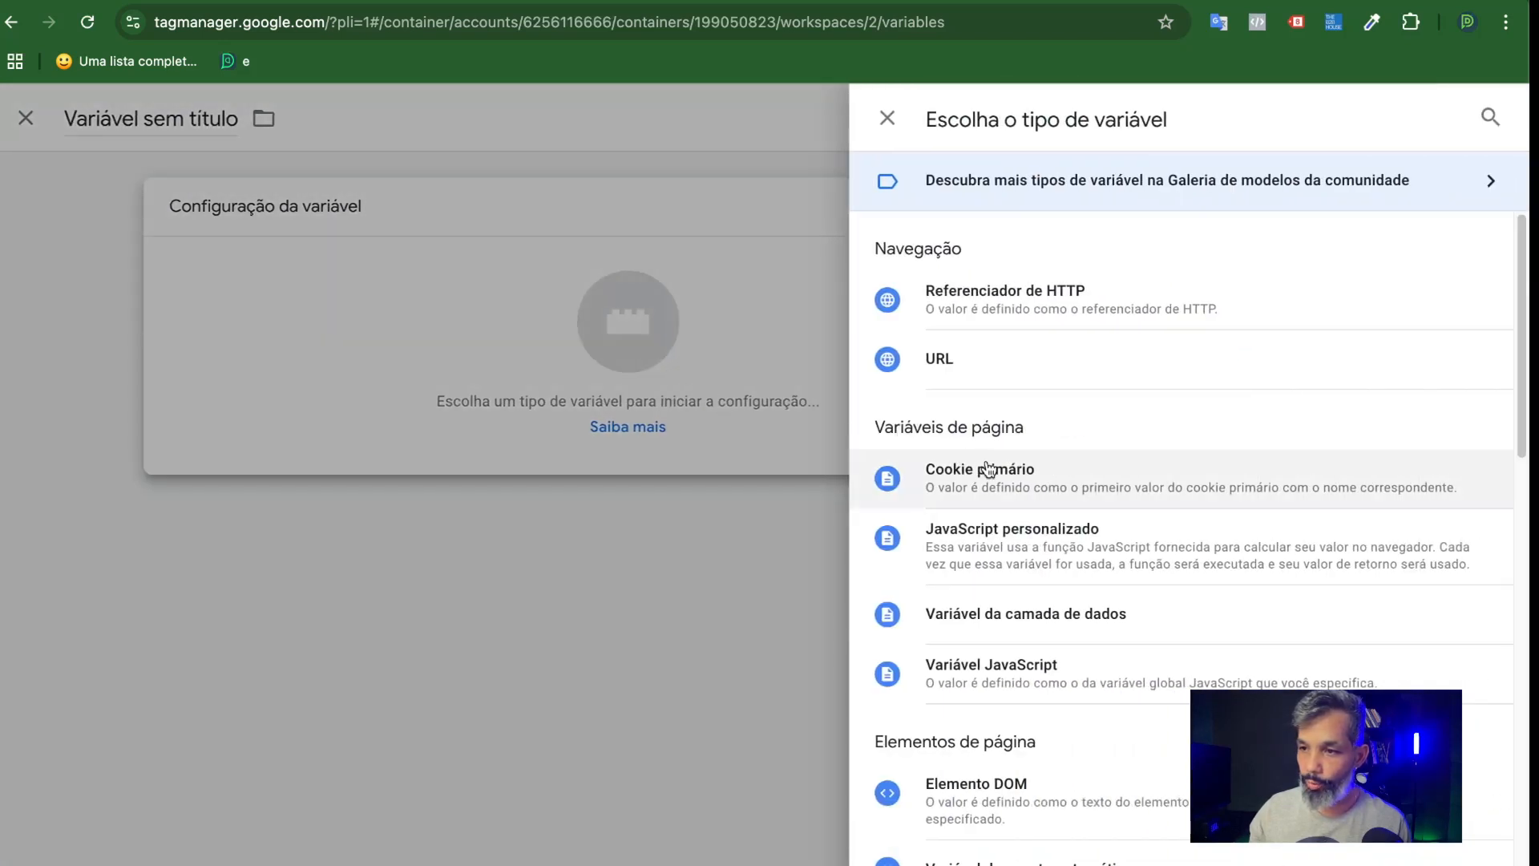
{"action": "scroll", "coordinate": [1098, 440], "scroll_direction": "down", "scroll_amount": 1}
{"action": "scroll", "coordinate": [1099, 441], "scroll_direction": "down", "scroll_amount": 7}
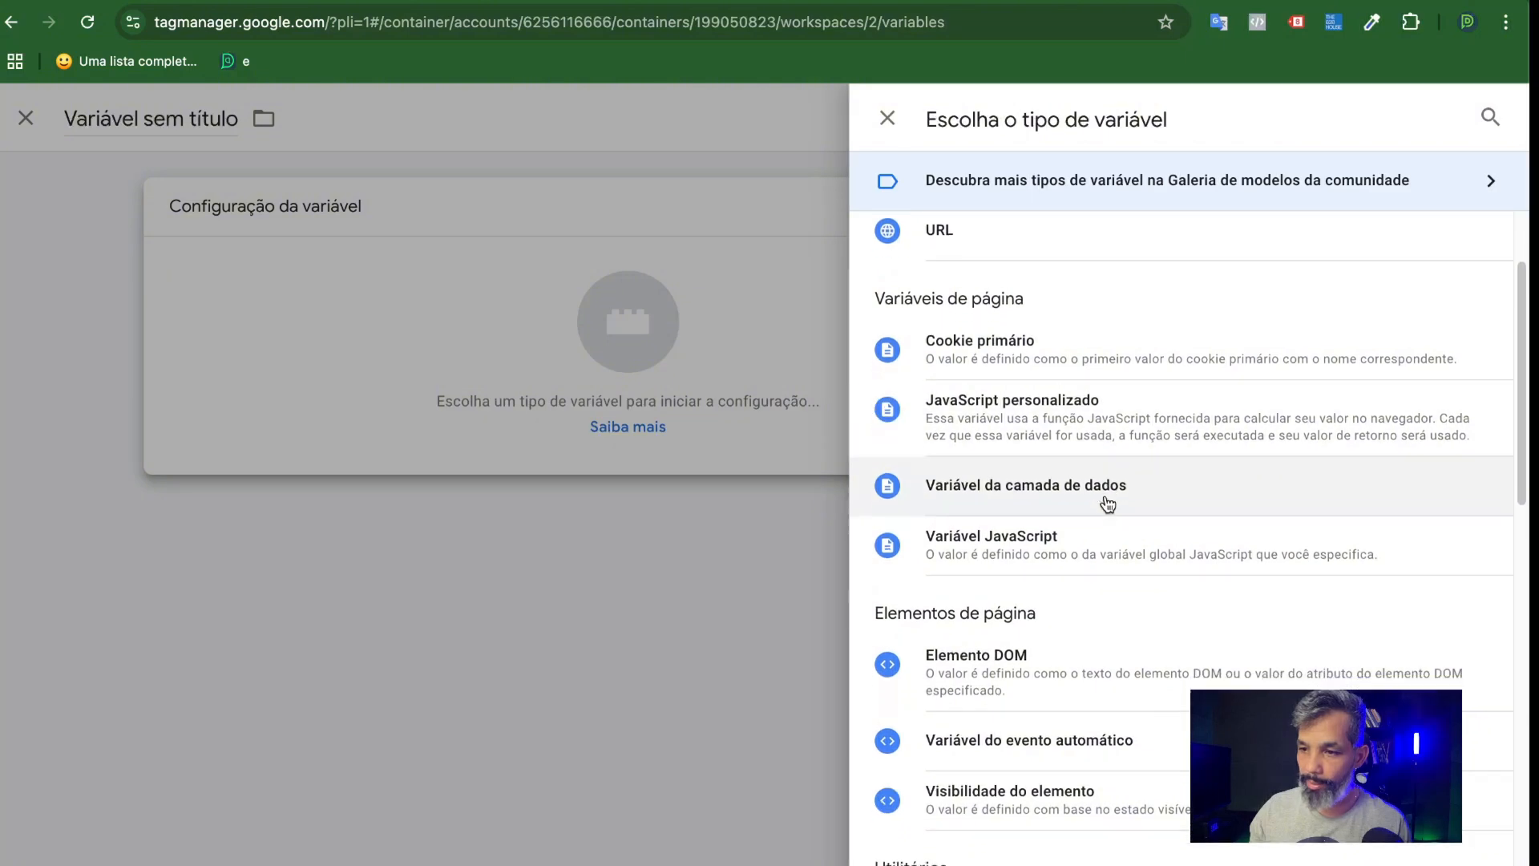
{"action": "scroll", "coordinate": [1110, 515], "scroll_direction": "down", "scroll_amount": 3}
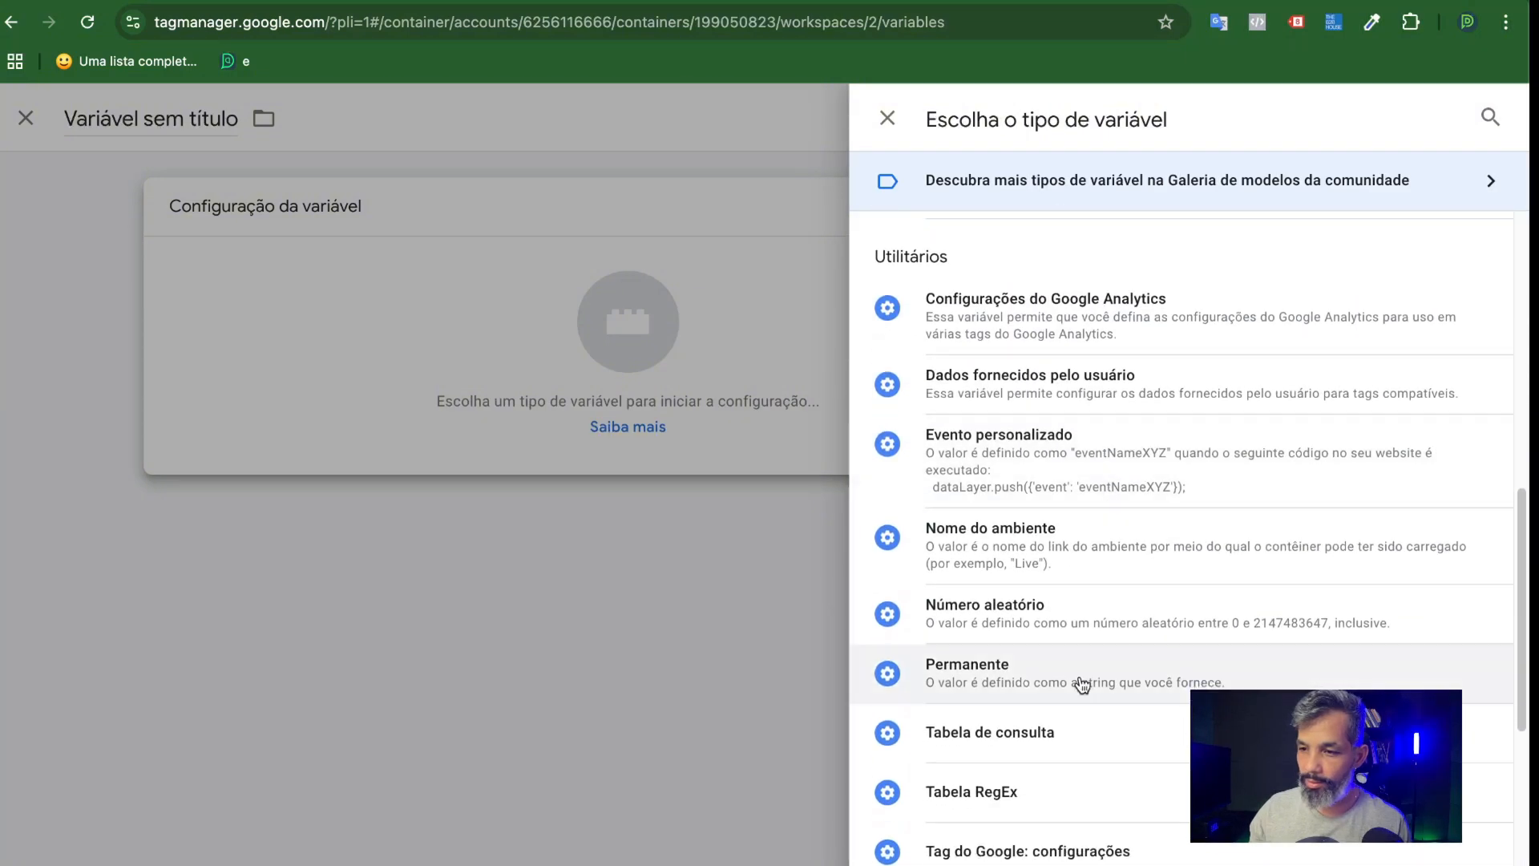
{"action": "left_click", "coordinate": [1070, 688]}
{"action": "left_click", "coordinate": [566, 420]}
{"action": "key", "text": "super+v"}
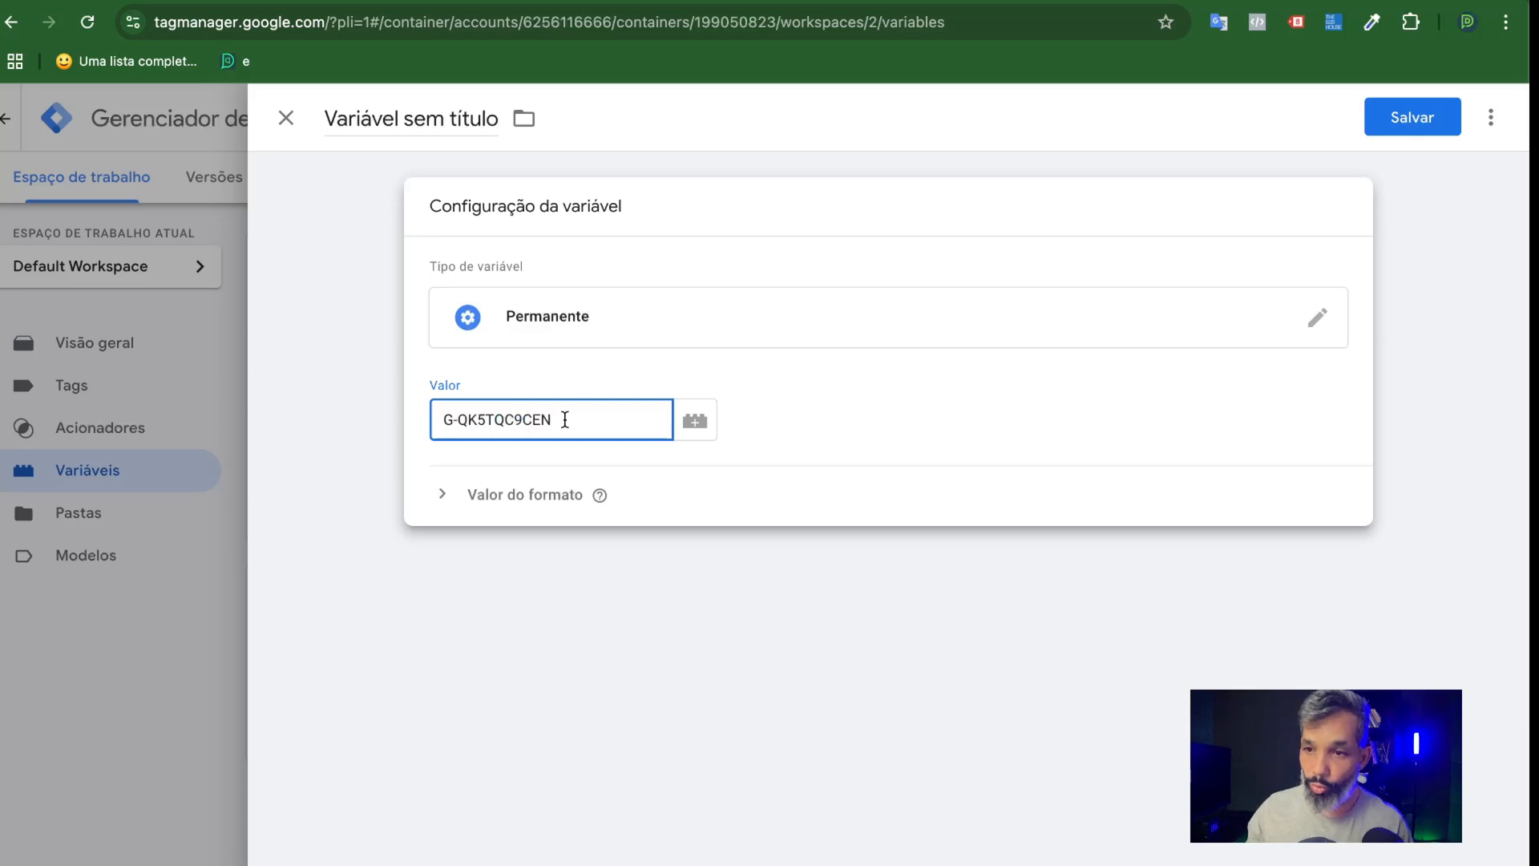
Name the new variable "0 | ID GA4" and save it.
{"action": "triple_click", "coordinate": [420, 120]}
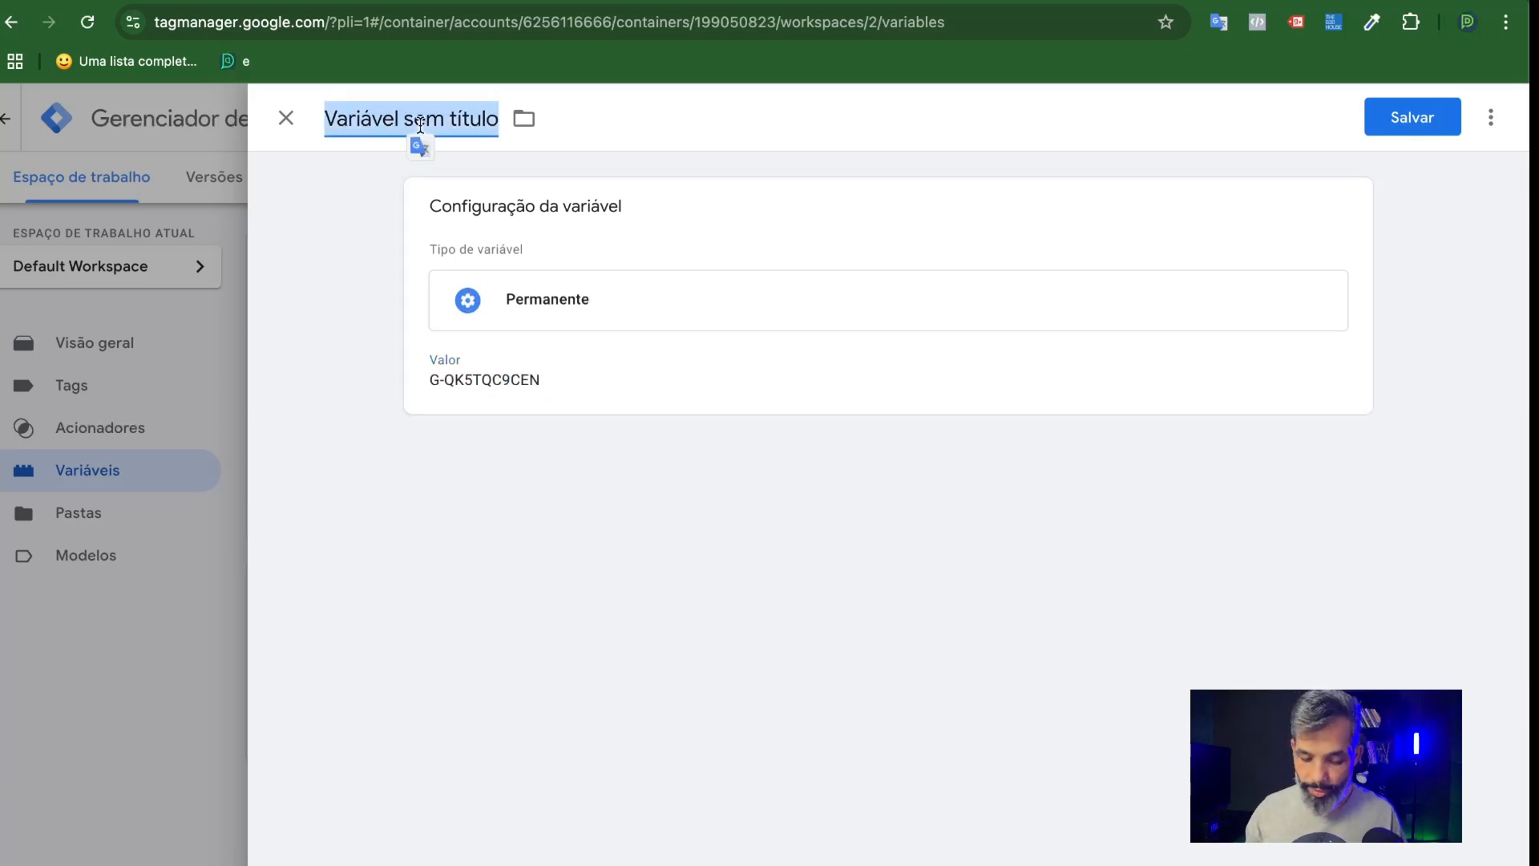
{"action": "type", "text": "0"}
{"action": "type", "text": "("}
{"action": "key", "text": "BackSpace"}
{"action": "type", "text": "|"}
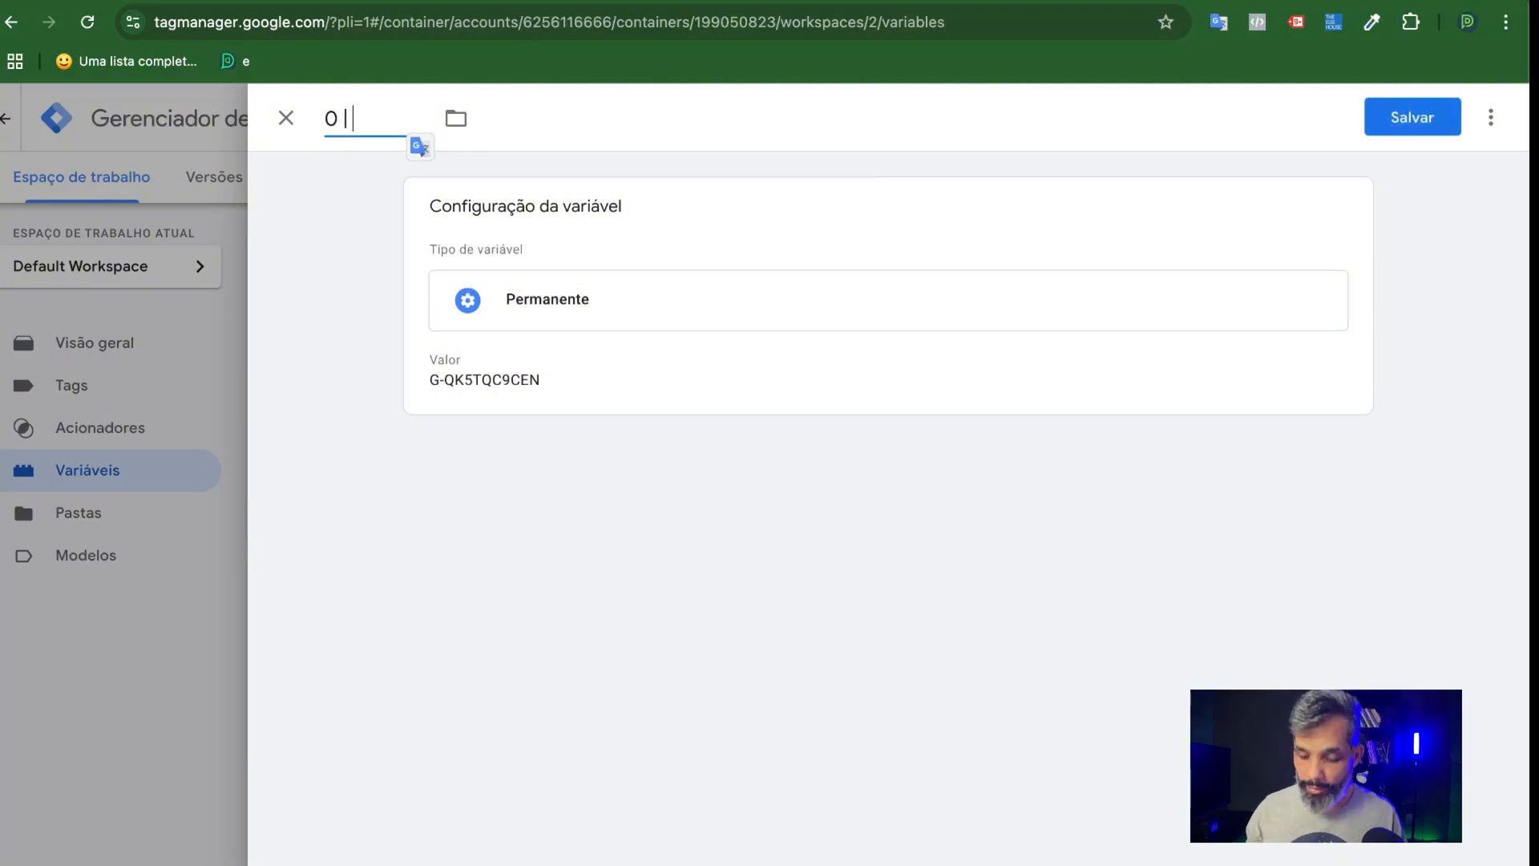
{"action": "type", "text": " ID GA4"}
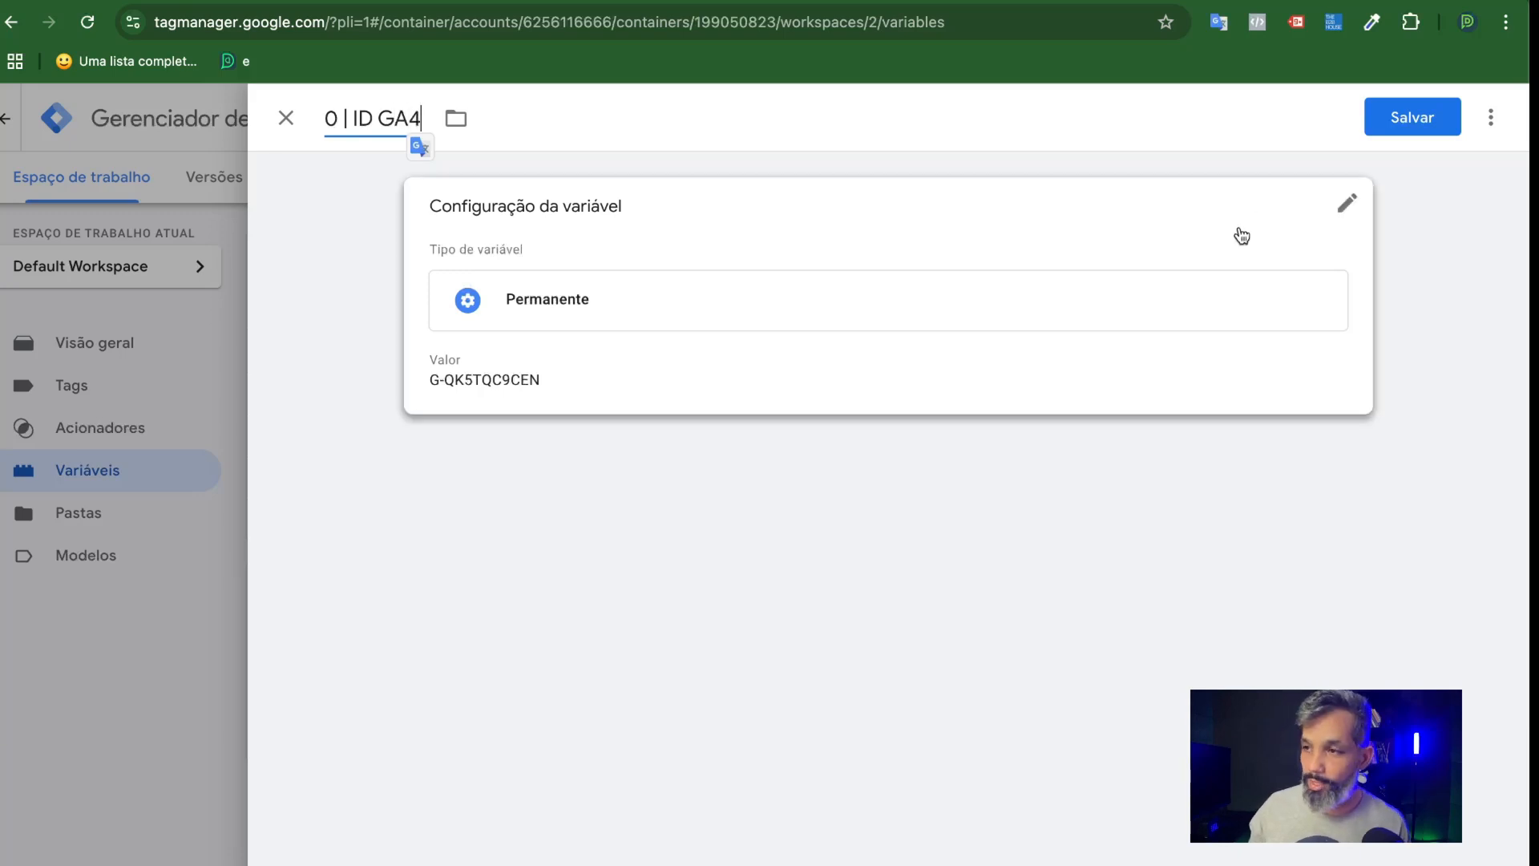
{"action": "left_click", "coordinate": [1407, 128]}
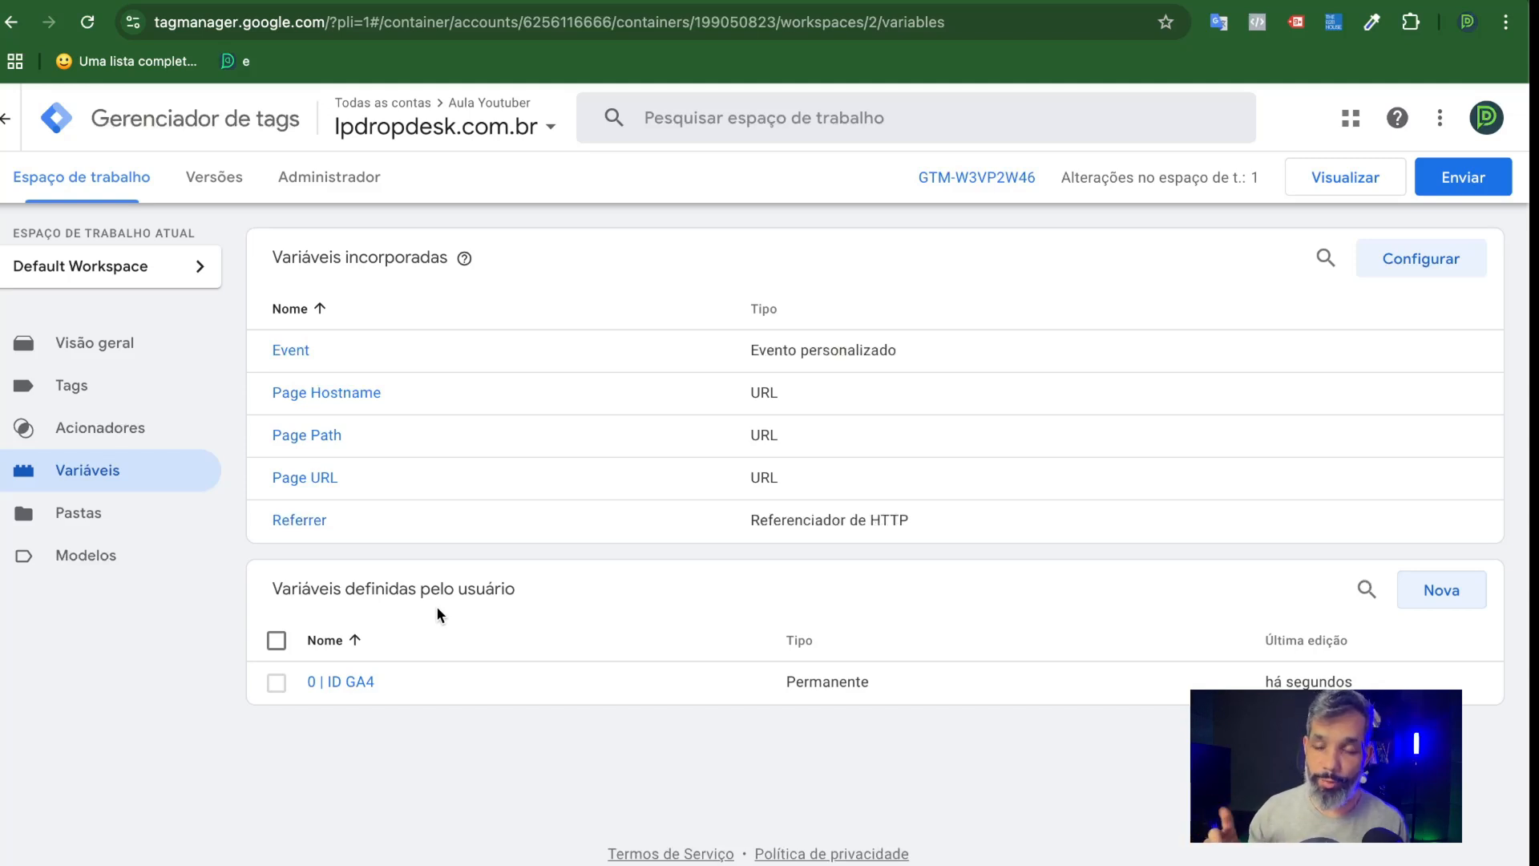
Open the container's tag list and examine the landing page and the Google tag's manual installation code in Google Analytics.
{"action": "left_click", "coordinate": [69, 393]}
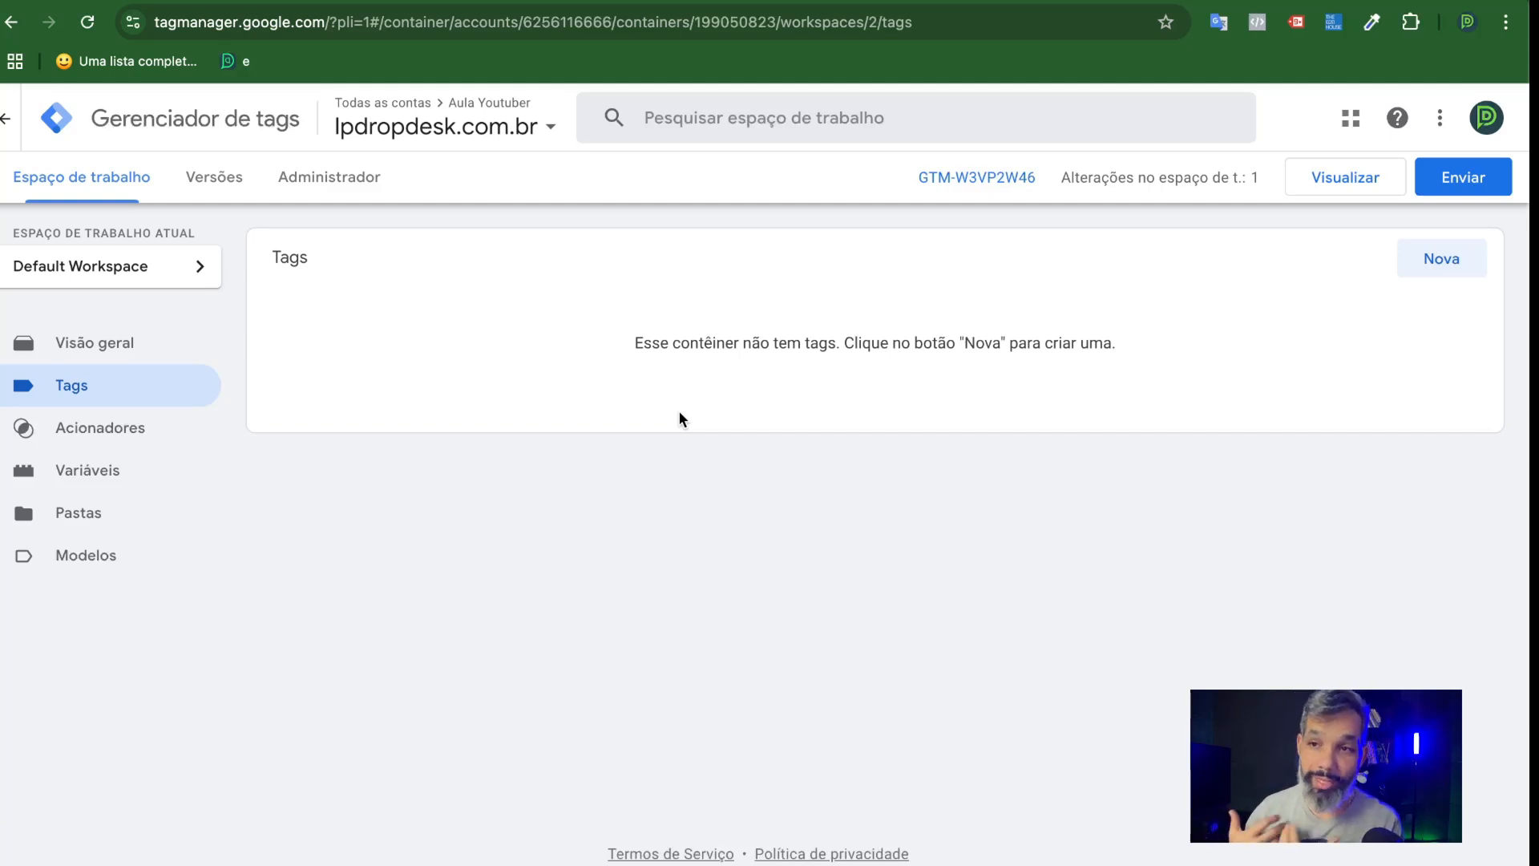
{"action": "left_click", "coordinate": [802, 1]}
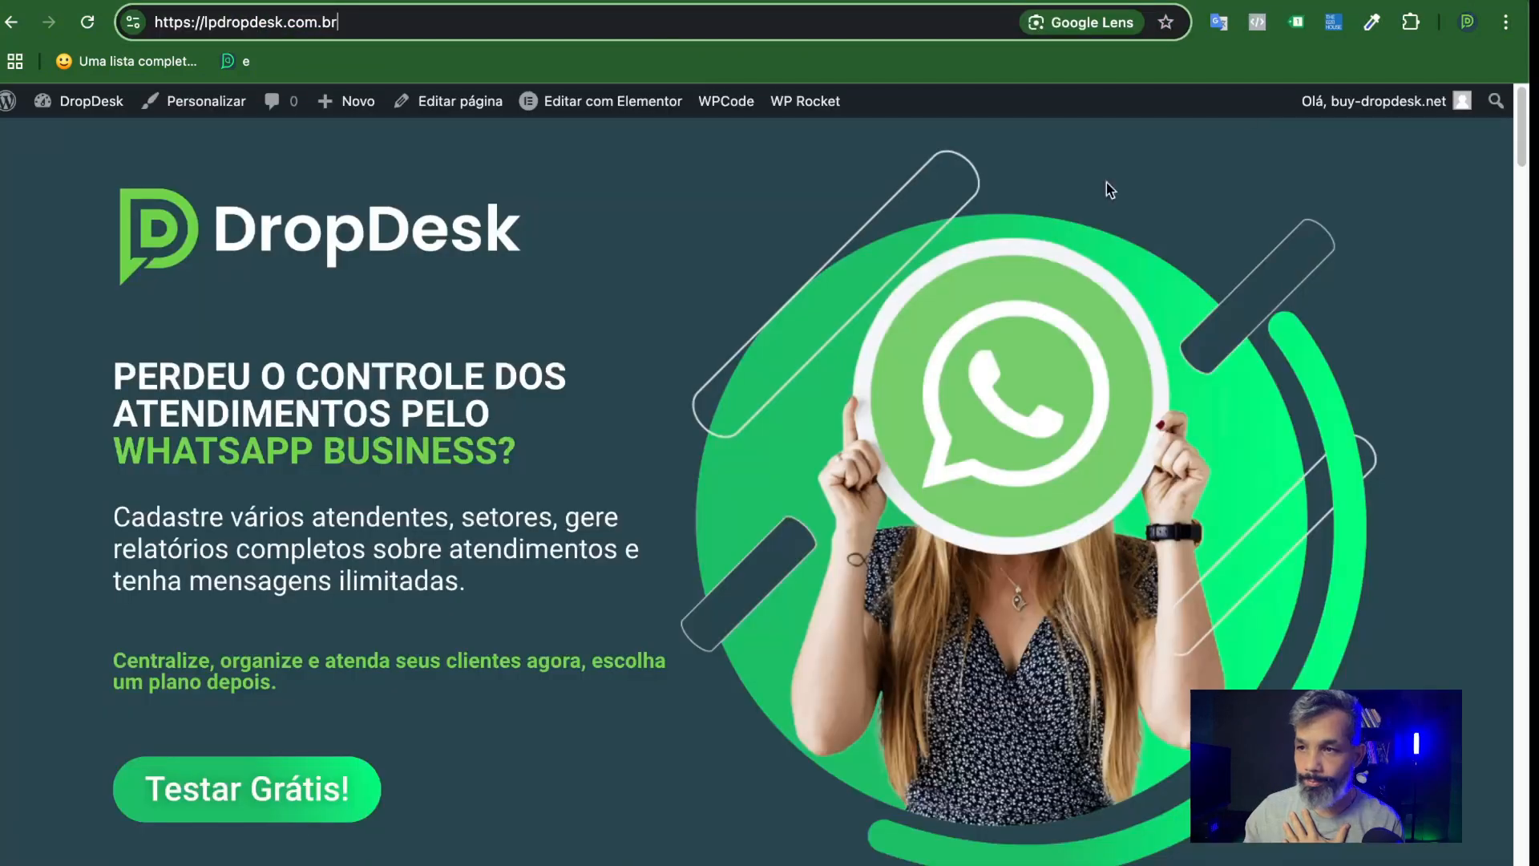
{"action": "left_click", "coordinate": [1296, 24]}
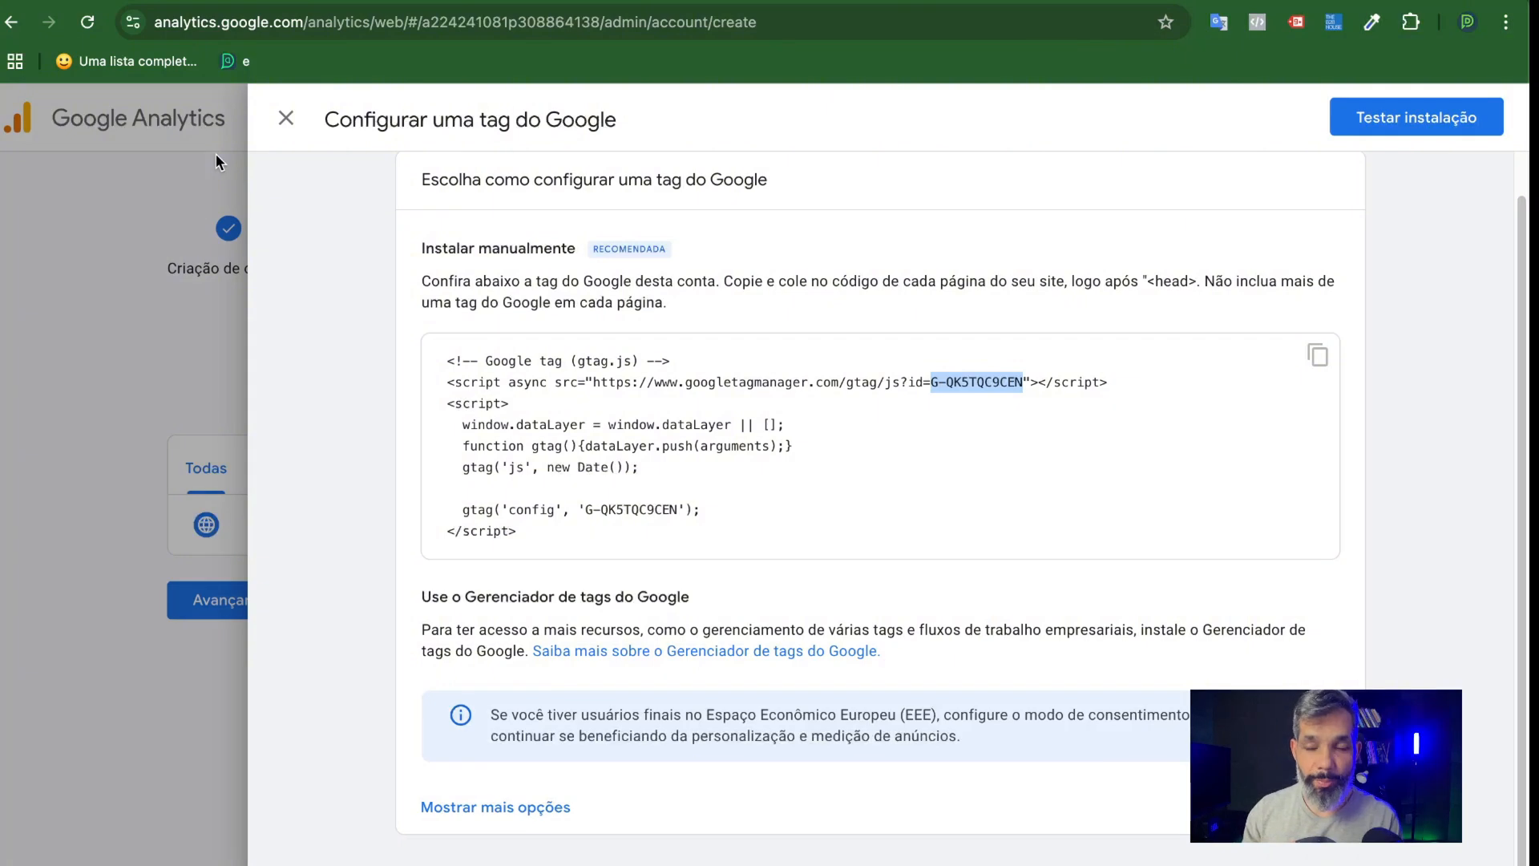
{"action": "left_click_drag", "start_coordinate": [529, 532], "coordinate": [436, 353]}
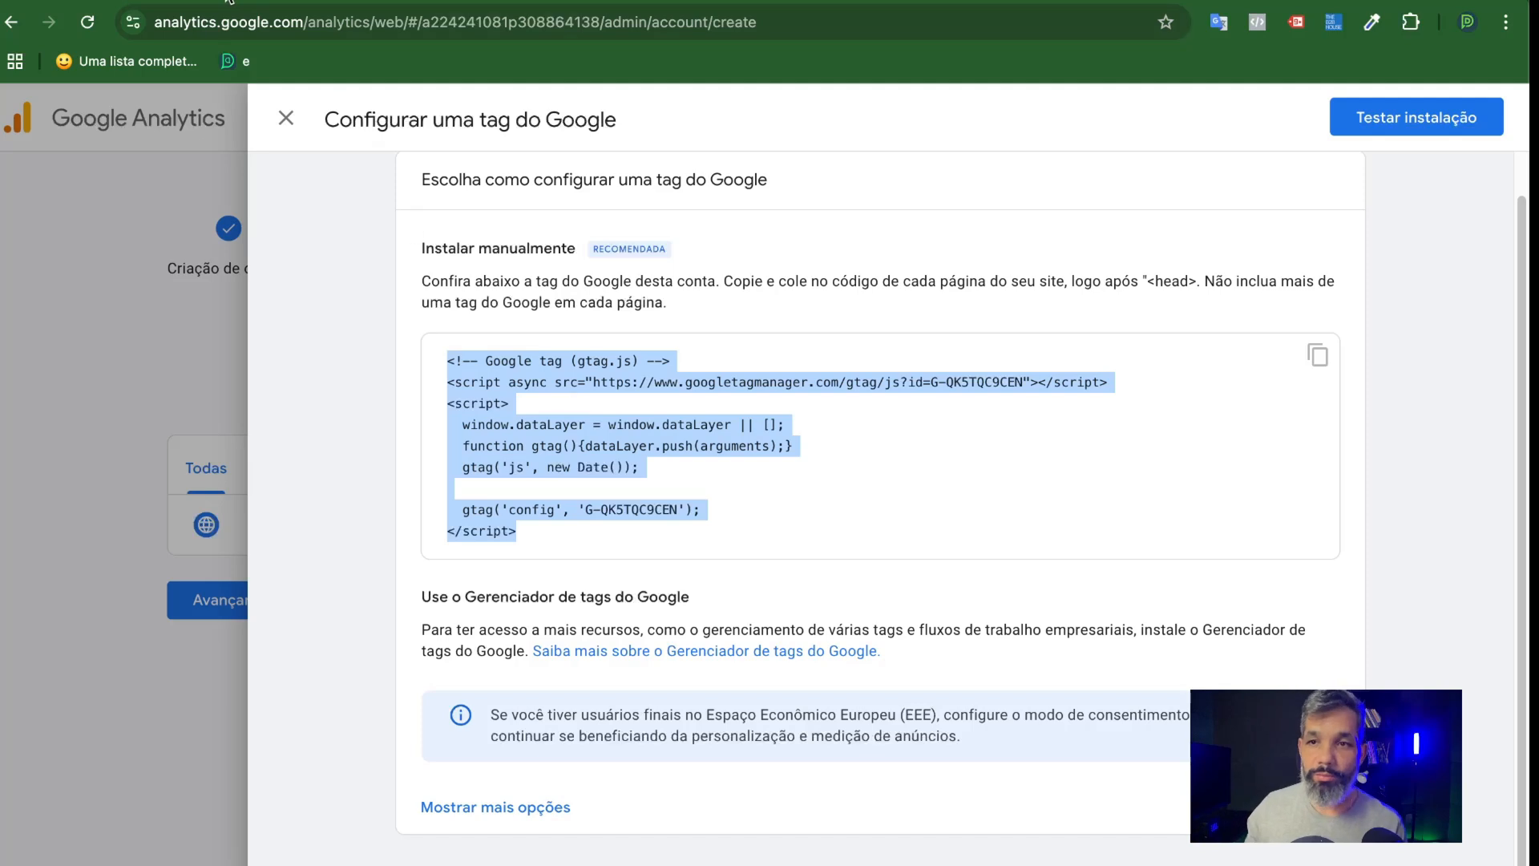
{"action": "left_click", "coordinate": [274, 1]}
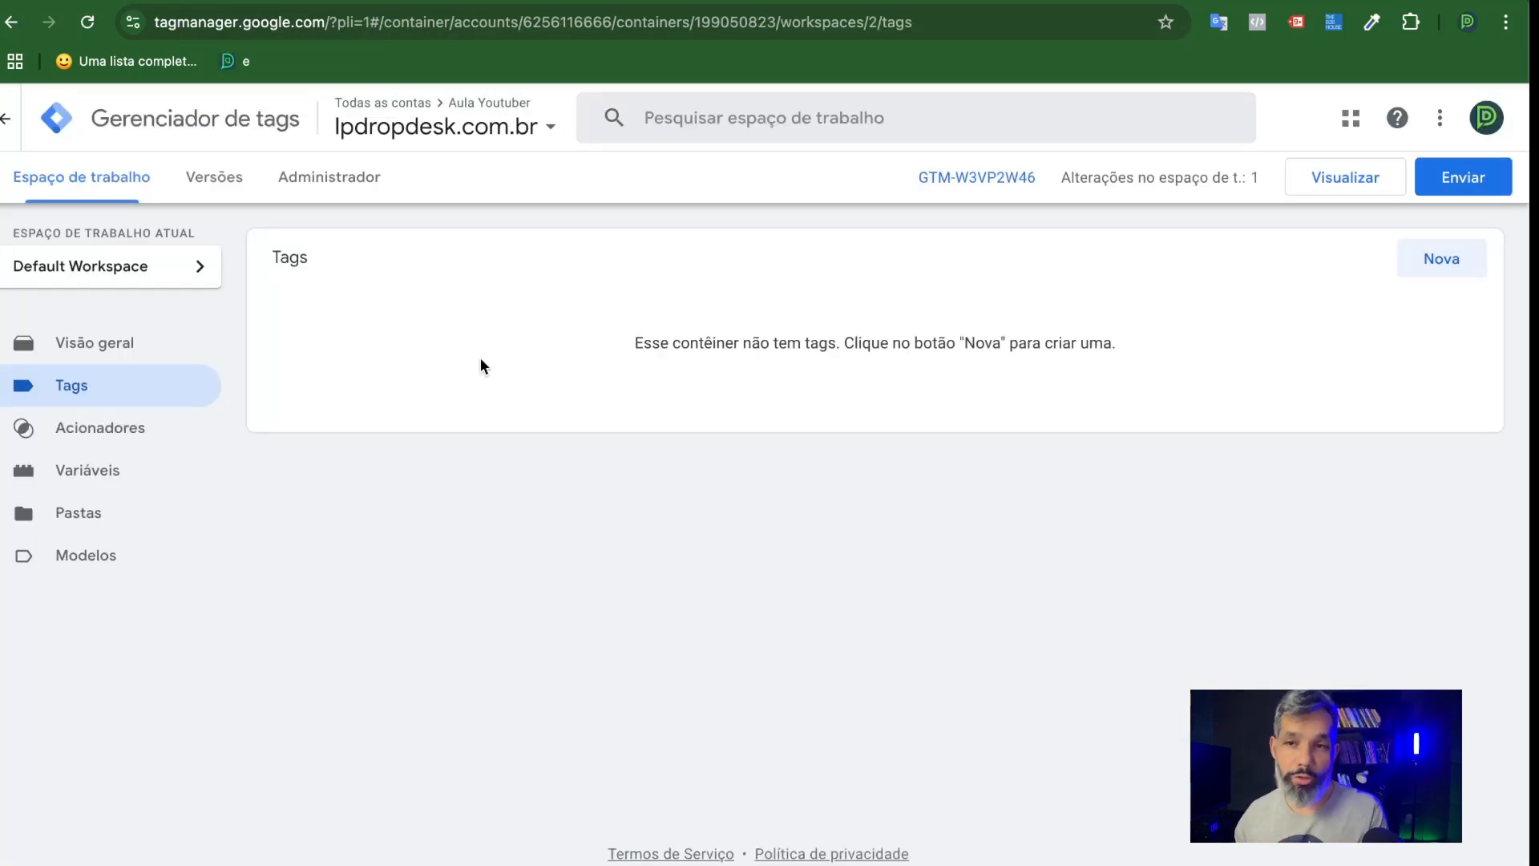
{"action": "left_click", "coordinate": [158, 3]}
{"action": "left_click", "coordinate": [621, 509]}
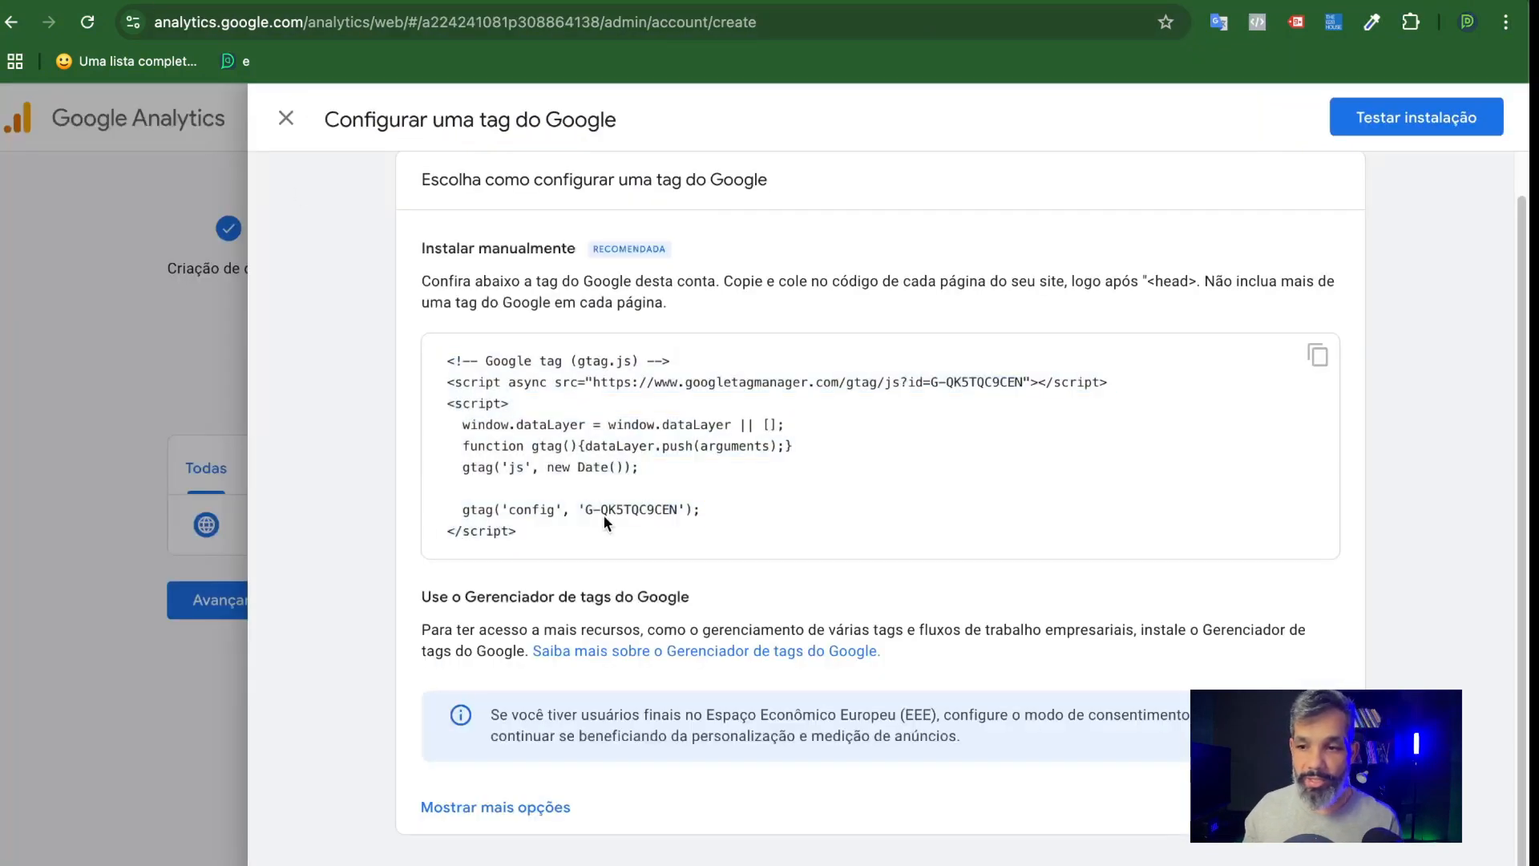
{"action": "left_click_drag", "start_coordinate": [565, 539], "coordinate": [435, 349]}
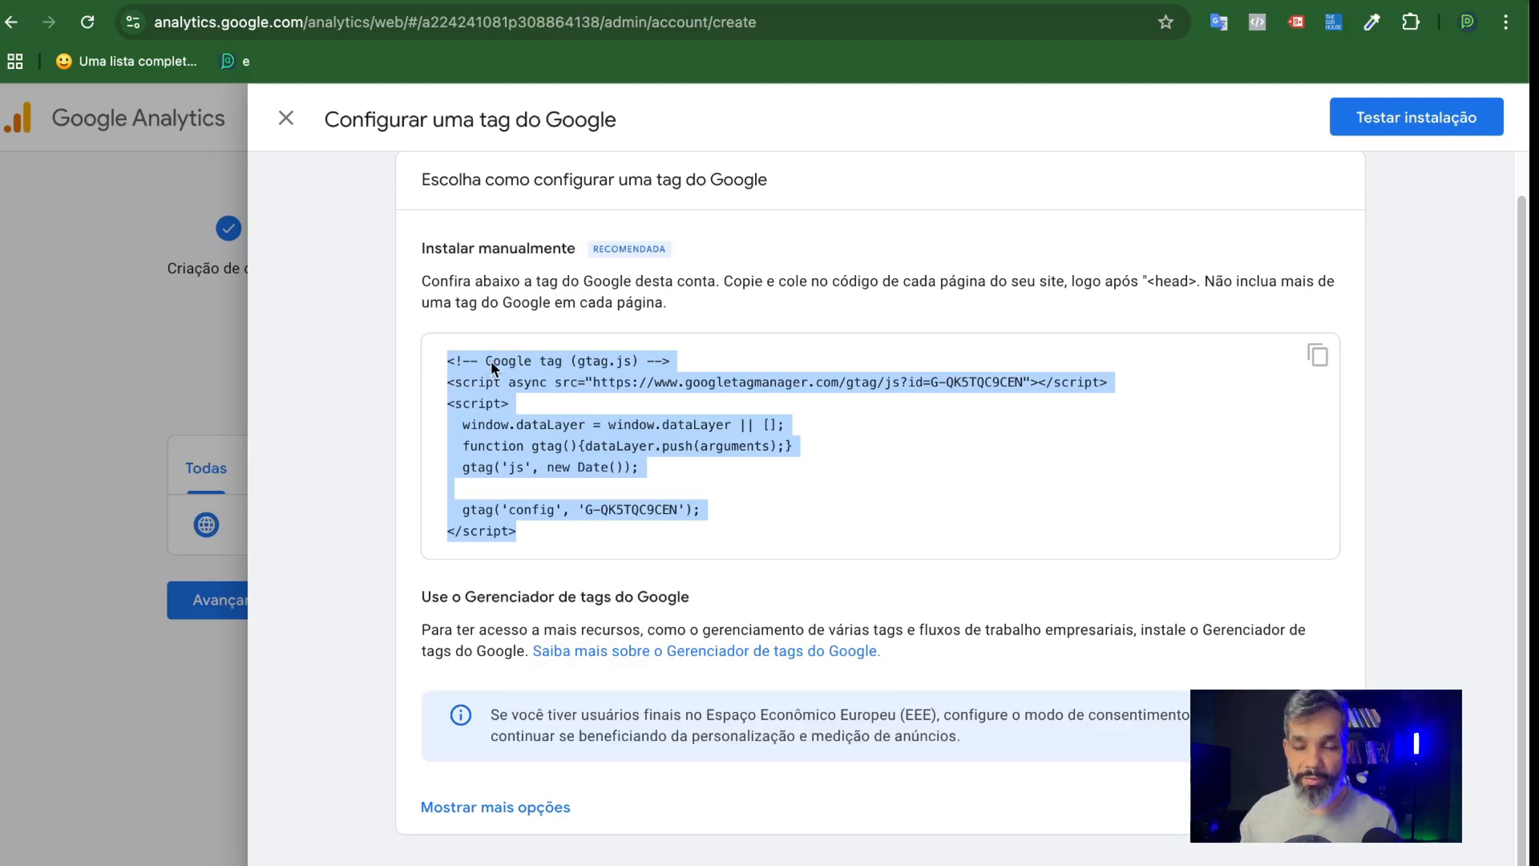
{"action": "left_click", "coordinate": [511, 369]}
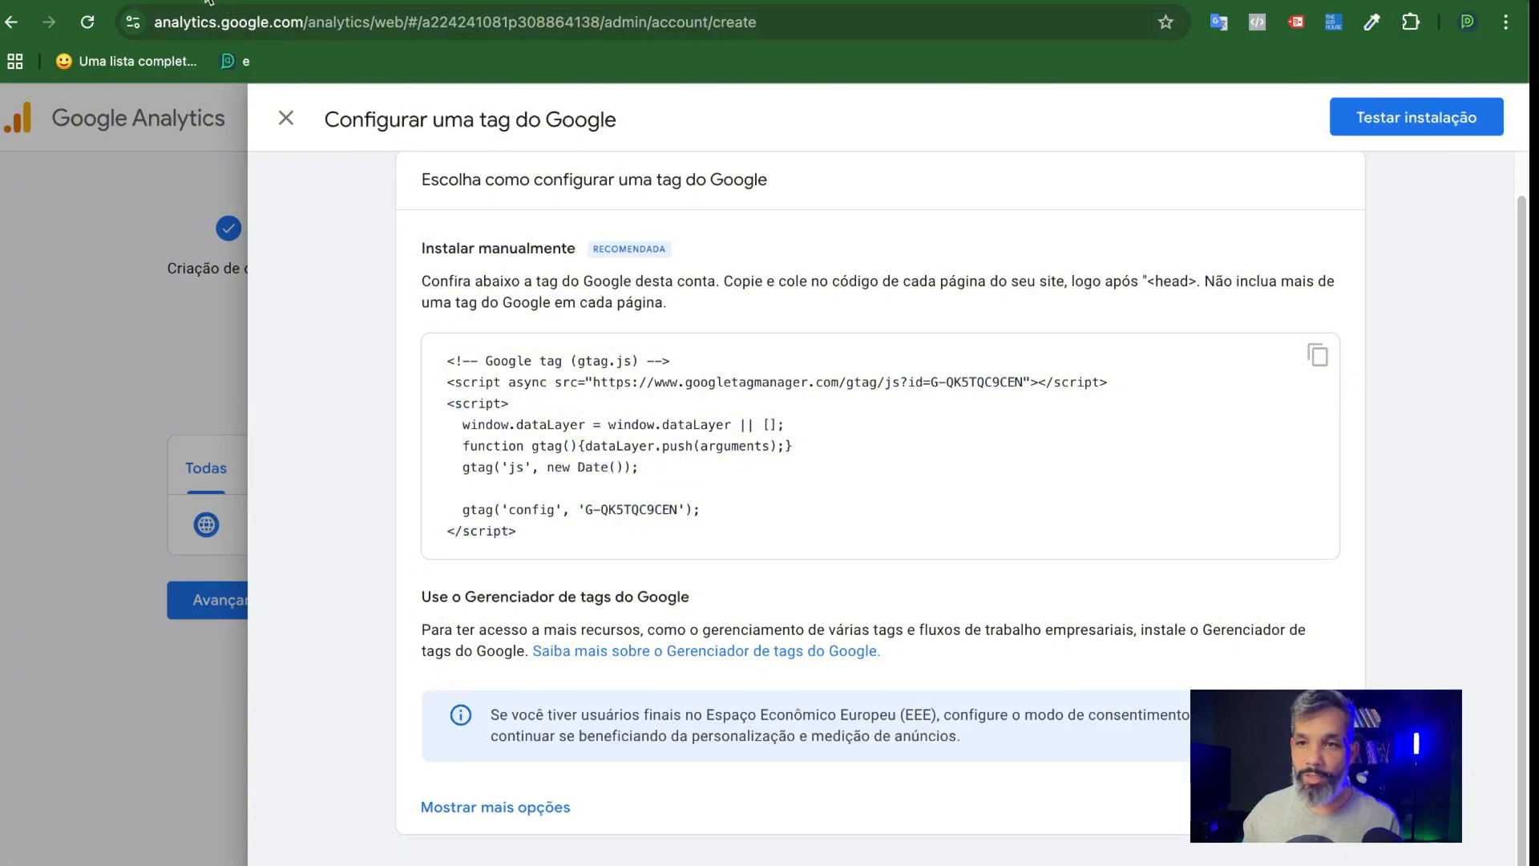
{"action": "left_click", "coordinate": [258, 1]}
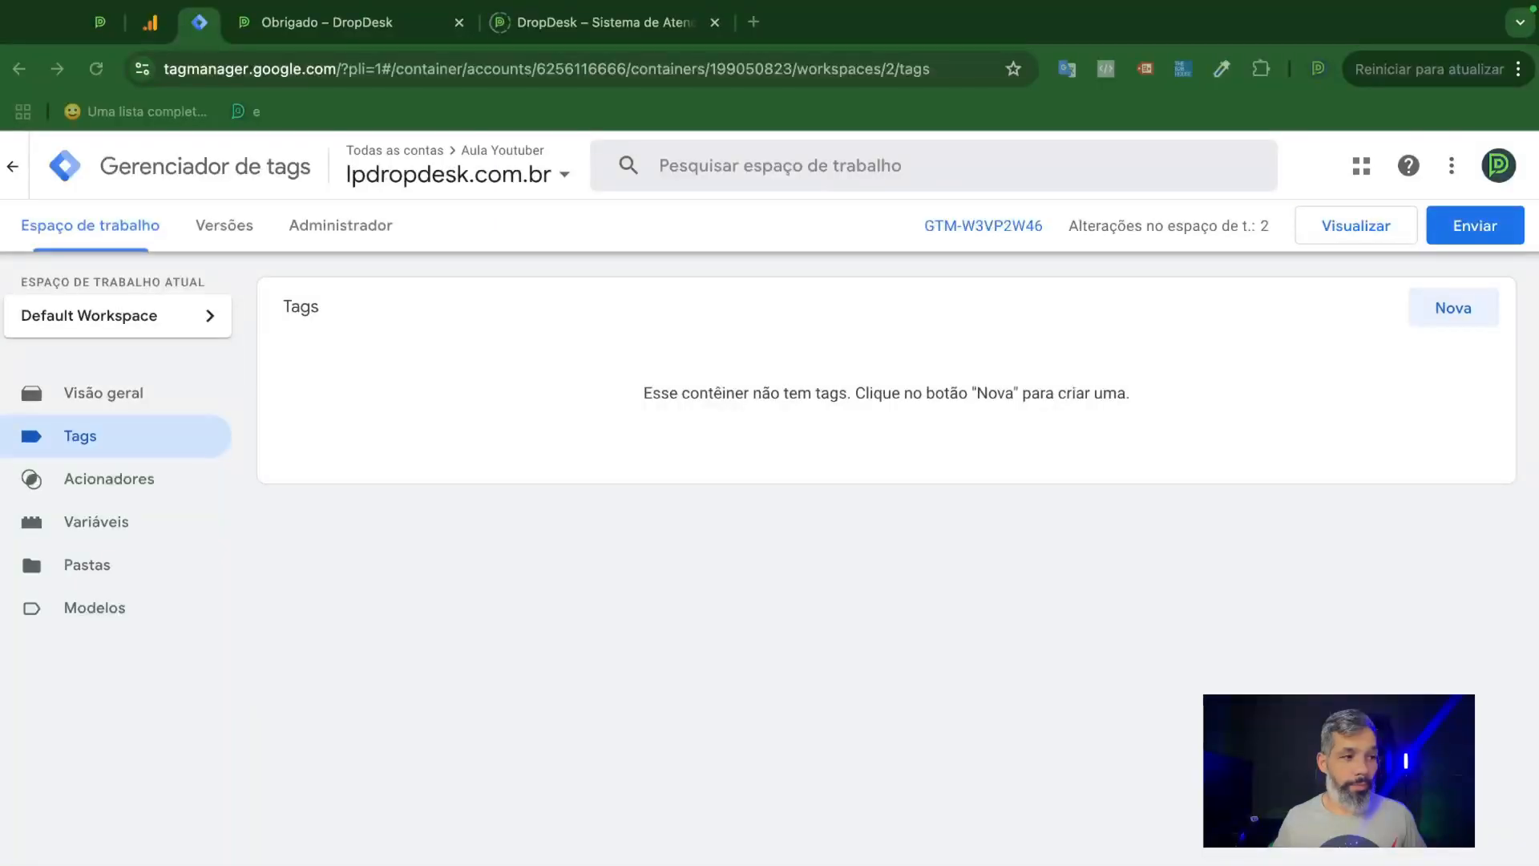
Create a new tag in the Google Tag Manager container and set its type to Tag do Google.
{"action": "left_click", "coordinate": [1434, 308]}
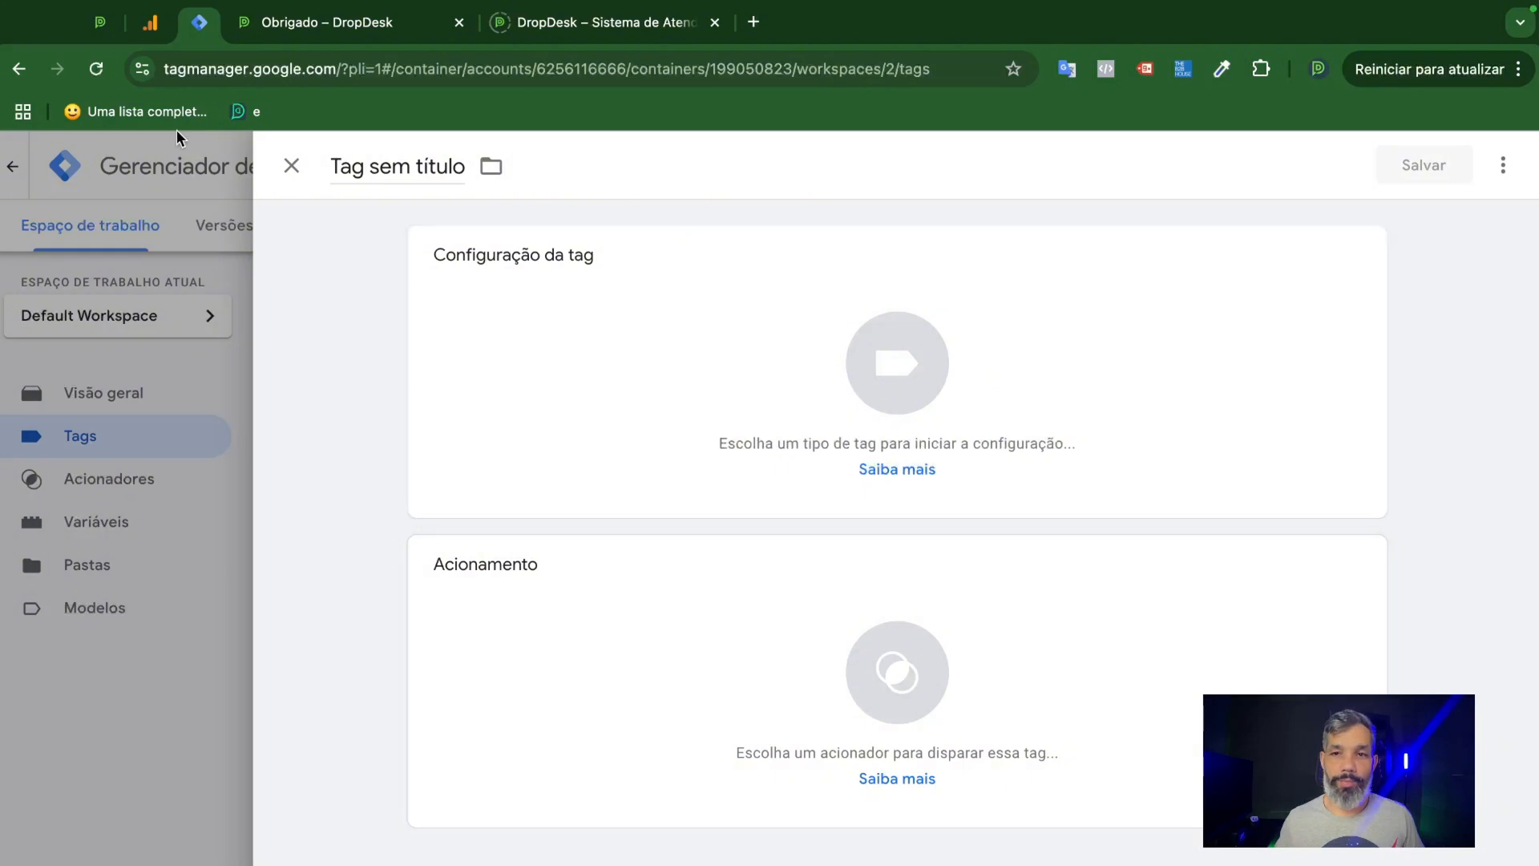
{"action": "left_click", "coordinate": [152, 24]}
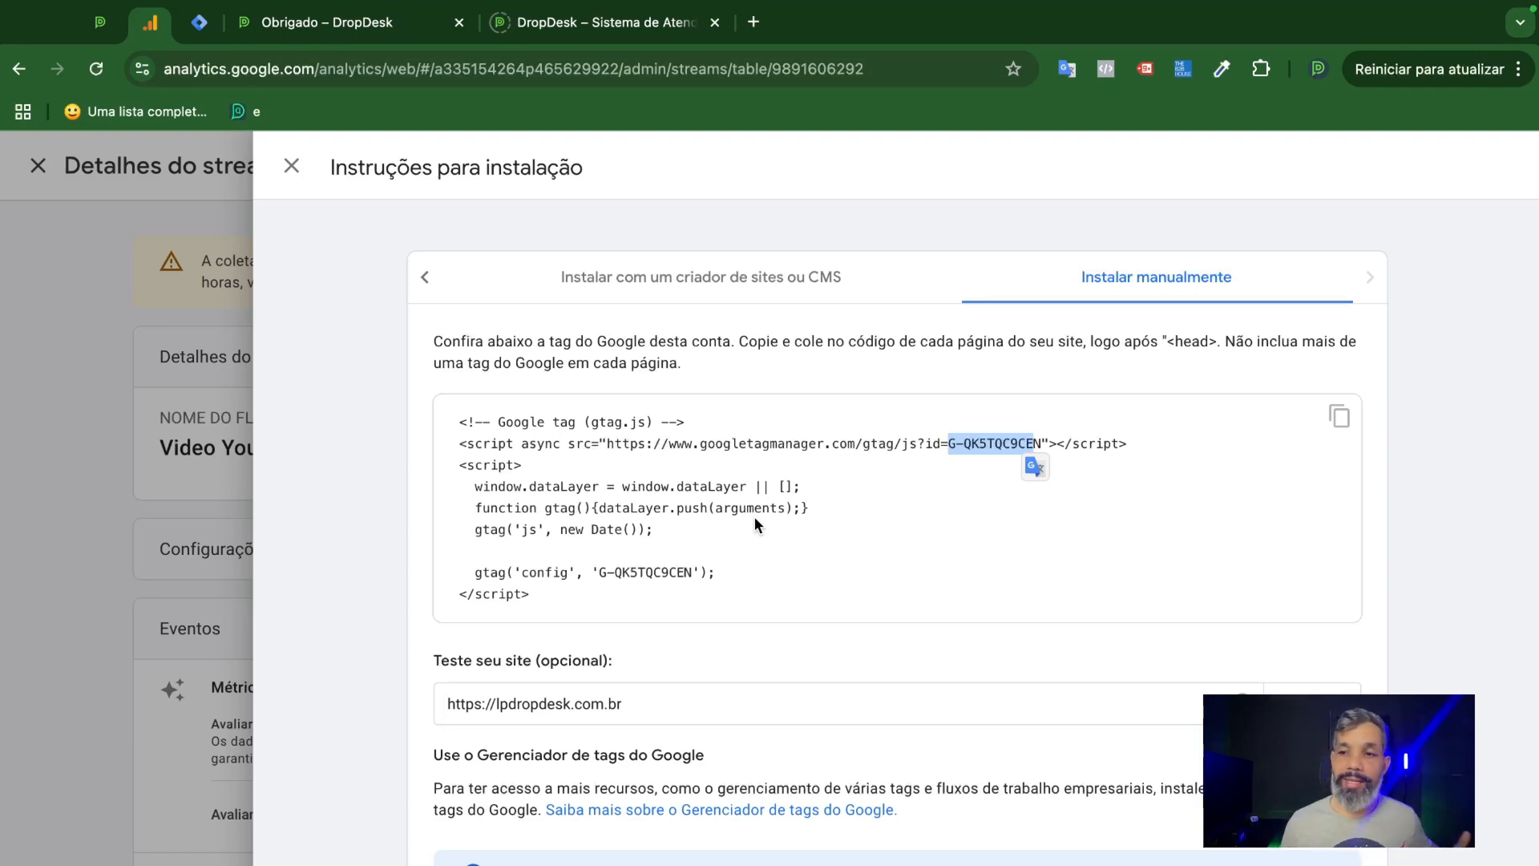
{"action": "left_click", "coordinate": [199, 22]}
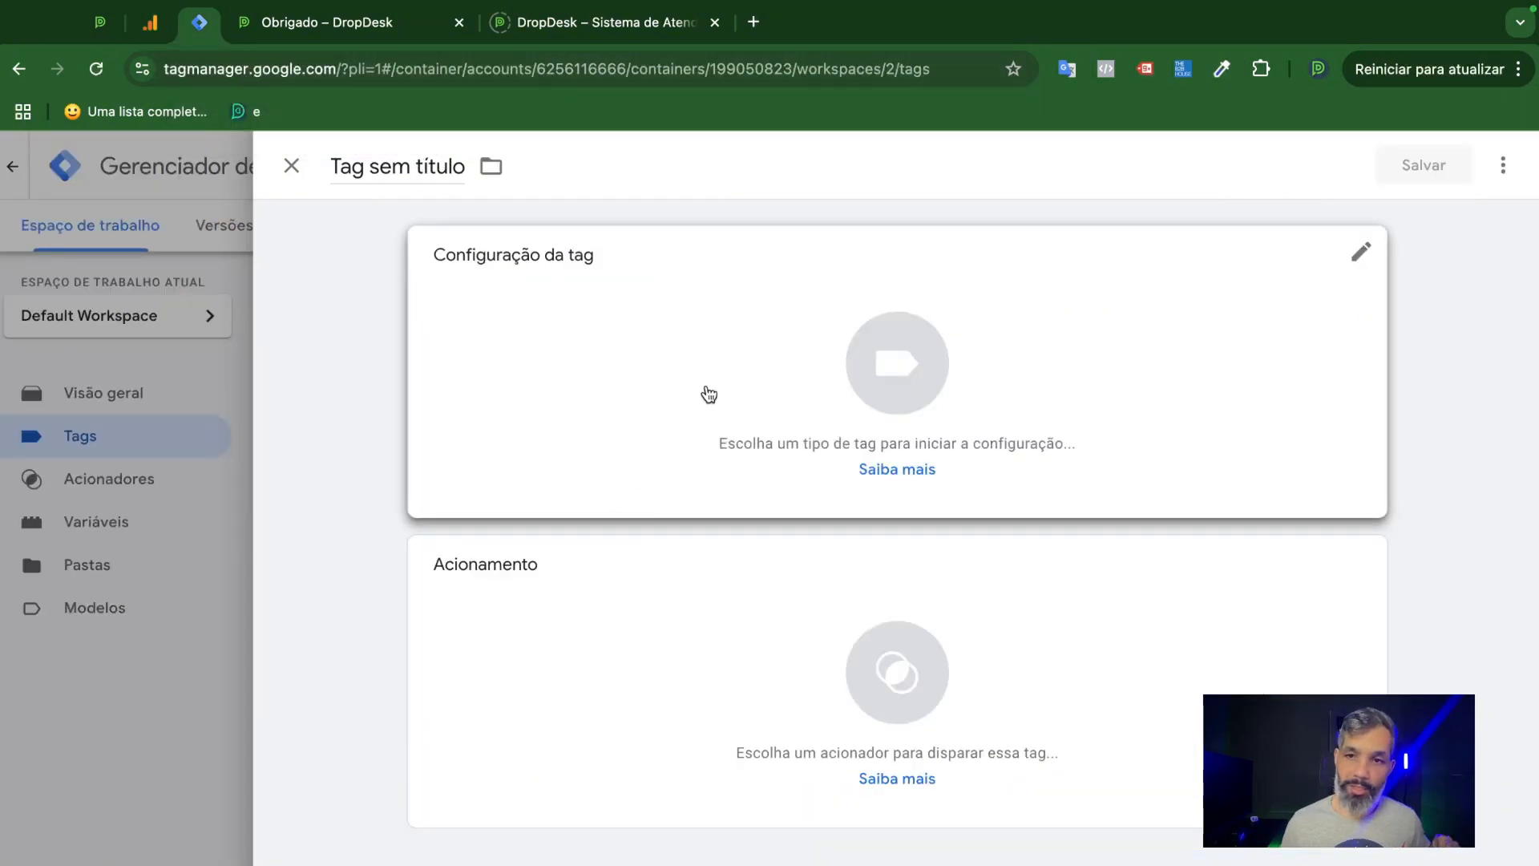
{"action": "left_click", "coordinate": [753, 361]}
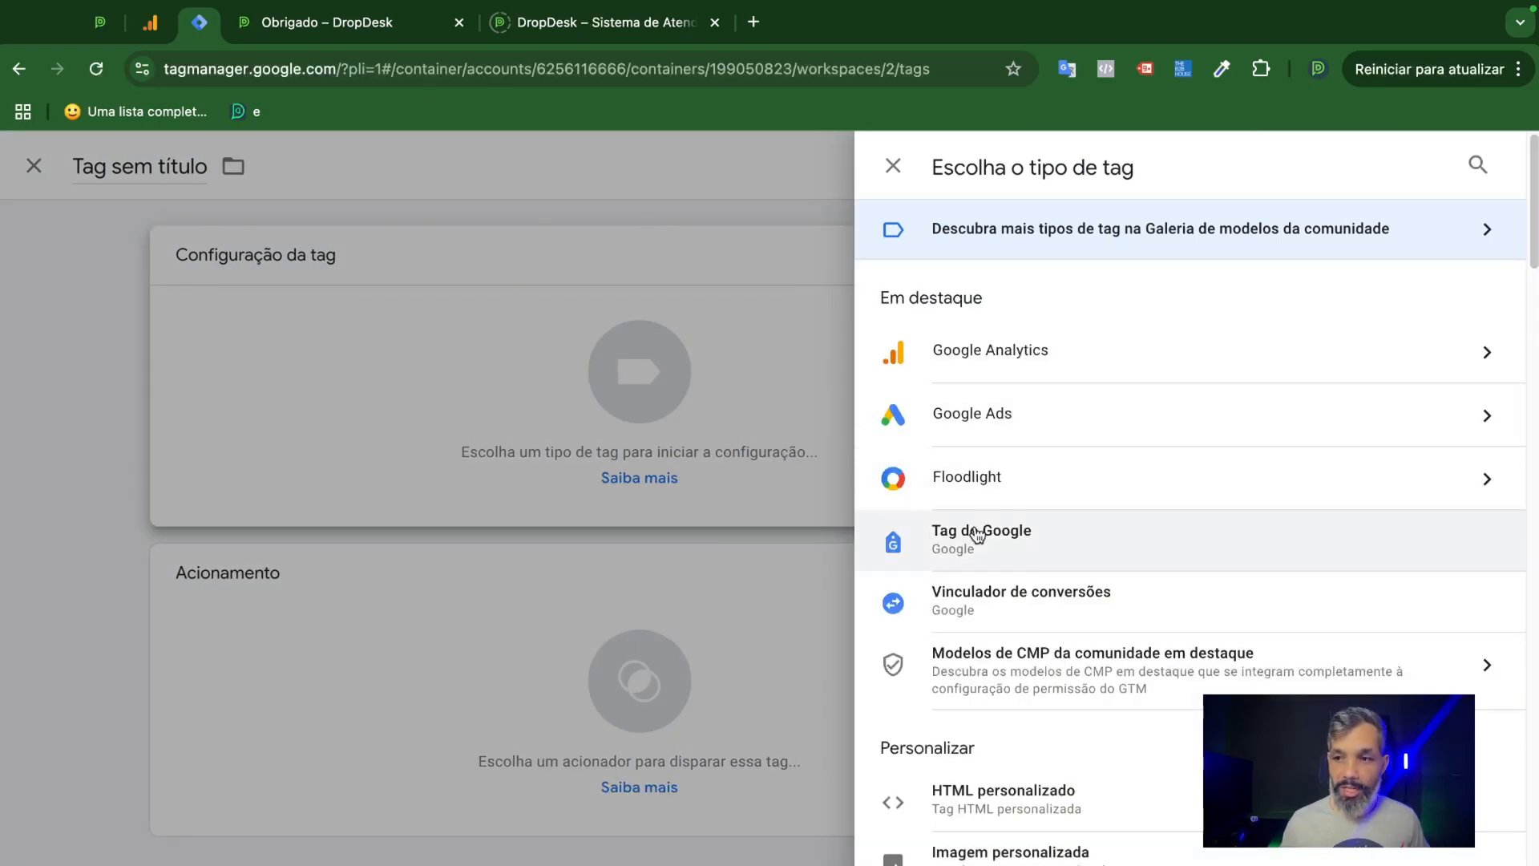
{"action": "left_click", "coordinate": [1010, 542]}
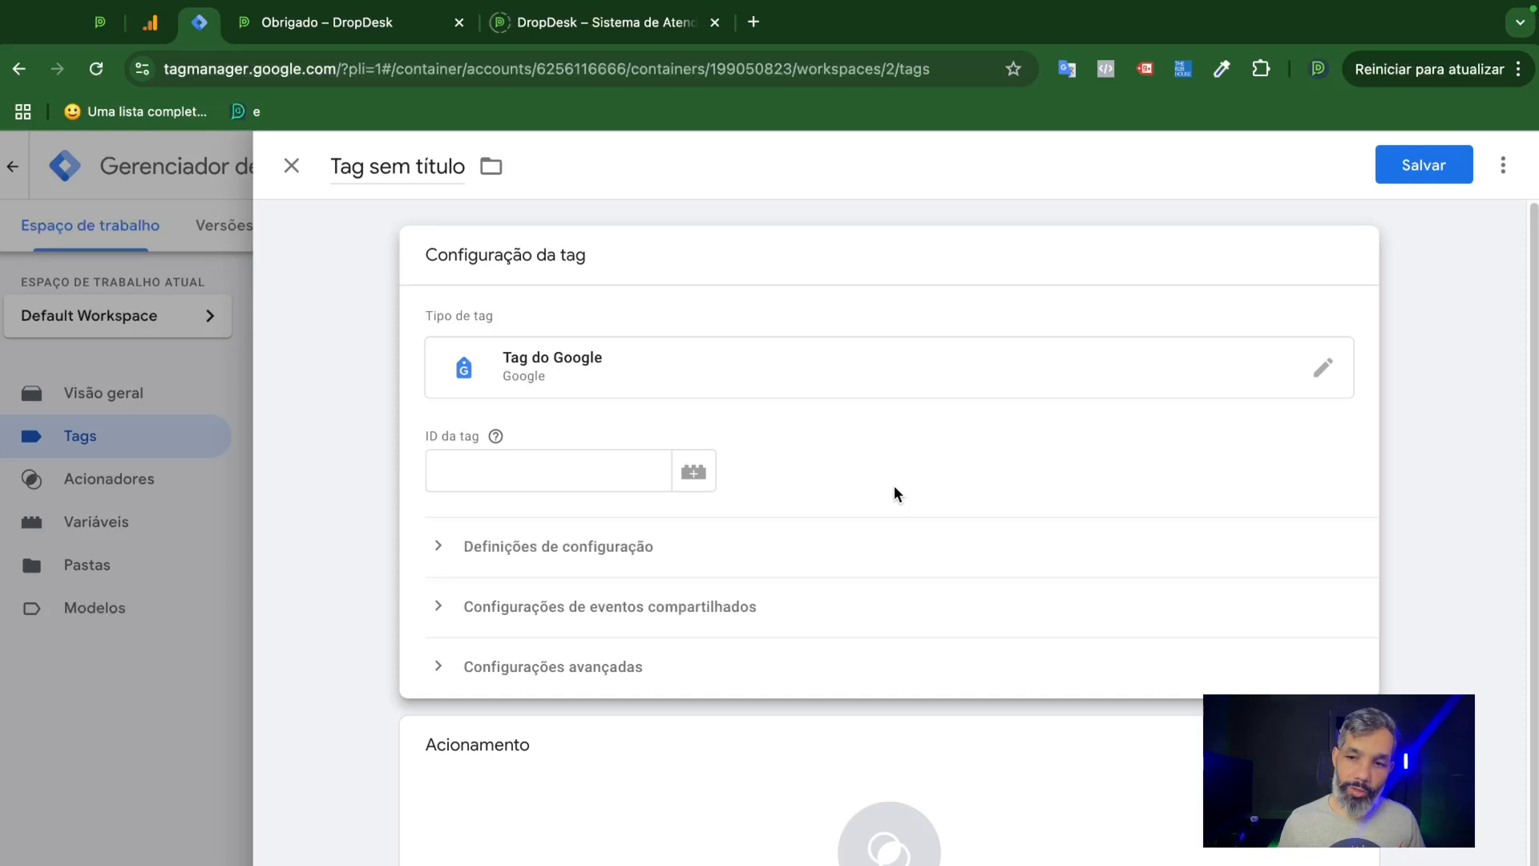
{"action": "left_click", "coordinate": [598, 471]}
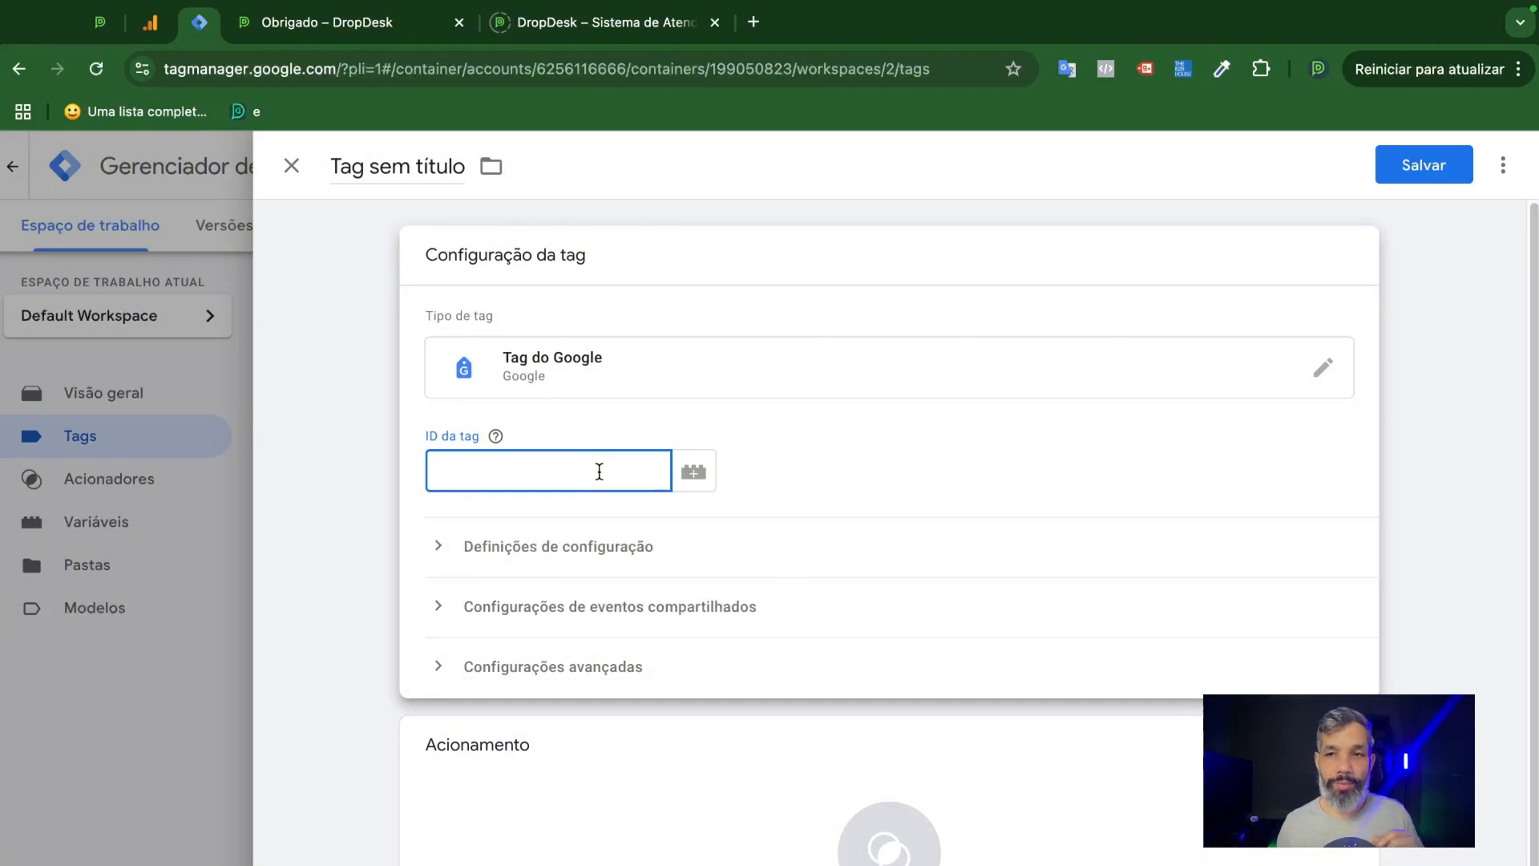
{"action": "left_click", "coordinate": [148, 47]}
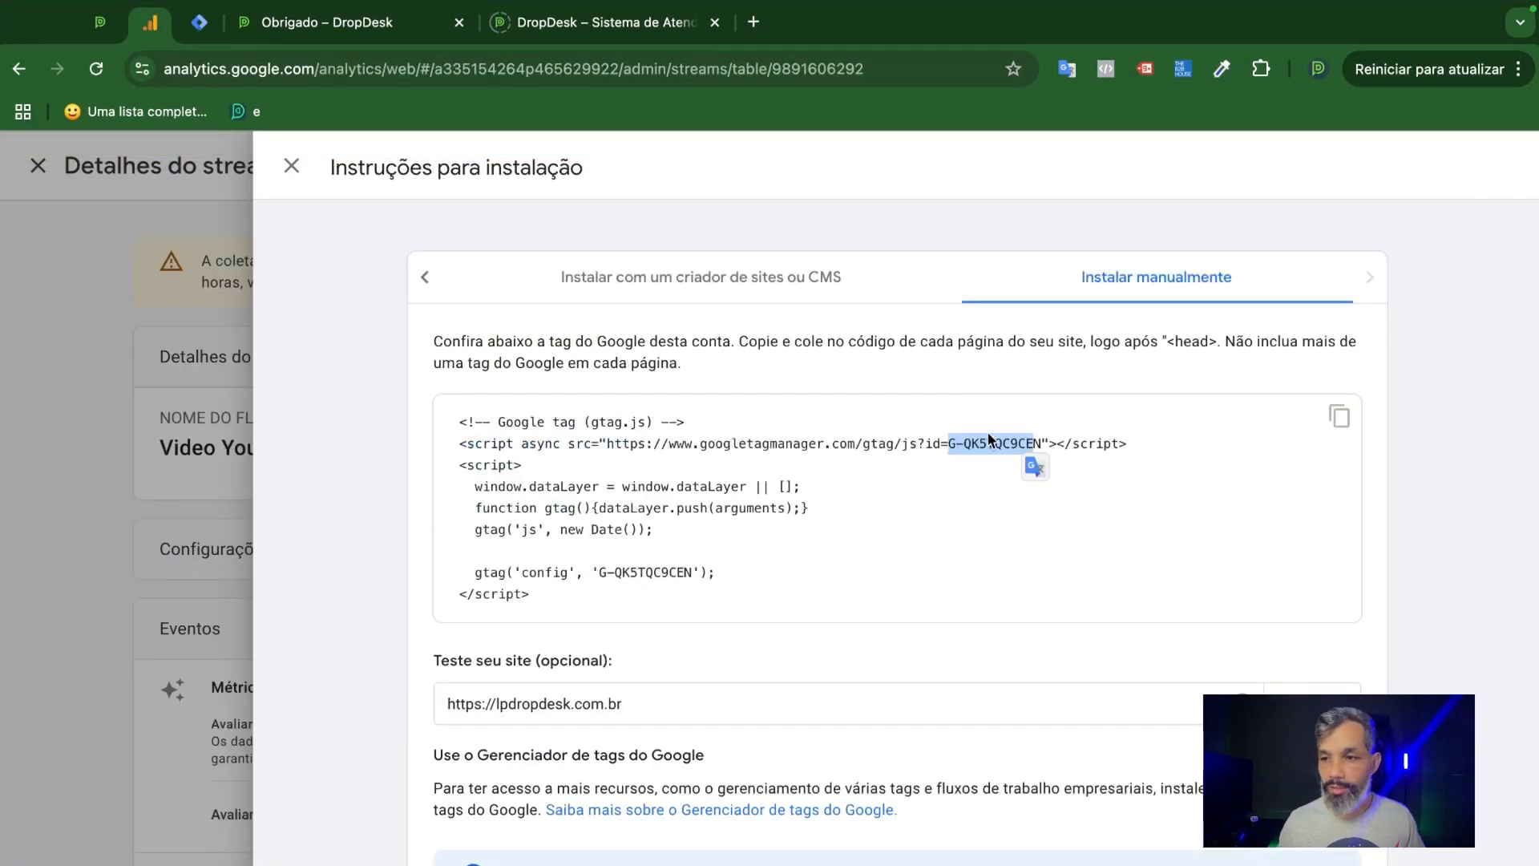
{"action": "left_click", "coordinate": [199, 24]}
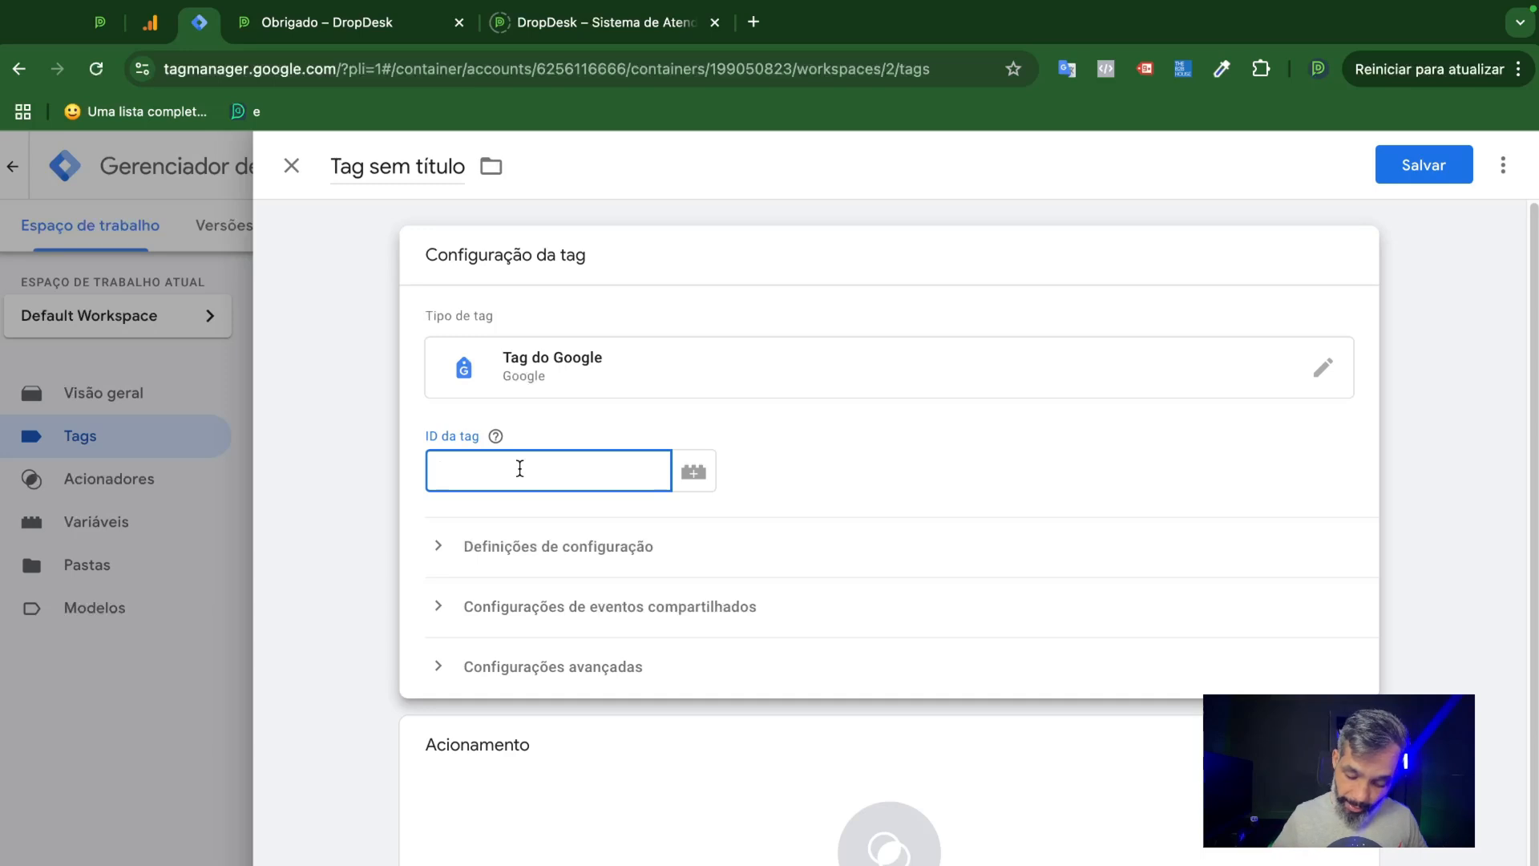
{"action": "type", "text": "{{"}
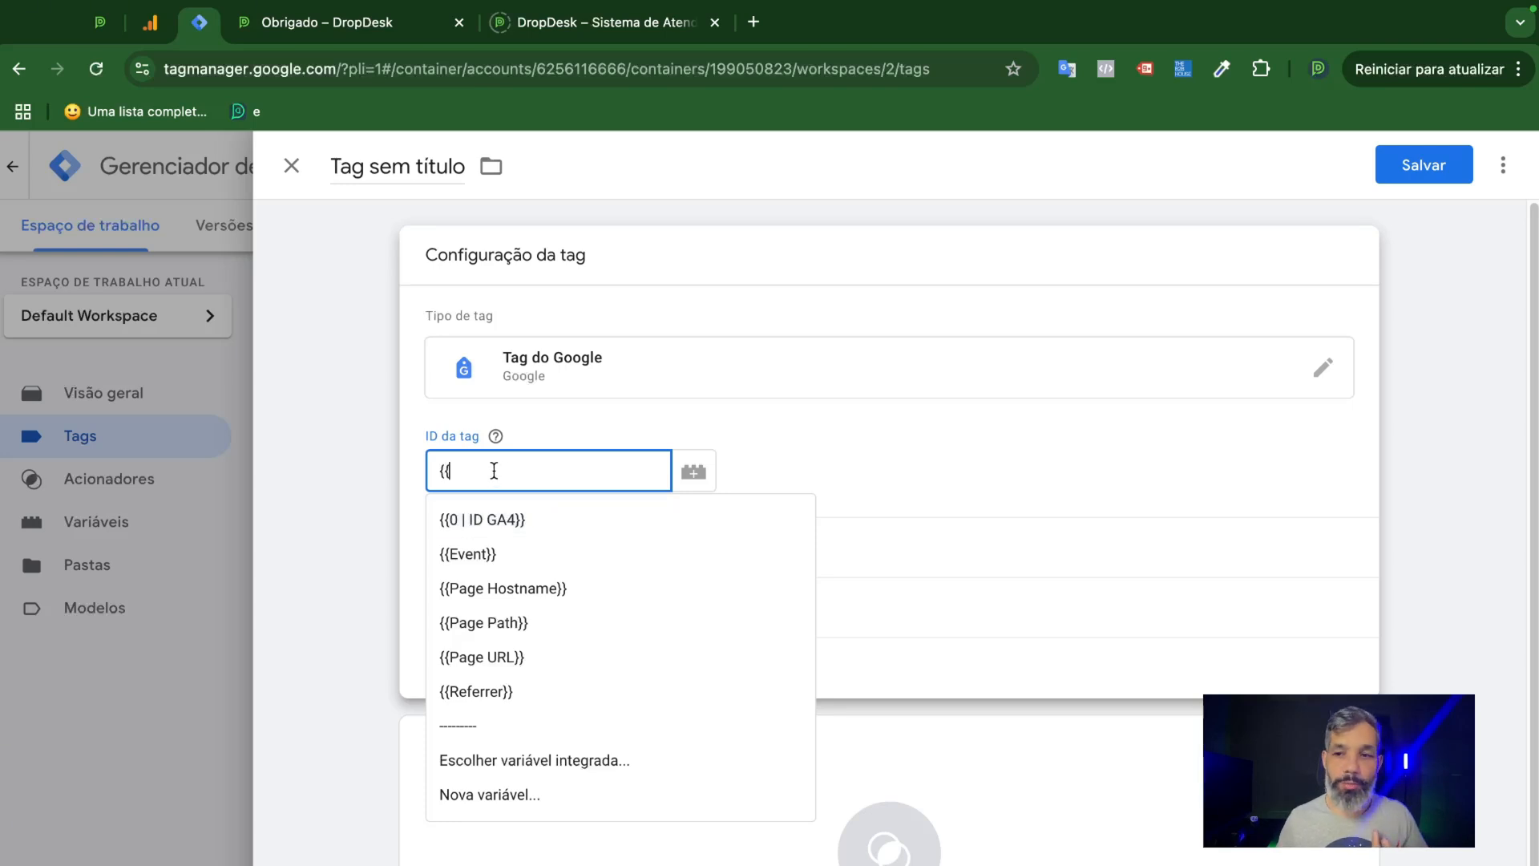
{"action": "key", "text": "BackSpace"}
{"action": "key", "text": "BackSpace"}
Copy the measurement ID from the installation code in Google Analytics and paste it as the tag ID in Google Tag Manager.
{"action": "left_click", "coordinate": [150, 22]}
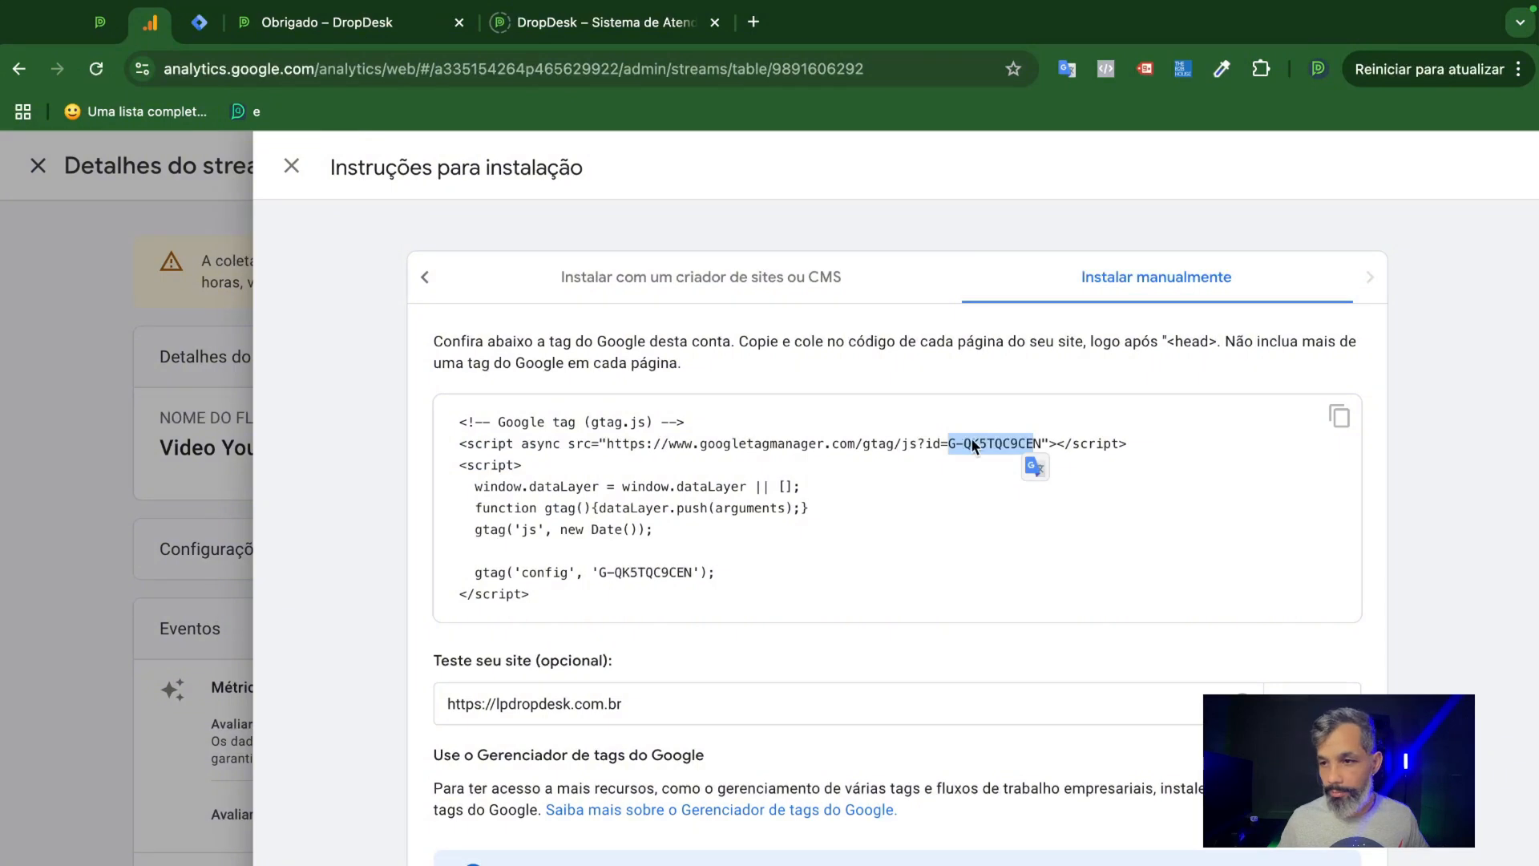
{"action": "left_click", "coordinate": [1039, 443]}
{"action": "left_click_drag", "start_coordinate": [1021, 441], "coordinate": [946, 439]}
{"action": "key", "text": "ctrl+c"}
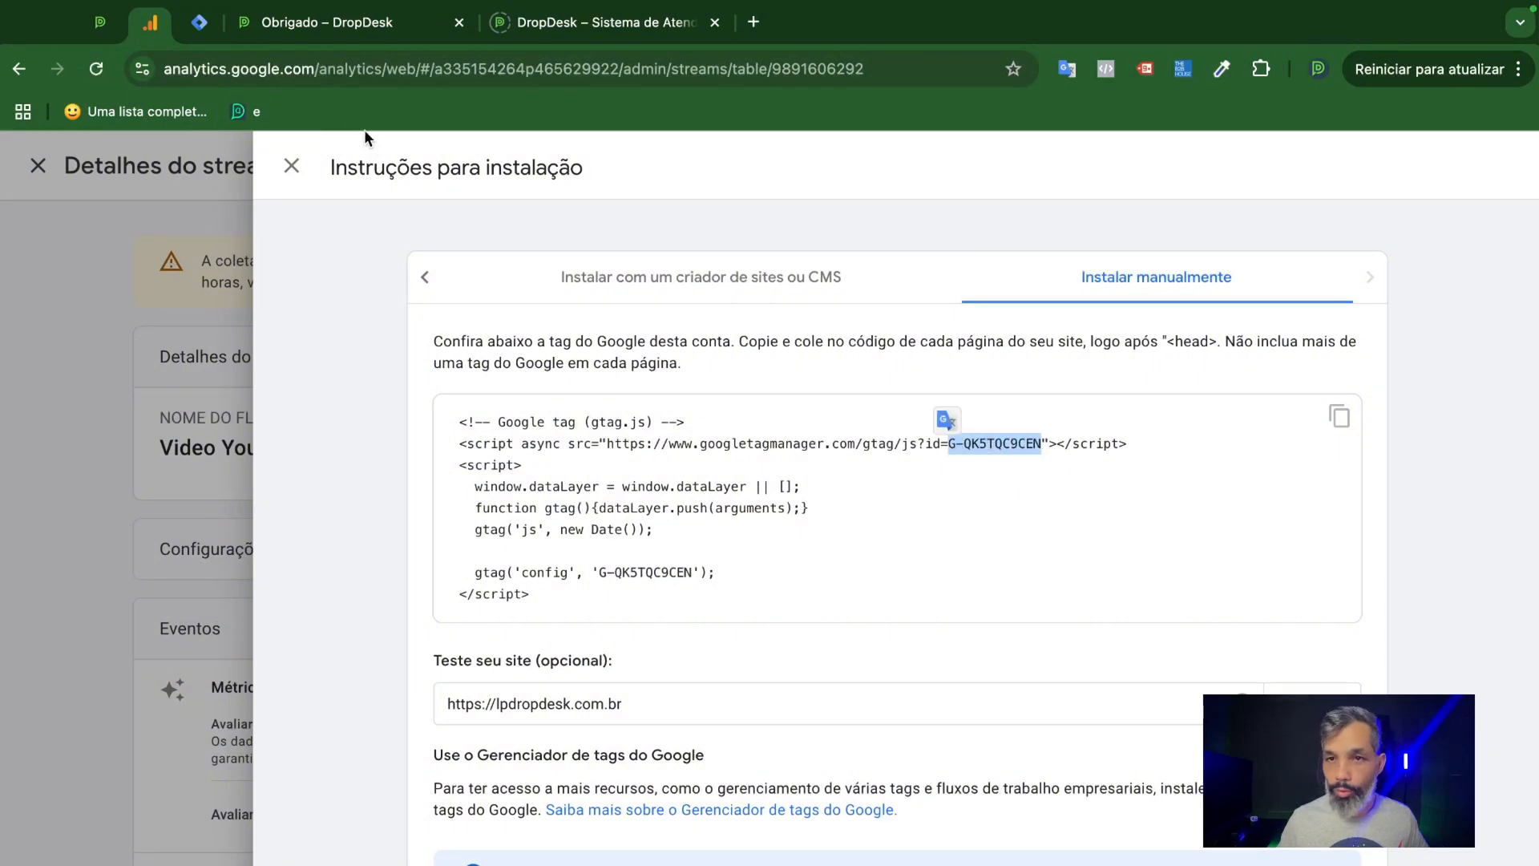
{"action": "left_click", "coordinate": [198, 22]}
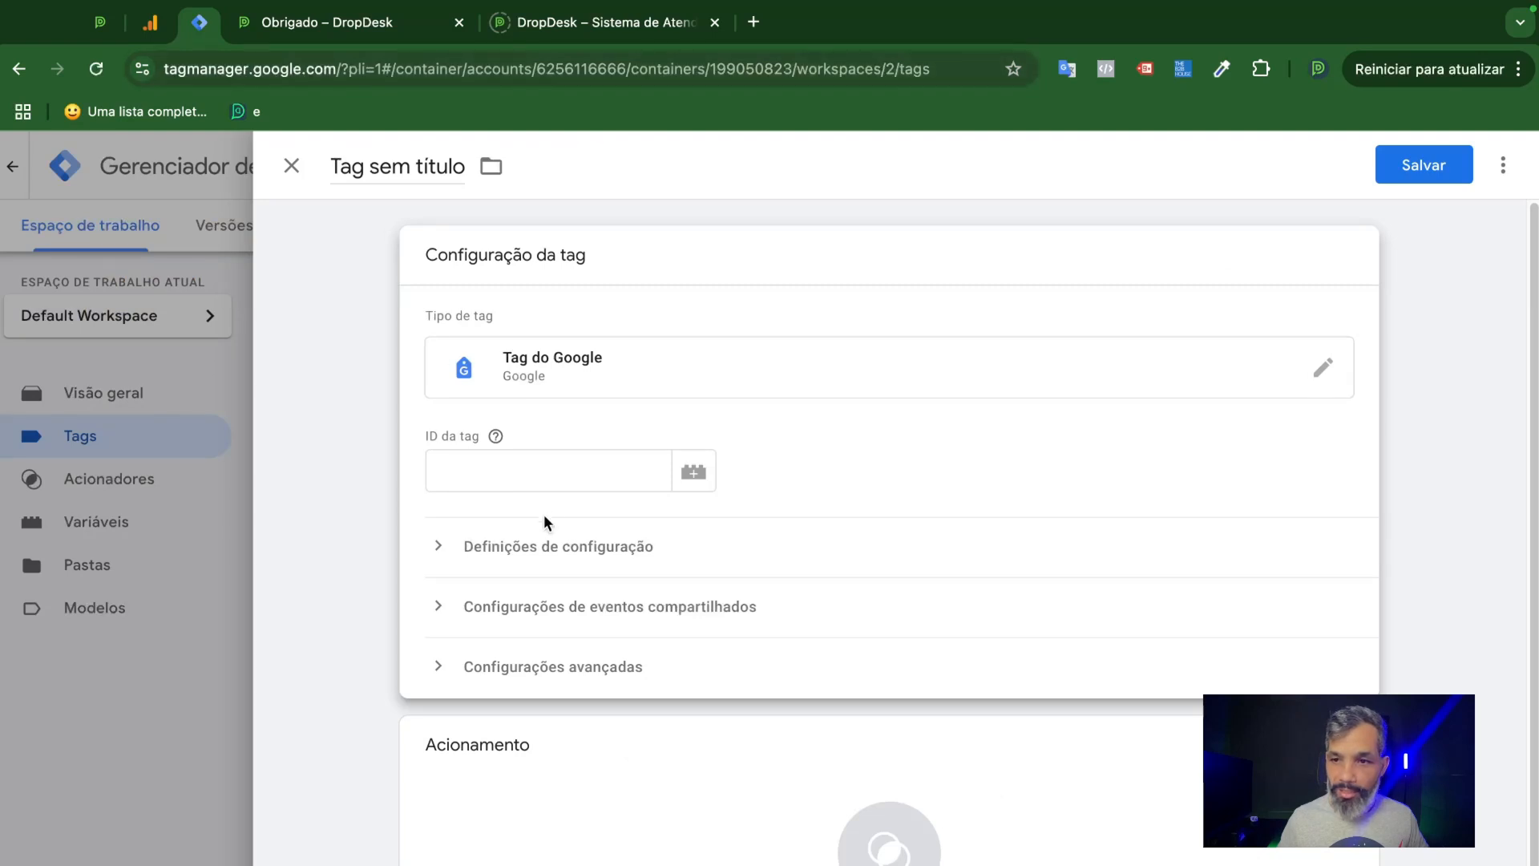
{"action": "left_click", "coordinate": [535, 482]}
{"action": "key", "text": "ctrl+v"}
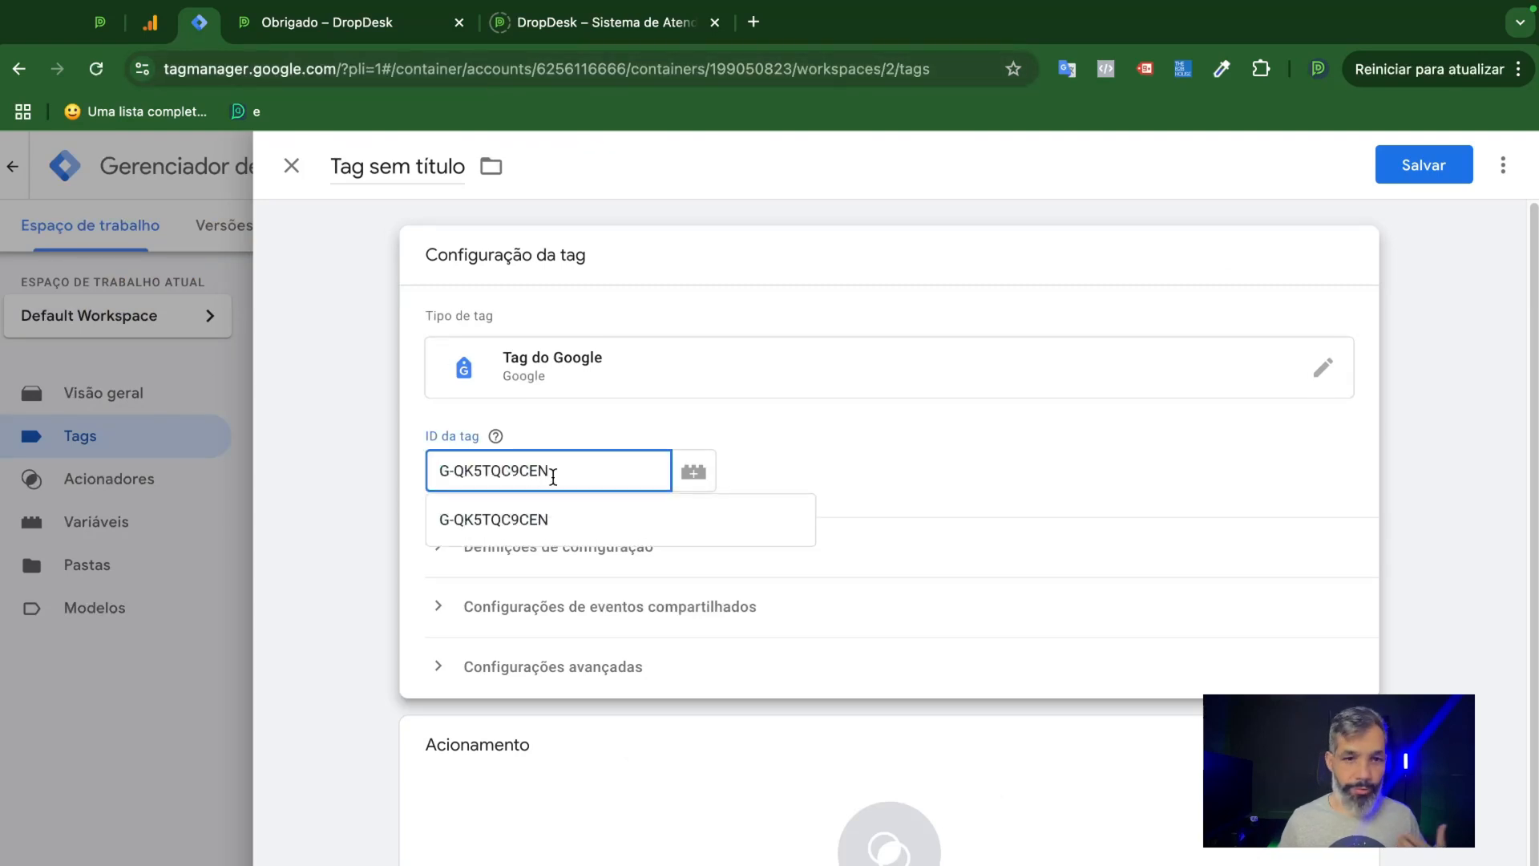
Replace the tag ID with the variable {{0 | ID GA4}}.
{"action": "key", "text": "ctrl+a"}
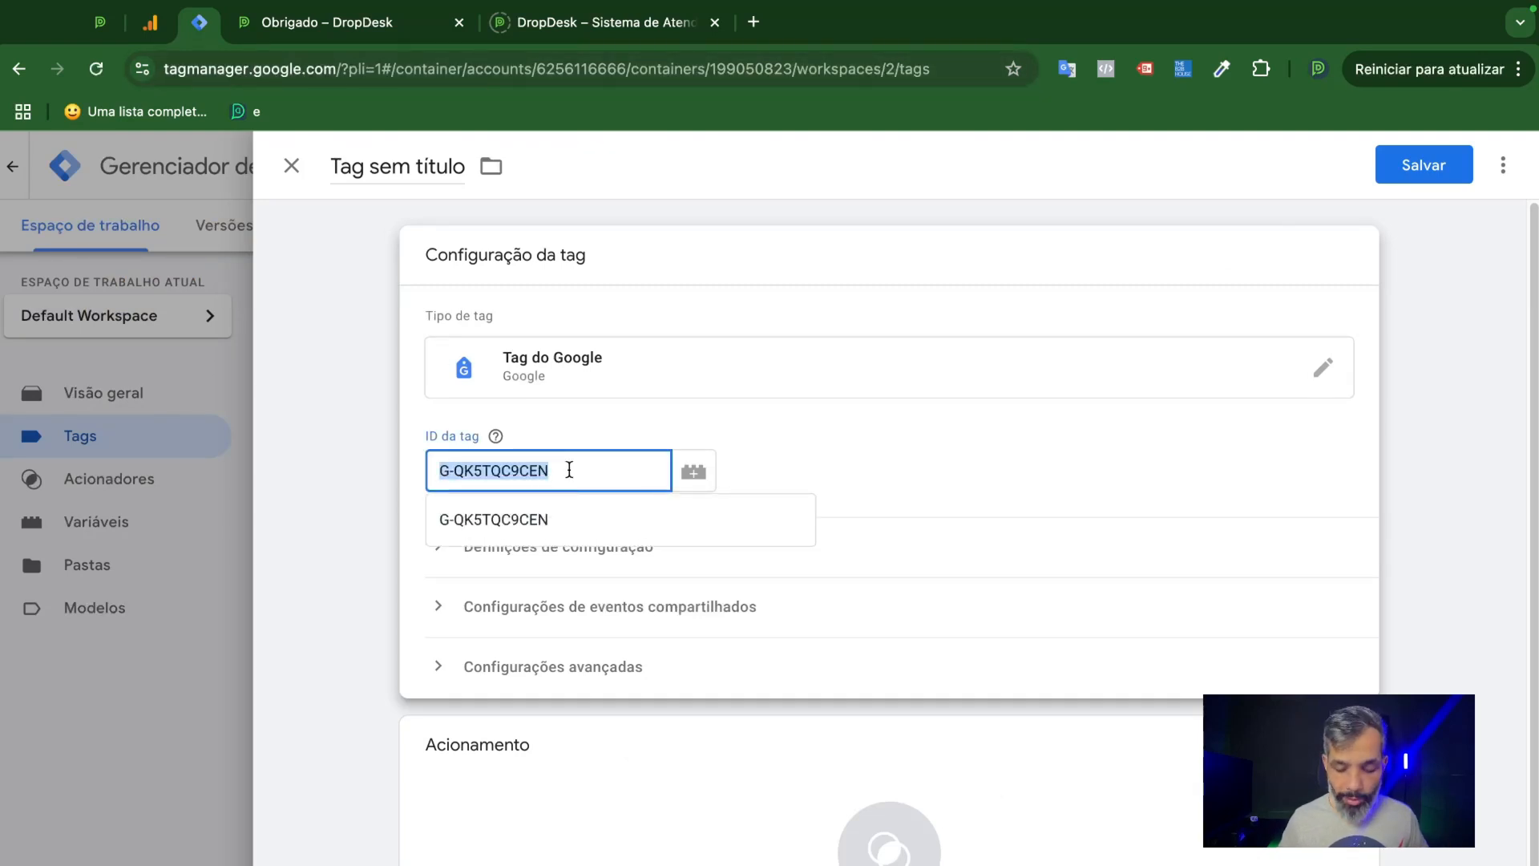
{"action": "type", "text": "{{"}
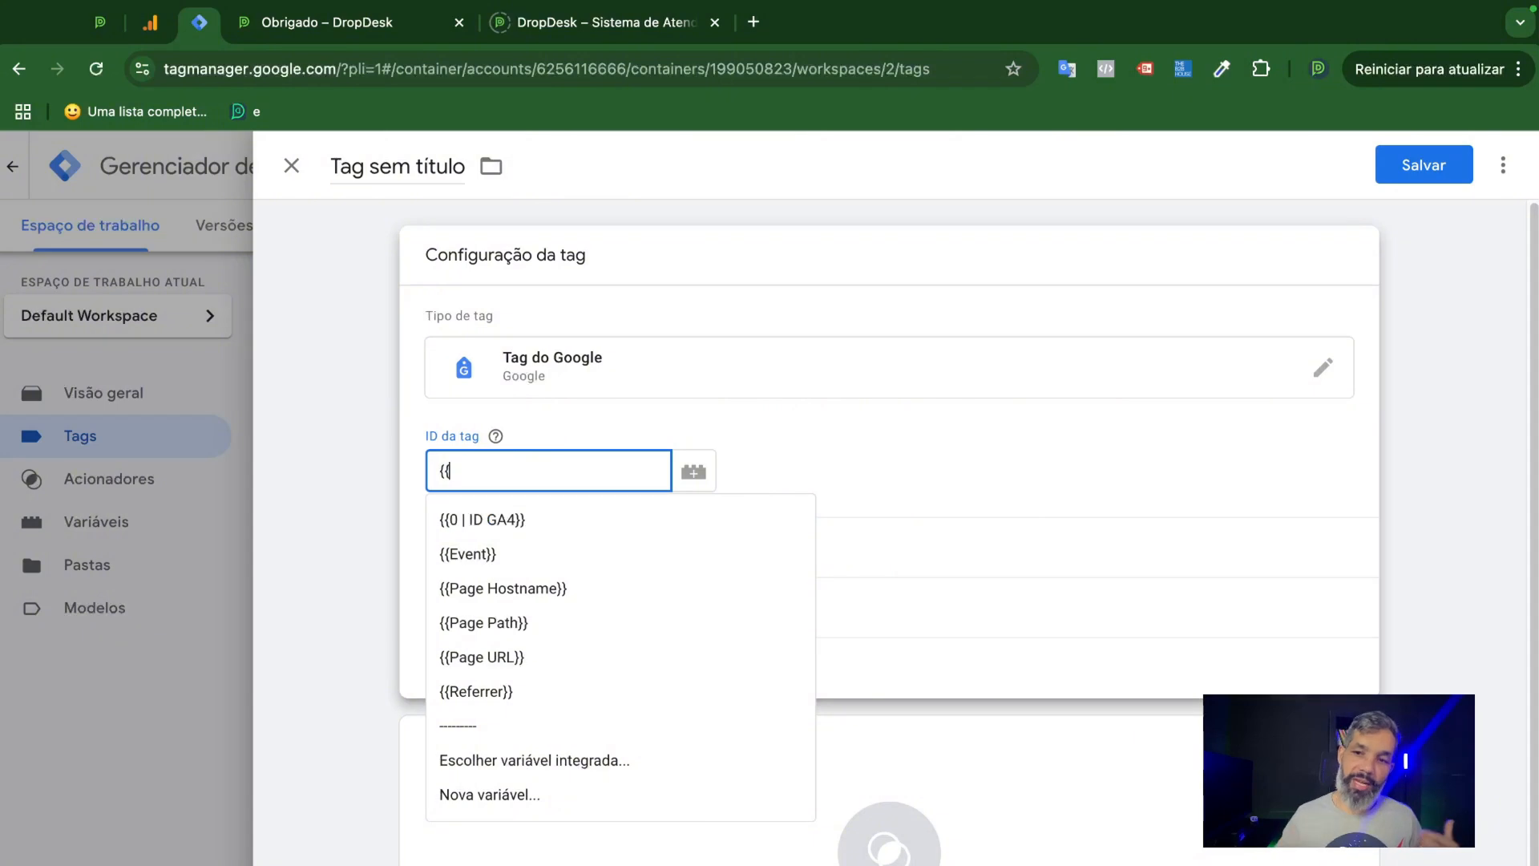
{"action": "left_click", "coordinate": [581, 519]}
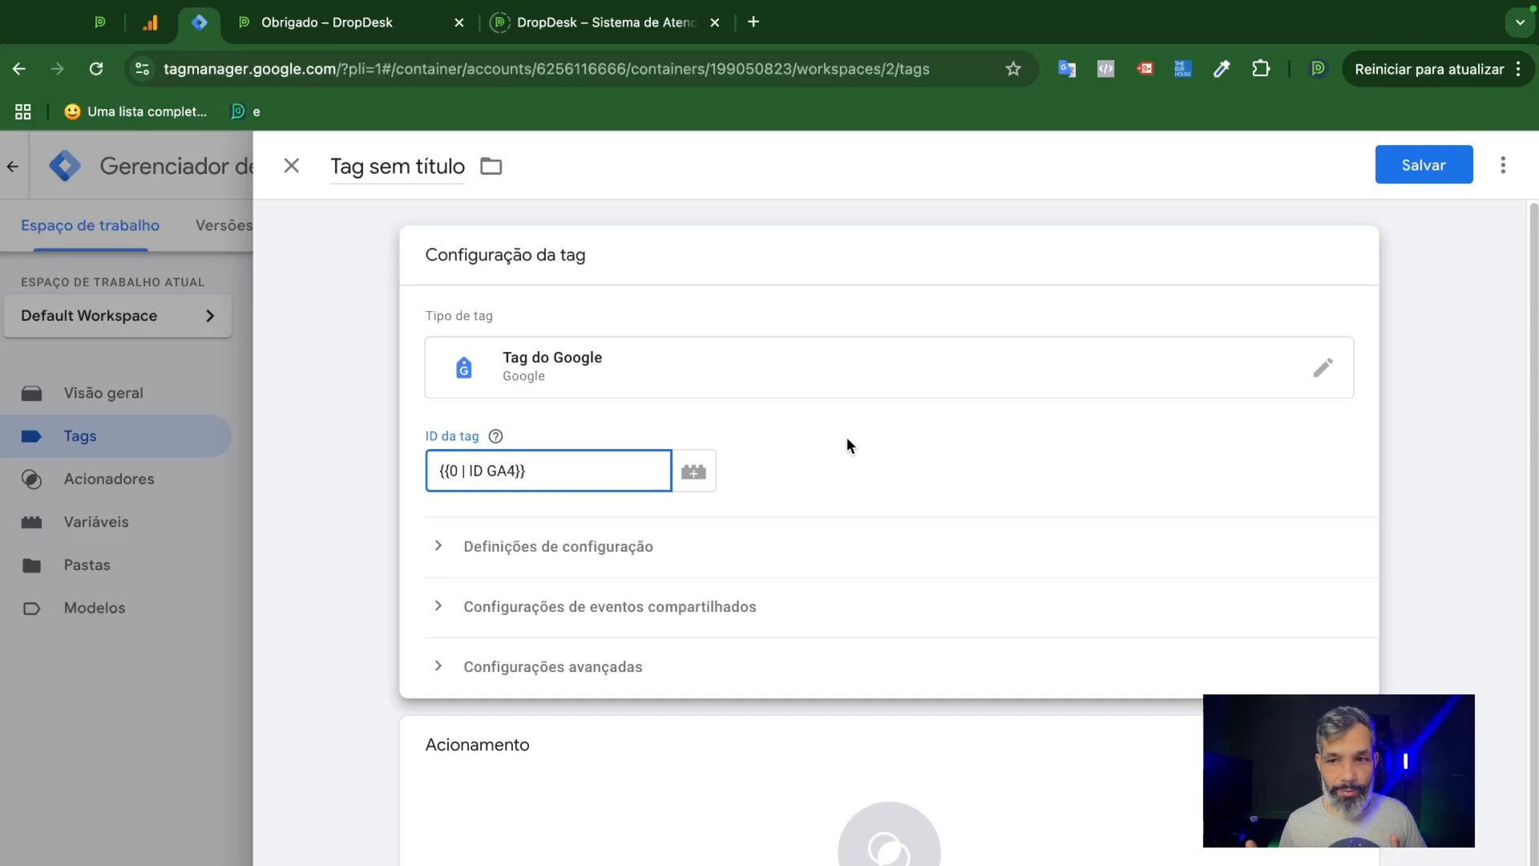
{"action": "left_click", "coordinate": [886, 473]}
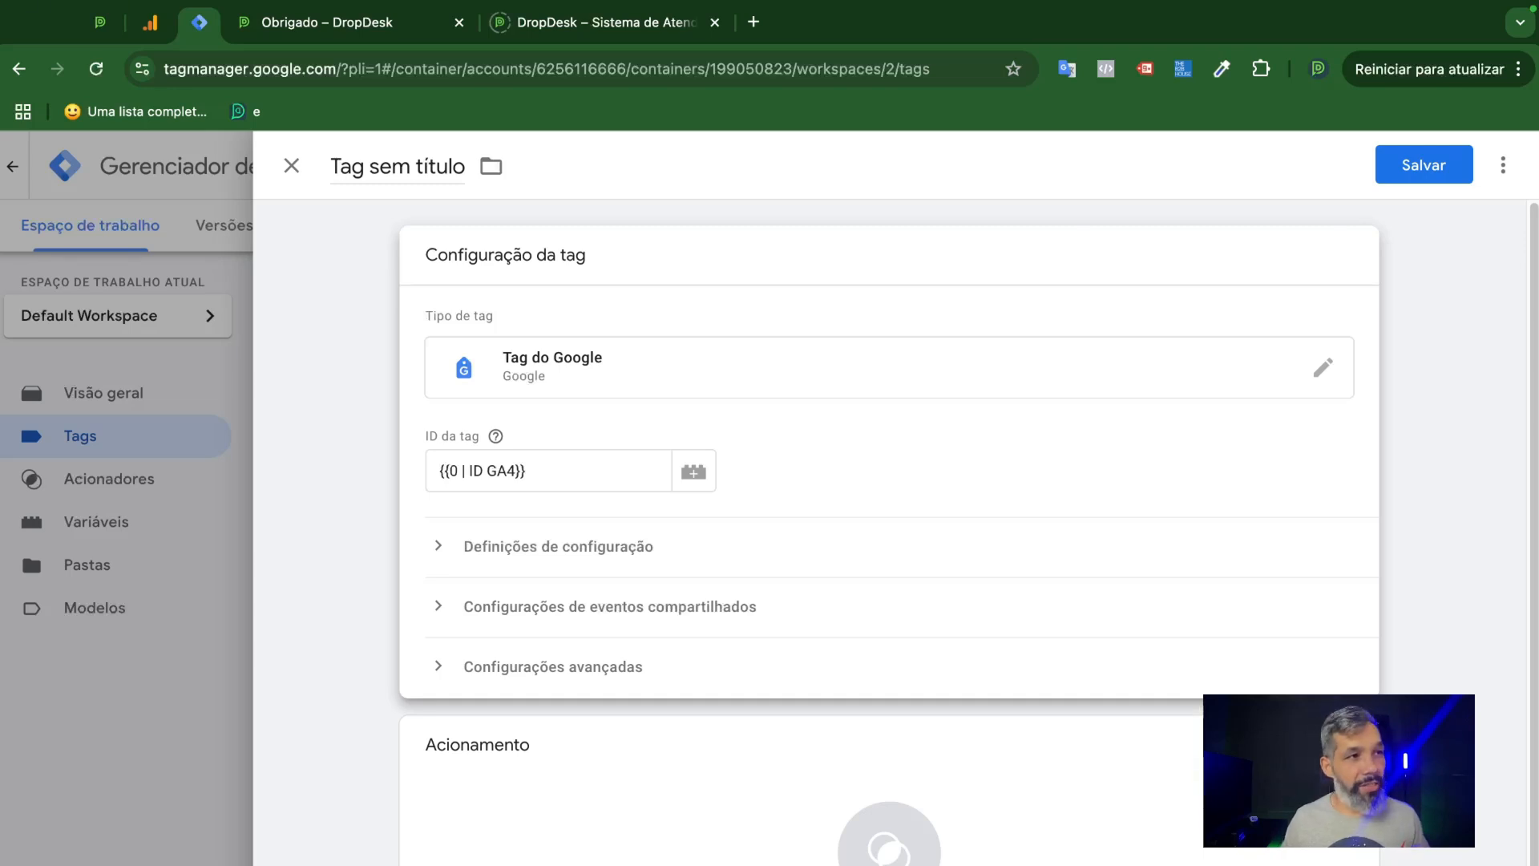
Add a configuration parameter named send_page_view to the tag's Definições de configuração.
{"action": "left_click", "coordinate": [445, 552]}
{"action": "scroll", "coordinate": [641, 579], "scroll_direction": "down", "scroll_amount": 2}
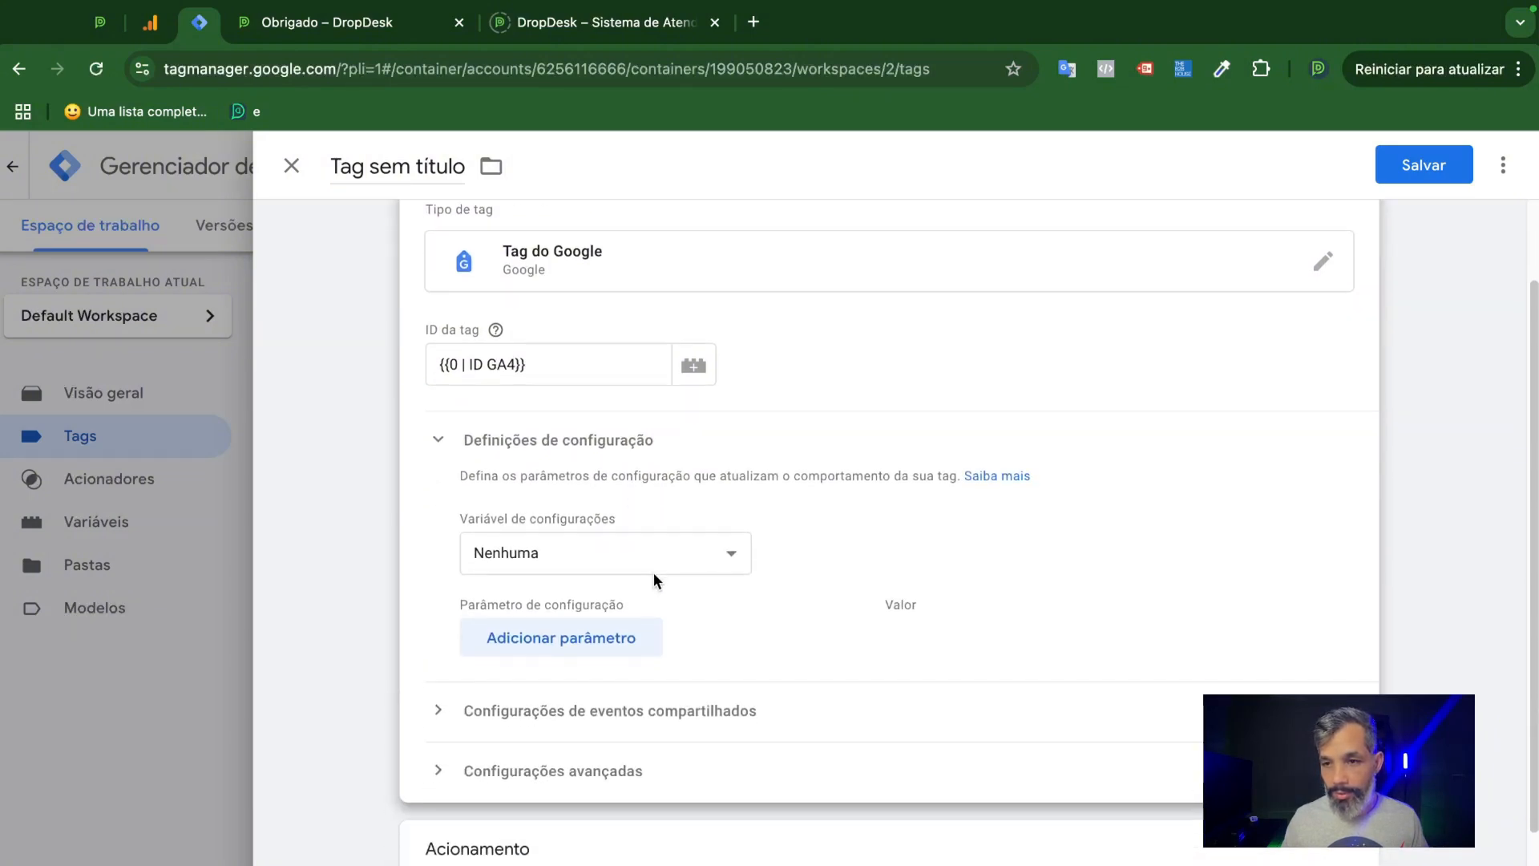
{"action": "left_click", "coordinate": [570, 639]}
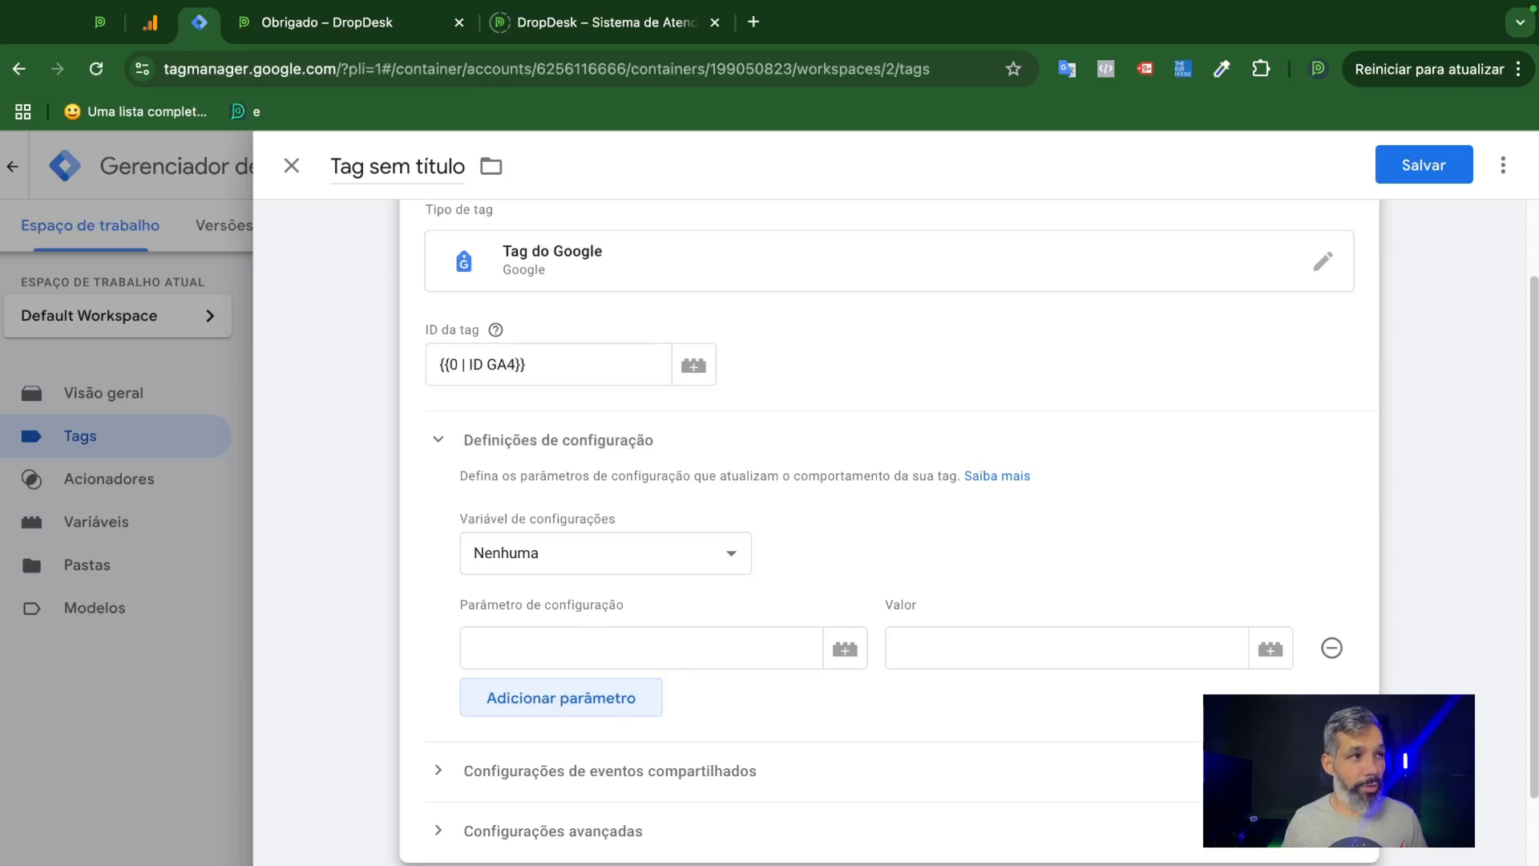
{"action": "key", "text": "super+Tab"}
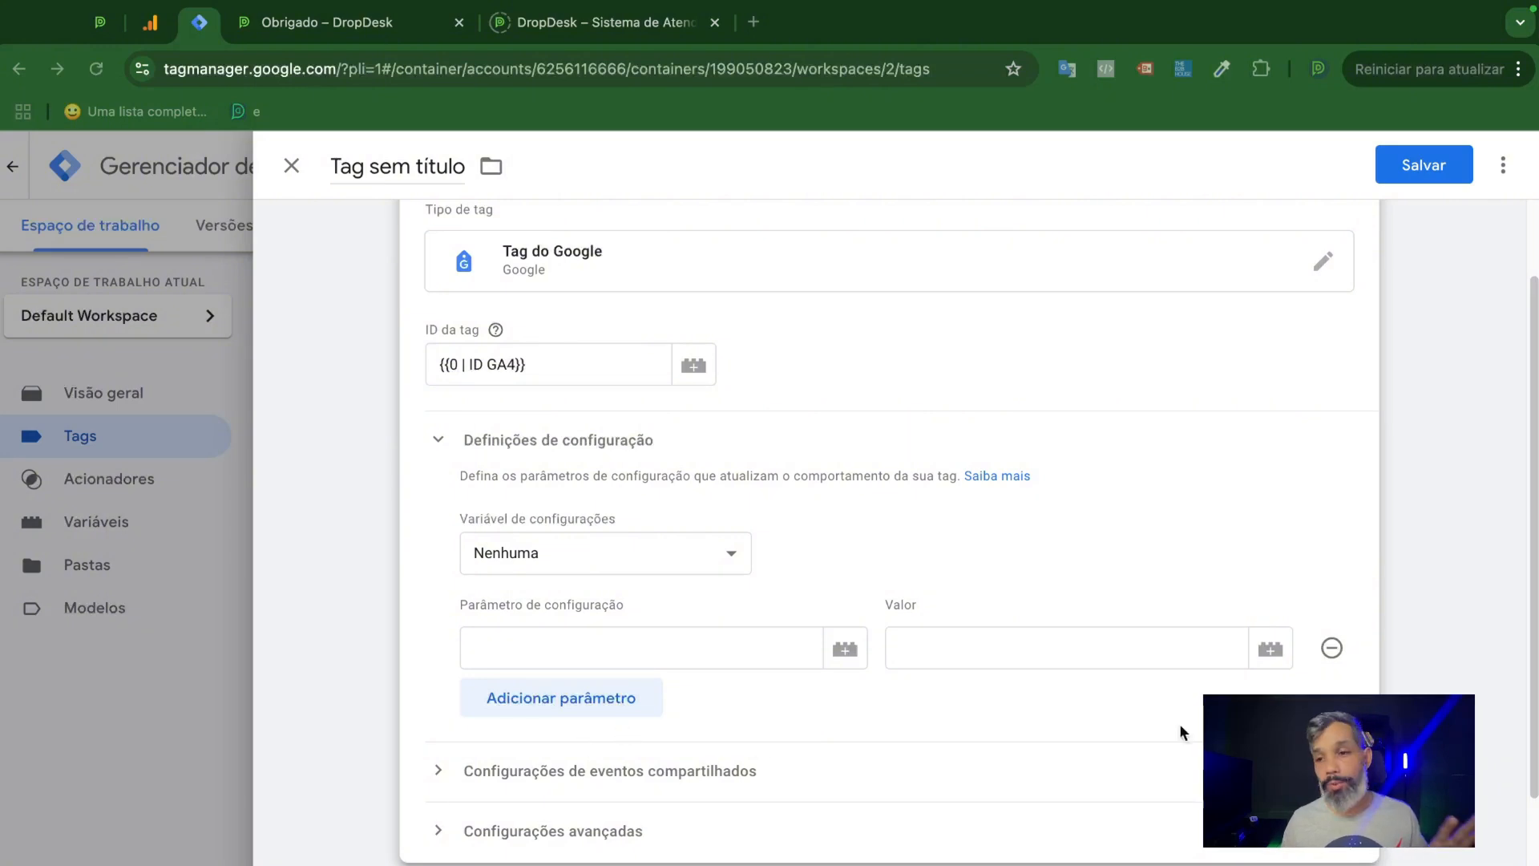
{"action": "left_click", "coordinate": [656, 644]}
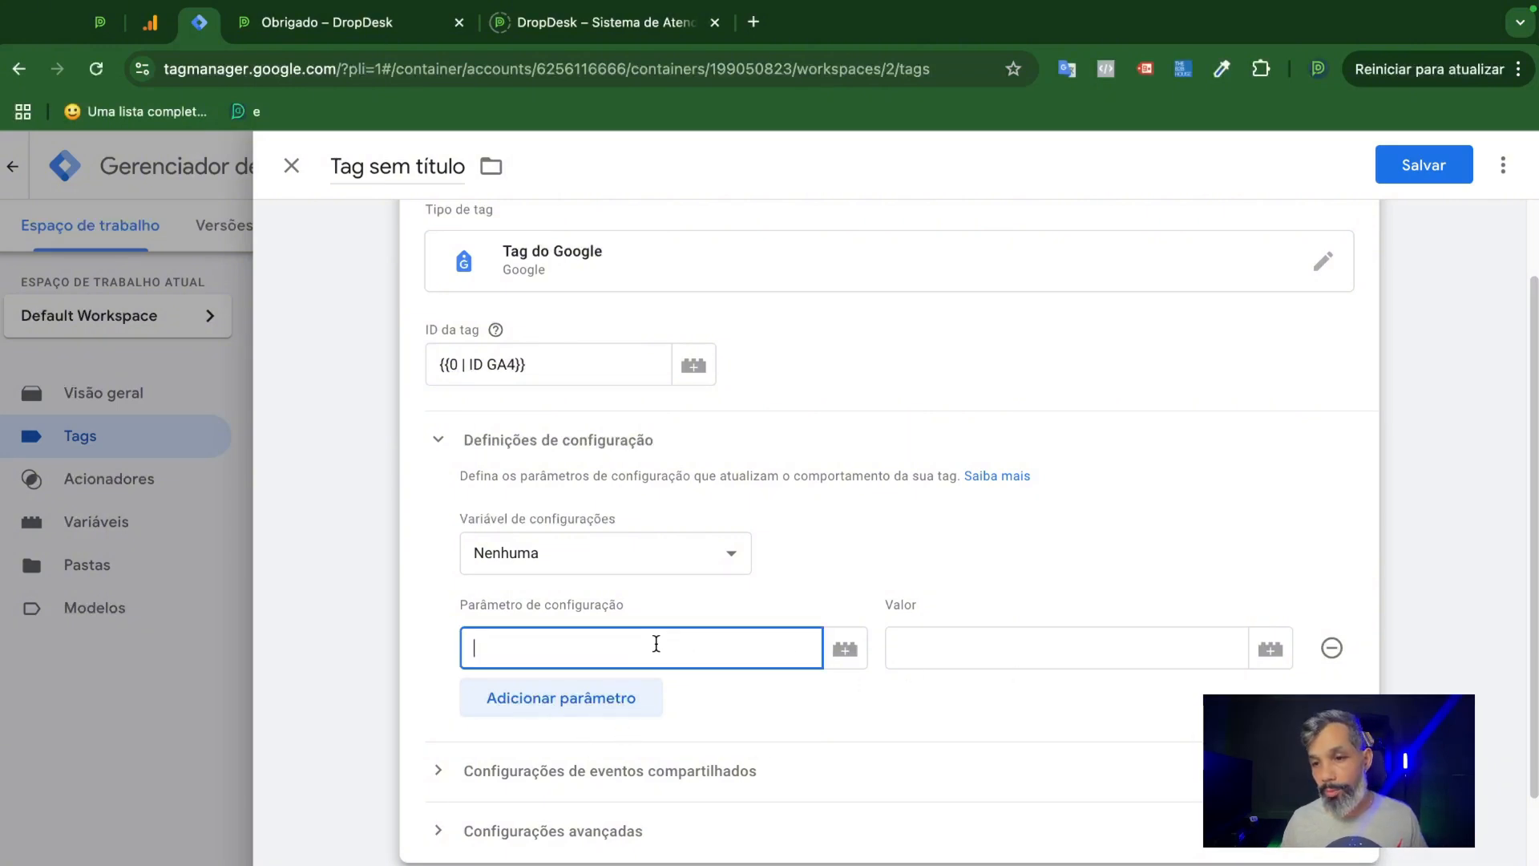
{"action": "type", "text": "send_page_view"}
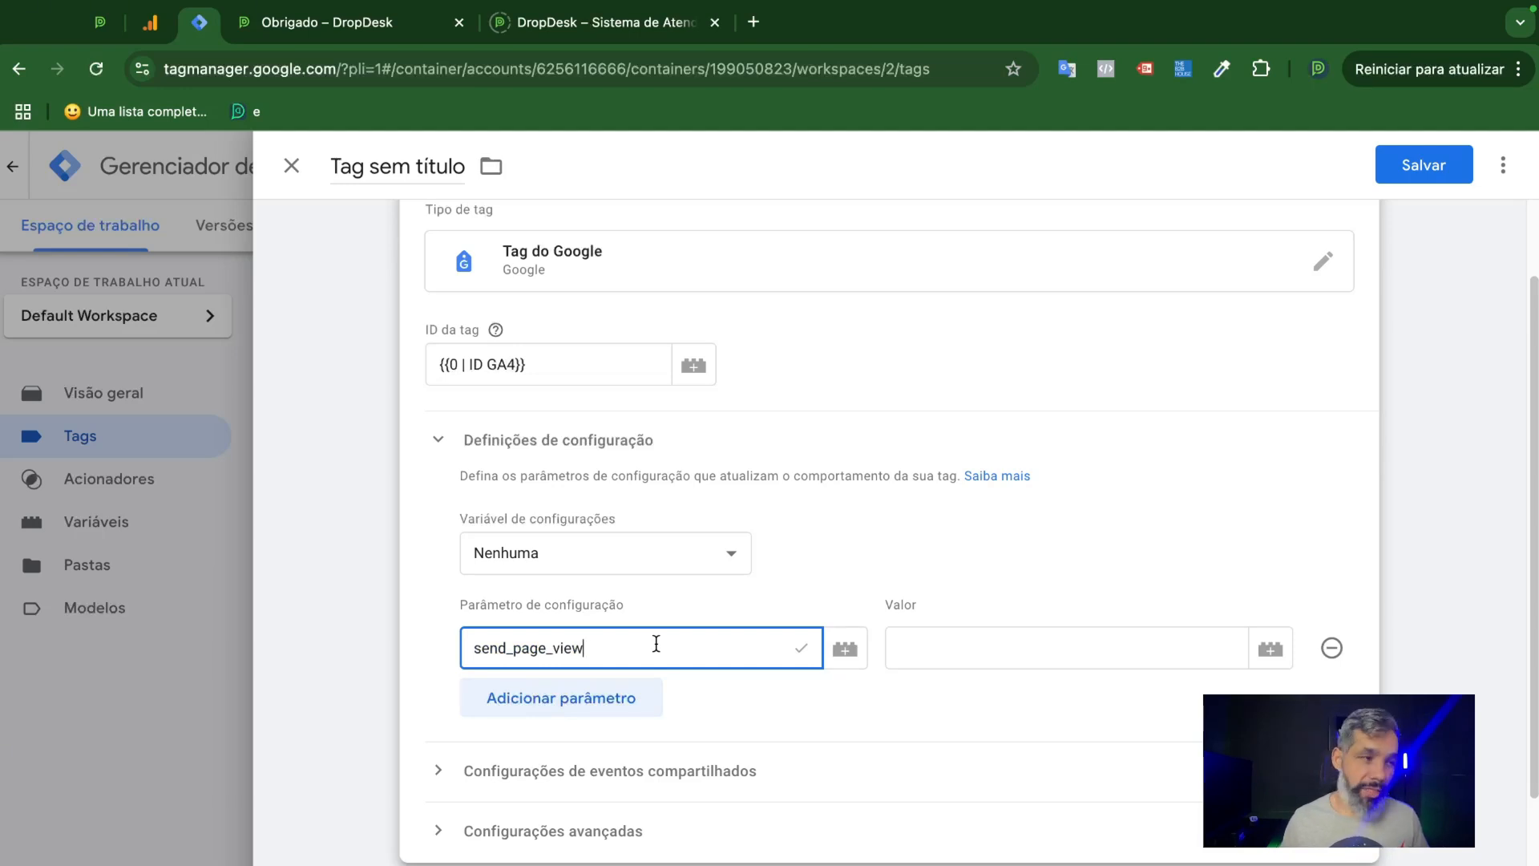
Set the value of the send_page_view configuration parameter to true.
{"action": "left_click", "coordinate": [1014, 646]}
{"action": "type", "text": "true"}
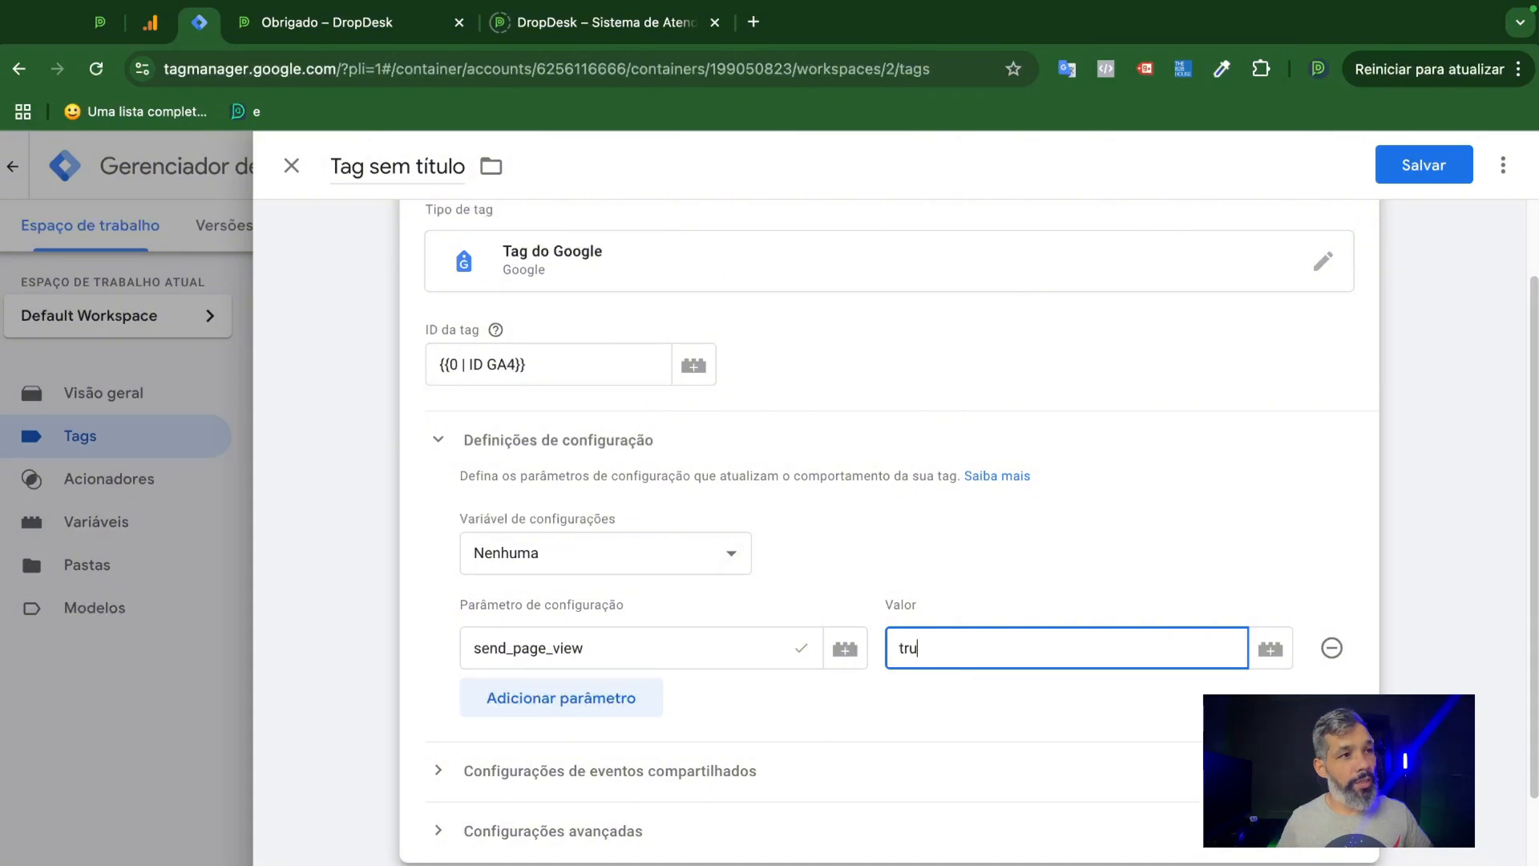
{"action": "left_click", "coordinate": [1039, 686]}
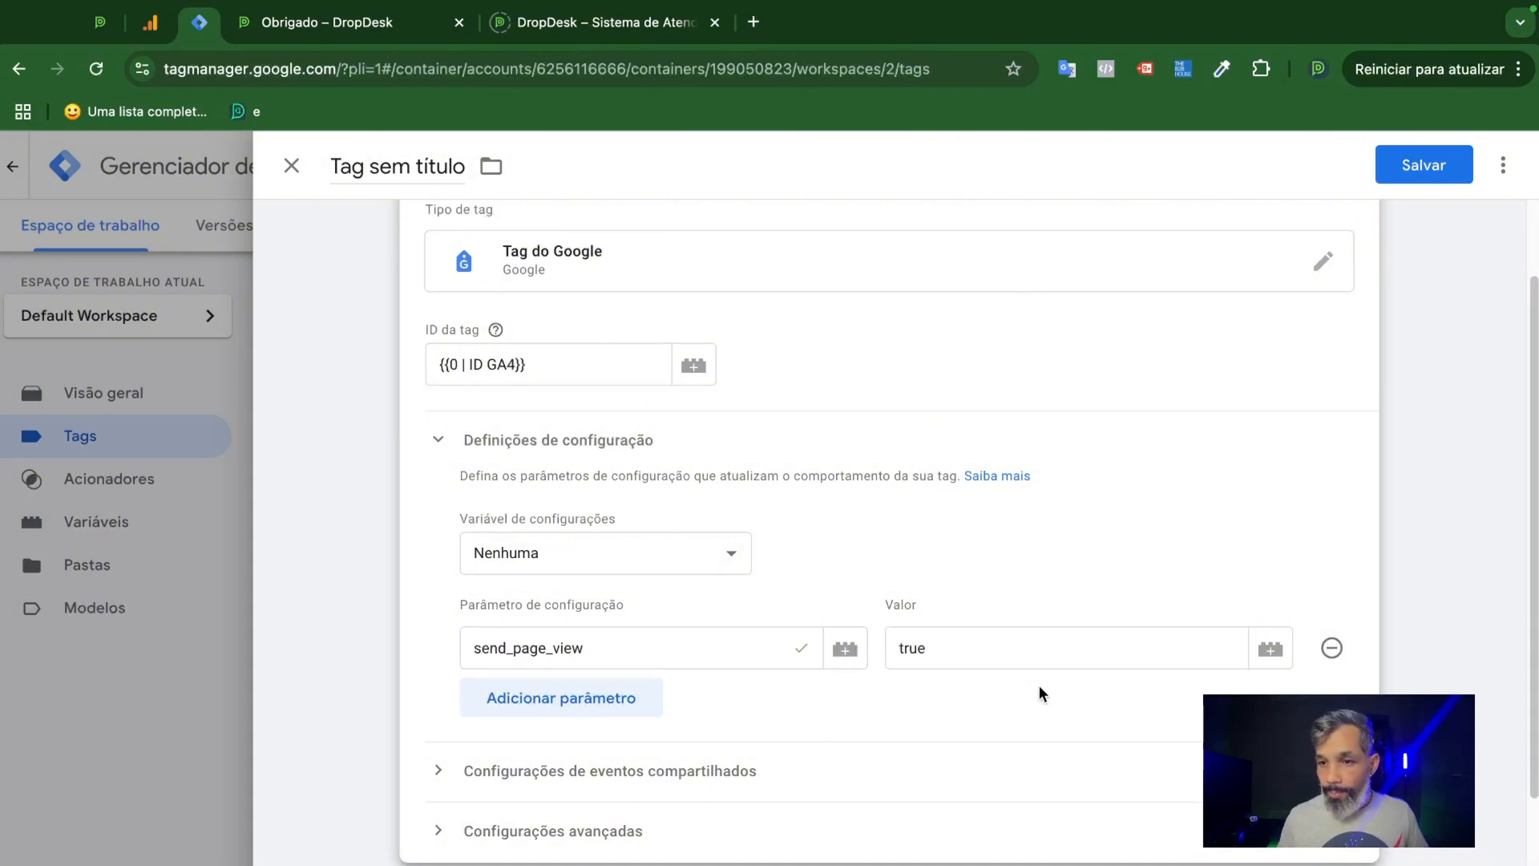
{"action": "scroll", "coordinate": [989, 604], "scroll_direction": "up", "scroll_amount": 1}
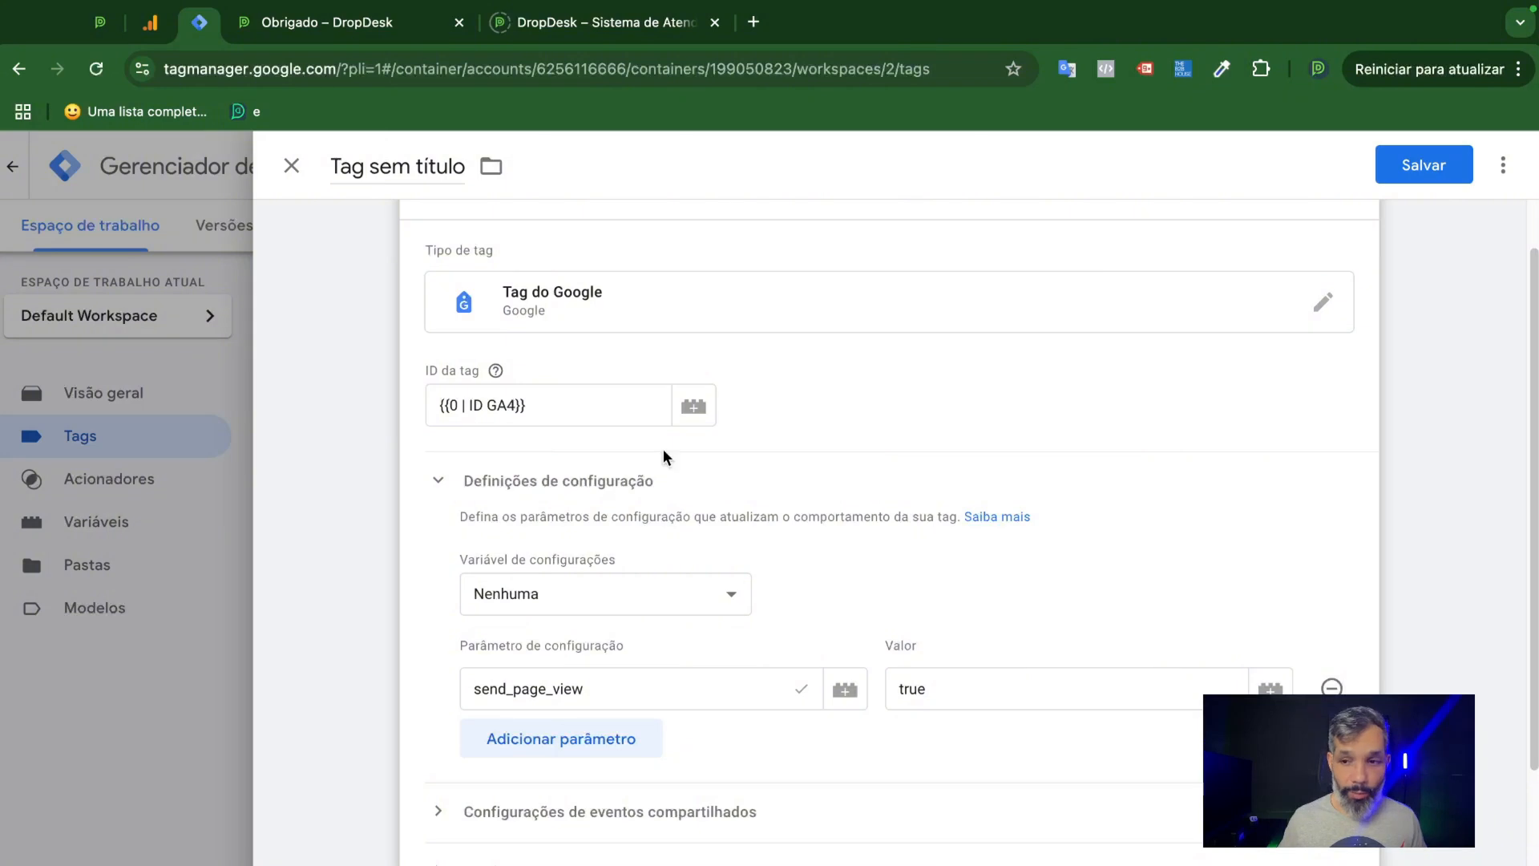
{"action": "scroll", "coordinate": [858, 540], "scroll_direction": "down", "scroll_amount": 1}
{"action": "scroll", "coordinate": [818, 575], "scroll_direction": "down", "scroll_amount": 1}
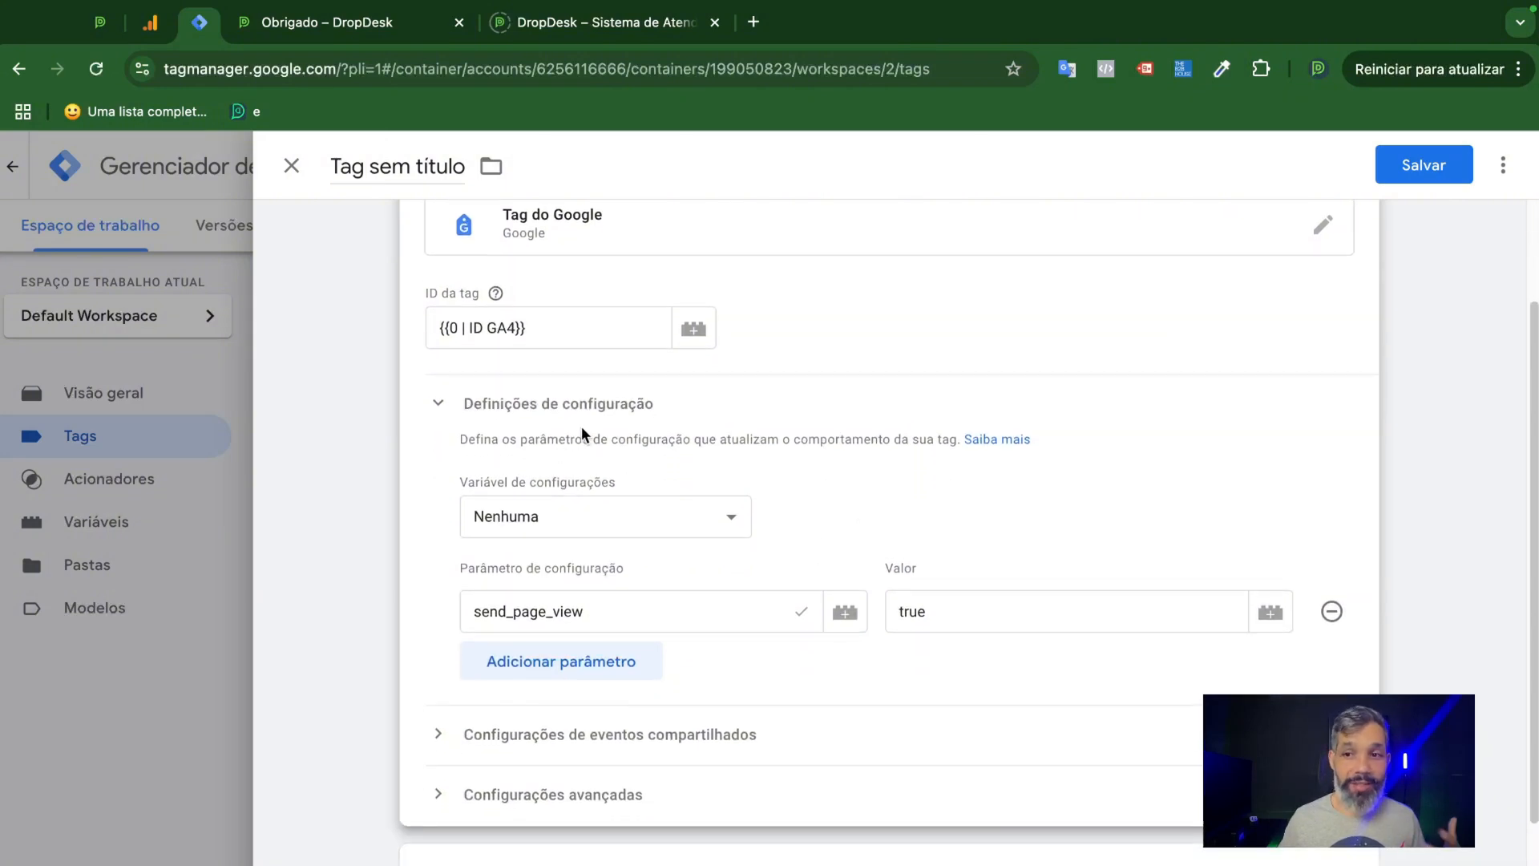
{"action": "left_click", "coordinate": [641, 611]}
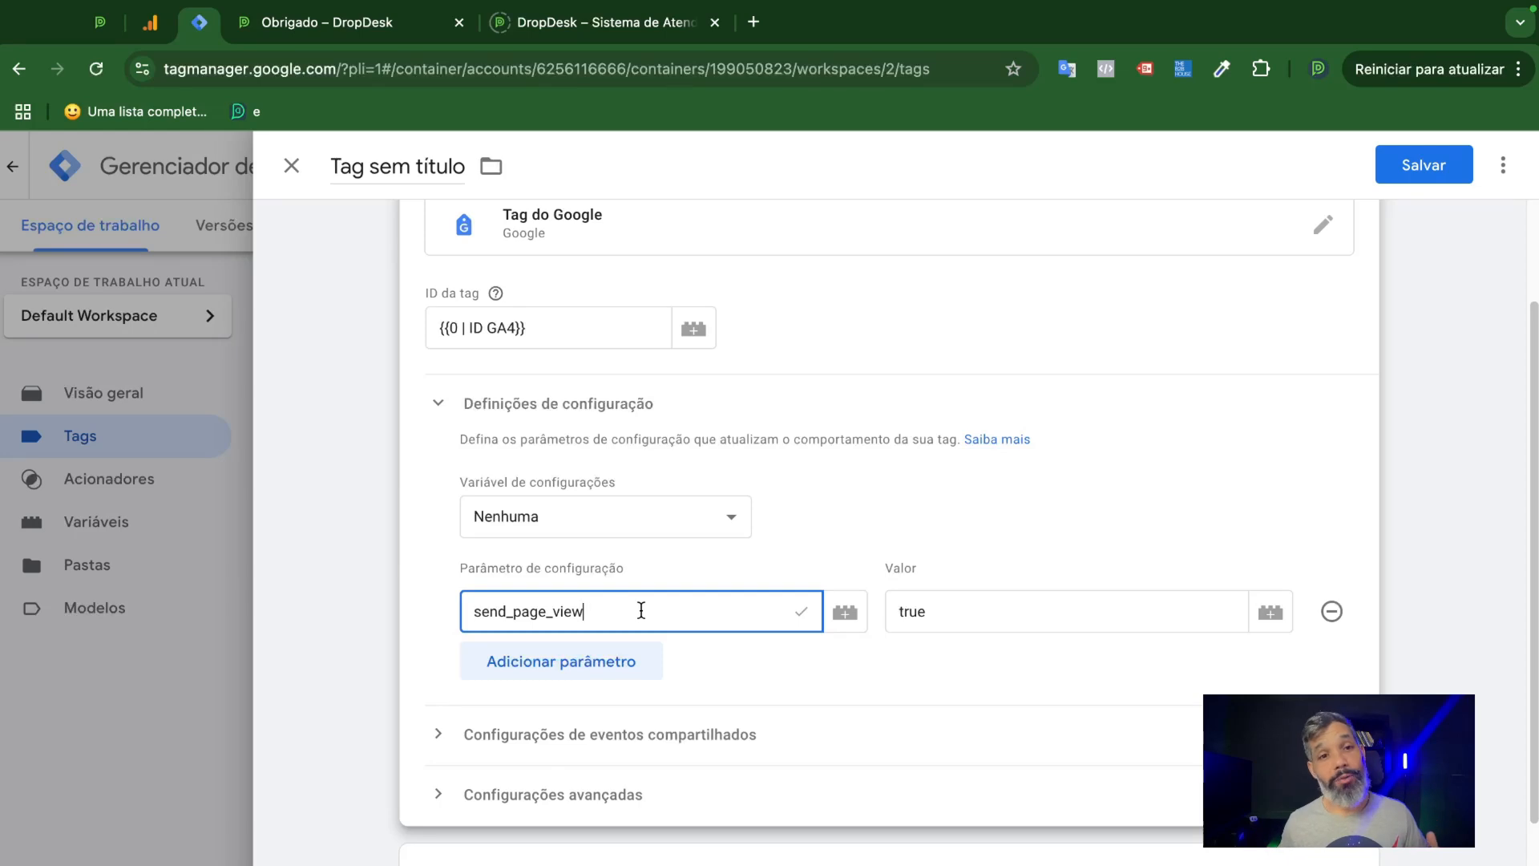
{"action": "left_click", "coordinate": [991, 611]}
{"action": "scroll", "coordinate": [968, 659], "scroll_direction": "down", "scroll_amount": 2}
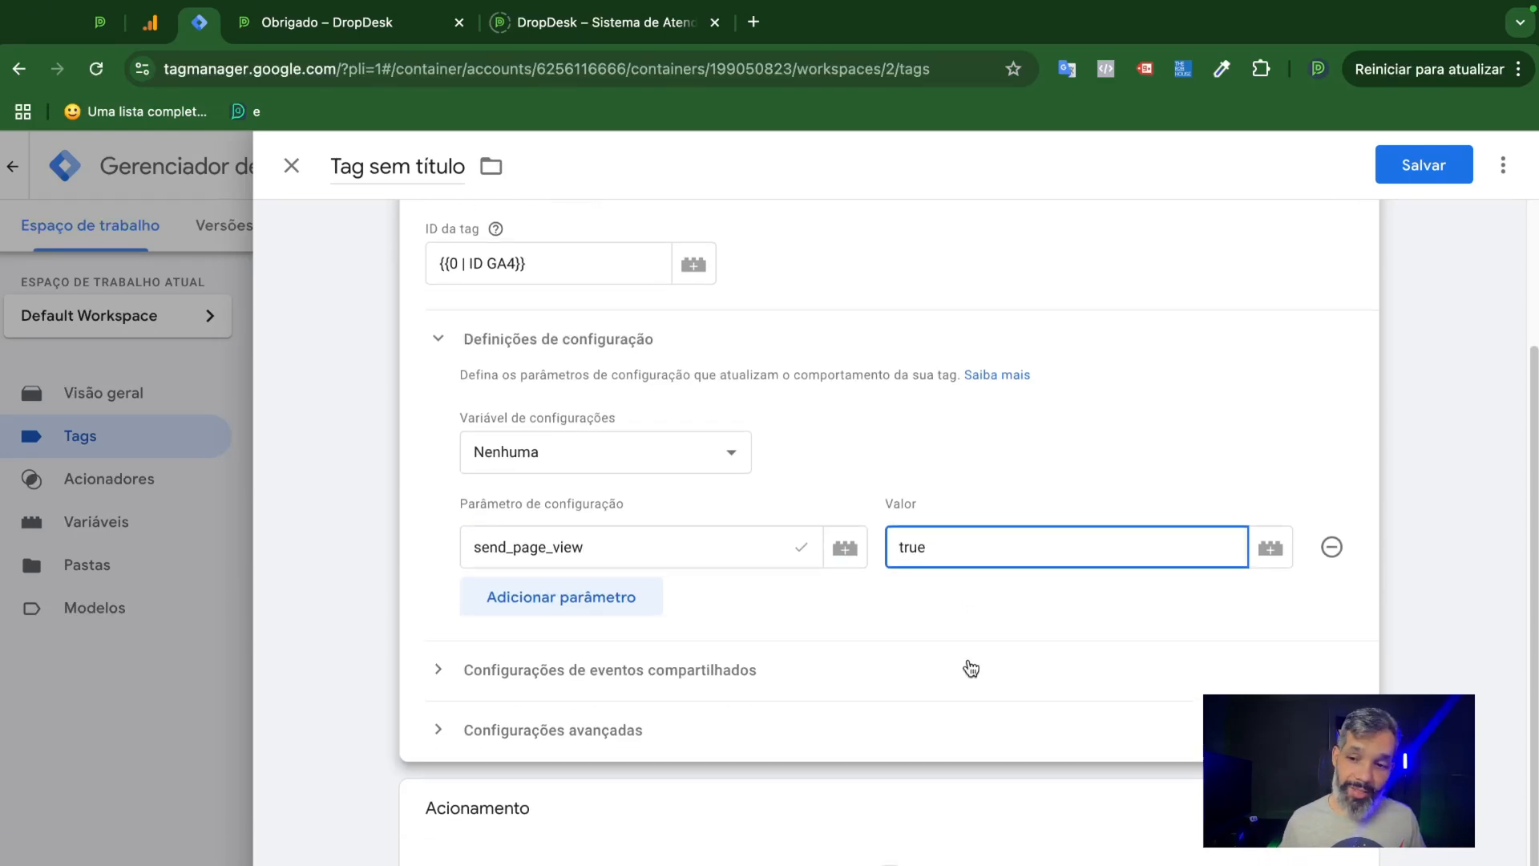
{"action": "scroll", "coordinate": [974, 652], "scroll_direction": "up", "scroll_amount": 2}
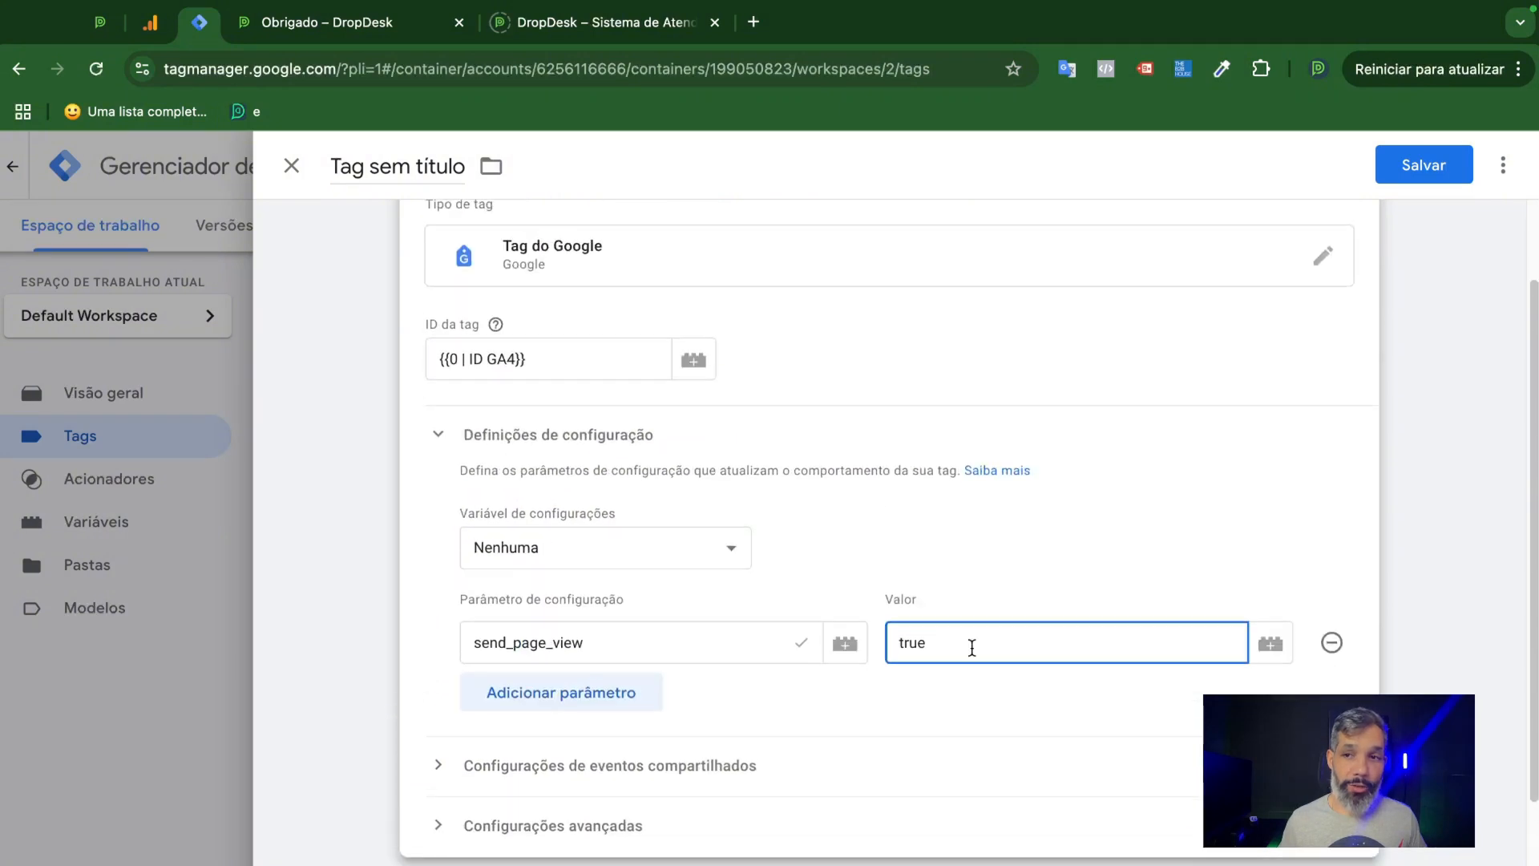
Add Initialization - All Pages as the tag's firing trigger.
{"action": "scroll", "coordinate": [972, 648], "scroll_direction": "down", "scroll_amount": 3}
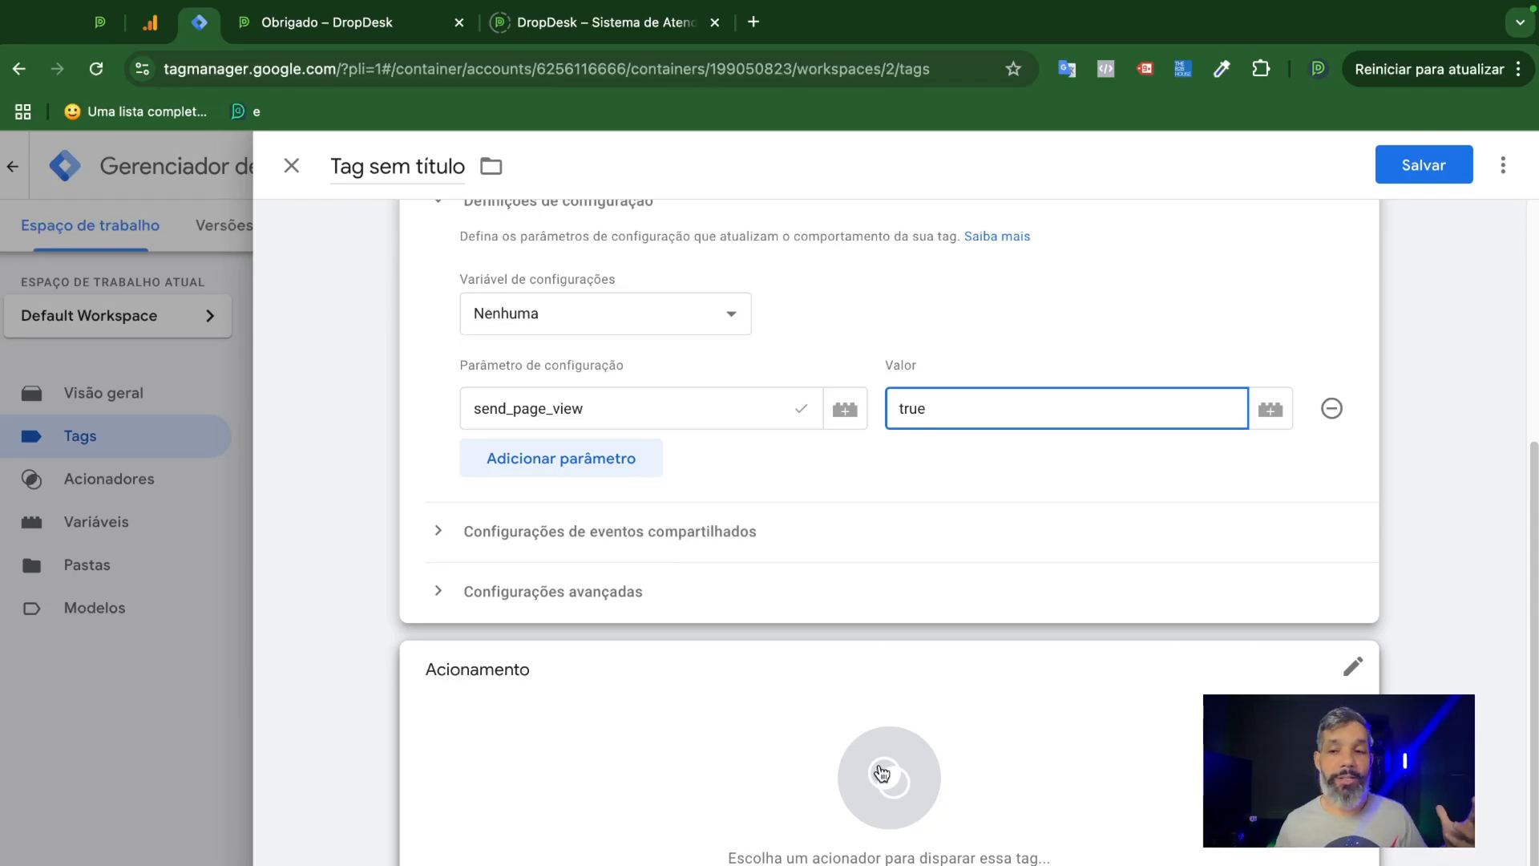
{"action": "left_click", "coordinate": [768, 750]}
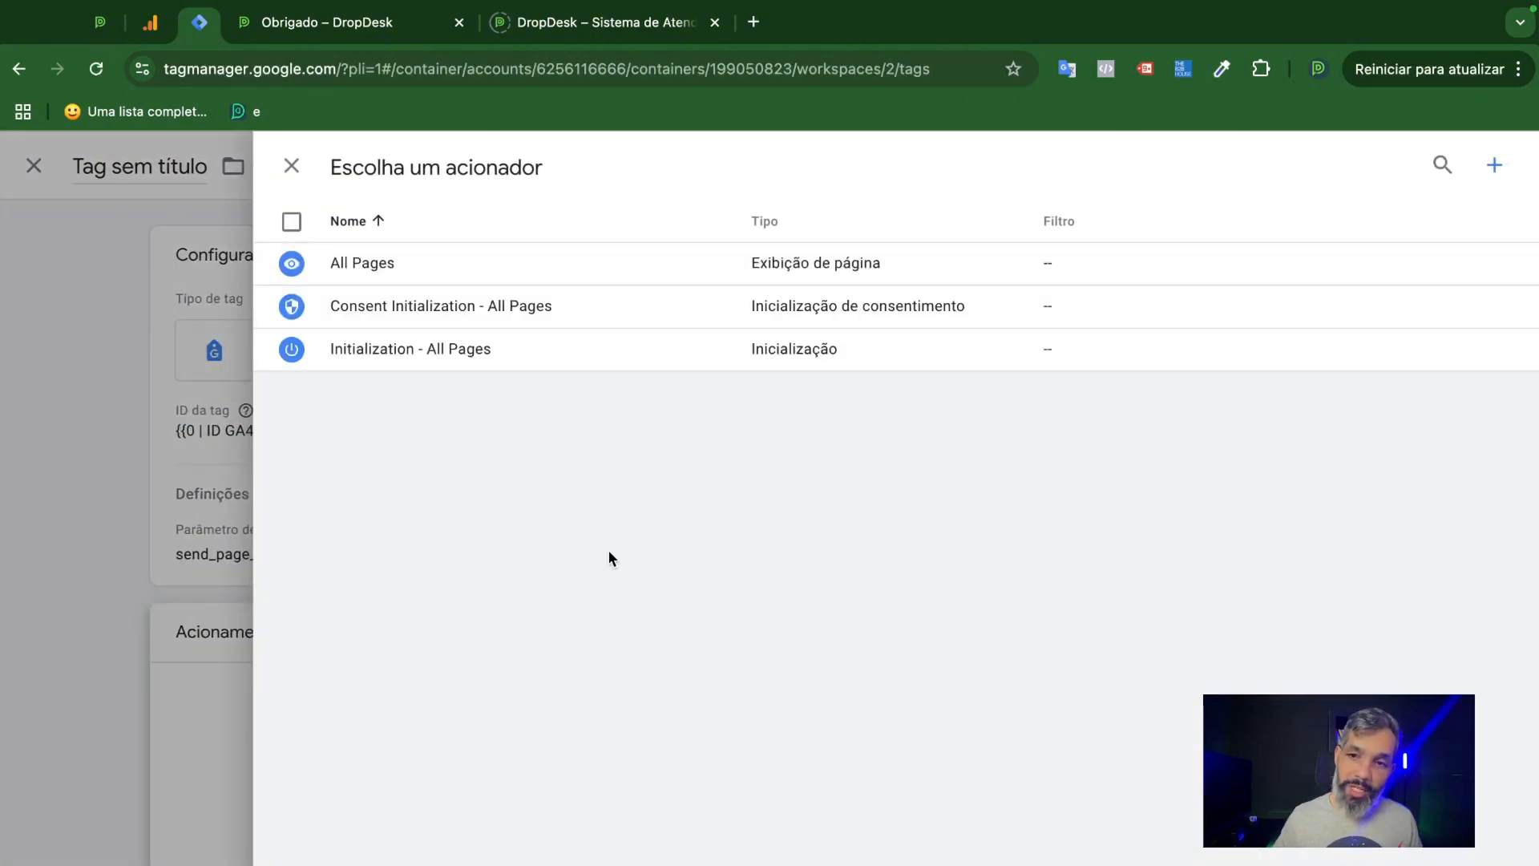
{"action": "left_click", "coordinate": [461, 351]}
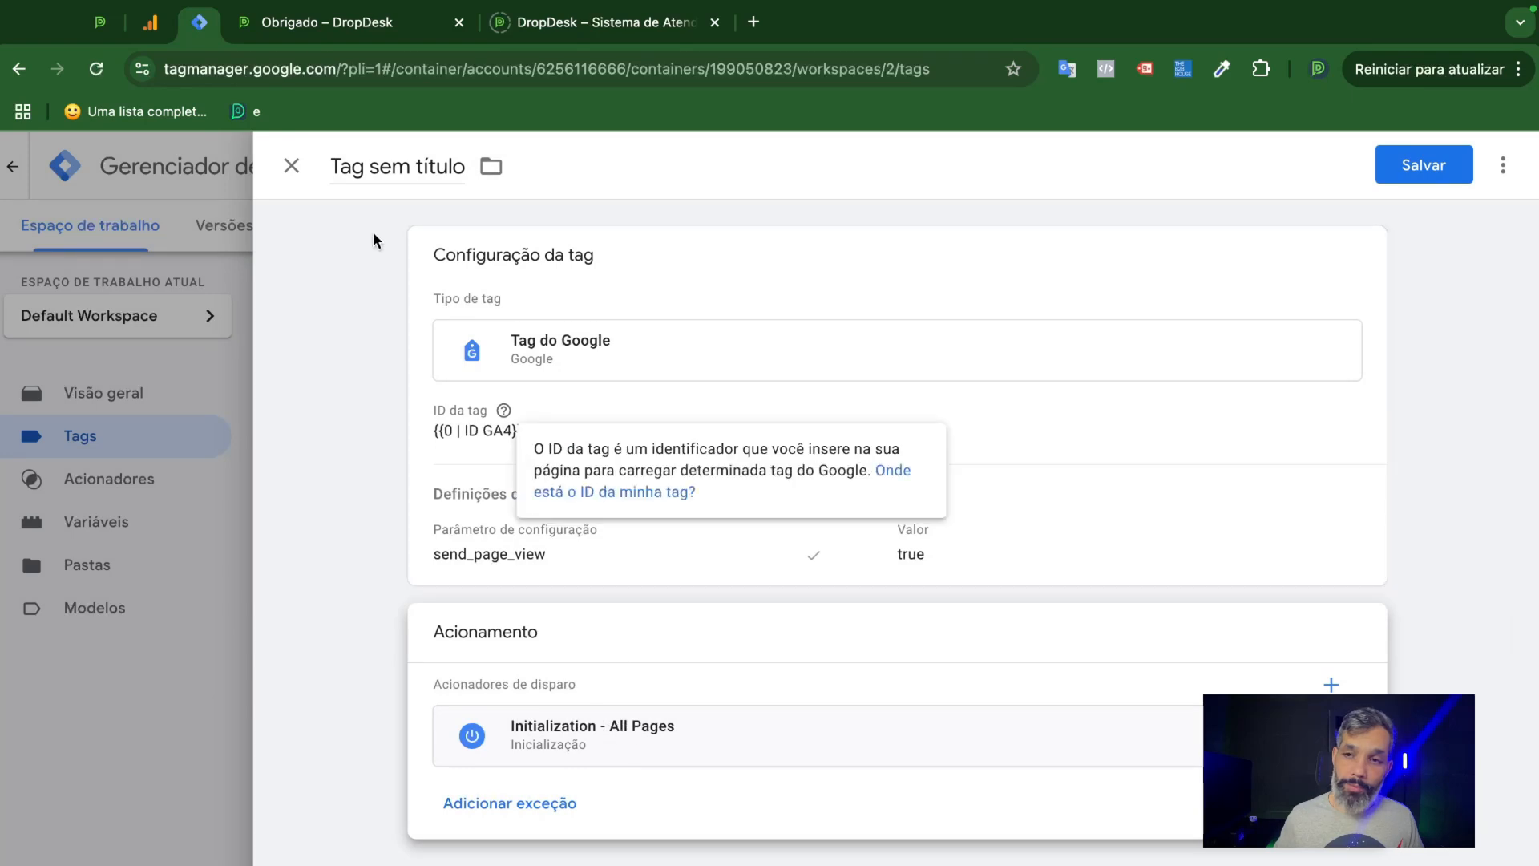
Name the tag 01 | GA4 and save it.
{"action": "left_click", "coordinate": [369, 156]}
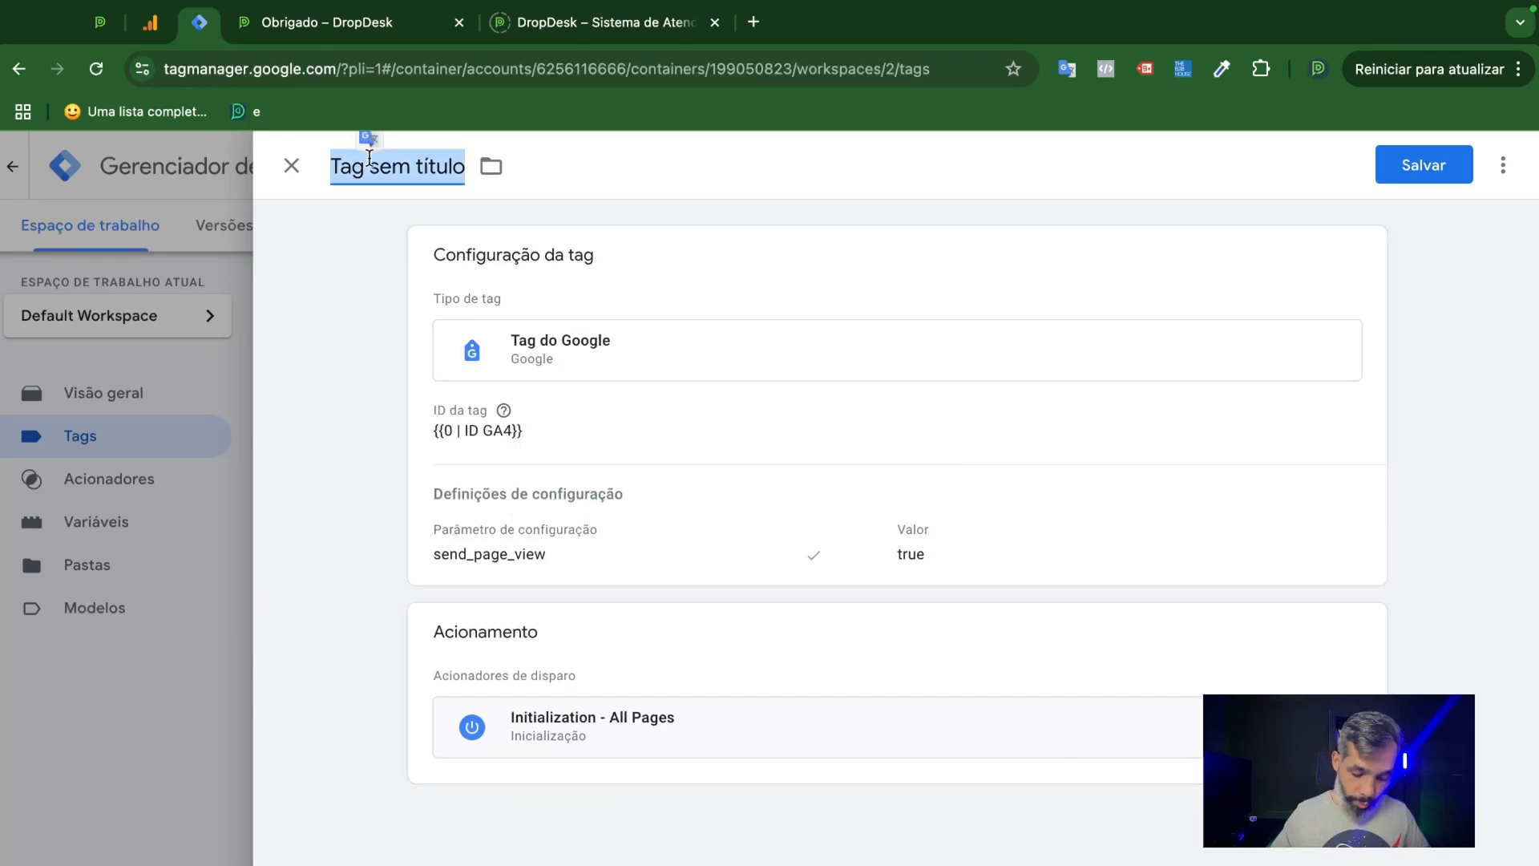
{"action": "type", "text": "01 "}
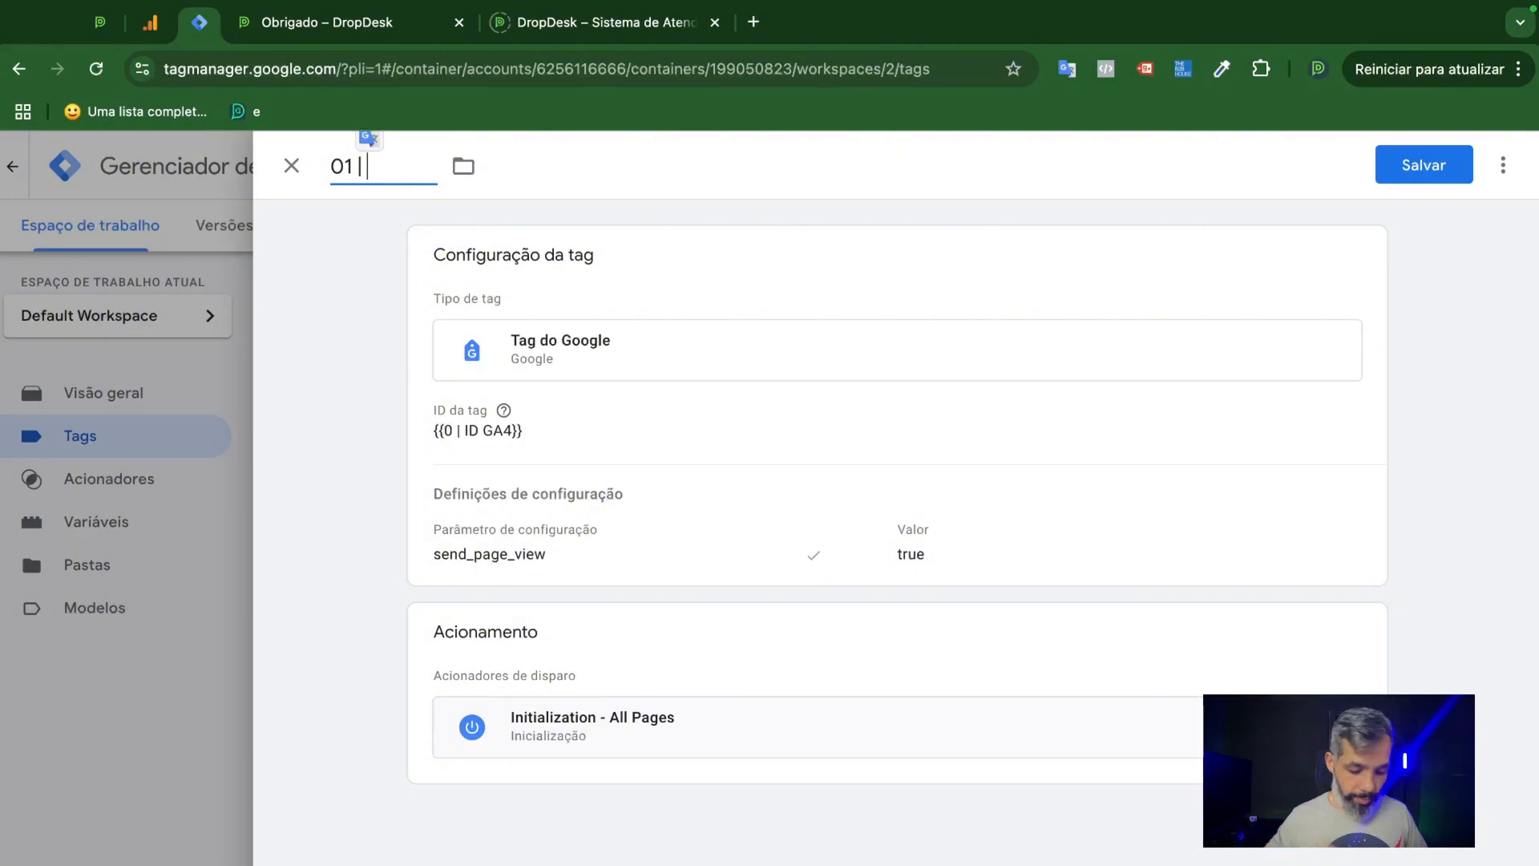
{"action": "type", "text": "| GA$"}
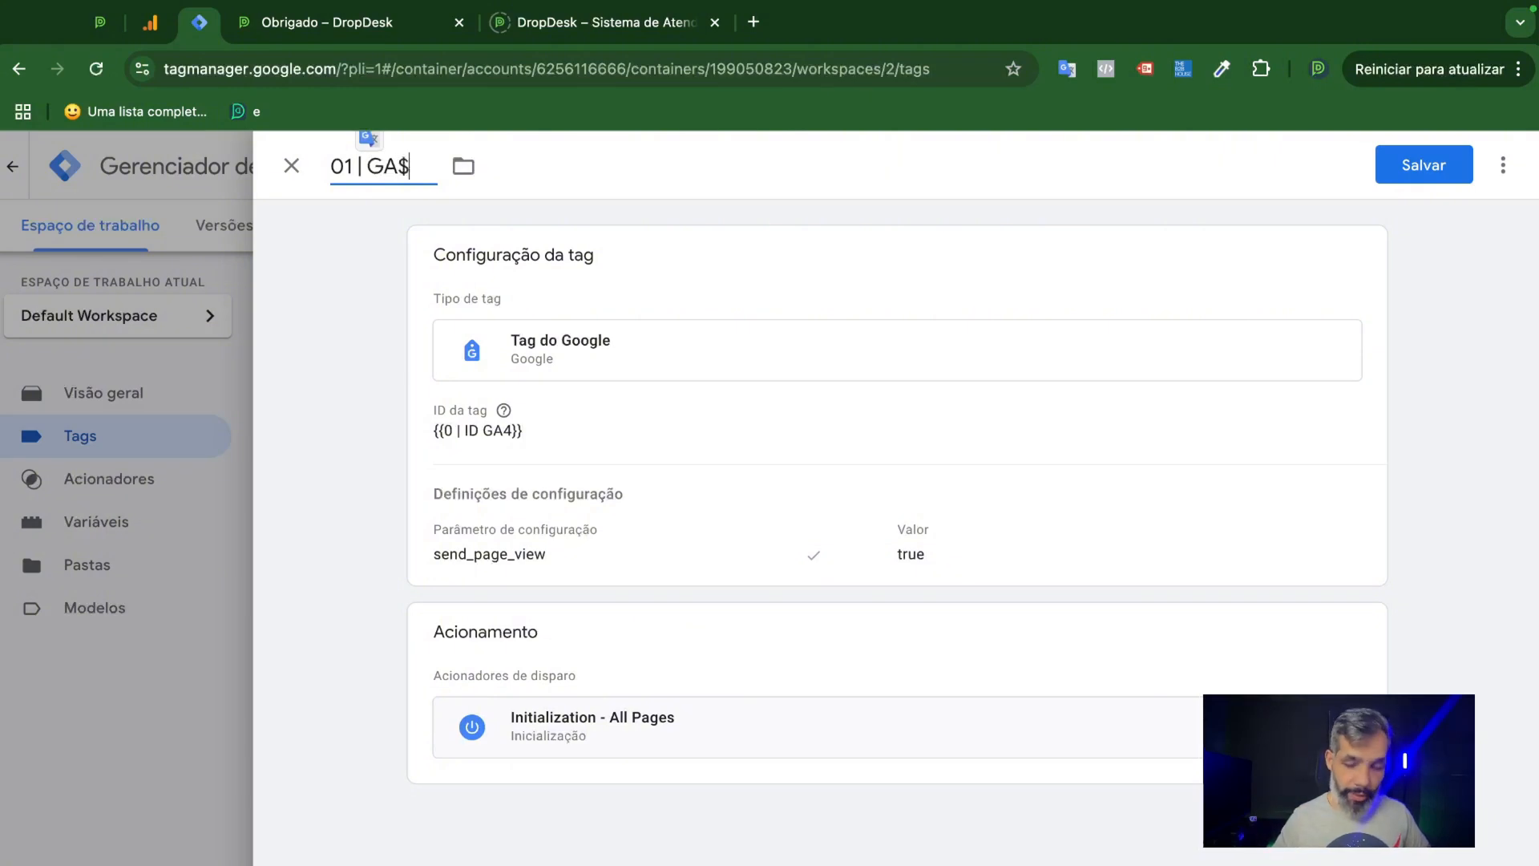
{"action": "key", "text": "BackSpace"}
{"action": "type", "text": "4"}
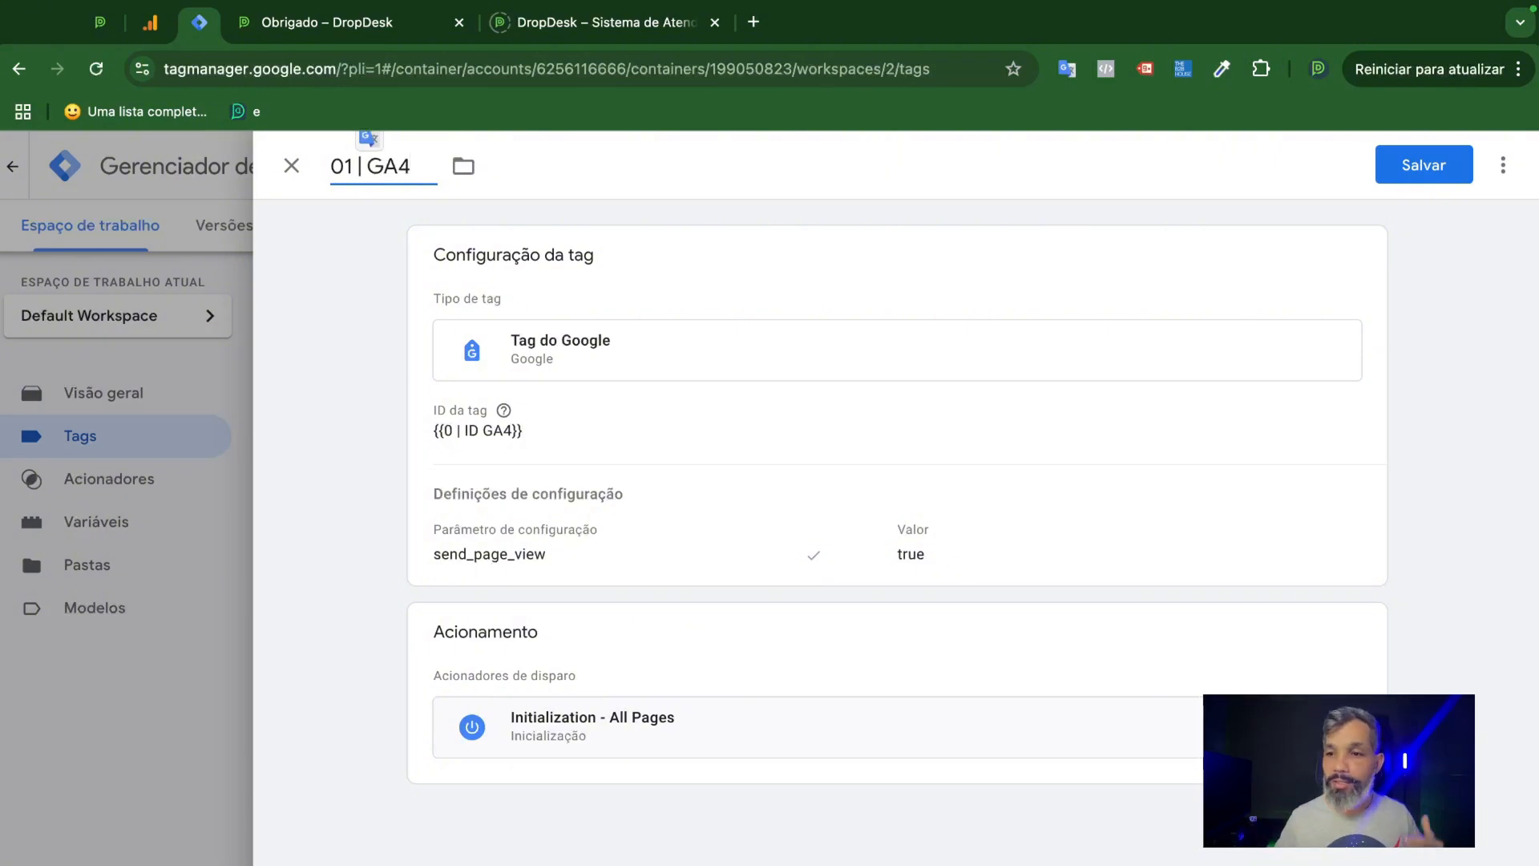
{"action": "left_click", "coordinate": [1422, 169]}
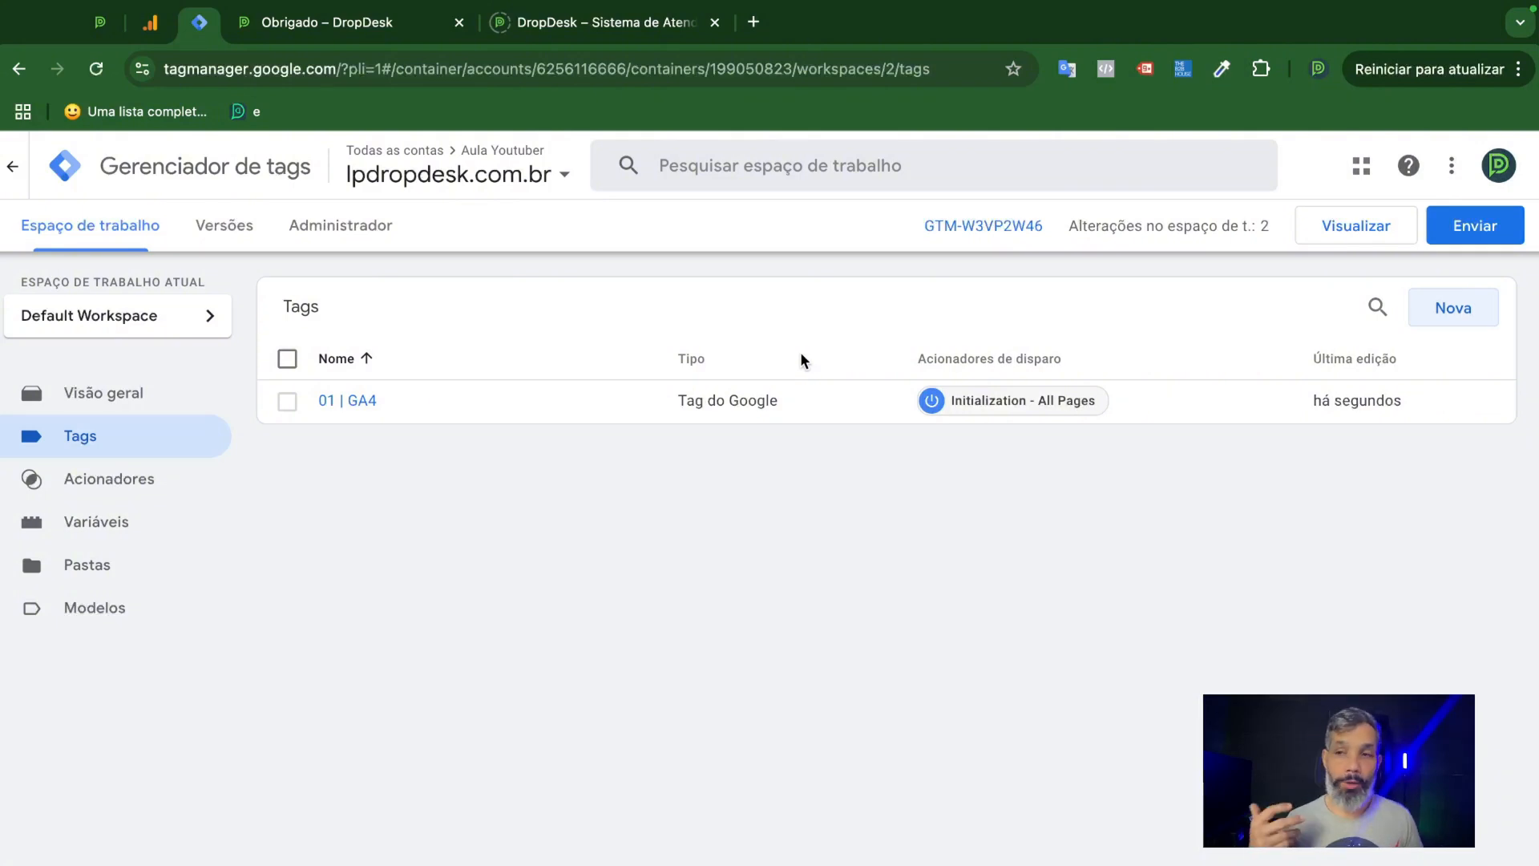
{"action": "left_click", "coordinate": [1353, 232]}
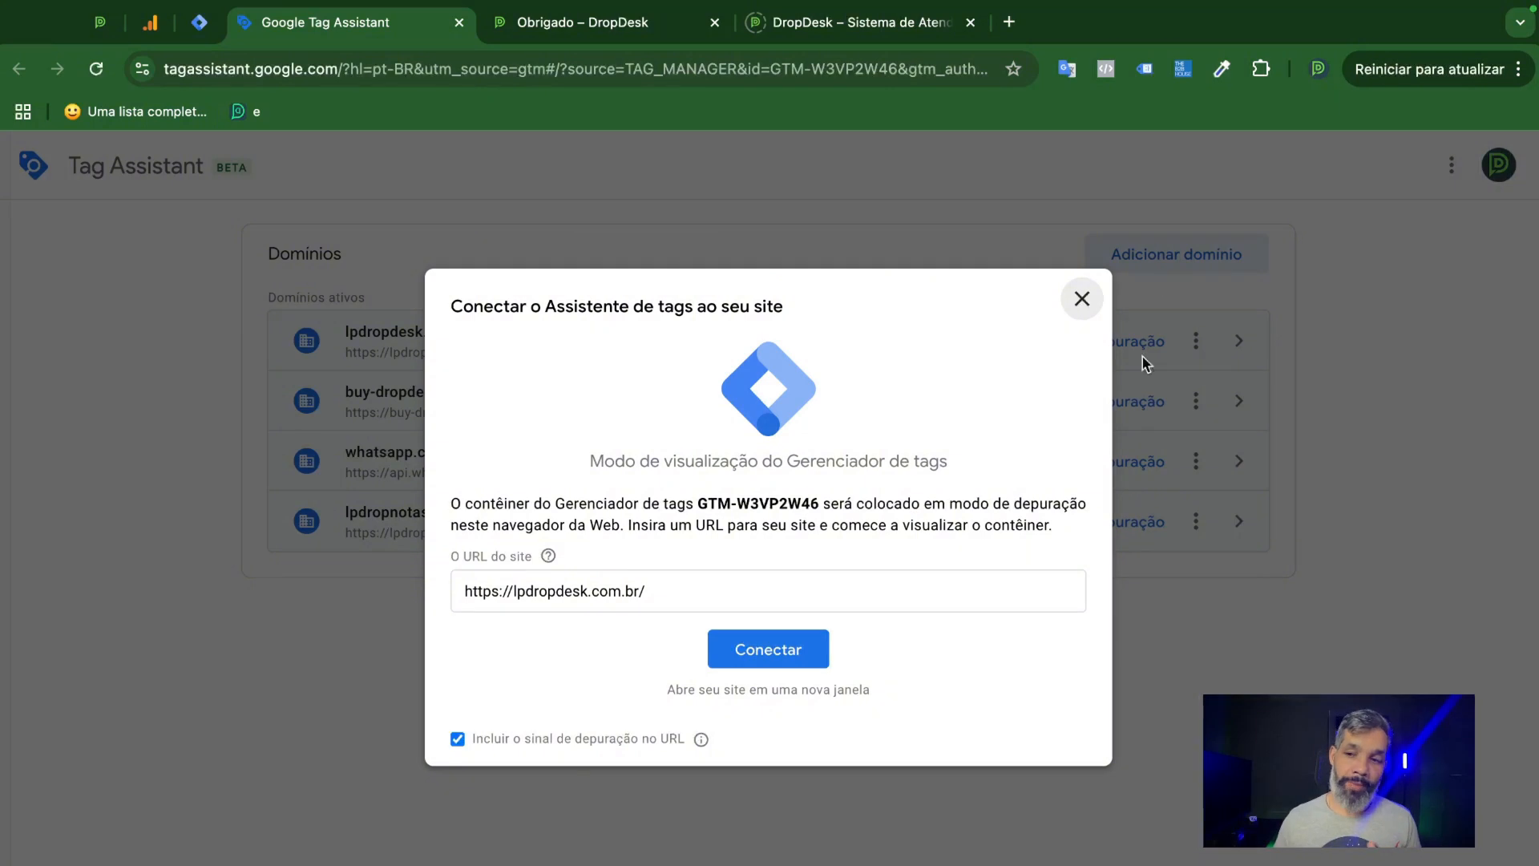
{"action": "left_click", "coordinate": [694, 589]}
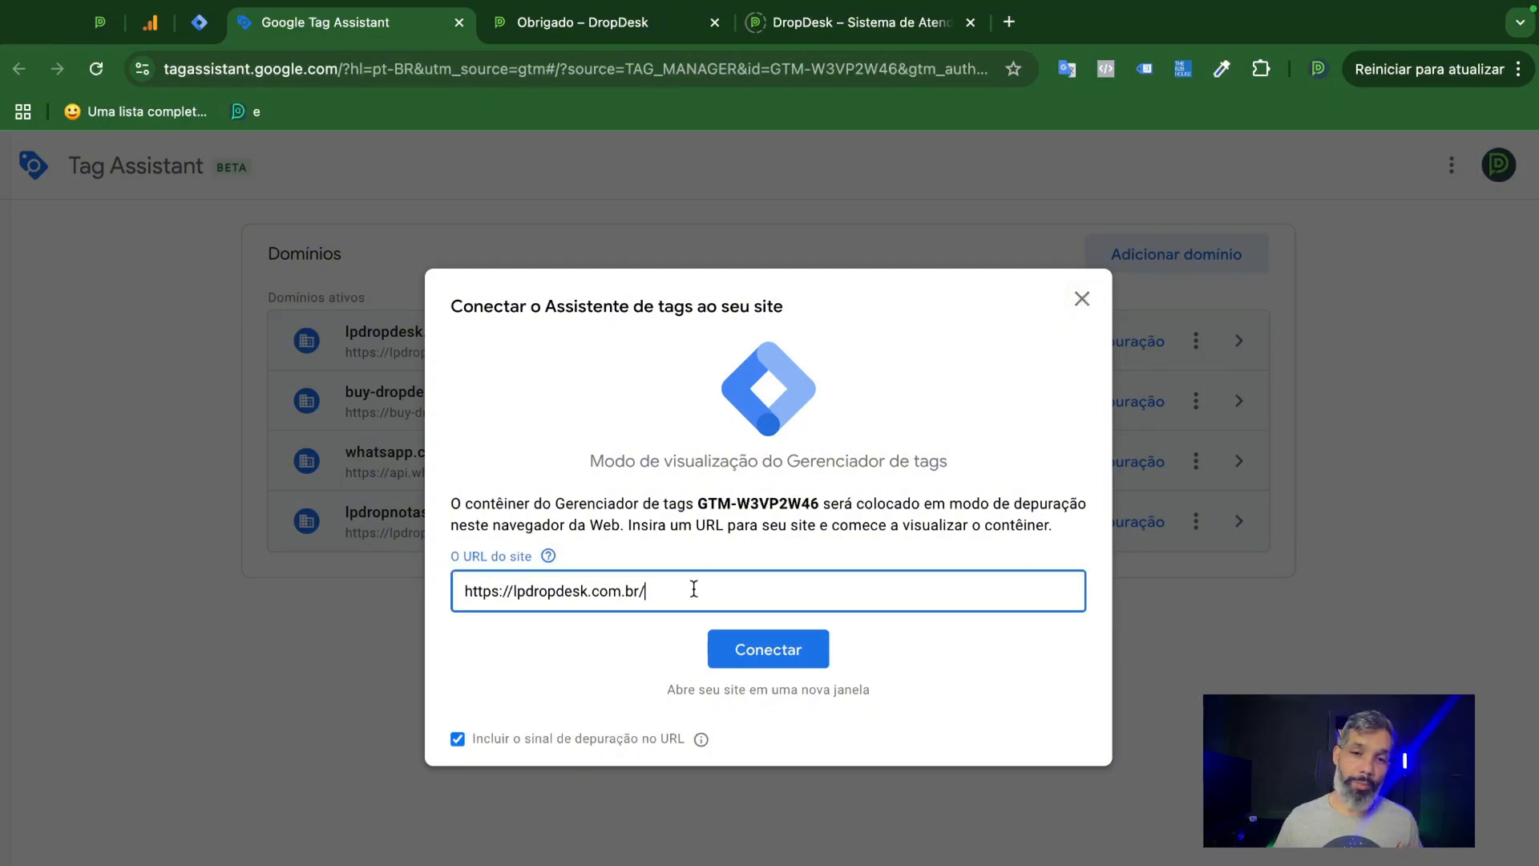
{"action": "left_click_drag", "start_coordinate": [702, 589], "coordinate": [454, 591]}
{"action": "left_click", "coordinate": [896, 26]}
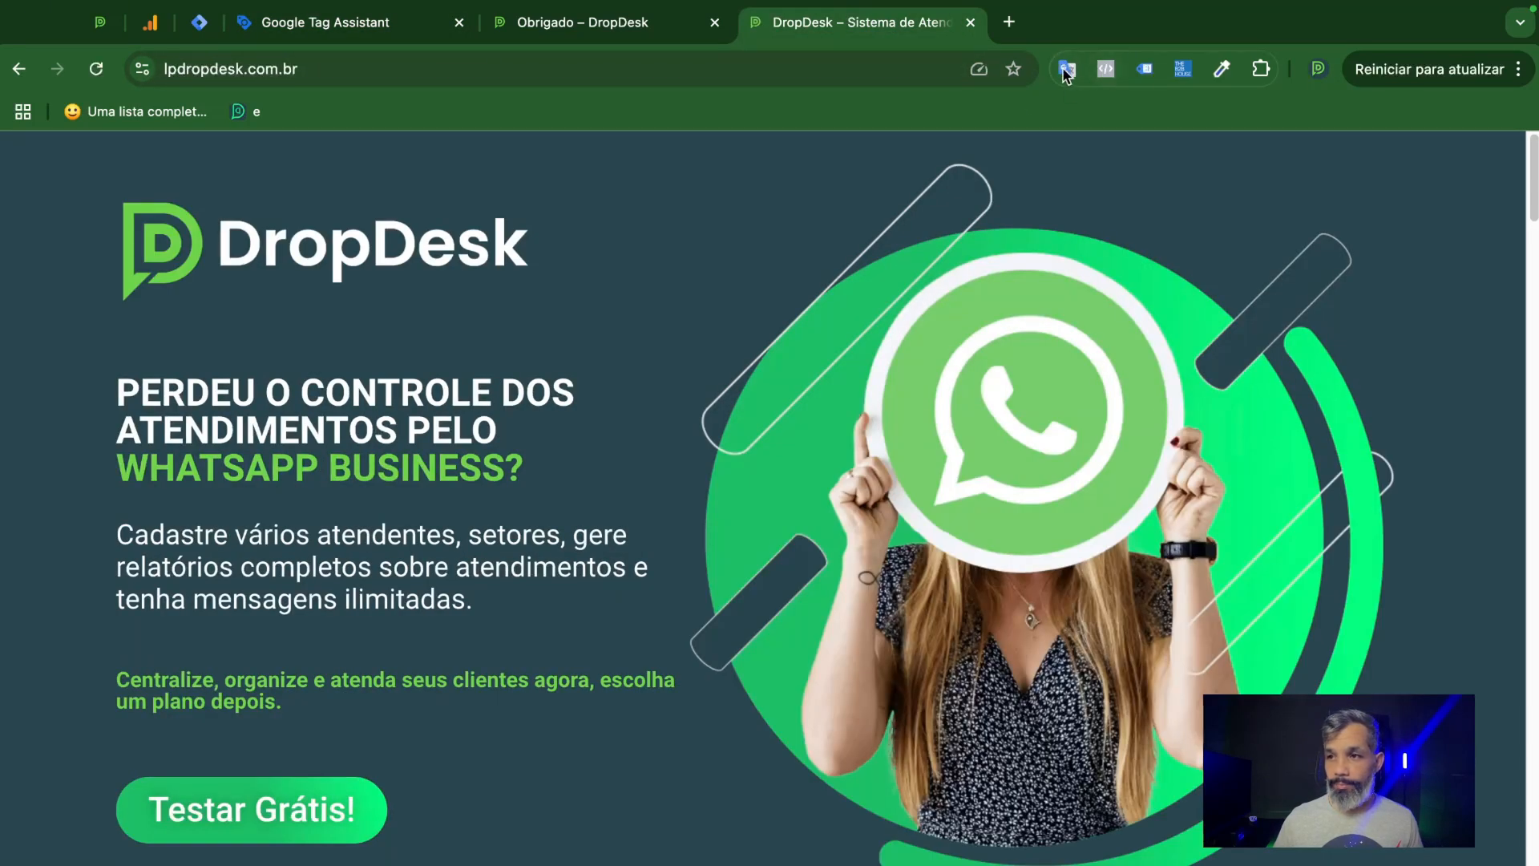
{"action": "left_click", "coordinate": [296, 31]}
{"action": "left_click", "coordinate": [781, 651]}
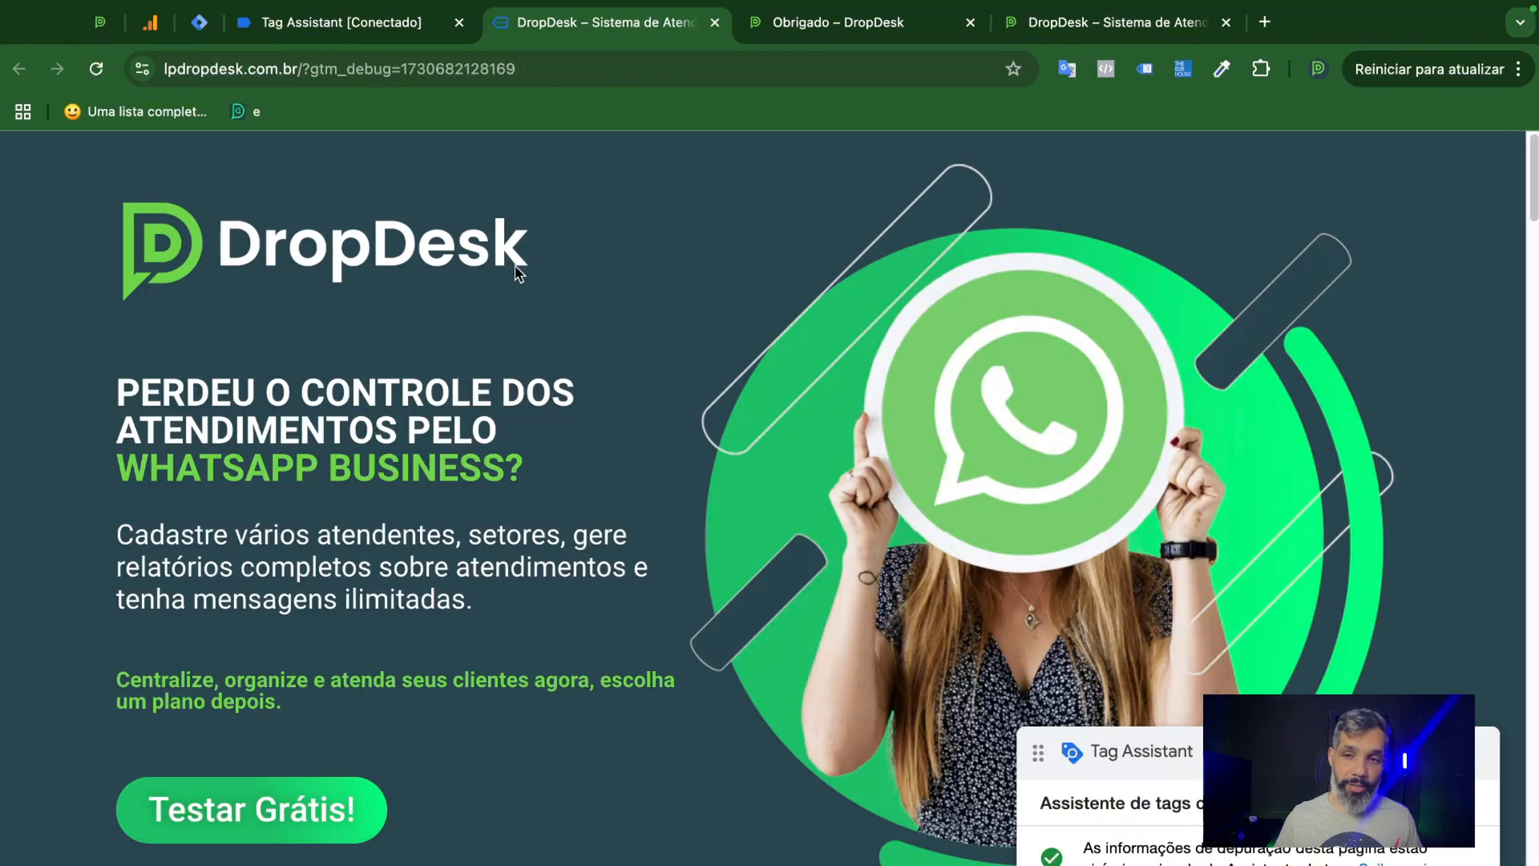
{"action": "left_click", "coordinate": [200, 24]}
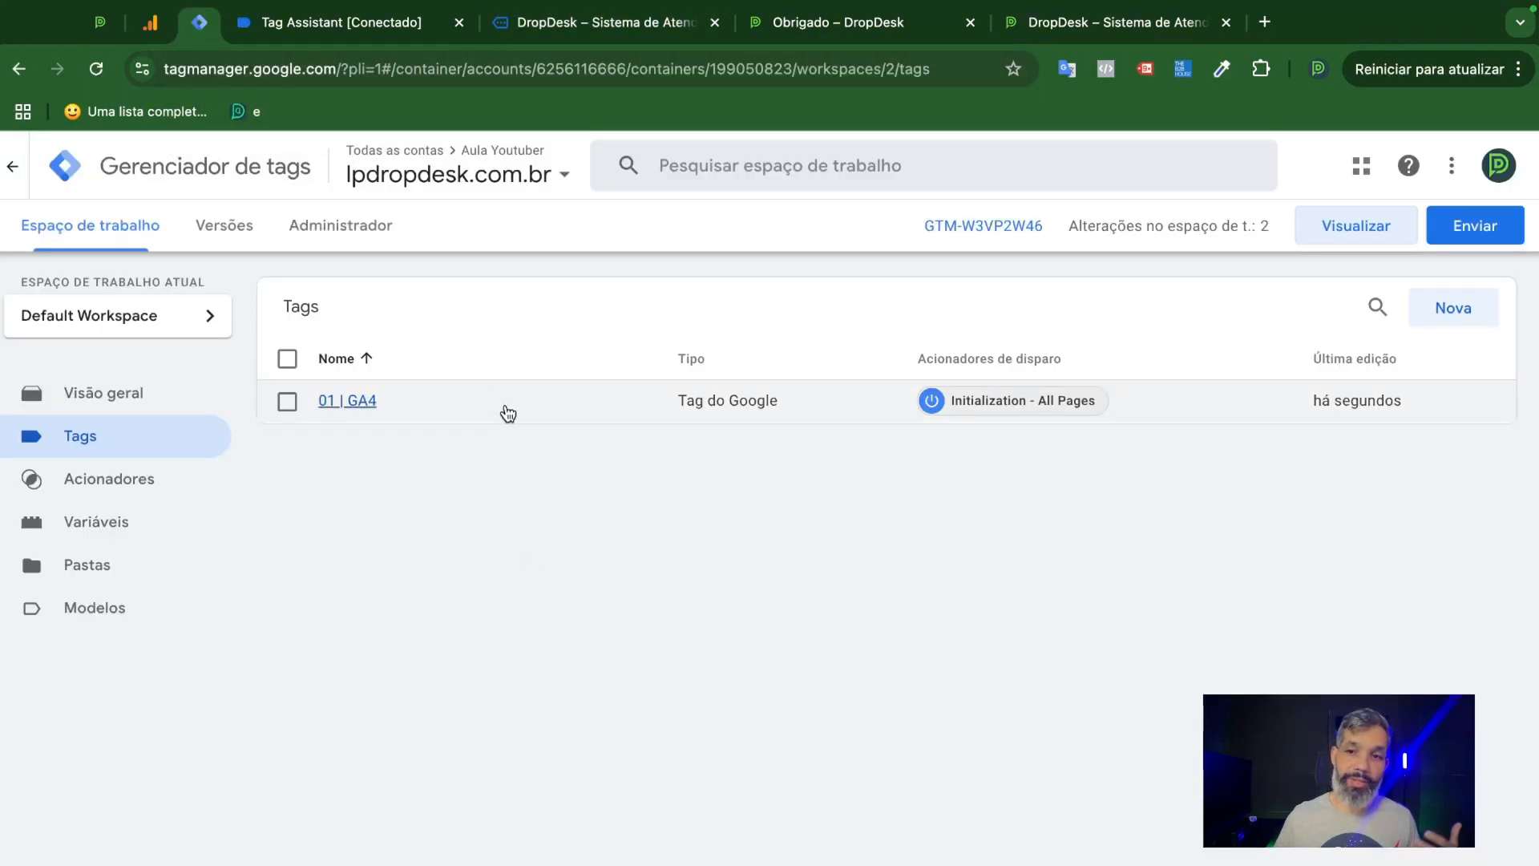
{"action": "left_click", "coordinate": [374, 36]}
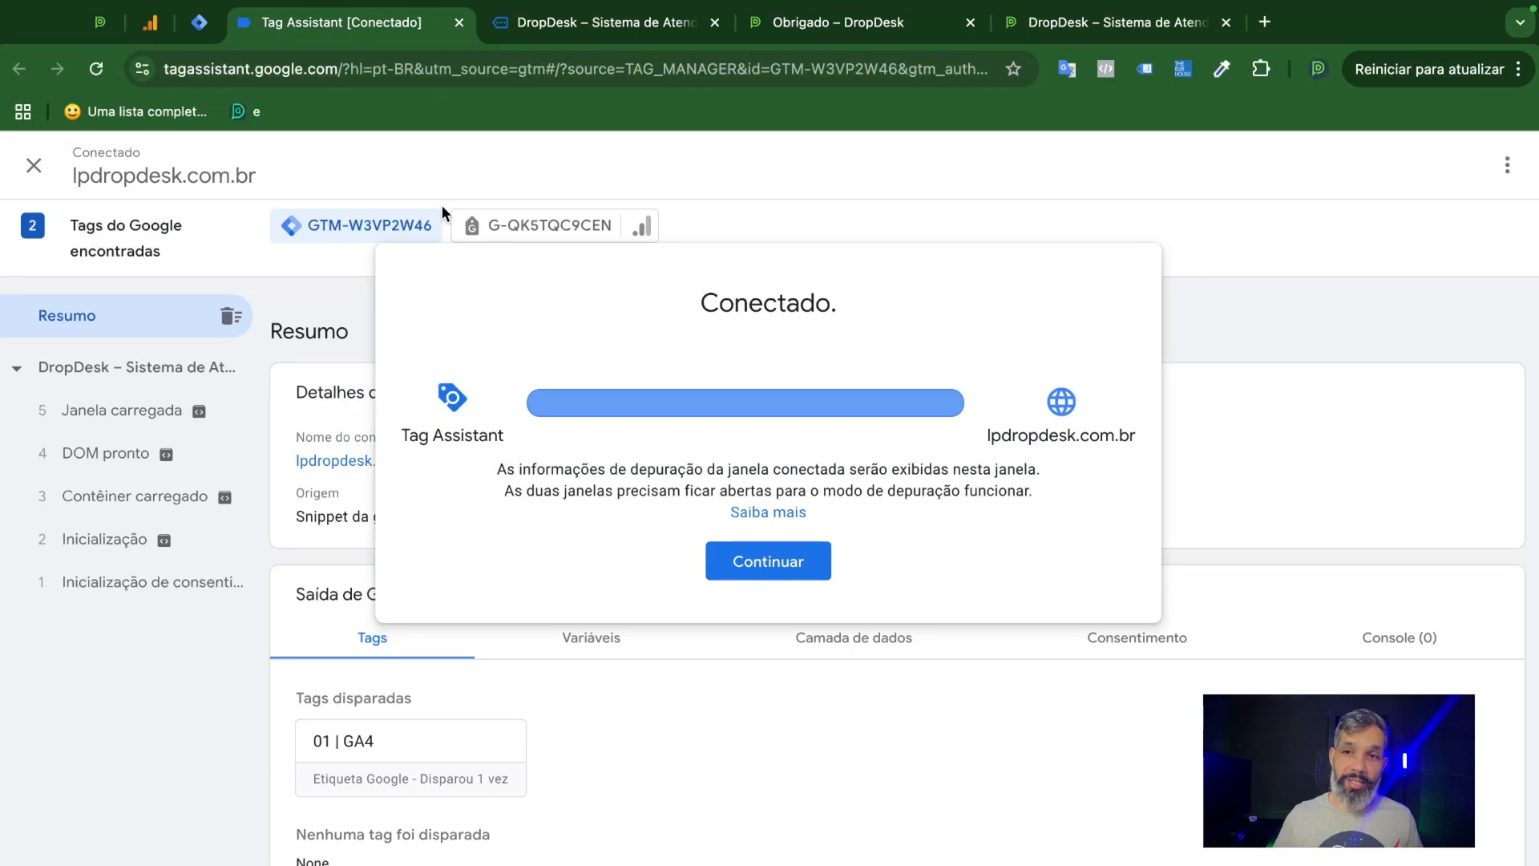
{"action": "left_click", "coordinate": [800, 562]}
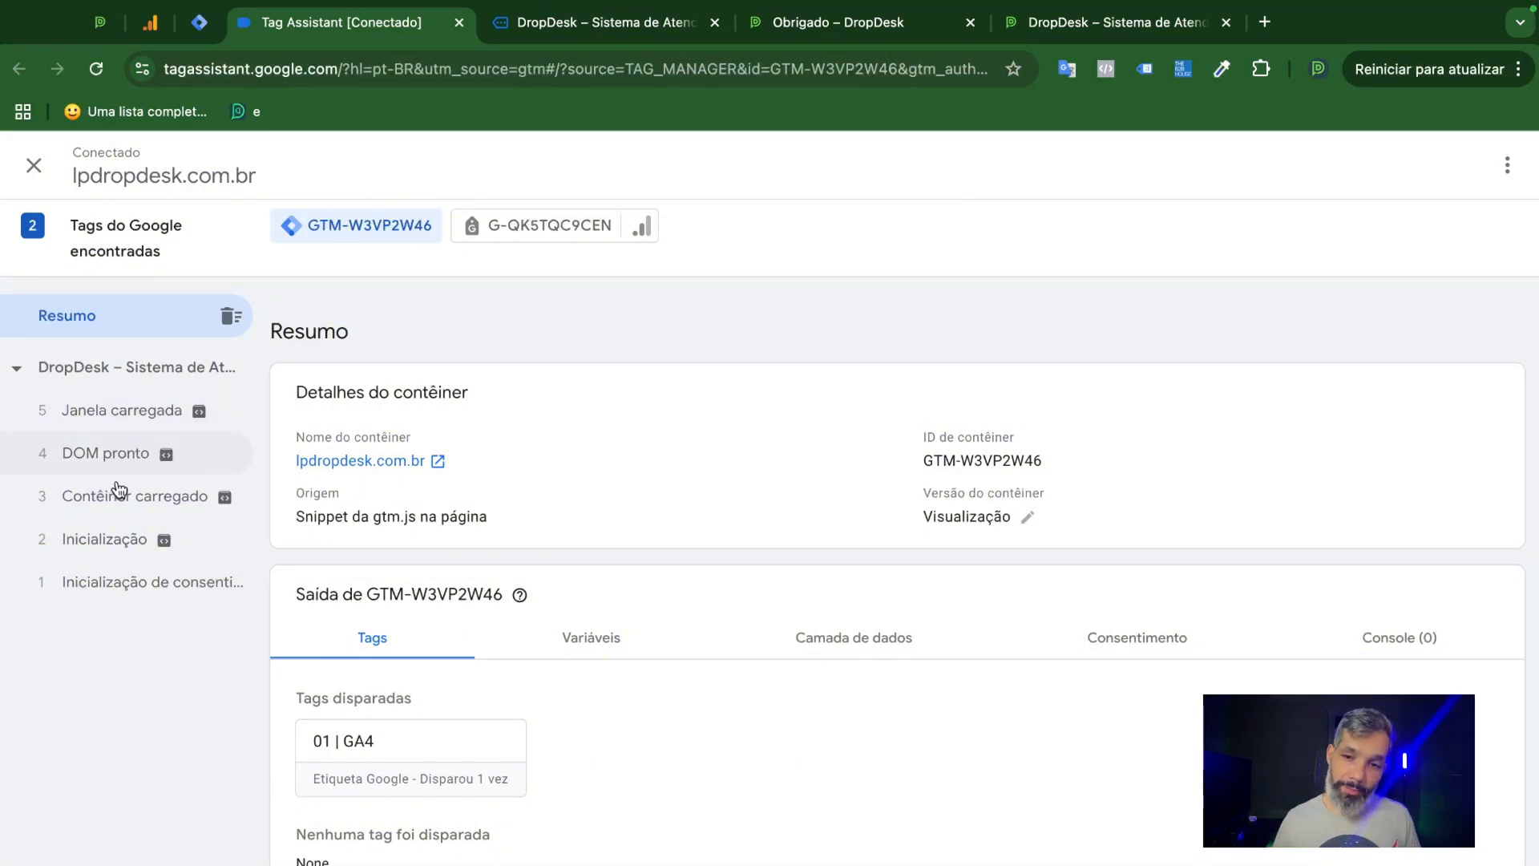
Compare the fired and unfired tags for the Inicialização and Inicialização de consentimento events.
{"action": "left_click", "coordinate": [98, 543]}
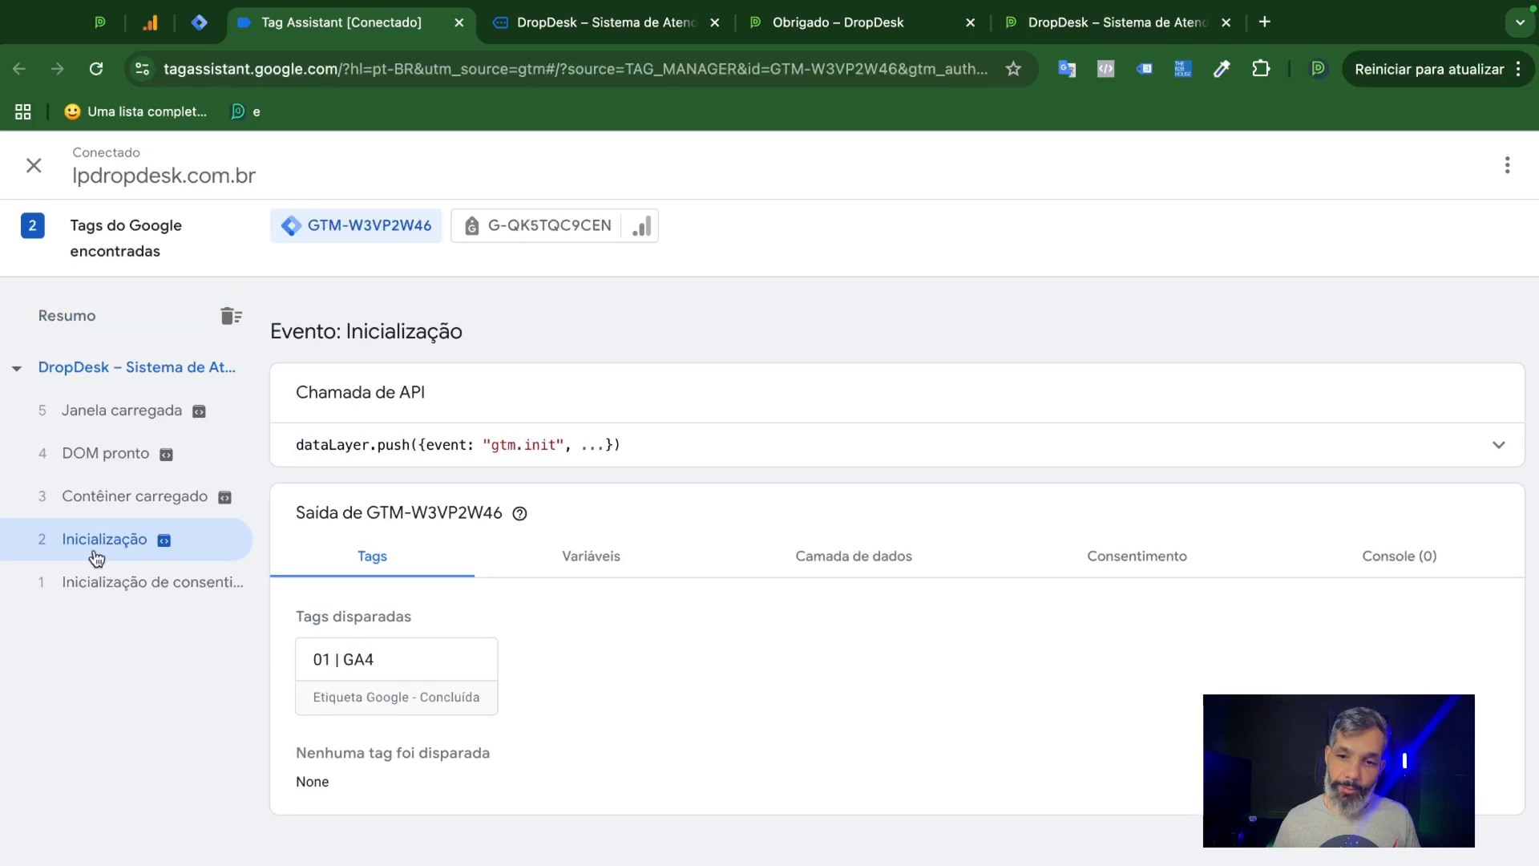
{"action": "left_click", "coordinate": [108, 586]}
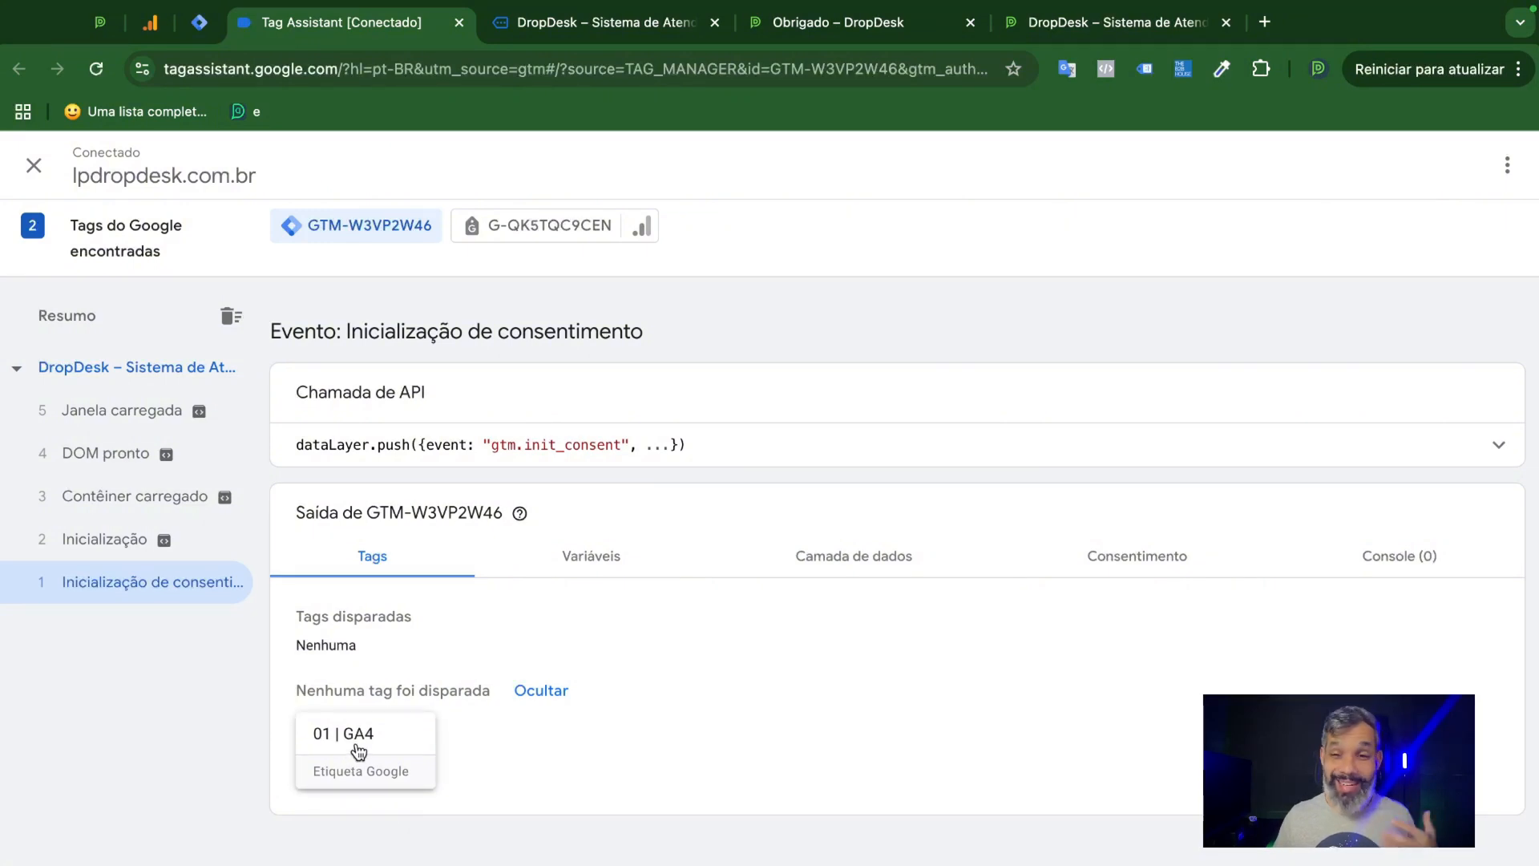
{"action": "left_click_drag", "start_coordinate": [287, 688], "coordinate": [359, 692]}
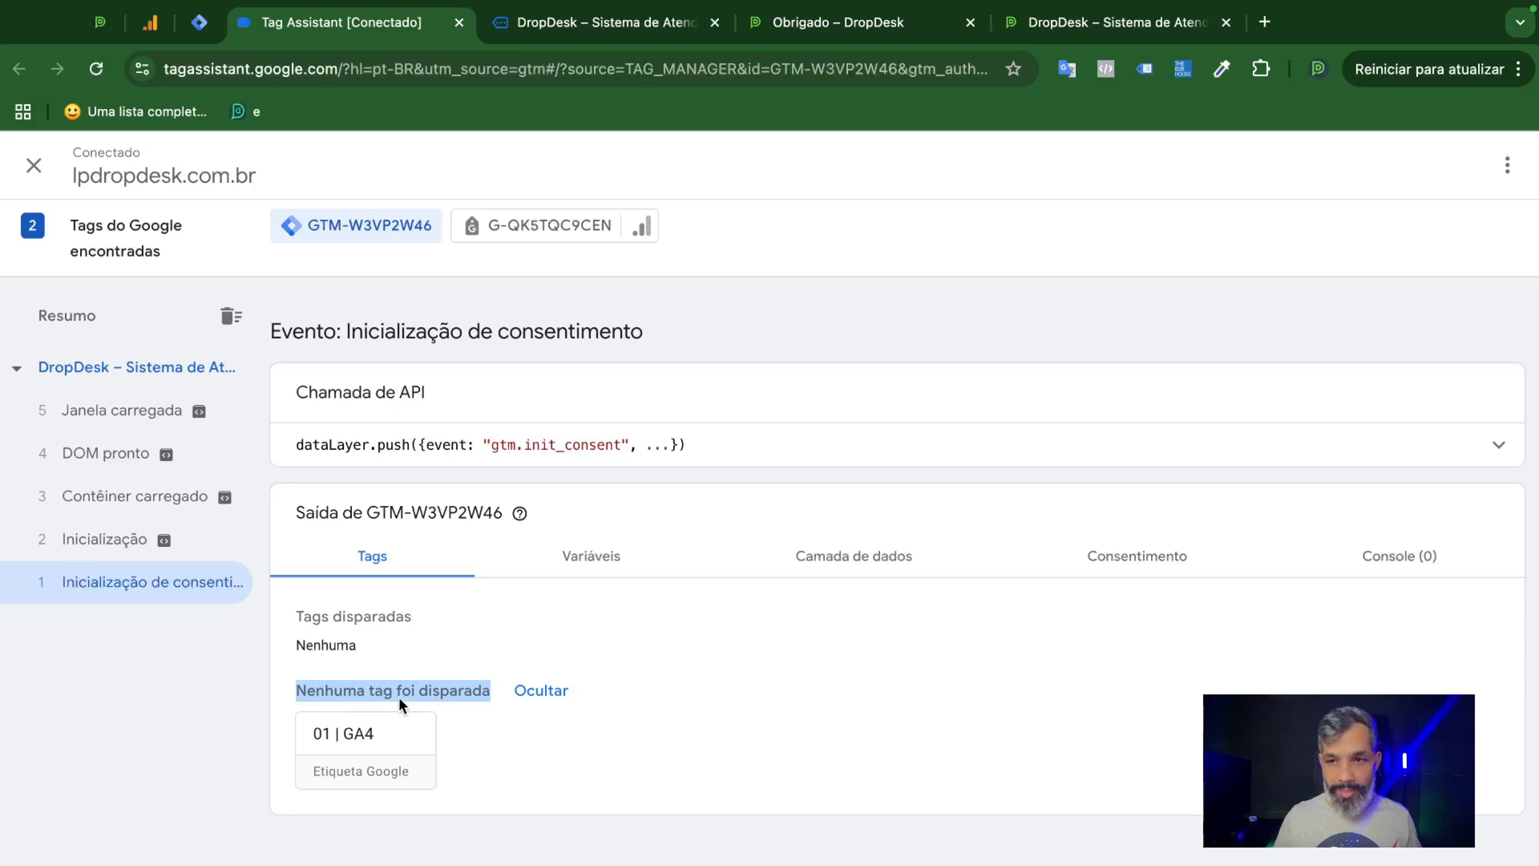
{"action": "left_click", "coordinate": [115, 543]}
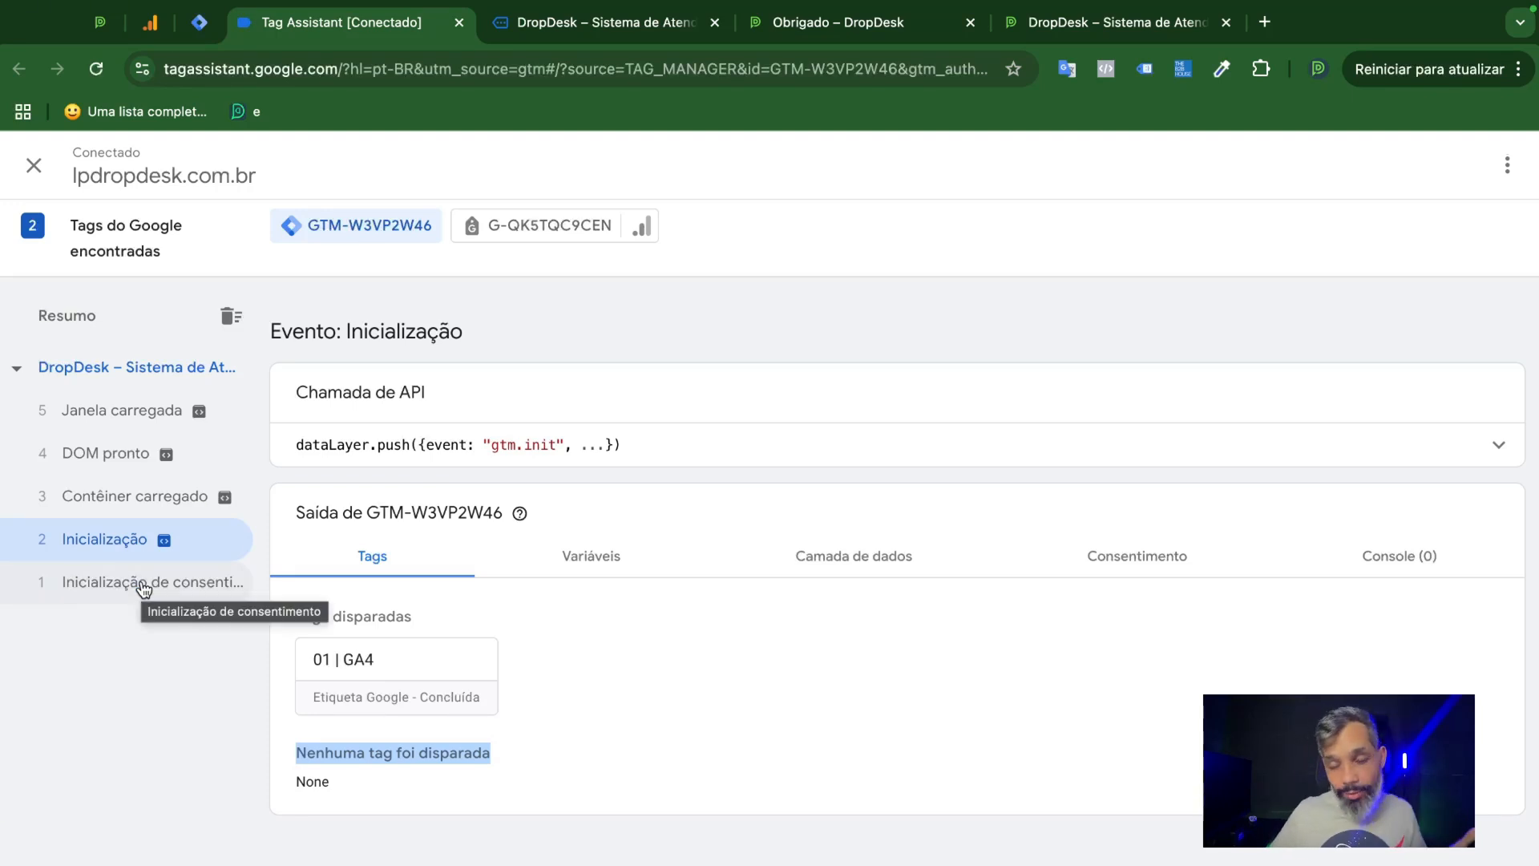
{"action": "left_click", "coordinate": [556, 658]}
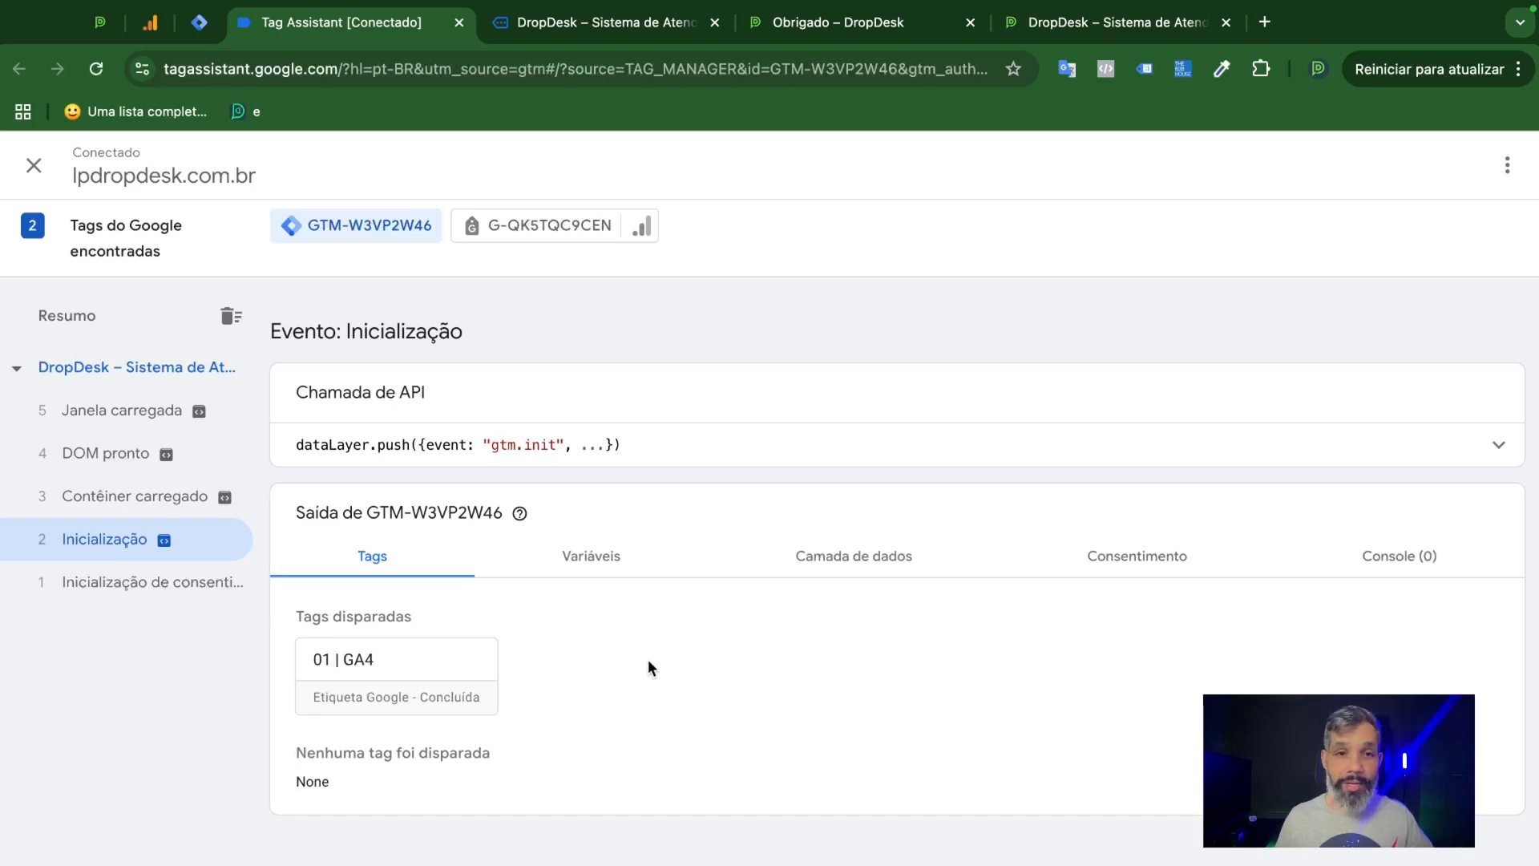
Examine the details of the fired 01 | GA4 tag with variables displayed as names and as values, then close them.
{"action": "left_click", "coordinate": [402, 682]}
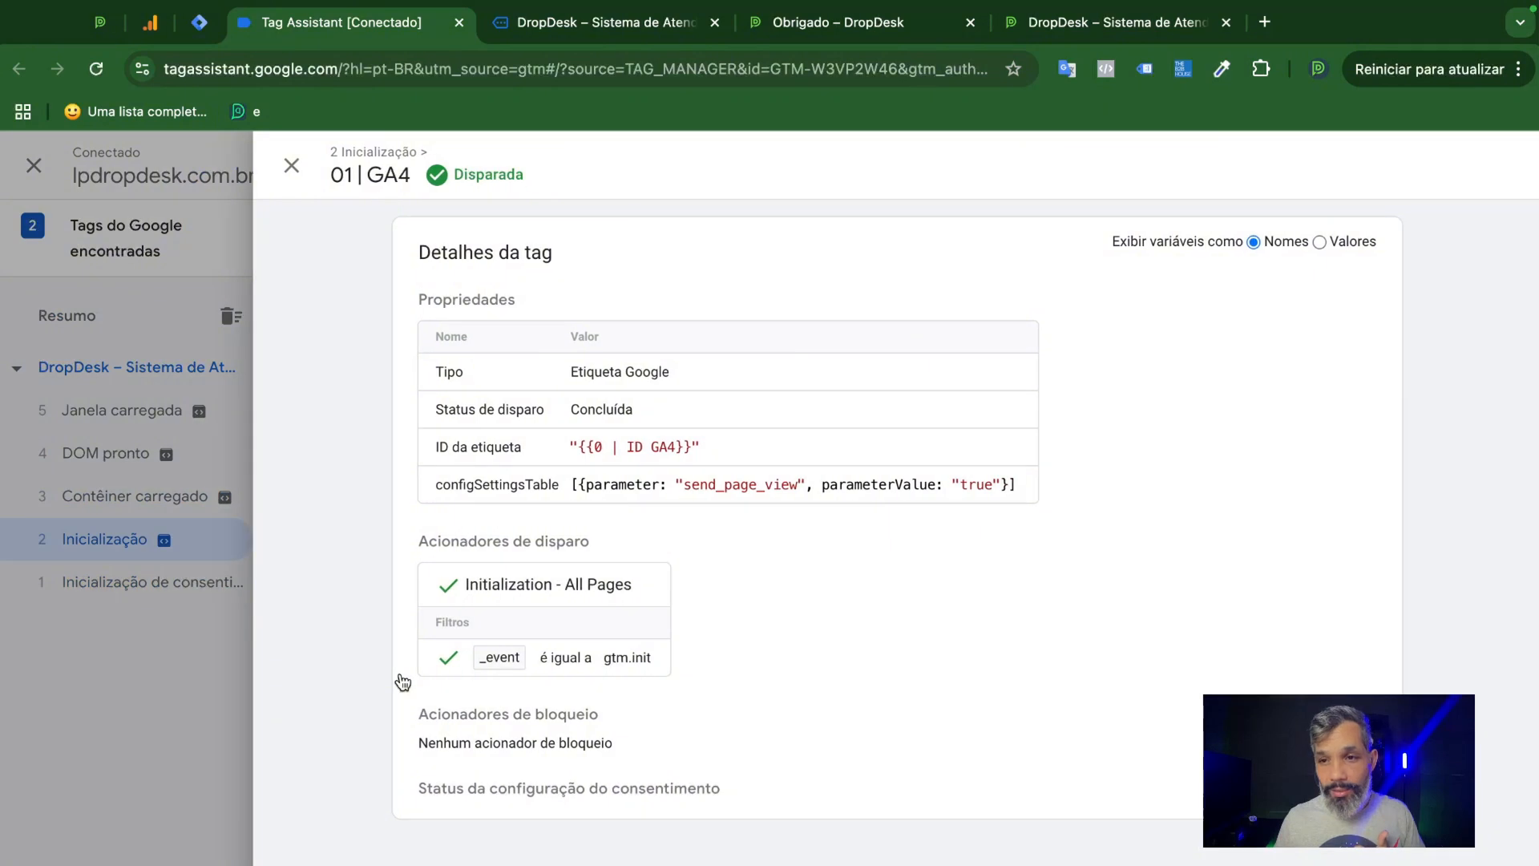
{"action": "left_click_drag", "start_coordinate": [684, 448], "coordinate": [581, 451]}
{"action": "left_click", "coordinate": [664, 454]}
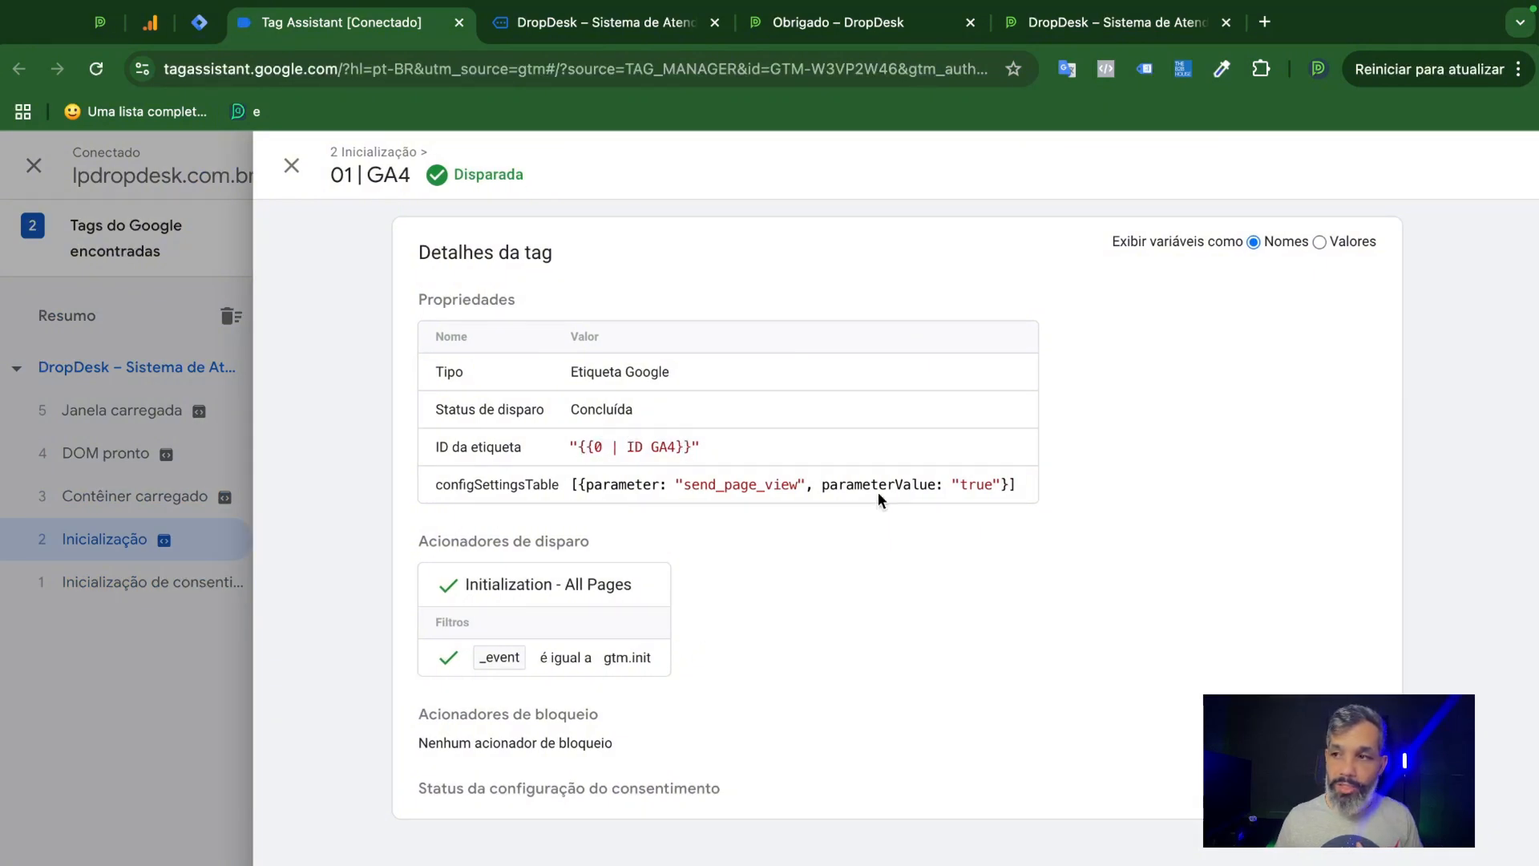
{"action": "left_click", "coordinate": [1320, 241]}
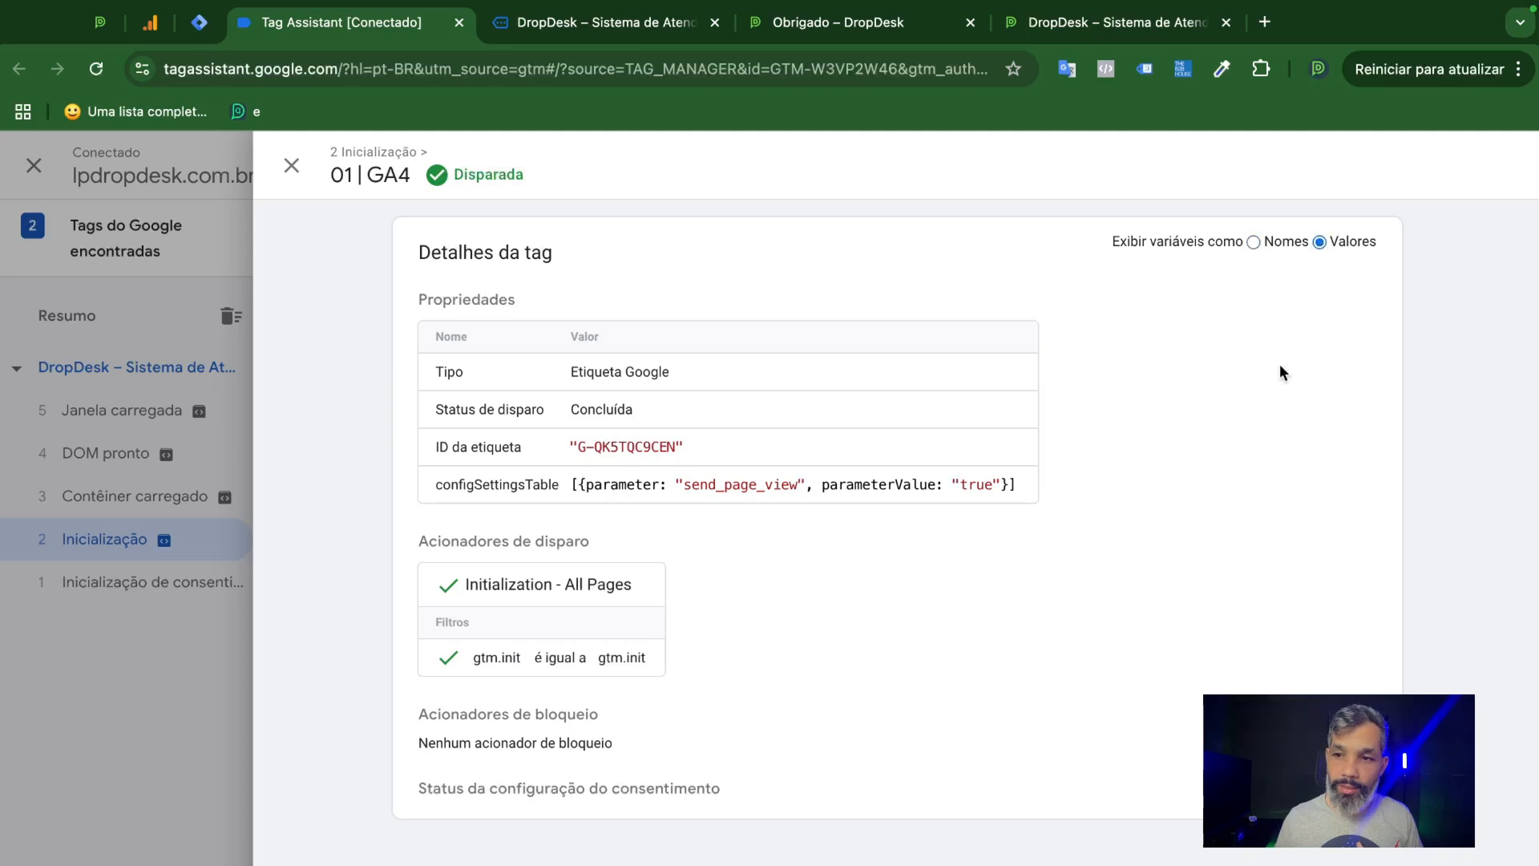
{"action": "left_click_drag", "start_coordinate": [678, 447], "coordinate": [577, 450]}
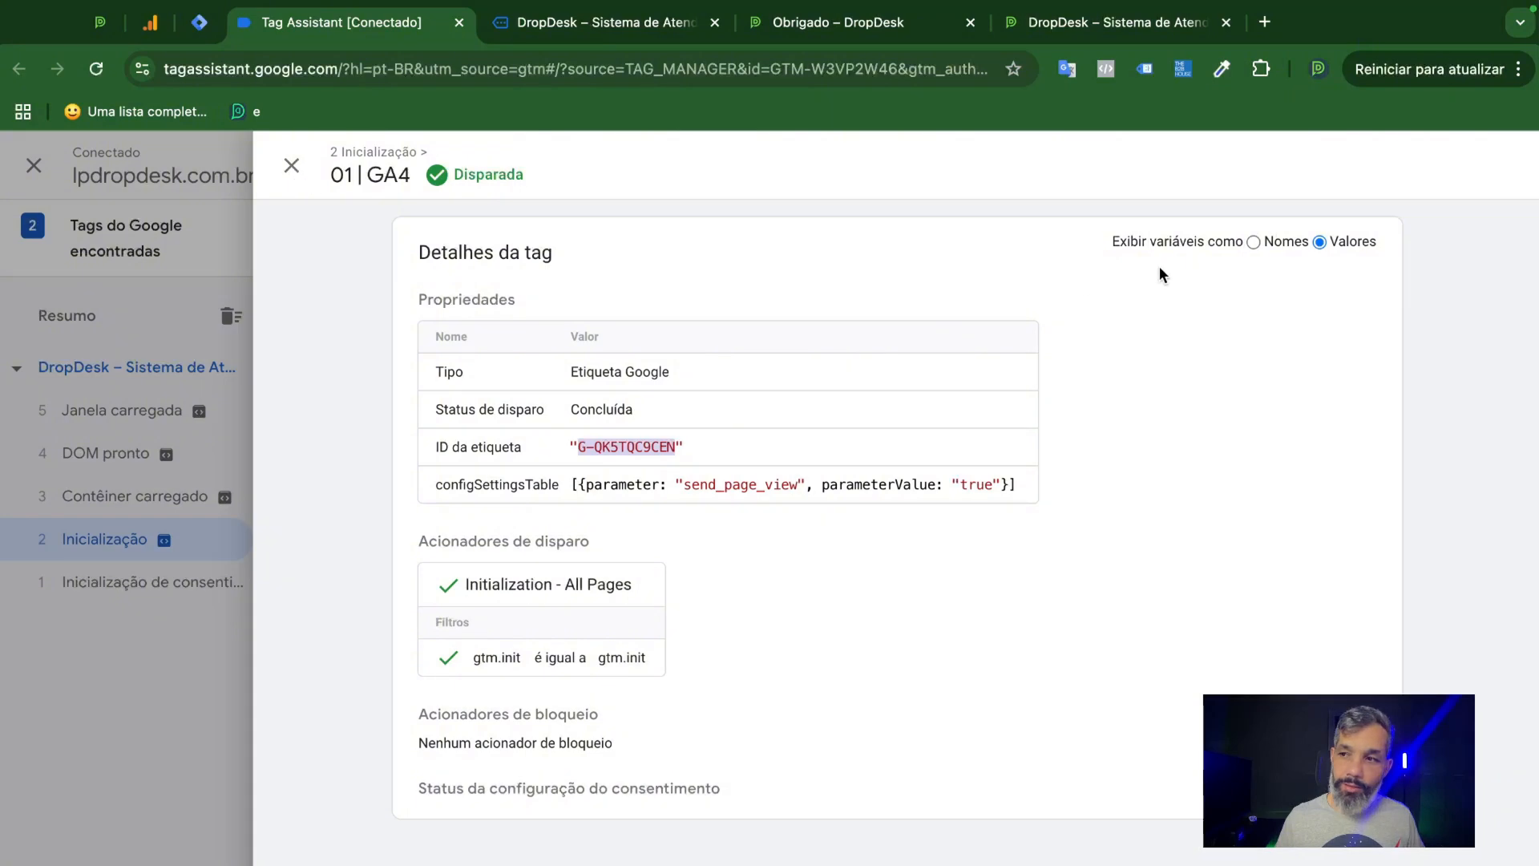
{"action": "left_click", "coordinate": [1254, 242]}
{"action": "left_click", "coordinate": [291, 166]}
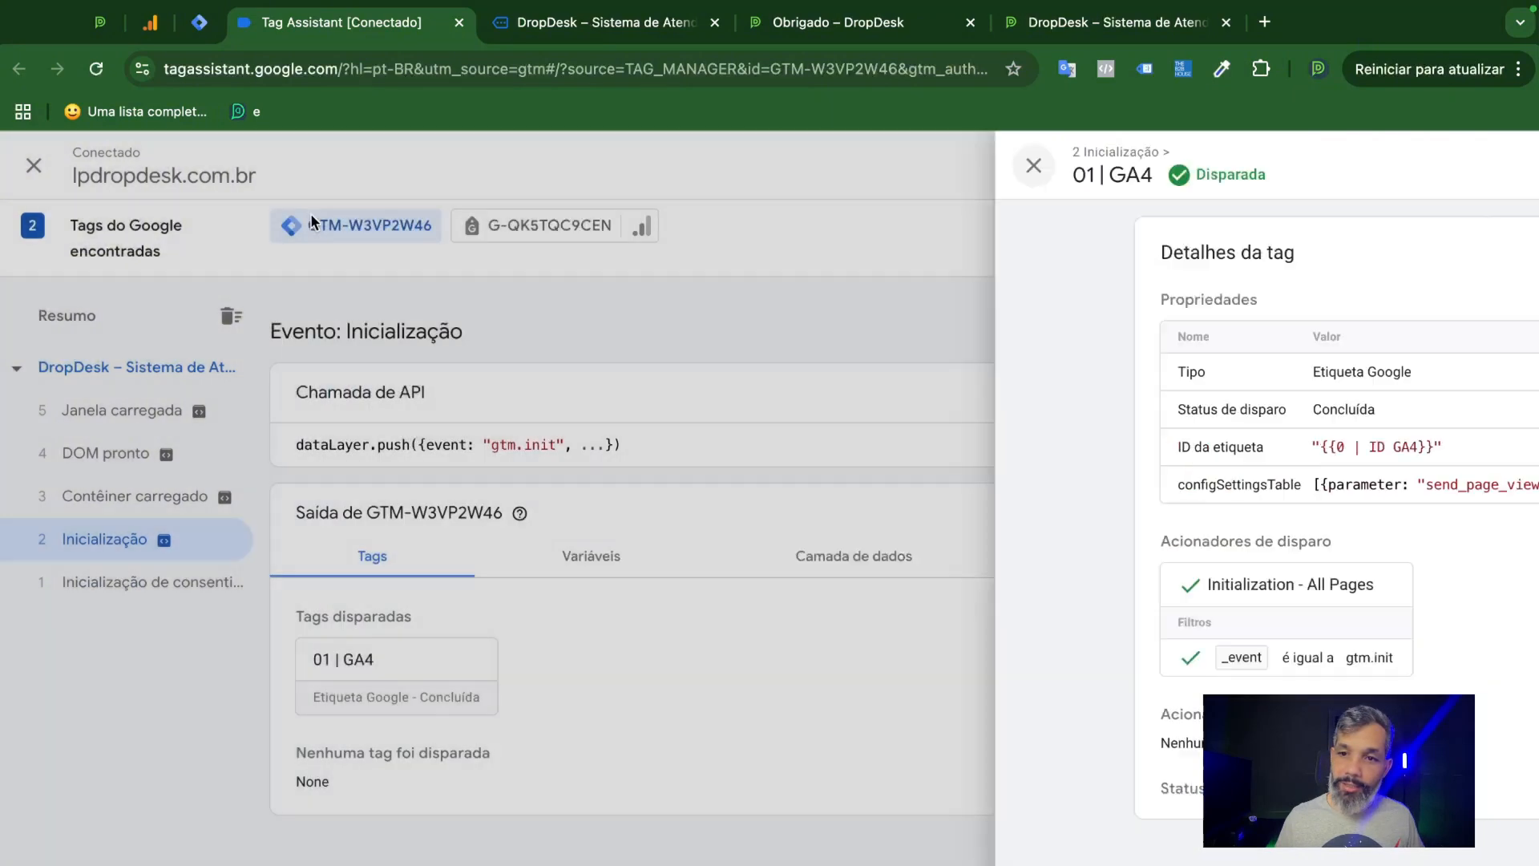
{"action": "left_click", "coordinate": [411, 678]}
{"action": "left_click", "coordinate": [291, 166]}
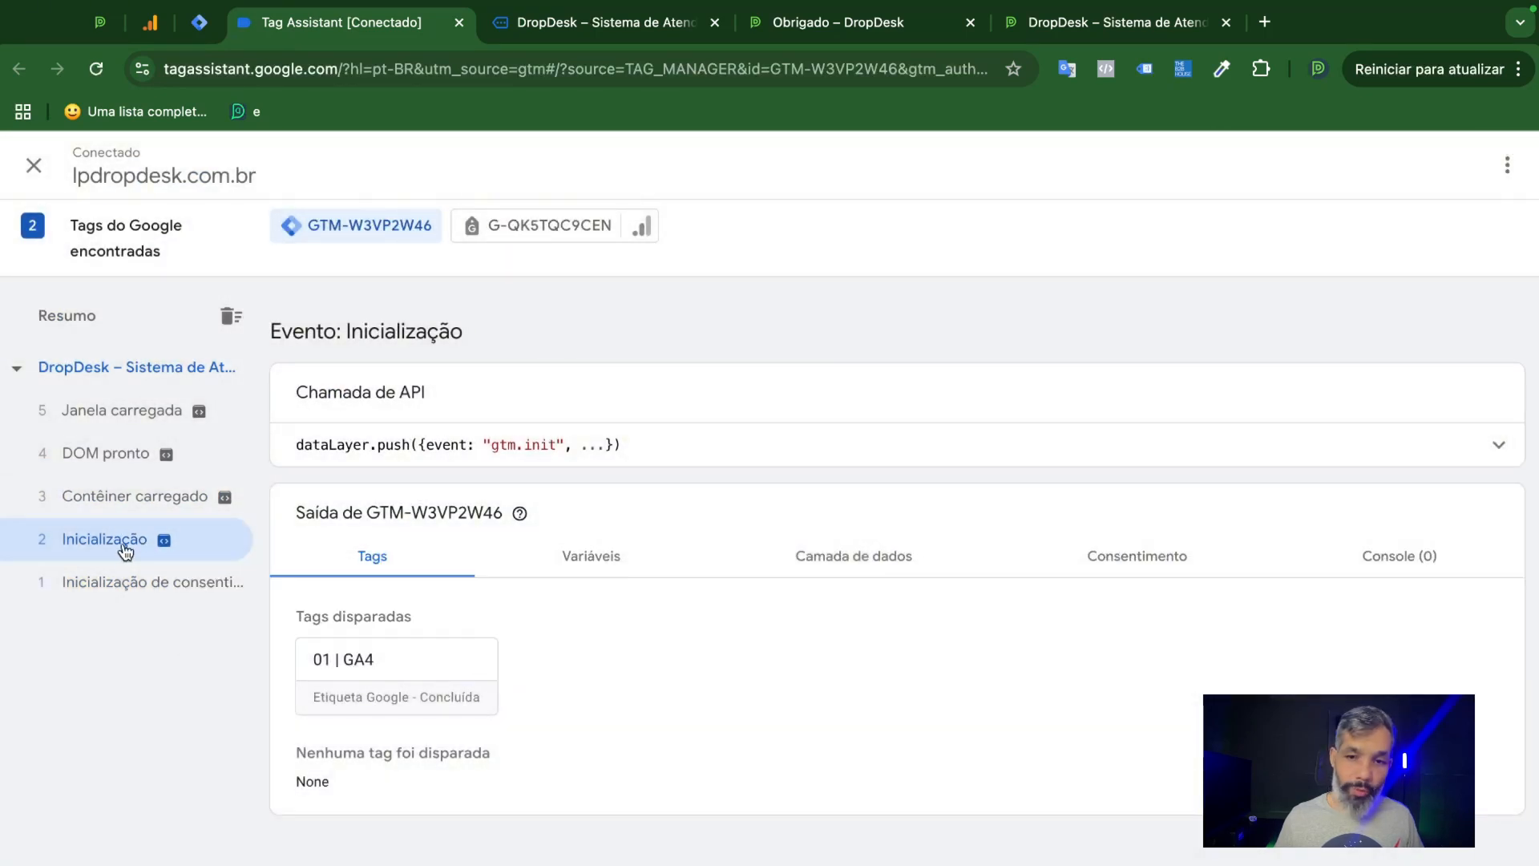
View the variables recorded for the Inicialização event.
{"action": "mouse_move", "coordinate": [225, 549]}
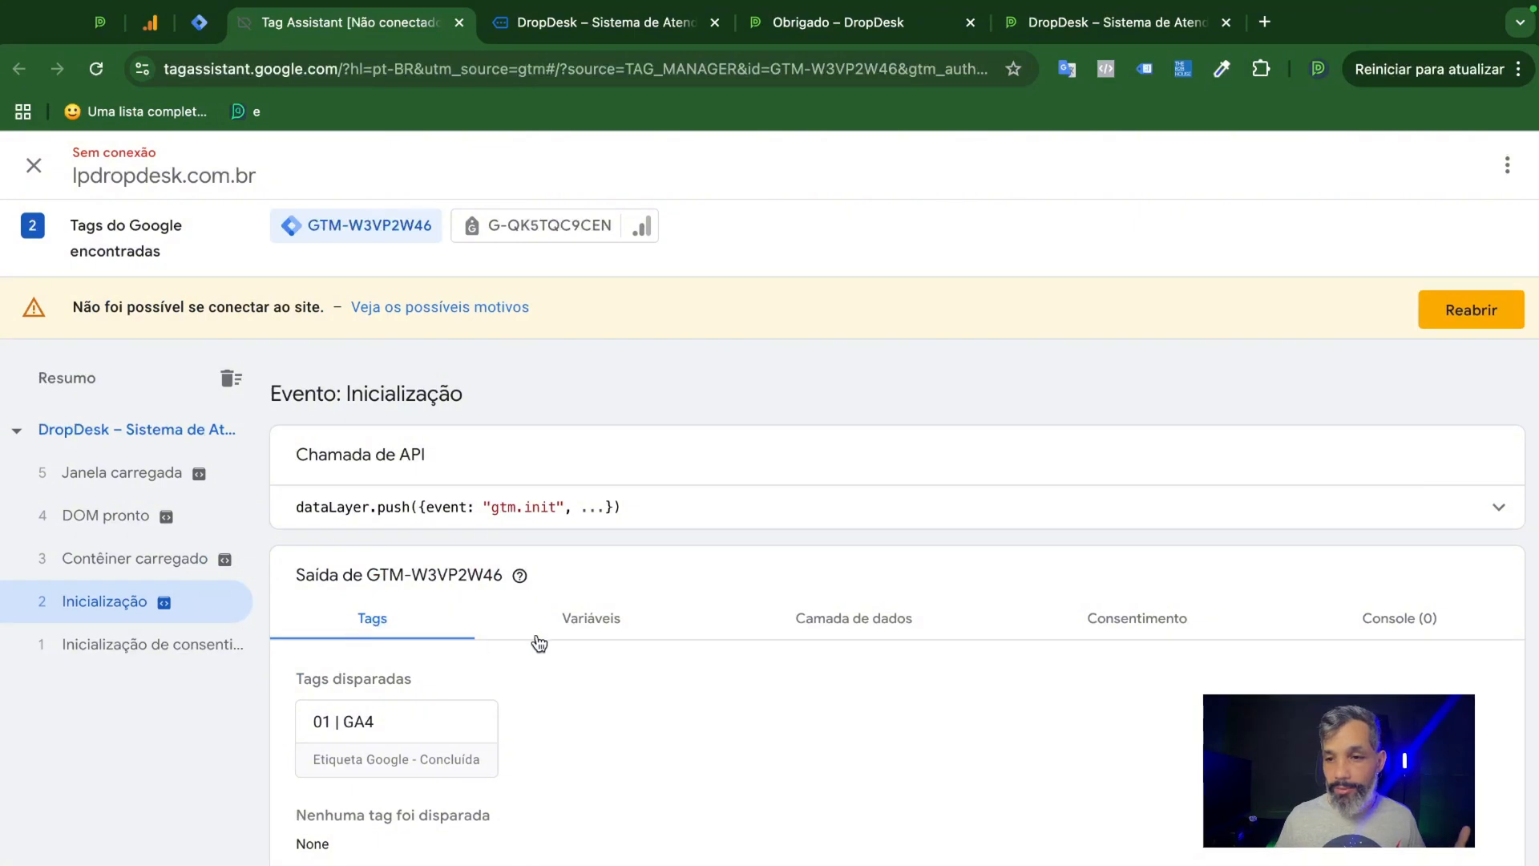
{"action": "left_click", "coordinate": [610, 632]}
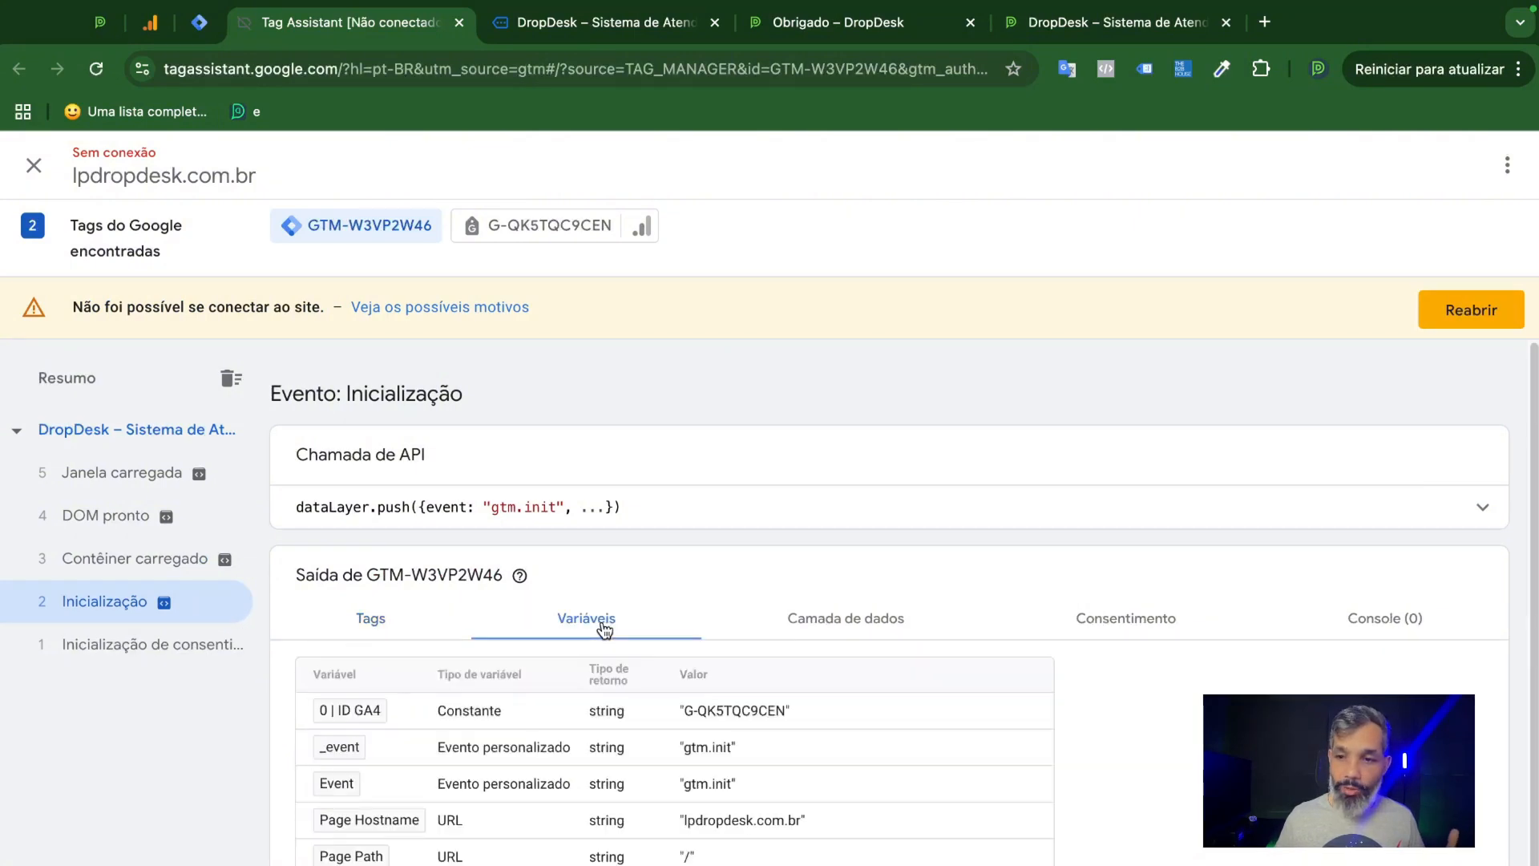
Check the Page Hostname and Page URL values among the Inicialização event's variables.
{"action": "scroll", "coordinate": [645, 674], "scroll_direction": "down", "scroll_amount": 1}
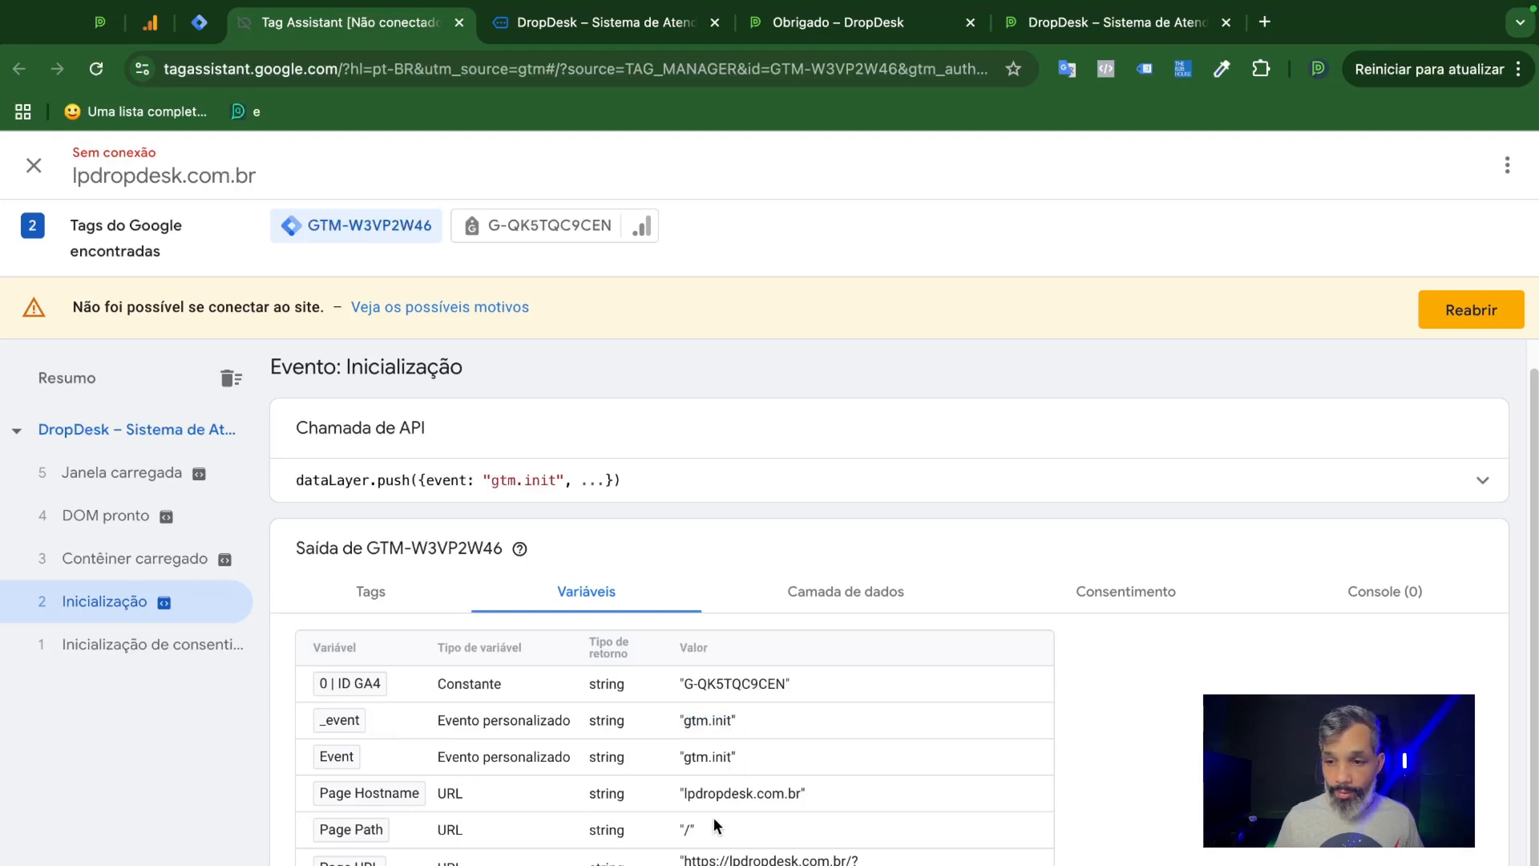
{"action": "left_click", "coordinate": [792, 796]}
{"action": "left_click_drag", "start_coordinate": [684, 861], "coordinate": [802, 865]}
{"action": "left_click", "coordinate": [754, 864]}
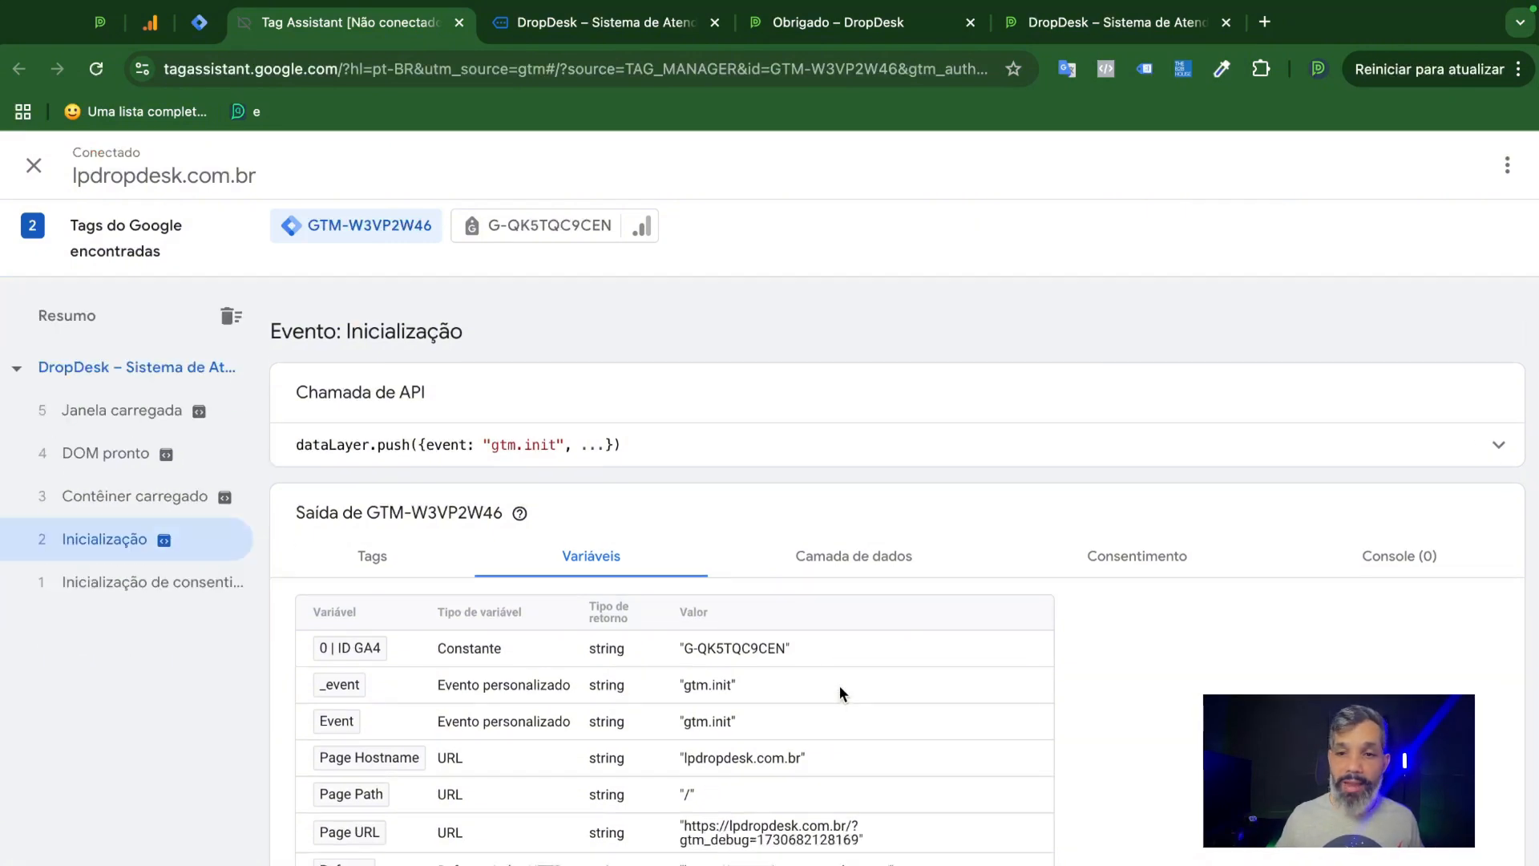
Review the data layer, consent and console output of the Inicialização event, and return to its tags.
{"action": "left_click", "coordinate": [850, 556]}
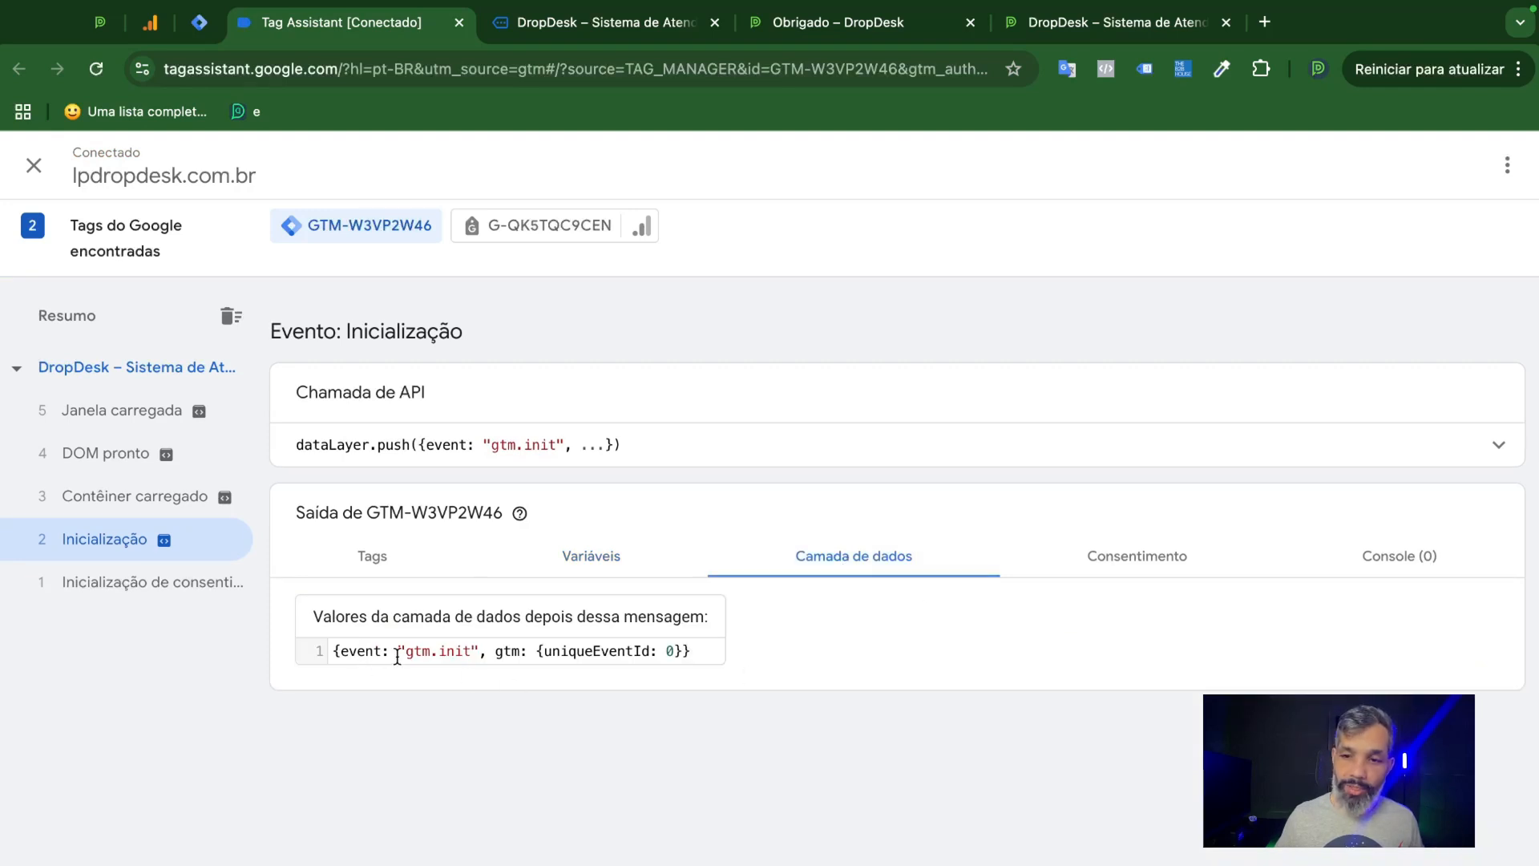
{"action": "left_click_drag", "start_coordinate": [404, 651], "coordinate": [477, 675]}
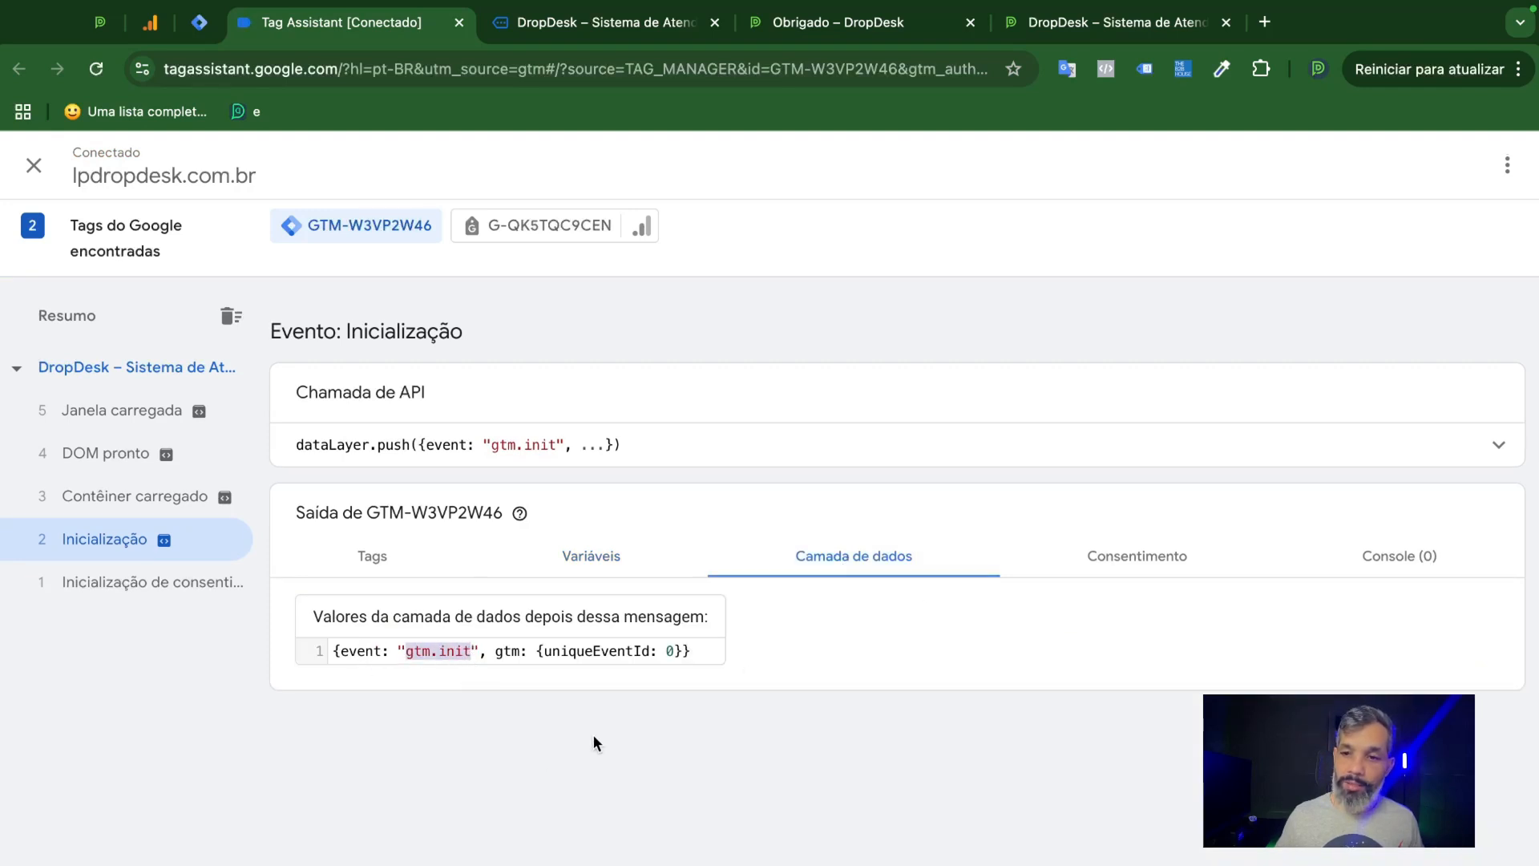
{"action": "left_click", "coordinate": [1095, 567]}
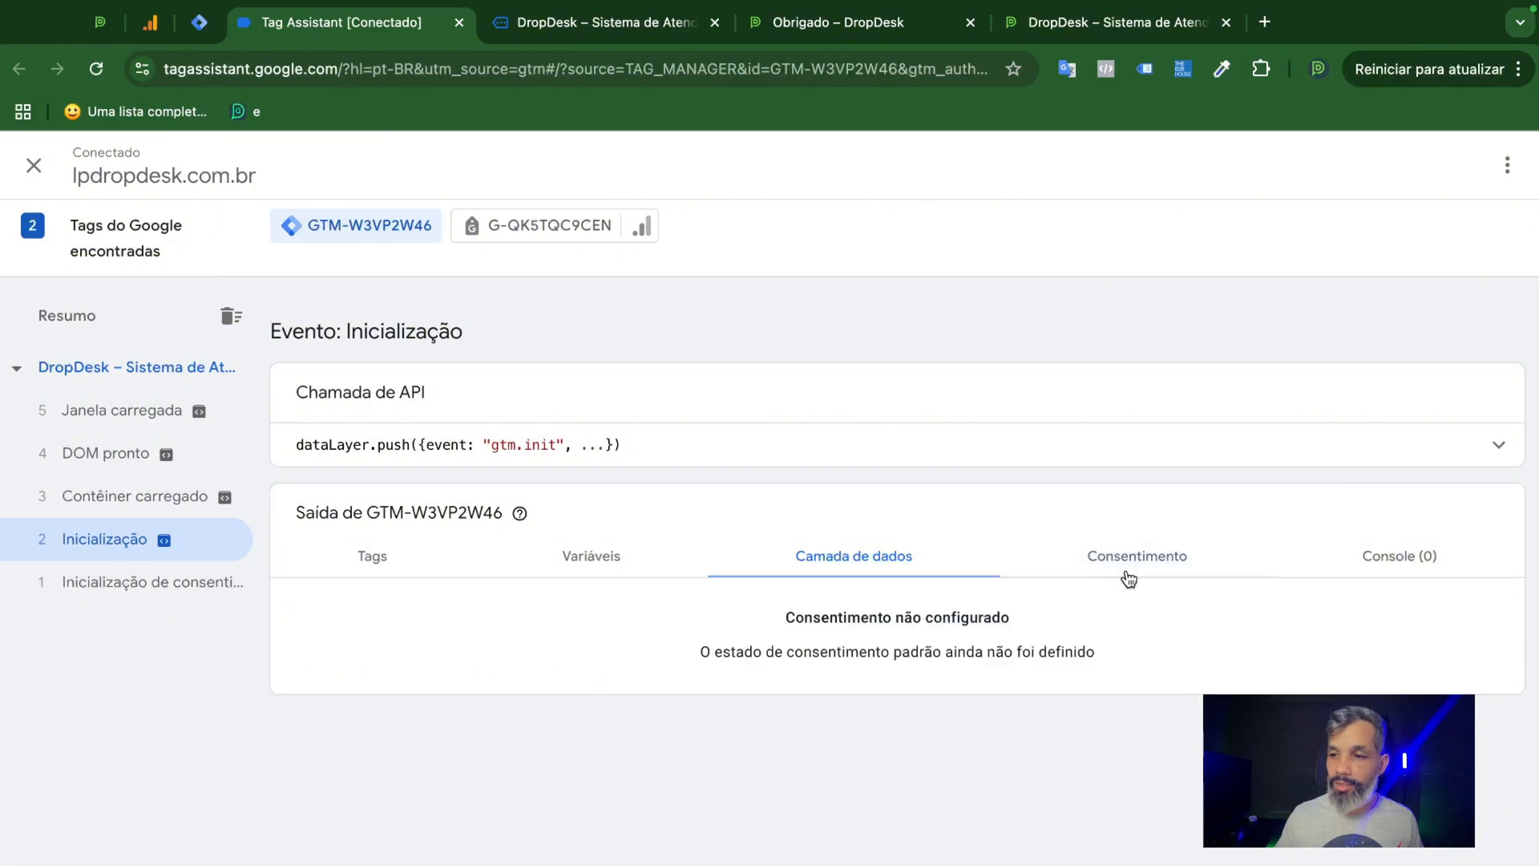
{"action": "left_click", "coordinate": [1396, 559]}
{"action": "left_click", "coordinate": [1141, 561]}
{"action": "left_click", "coordinate": [825, 561]}
{"action": "left_click", "coordinate": [586, 559]}
{"action": "left_click", "coordinate": [373, 561]}
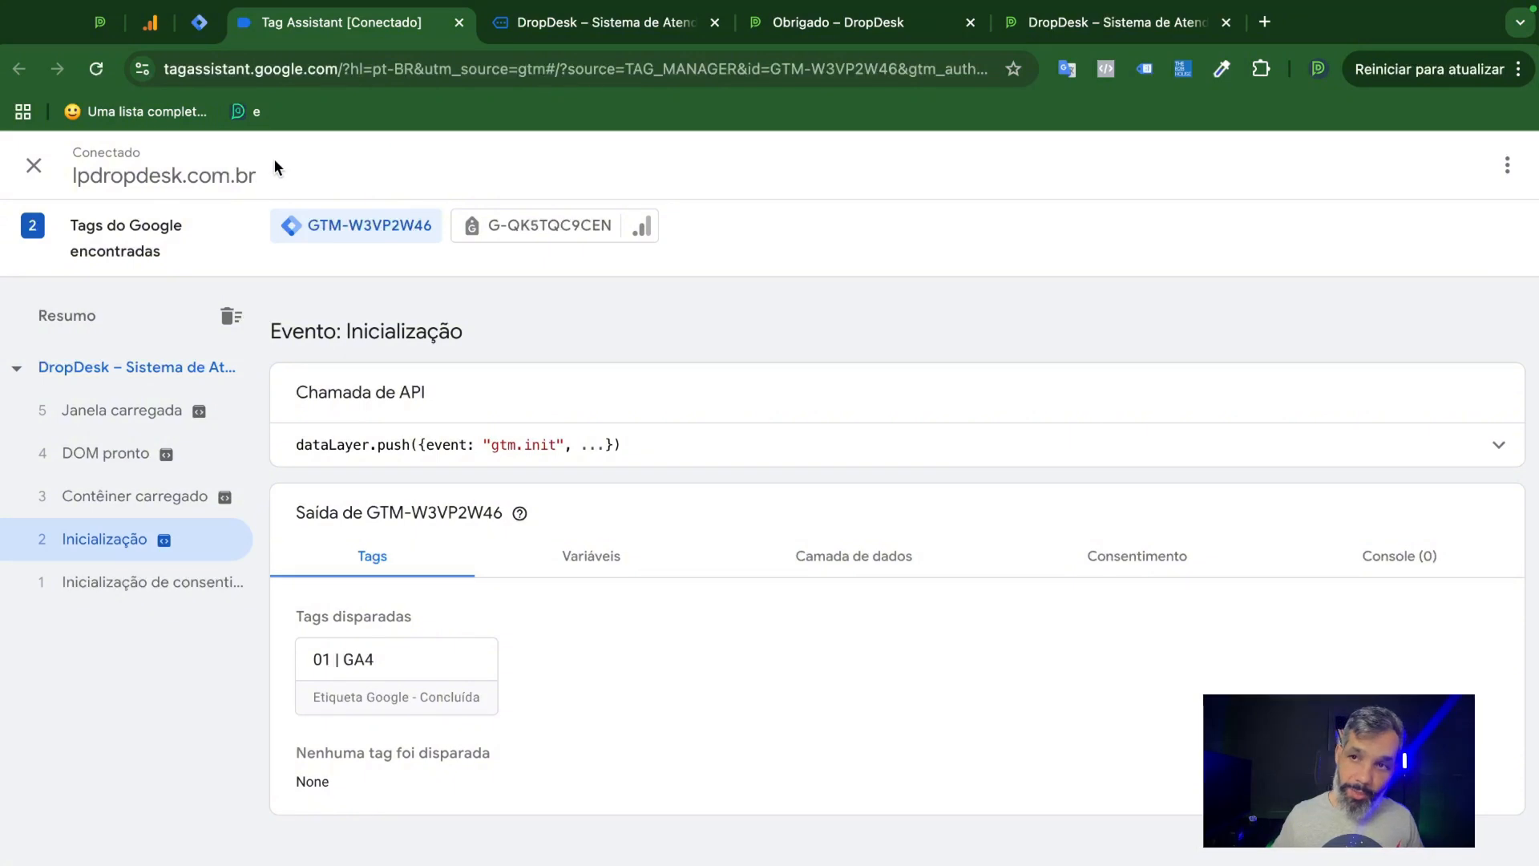
Publish the container changes in Google Tag Manager as a version named "Colocamos o GA4 como tag na inicialização do site".
{"action": "left_click", "coordinate": [199, 23]}
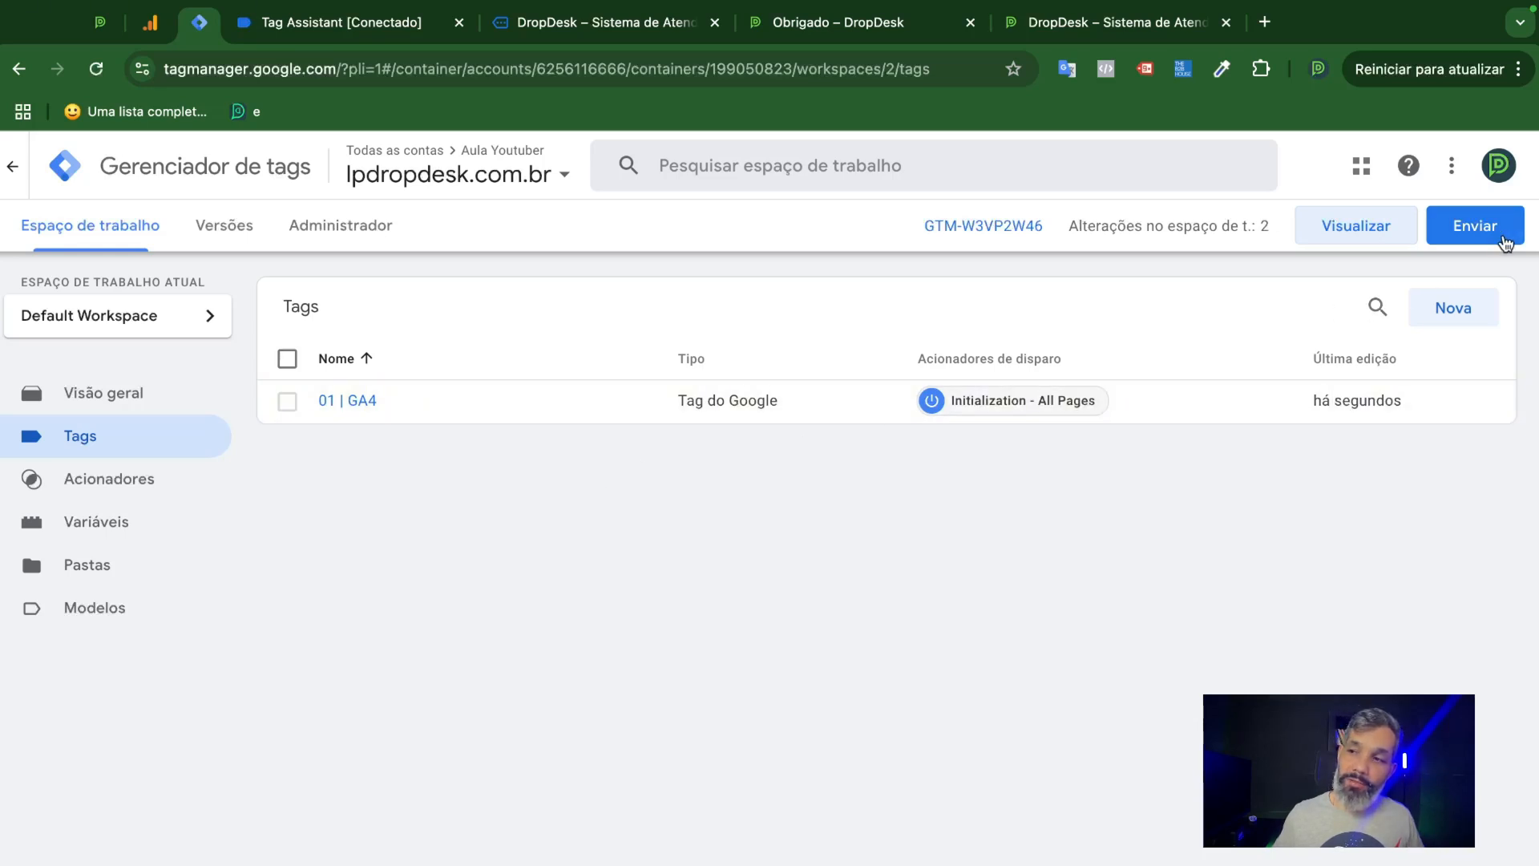
{"action": "left_click", "coordinate": [1472, 231]}
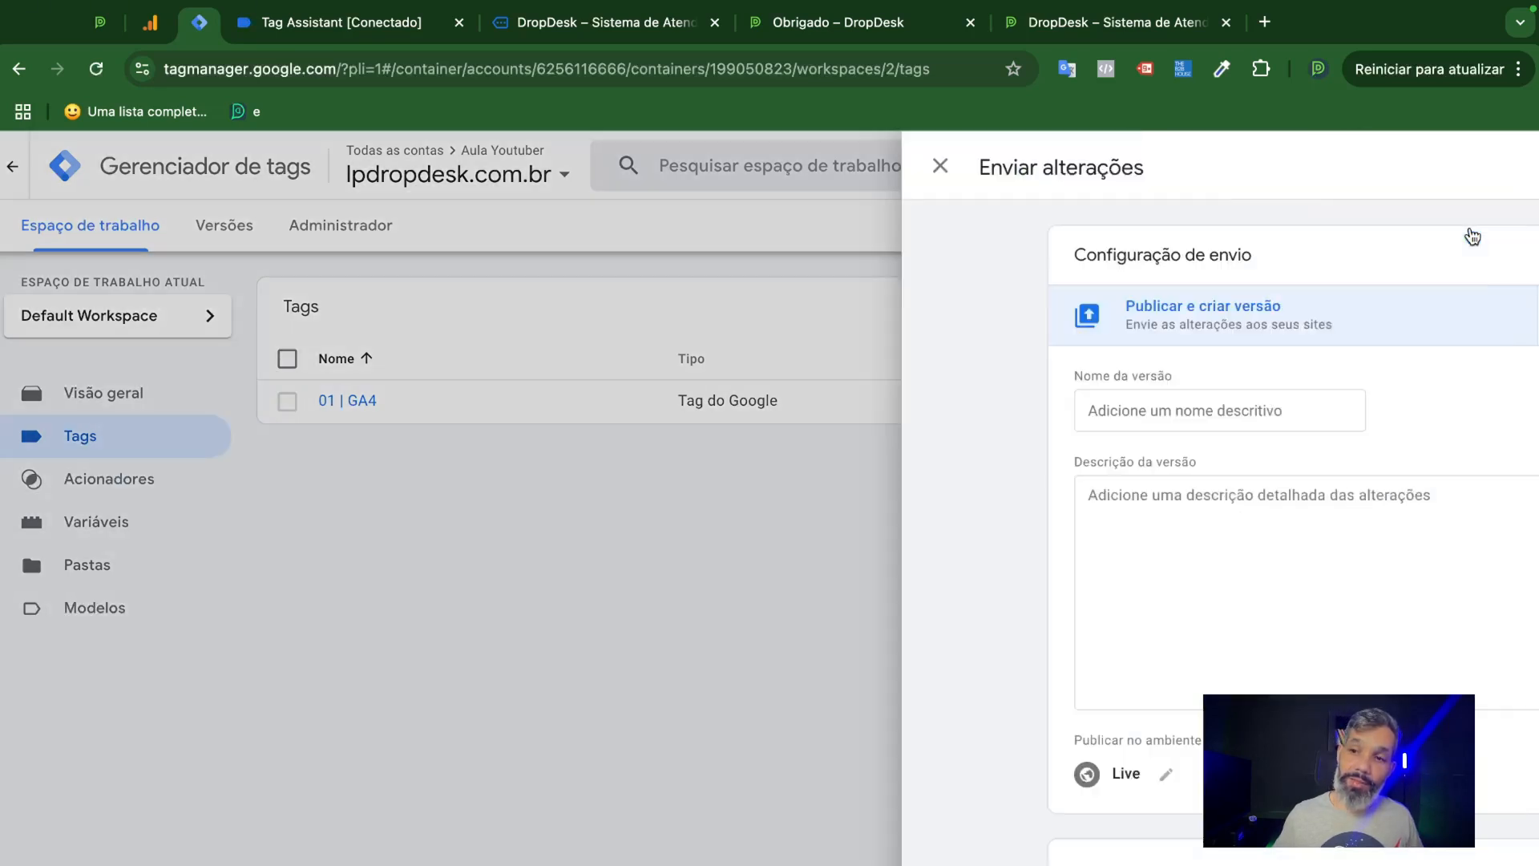
{"action": "left_click", "coordinate": [582, 417]}
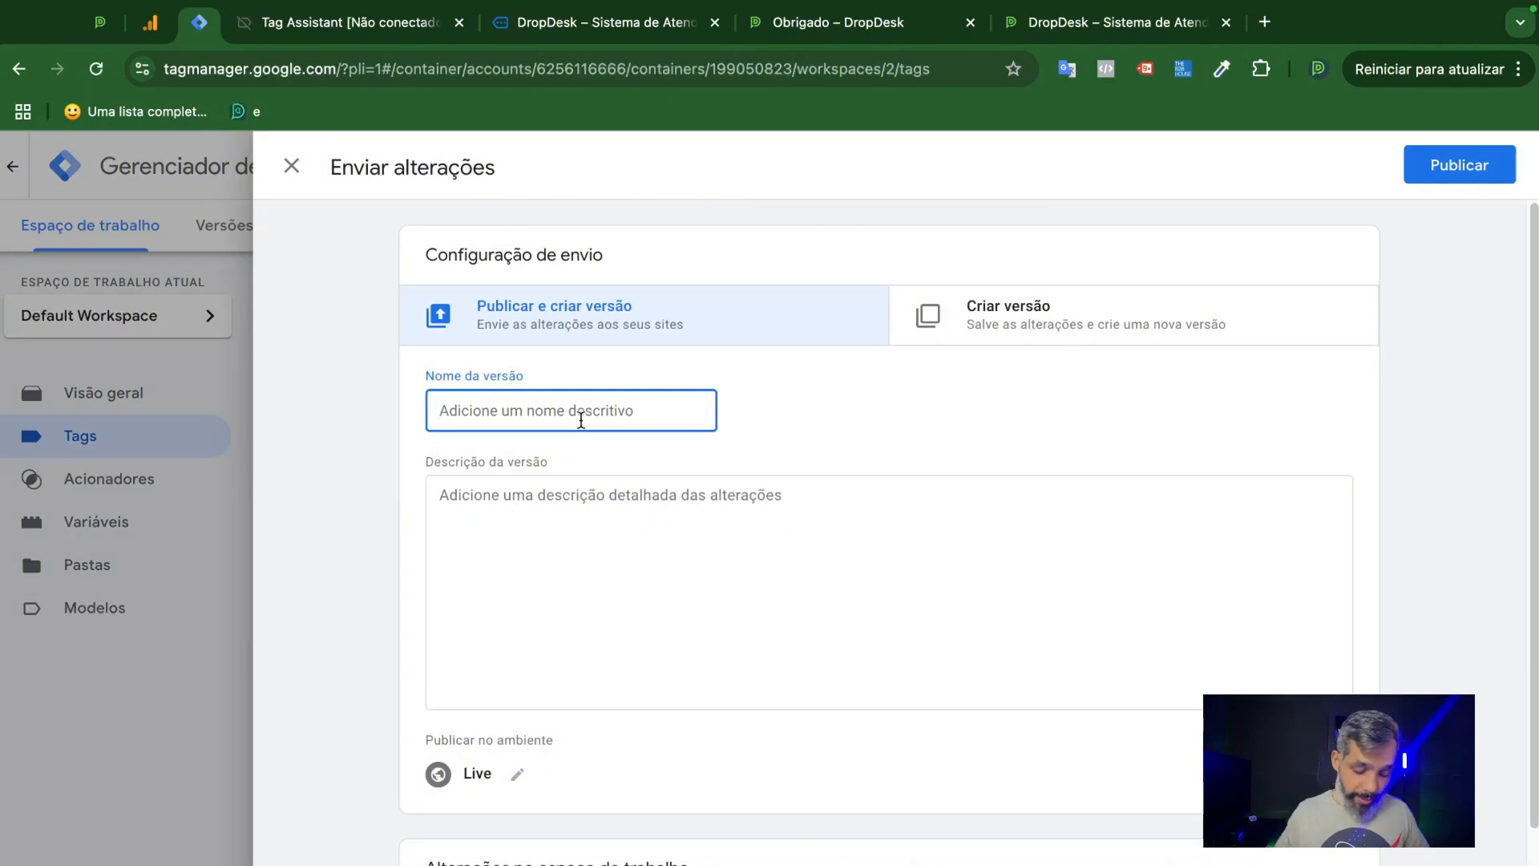
{"action": "type", "text": "Colocamos o "}
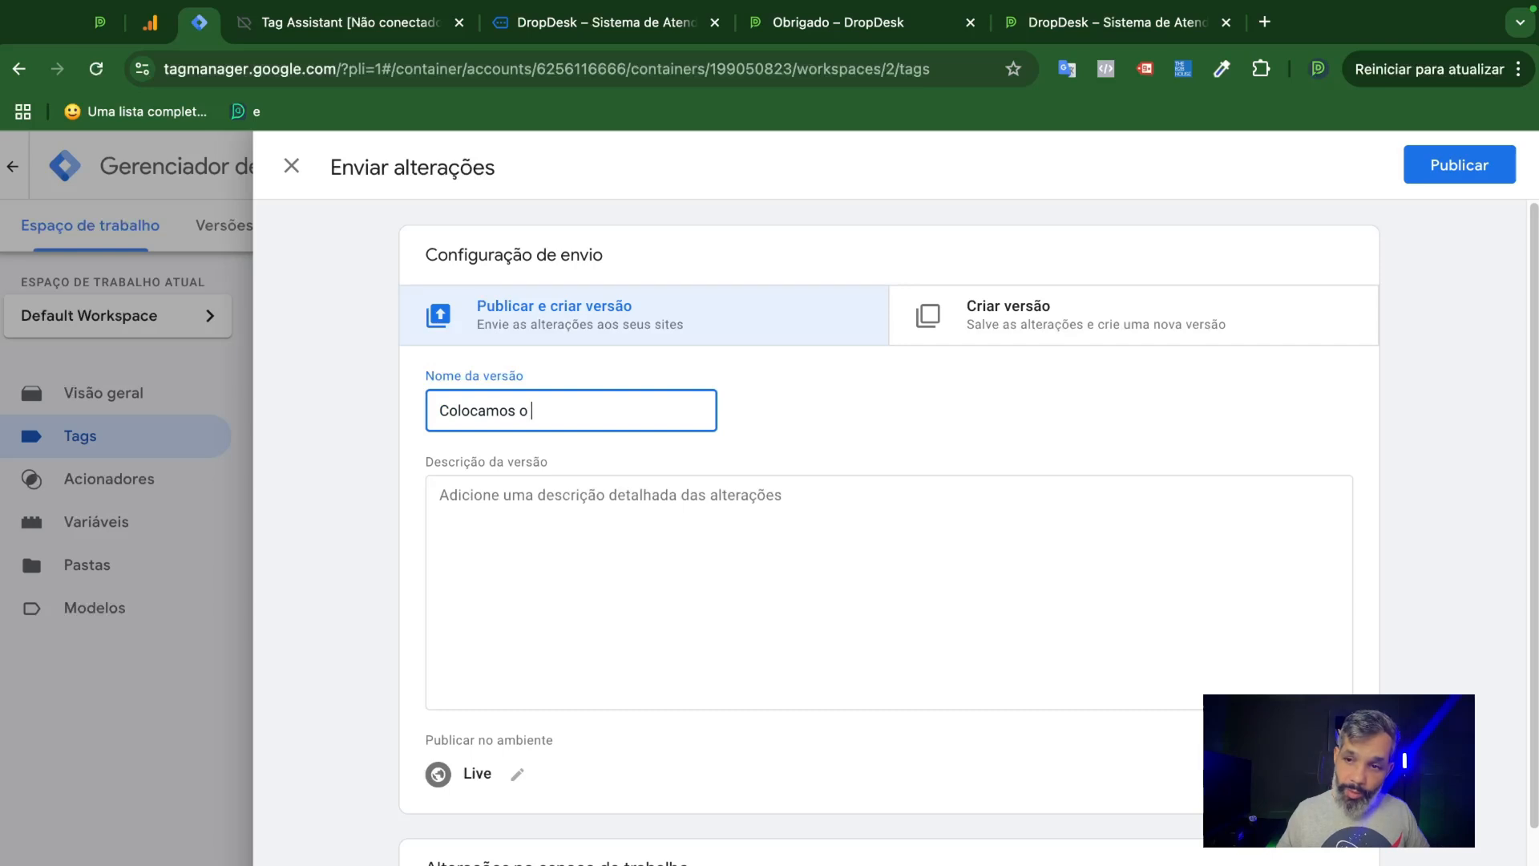
{"action": "type", "text": "GA4 "}
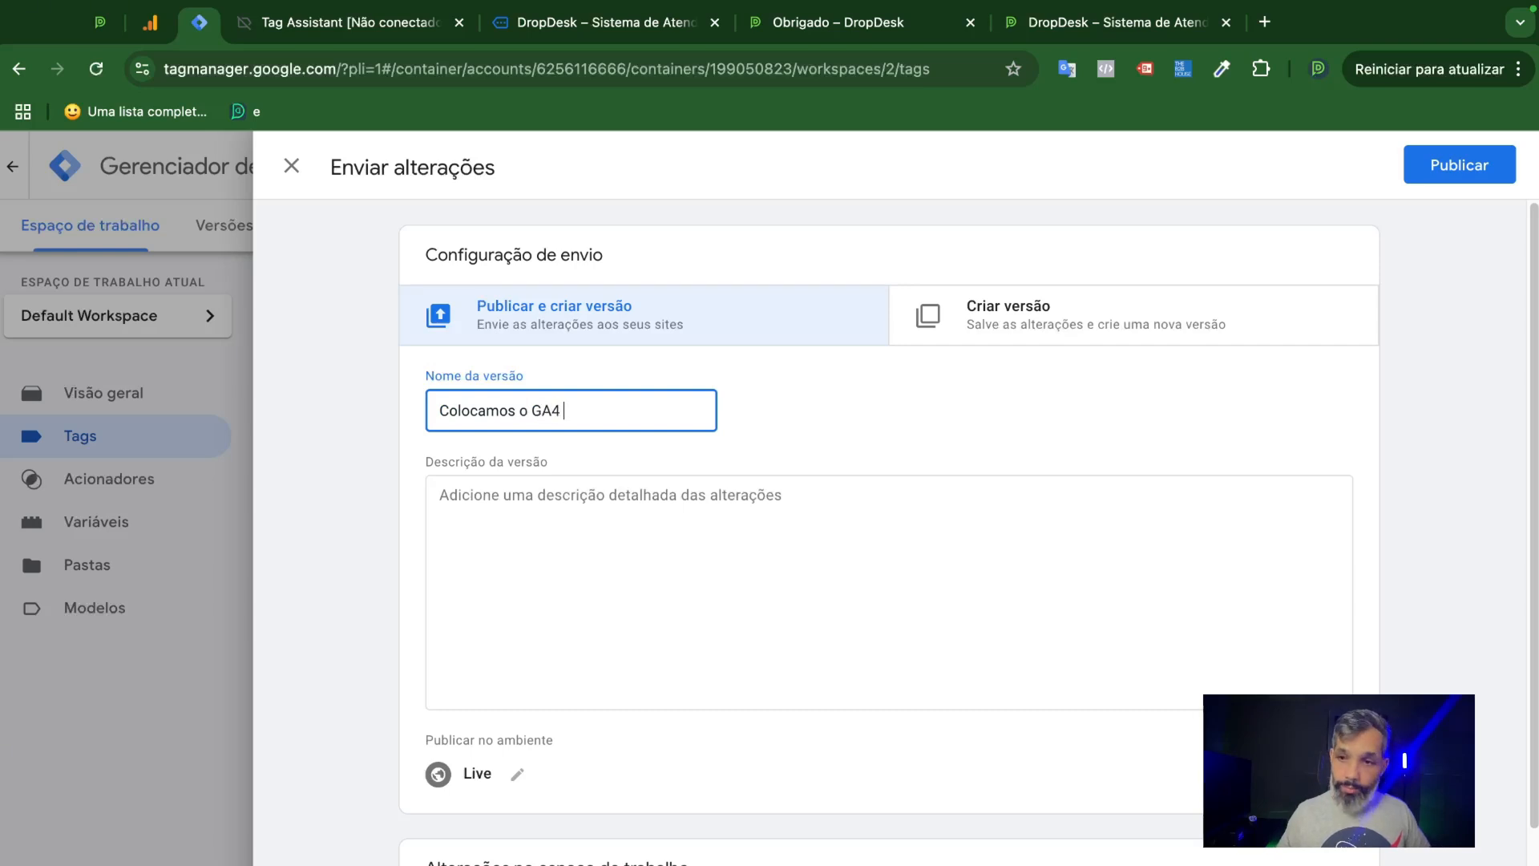
{"action": "type", "text": "como tag na"}
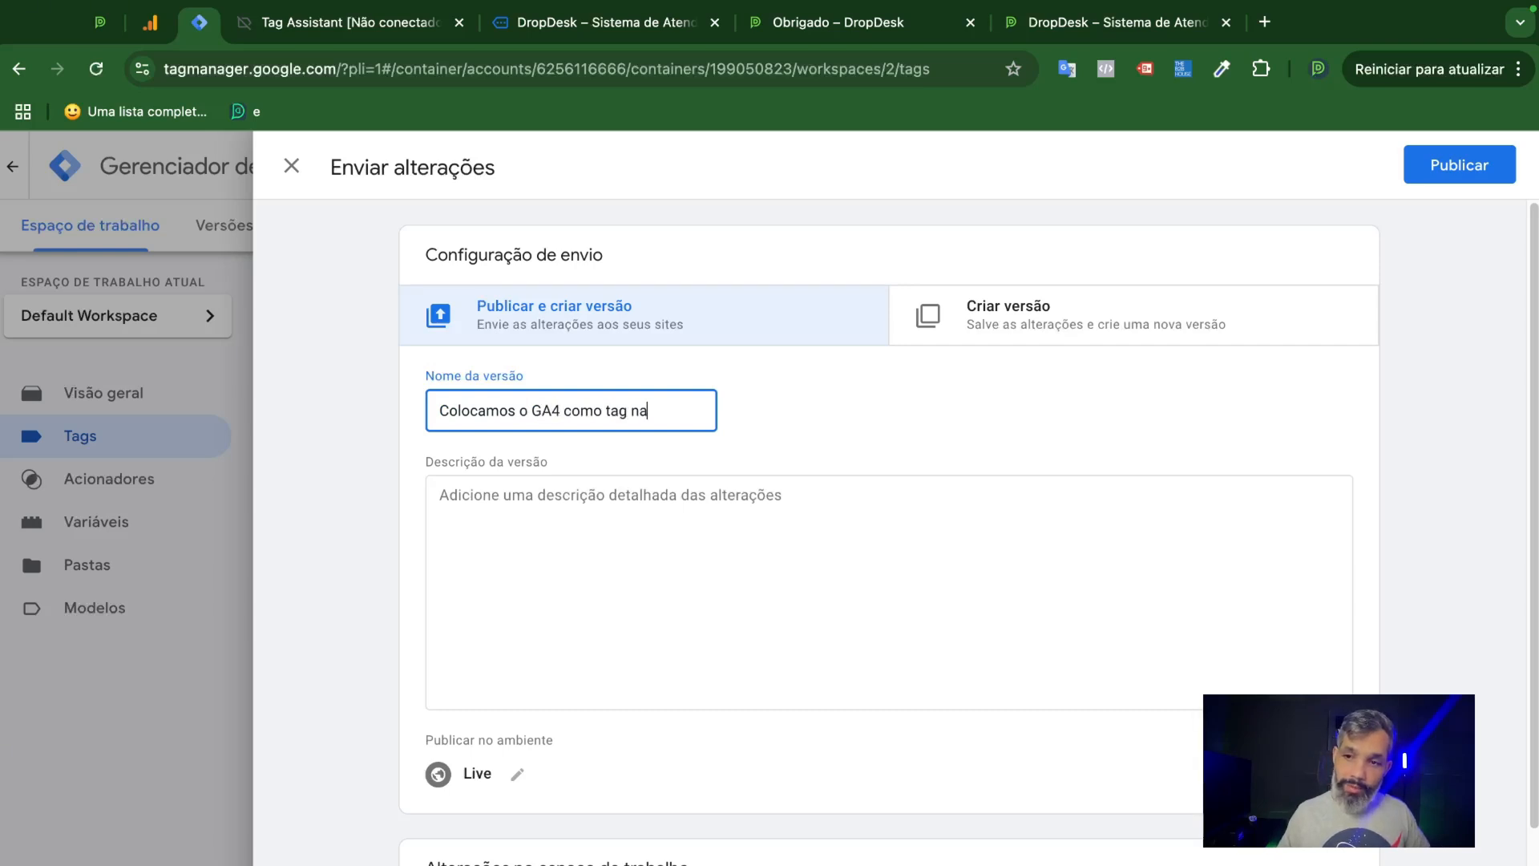
{"action": "type", "text": " inicializa"}
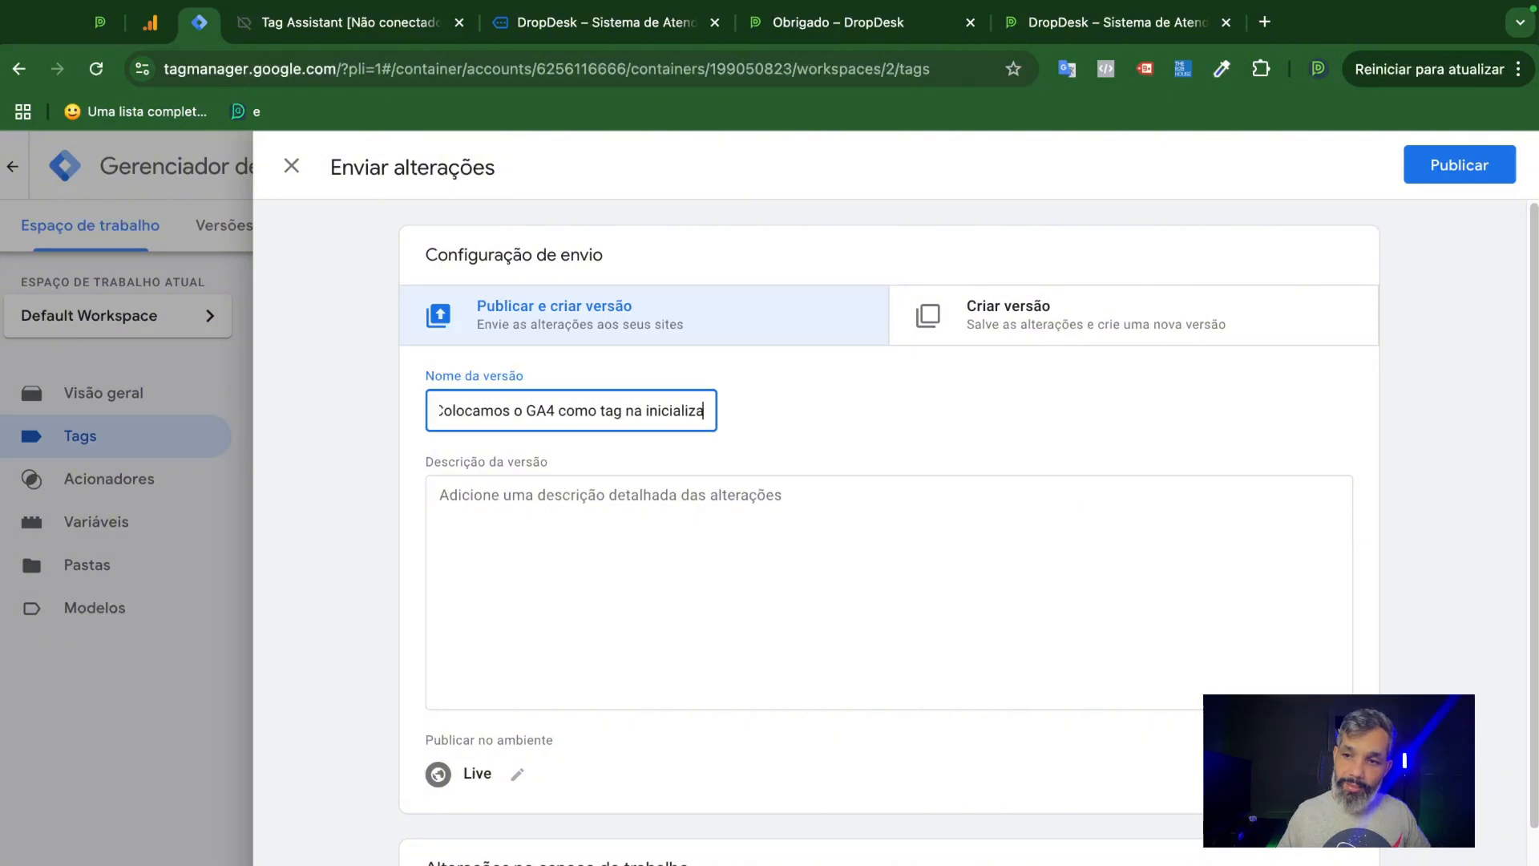
{"action": "type", "text": "cão do site"}
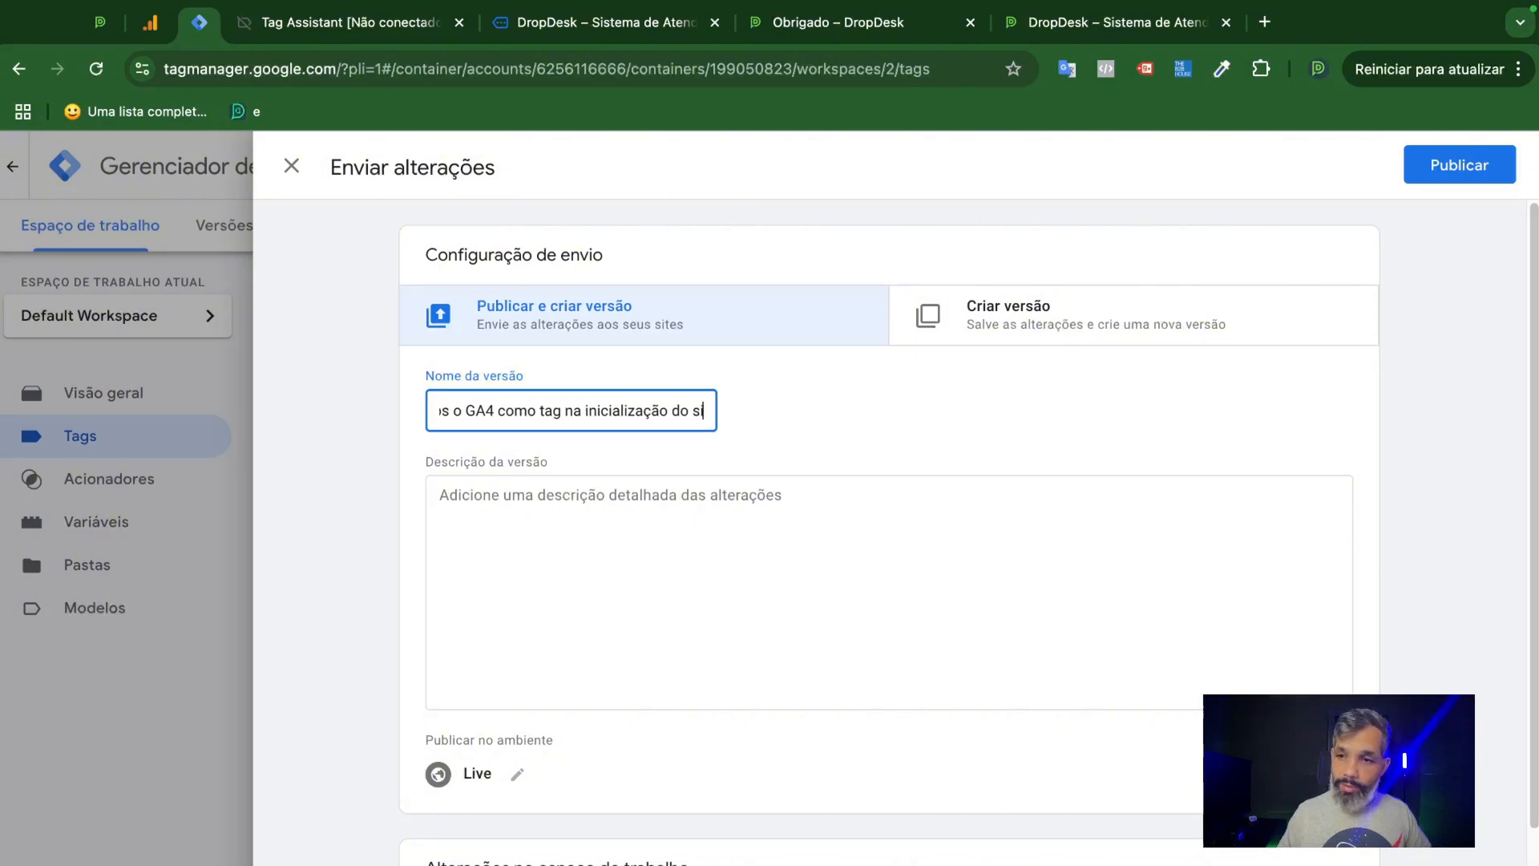
{"action": "scroll", "coordinate": [1001, 634], "scroll_direction": "down", "scroll_amount": 2}
{"action": "scroll", "coordinate": [1223, 395], "scroll_direction": "up", "scroll_amount": 2}
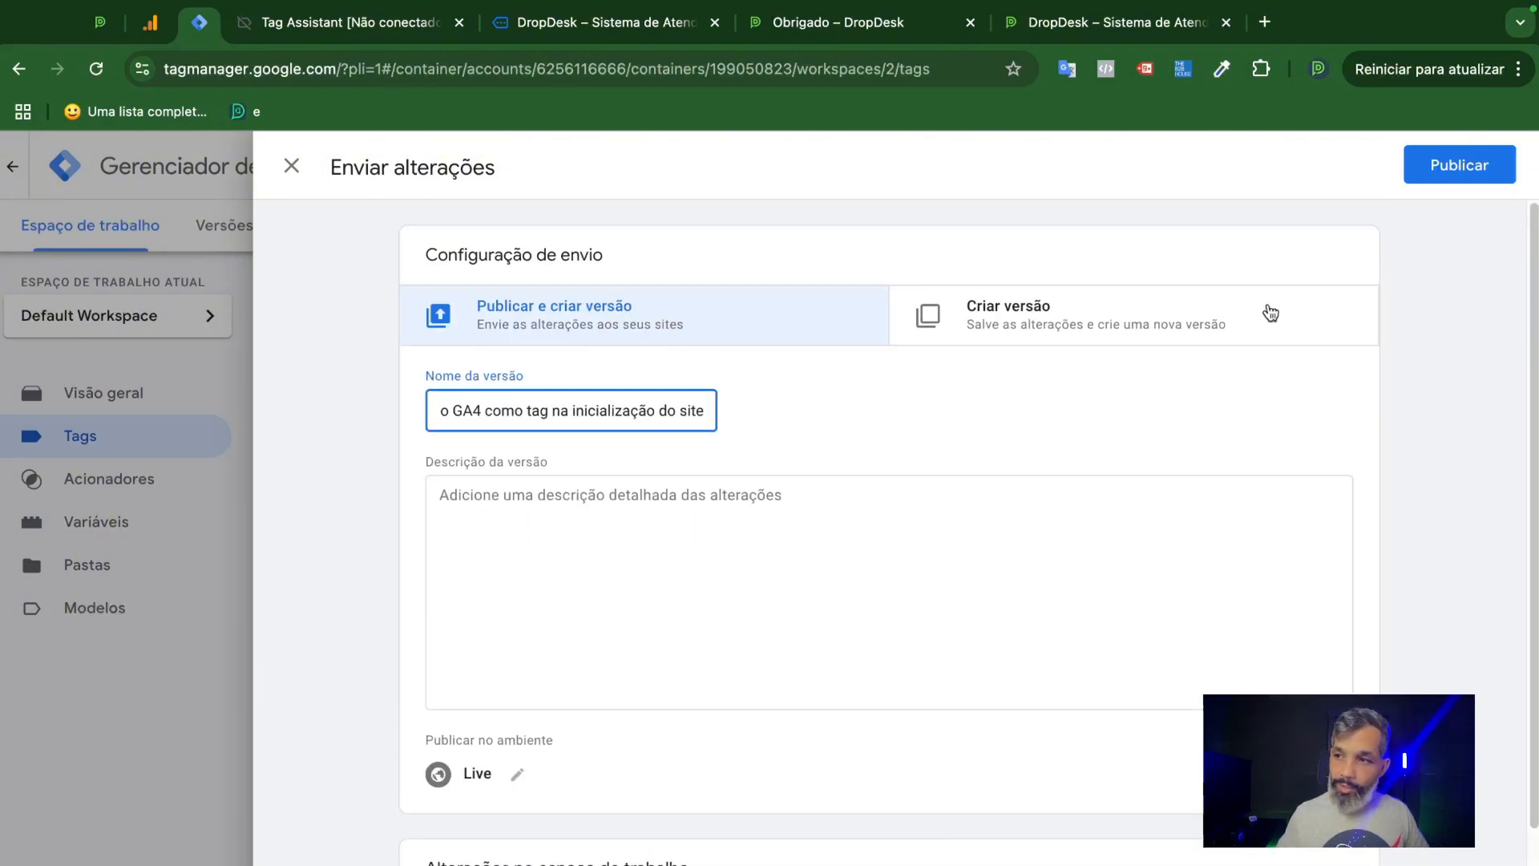
{"action": "left_click", "coordinate": [1415, 165]}
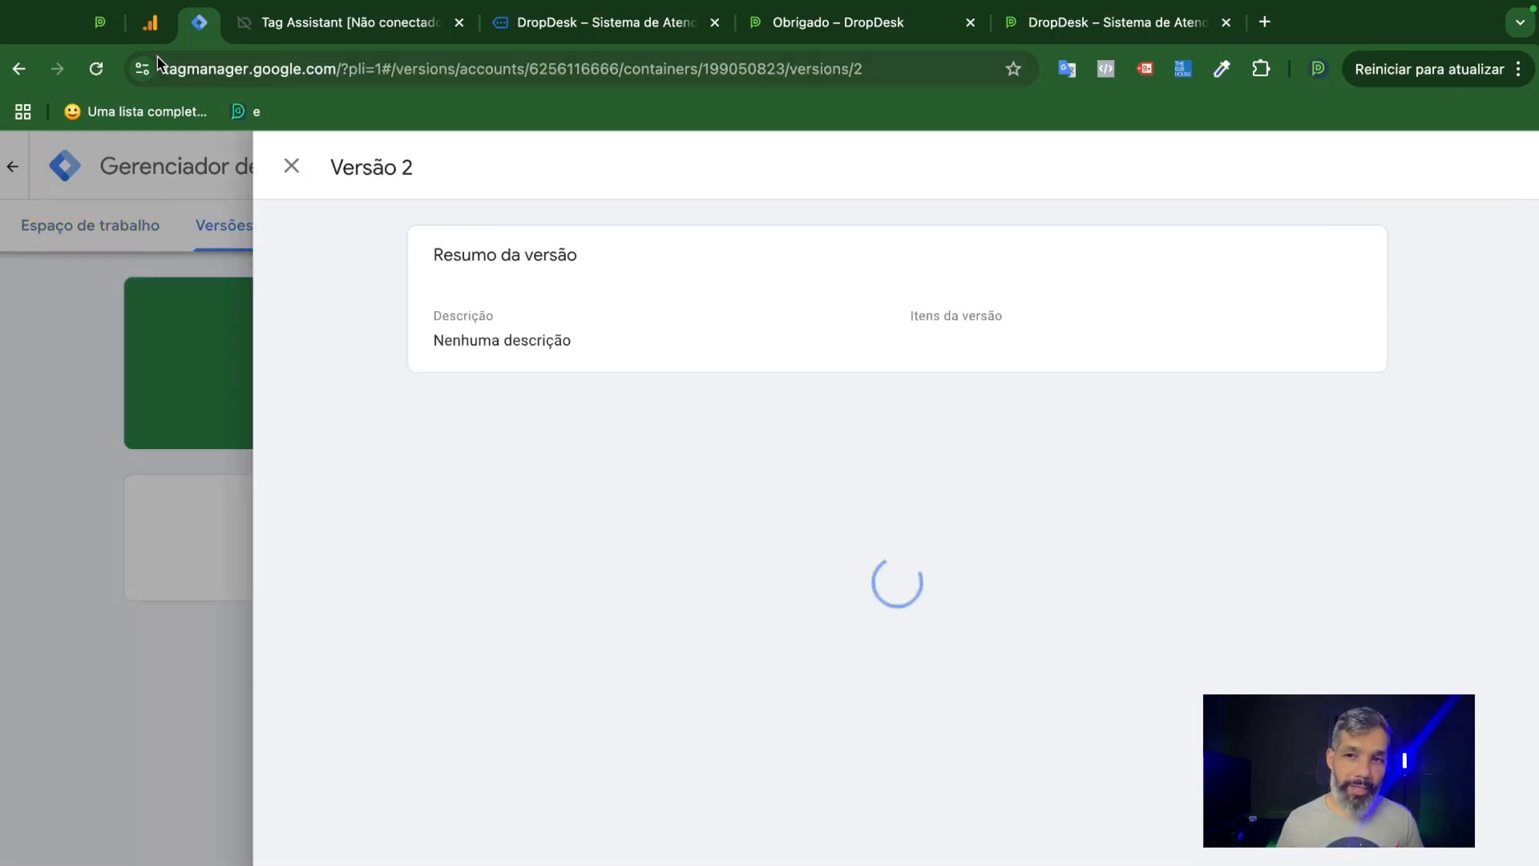
Close the Tag Assistant page and the previewed lpdropdesk.com.br debug page.
{"action": "left_click", "coordinate": [150, 23]}
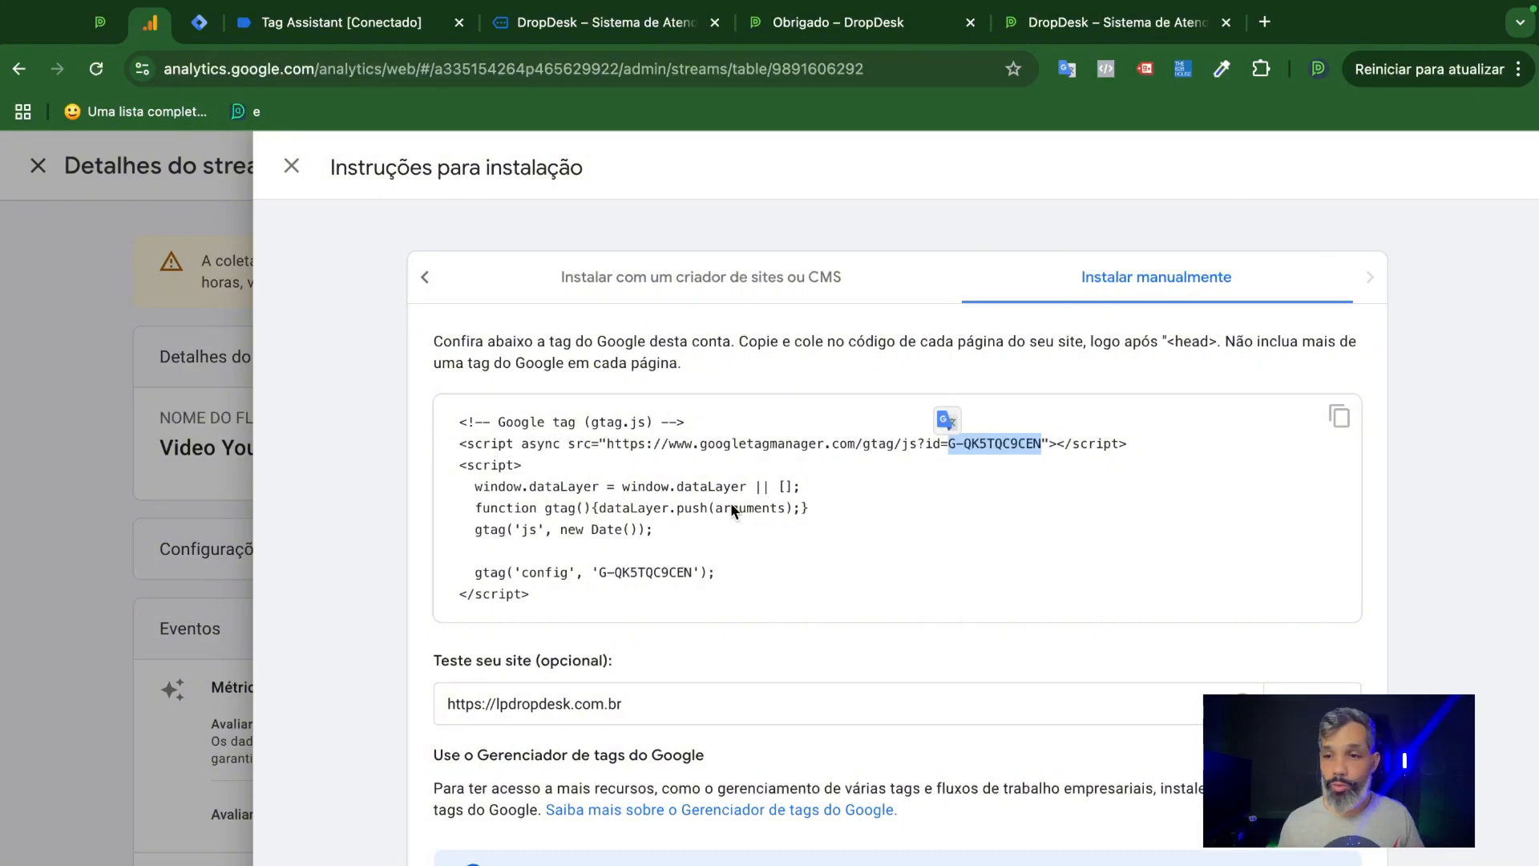
{"action": "left_click", "coordinate": [738, 578]}
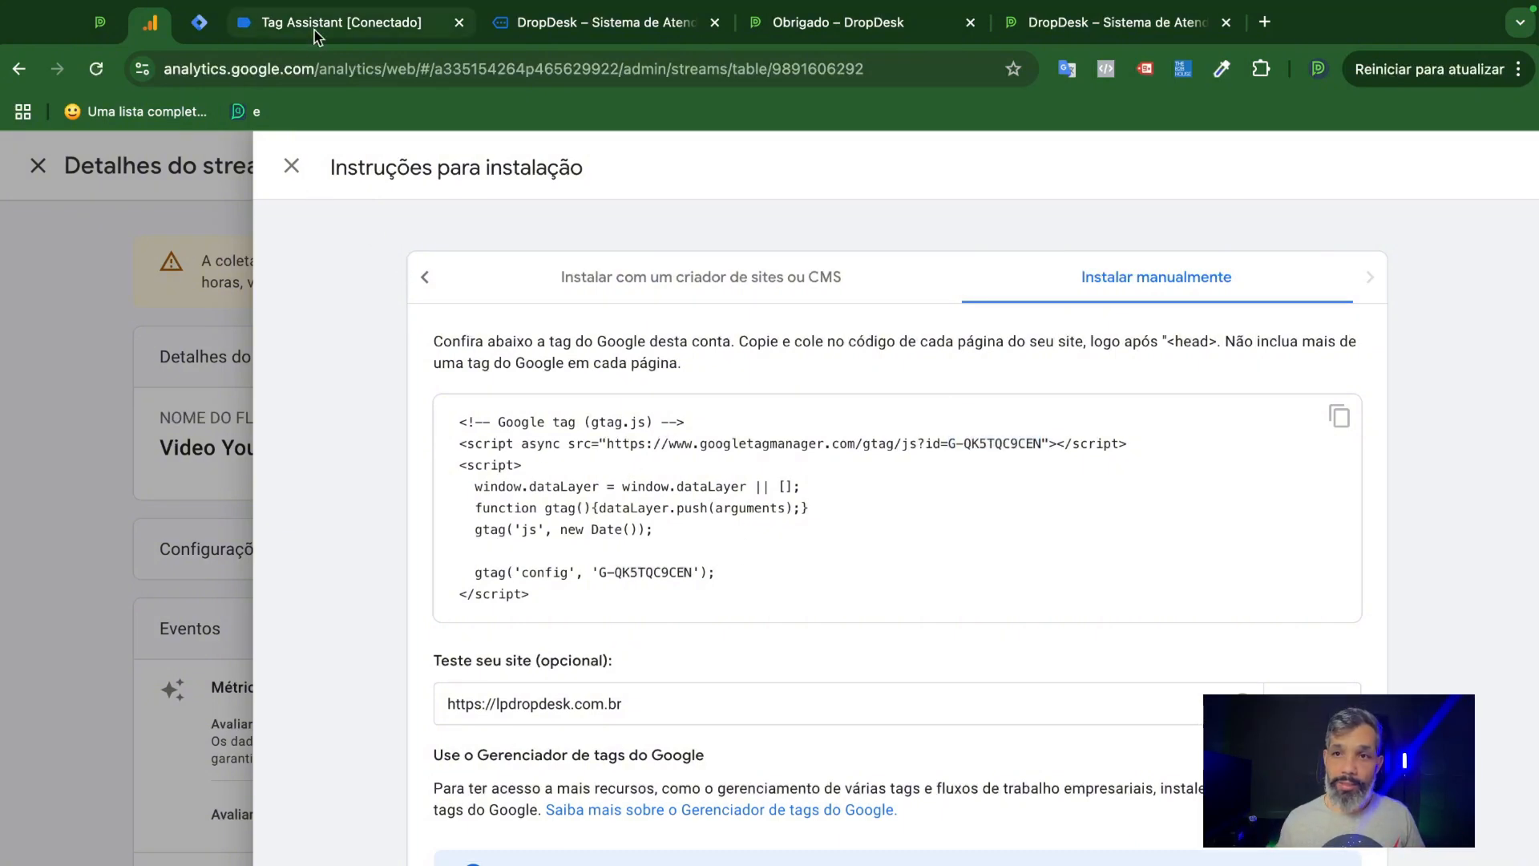
{"action": "left_click", "coordinate": [345, 22]}
{"action": "left_click", "coordinate": [458, 23]}
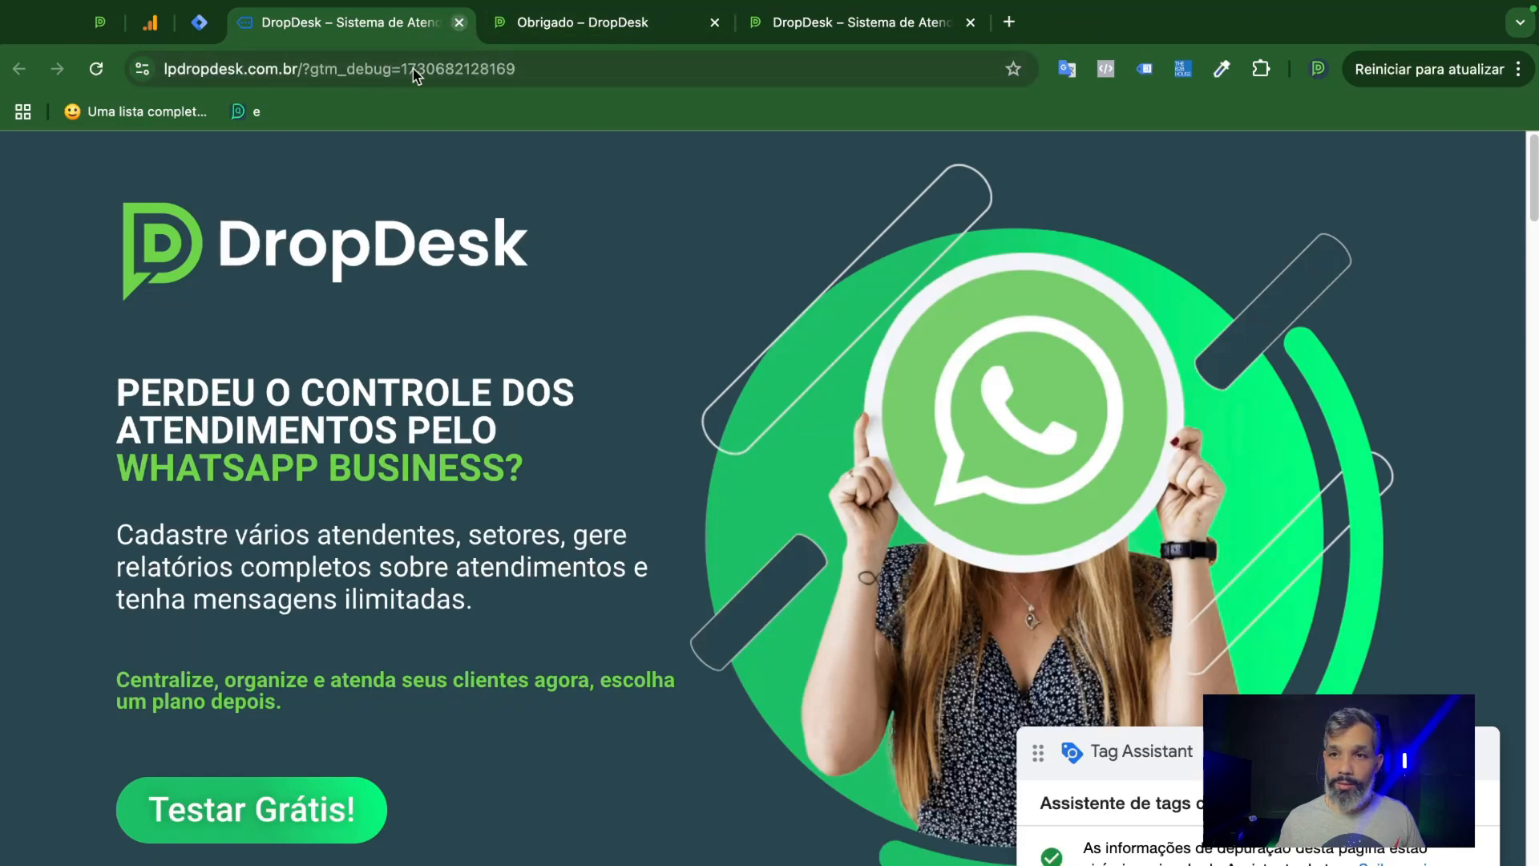
{"action": "left_click", "coordinate": [458, 22]}
Close the installation instructions and web stream details in Google Analytics, and go to the property's home page.
{"action": "left_click", "coordinate": [152, 24]}
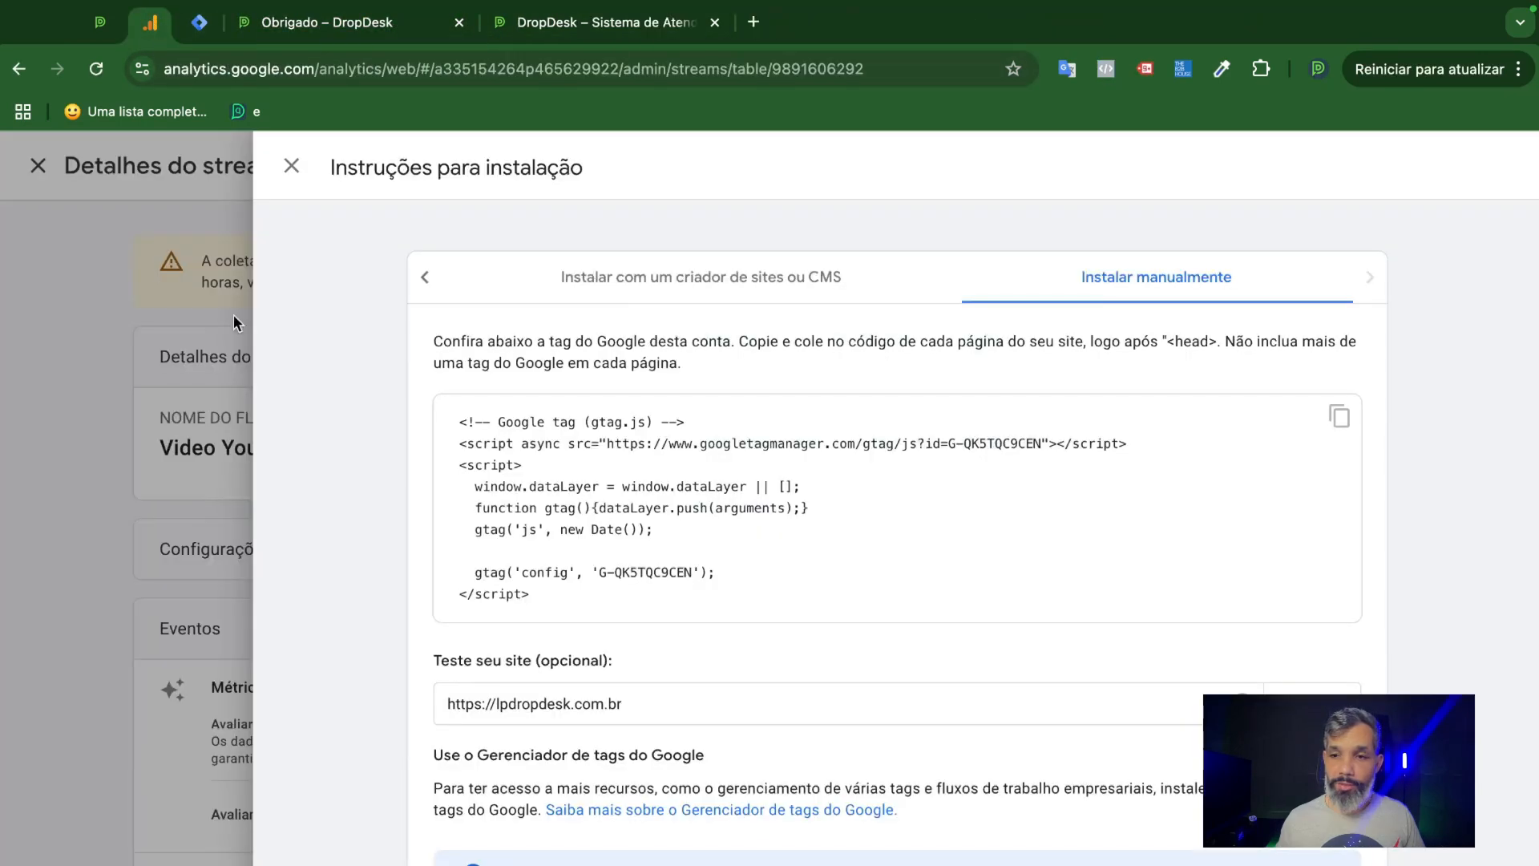
{"action": "left_click", "coordinate": [289, 164]}
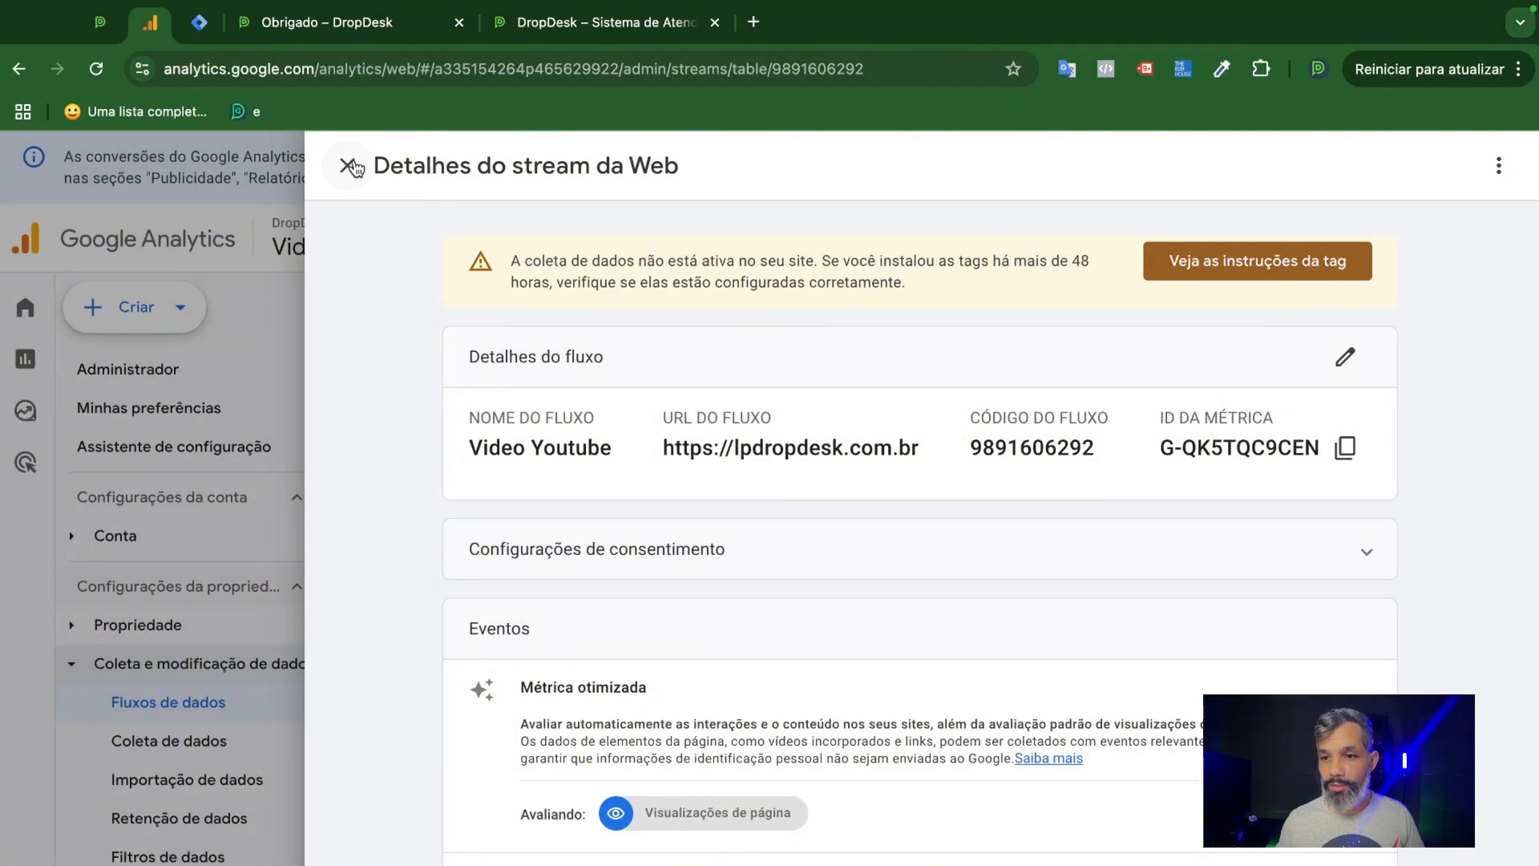
{"action": "left_click", "coordinate": [348, 165]}
{"action": "mouse_move", "coordinate": [46, 365]}
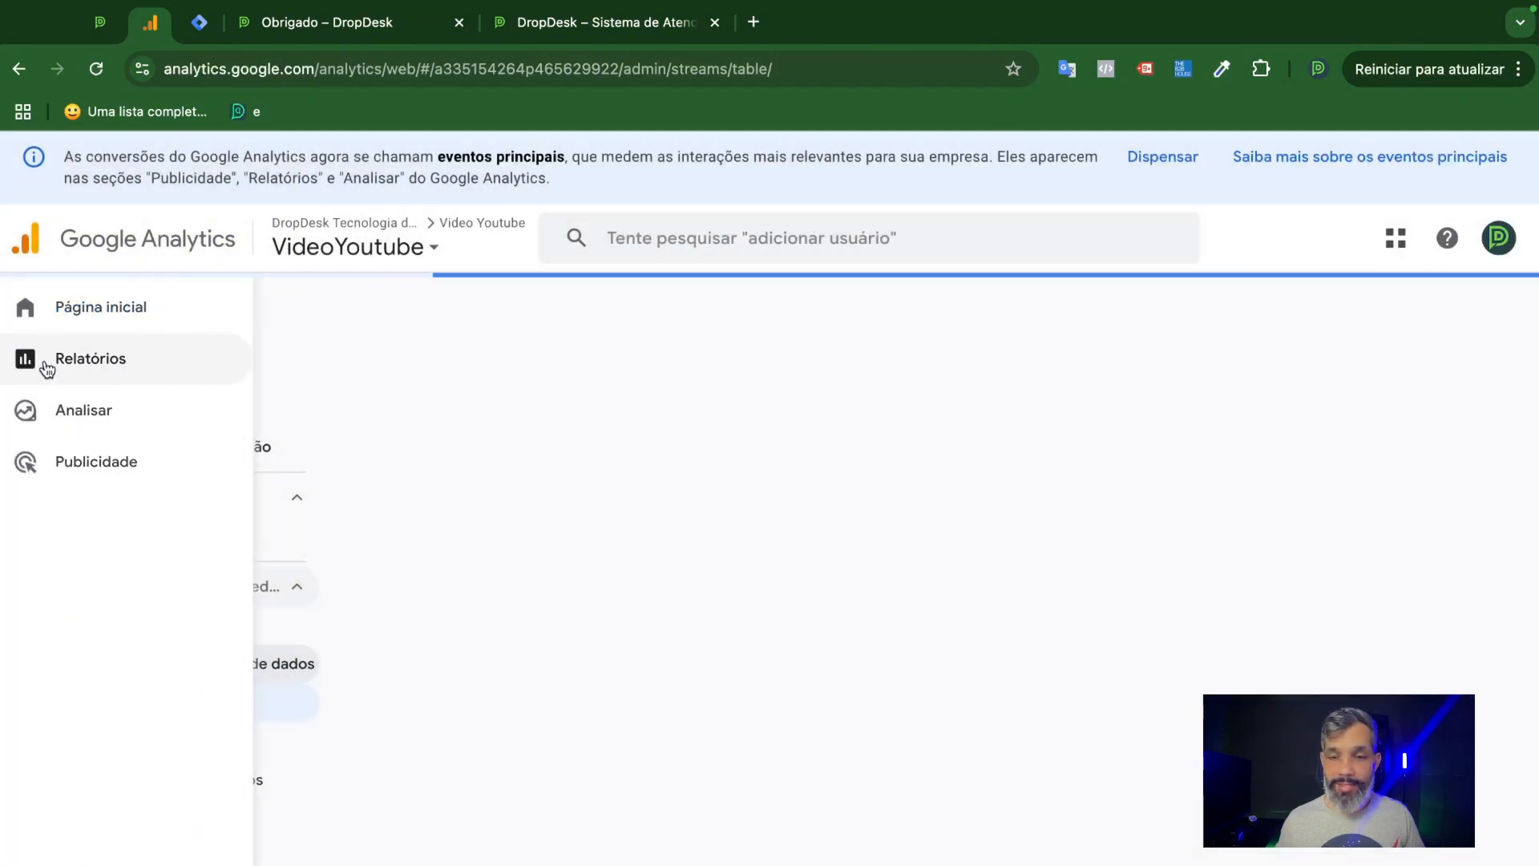
{"action": "left_click", "coordinate": [93, 307]}
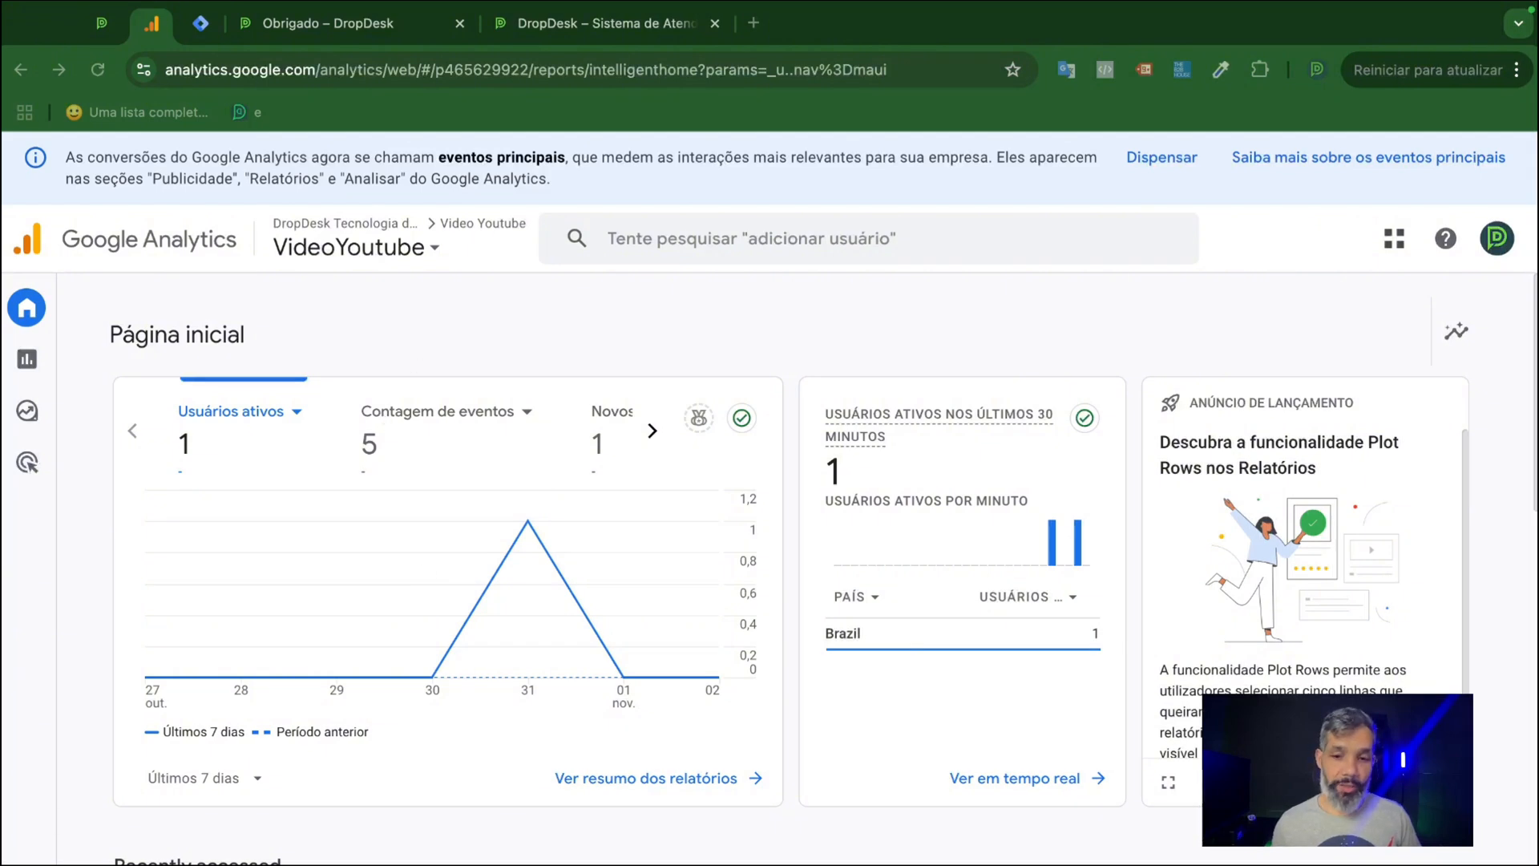
Open the details of the Video Youtube web stream from the property's data streams.
{"action": "left_click", "coordinate": [28, 360]}
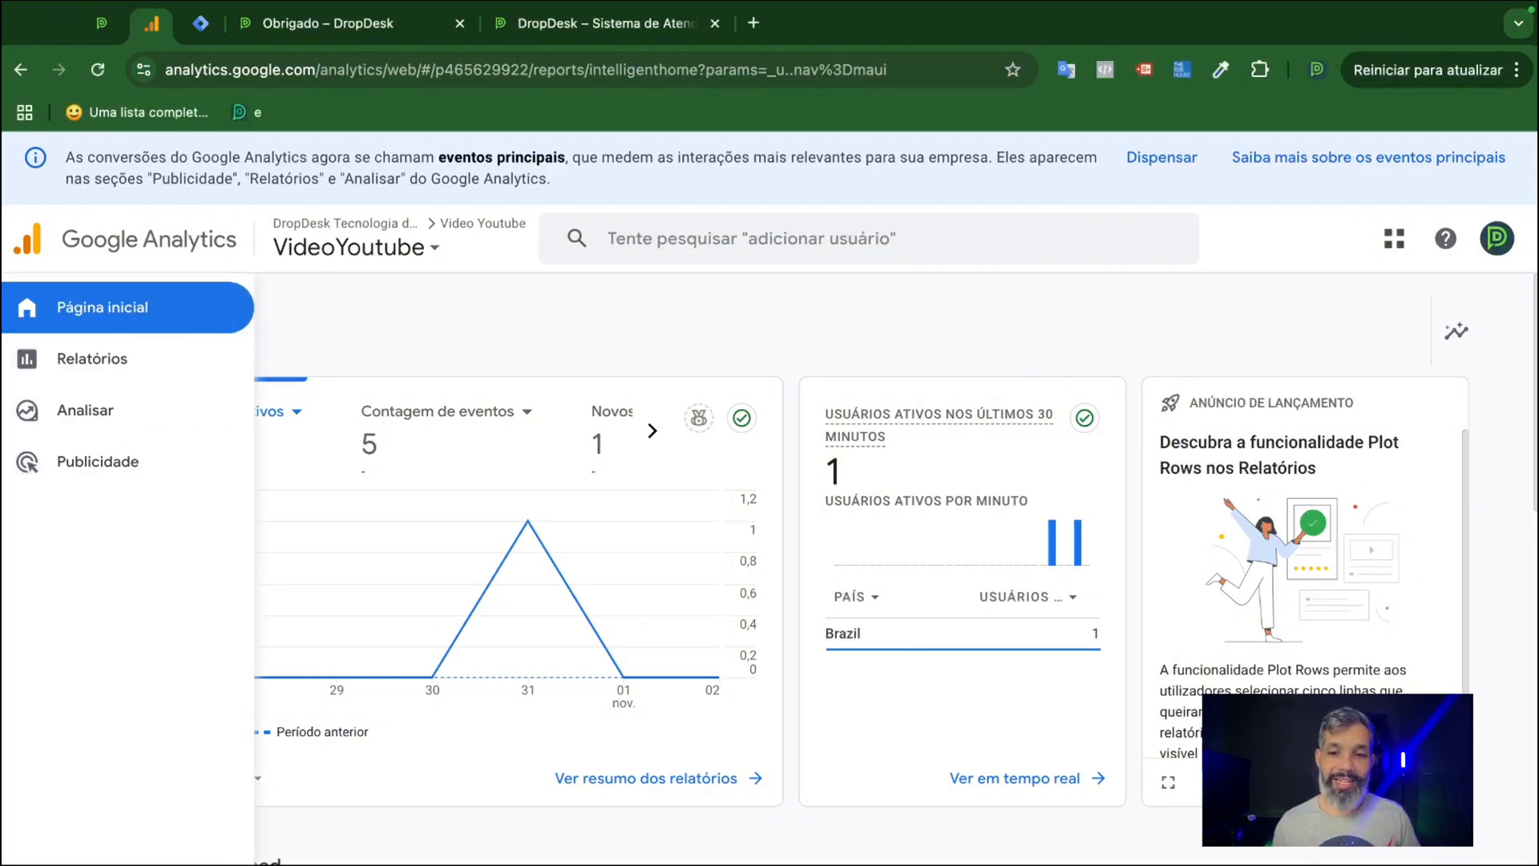
{"action": "left_click", "coordinate": [27, 359]}
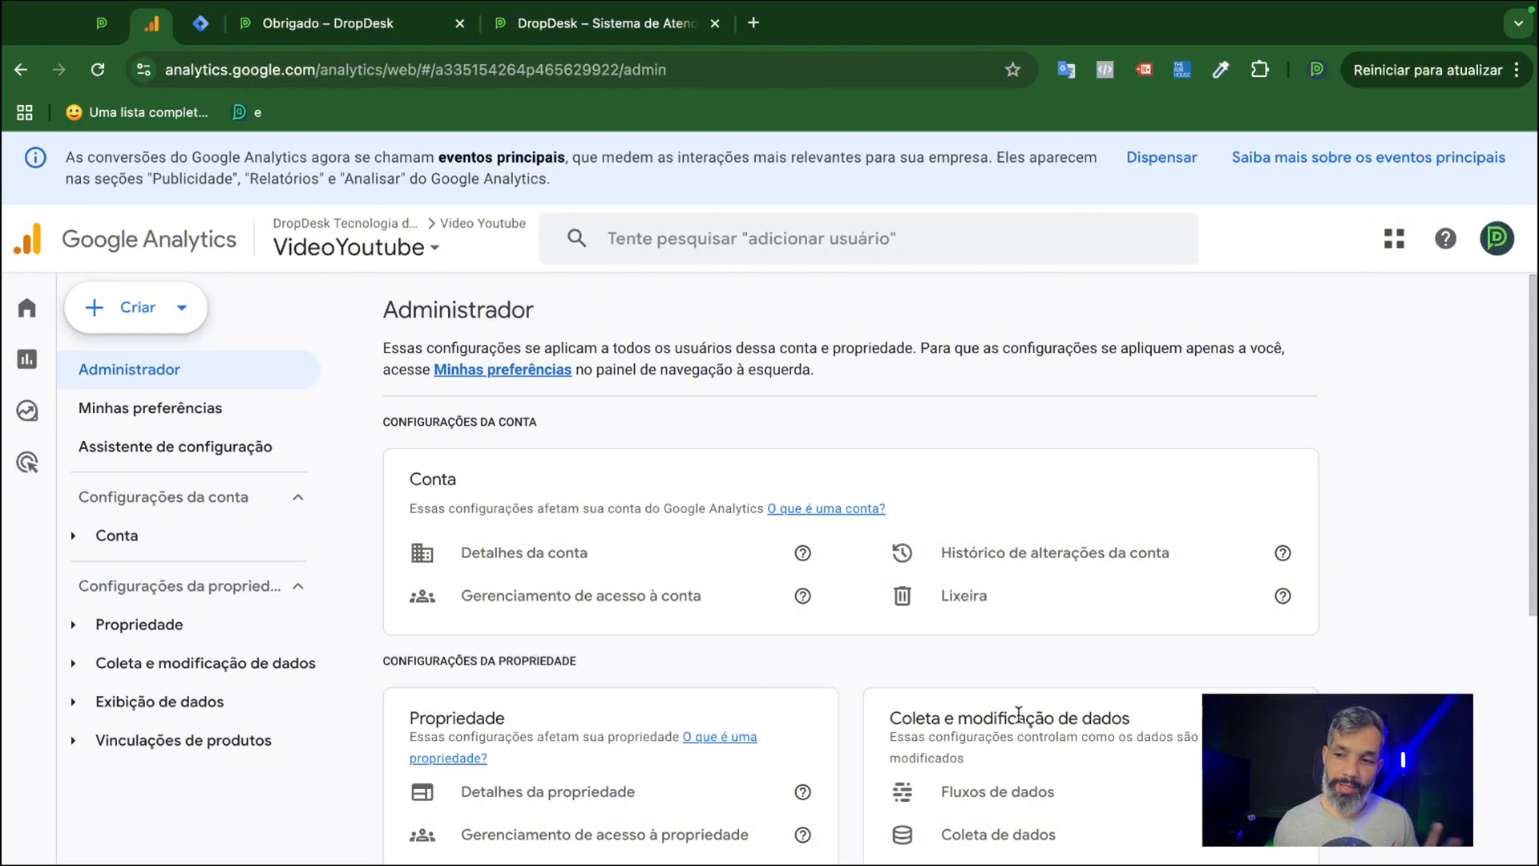
{"action": "left_click", "coordinate": [1027, 803]}
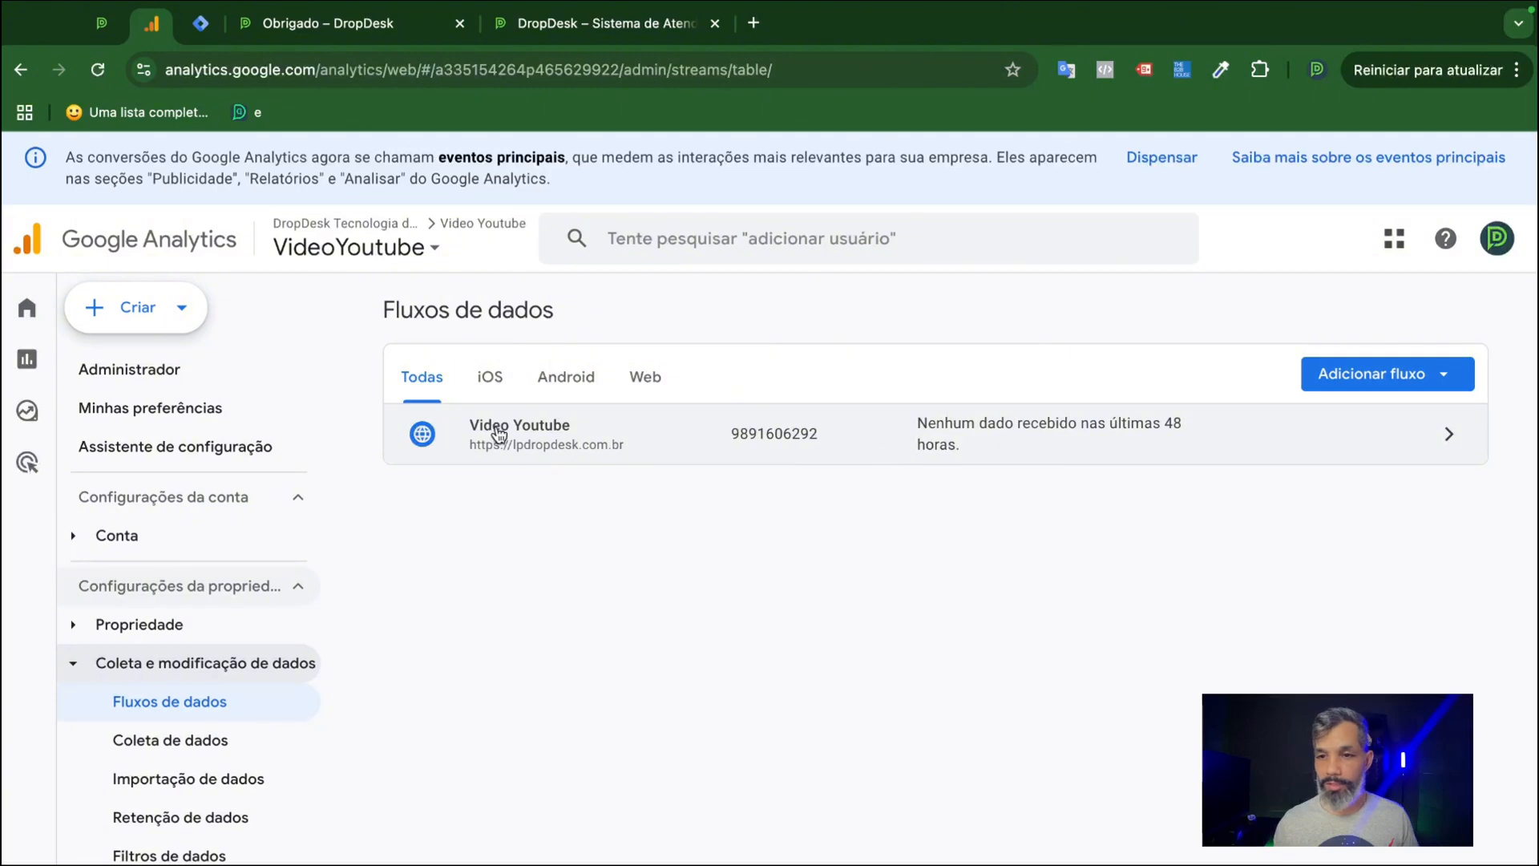
{"action": "left_click", "coordinate": [797, 445]}
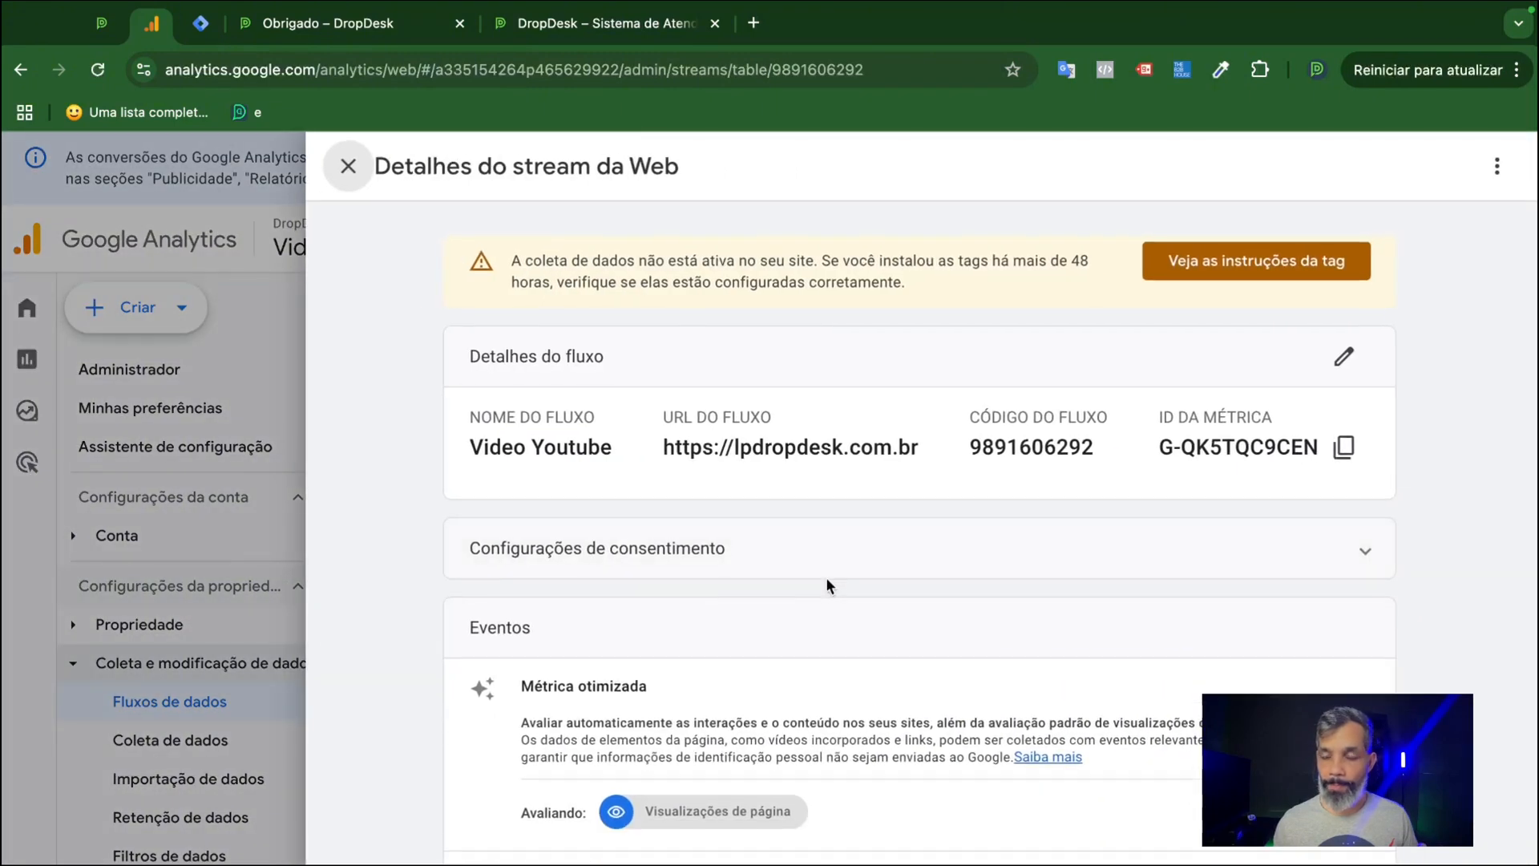
Review the stream's event settings, focusing on the Métrica otimizada option.
{"action": "scroll", "coordinate": [828, 585], "scroll_direction": "down", "scroll_amount": 4}
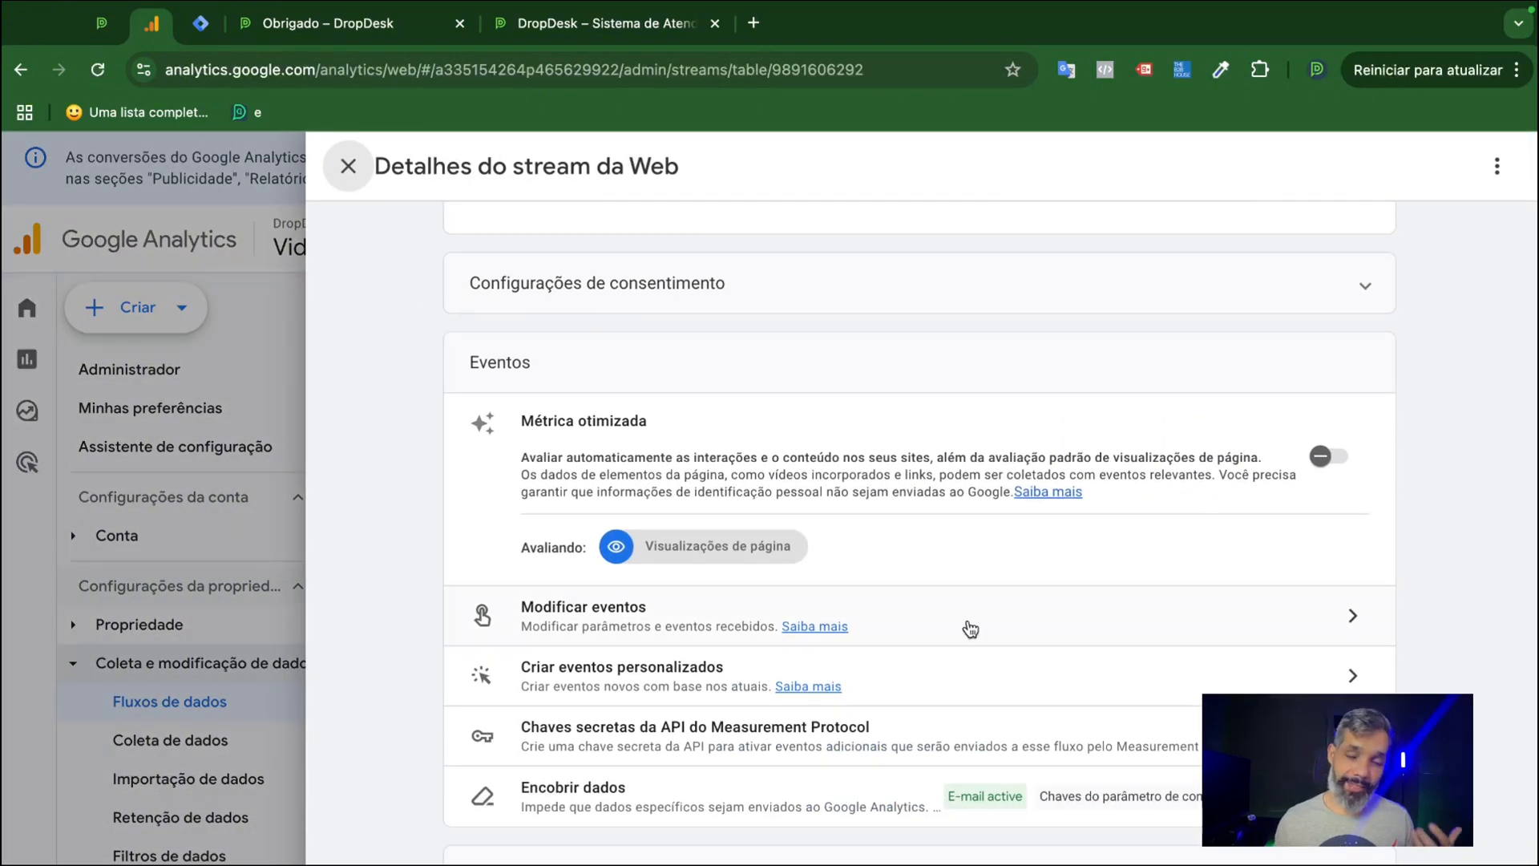
{"action": "left_click_drag", "start_coordinate": [687, 422], "coordinate": [525, 413]}
{"action": "left_click", "coordinate": [524, 413]}
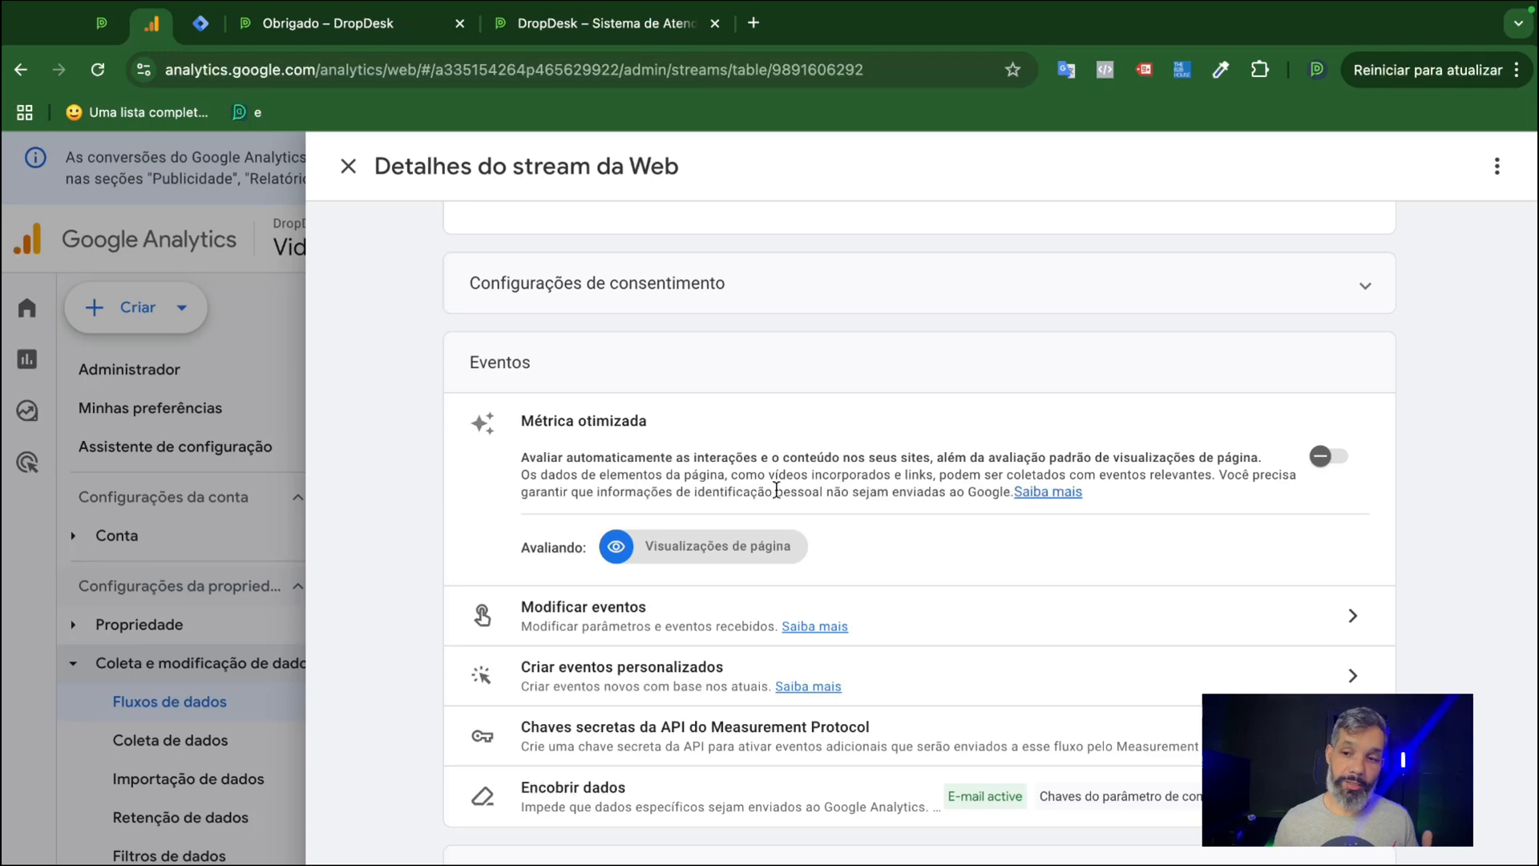
{"action": "scroll", "coordinate": [747, 484], "scroll_direction": "down", "scroll_amount": 1}
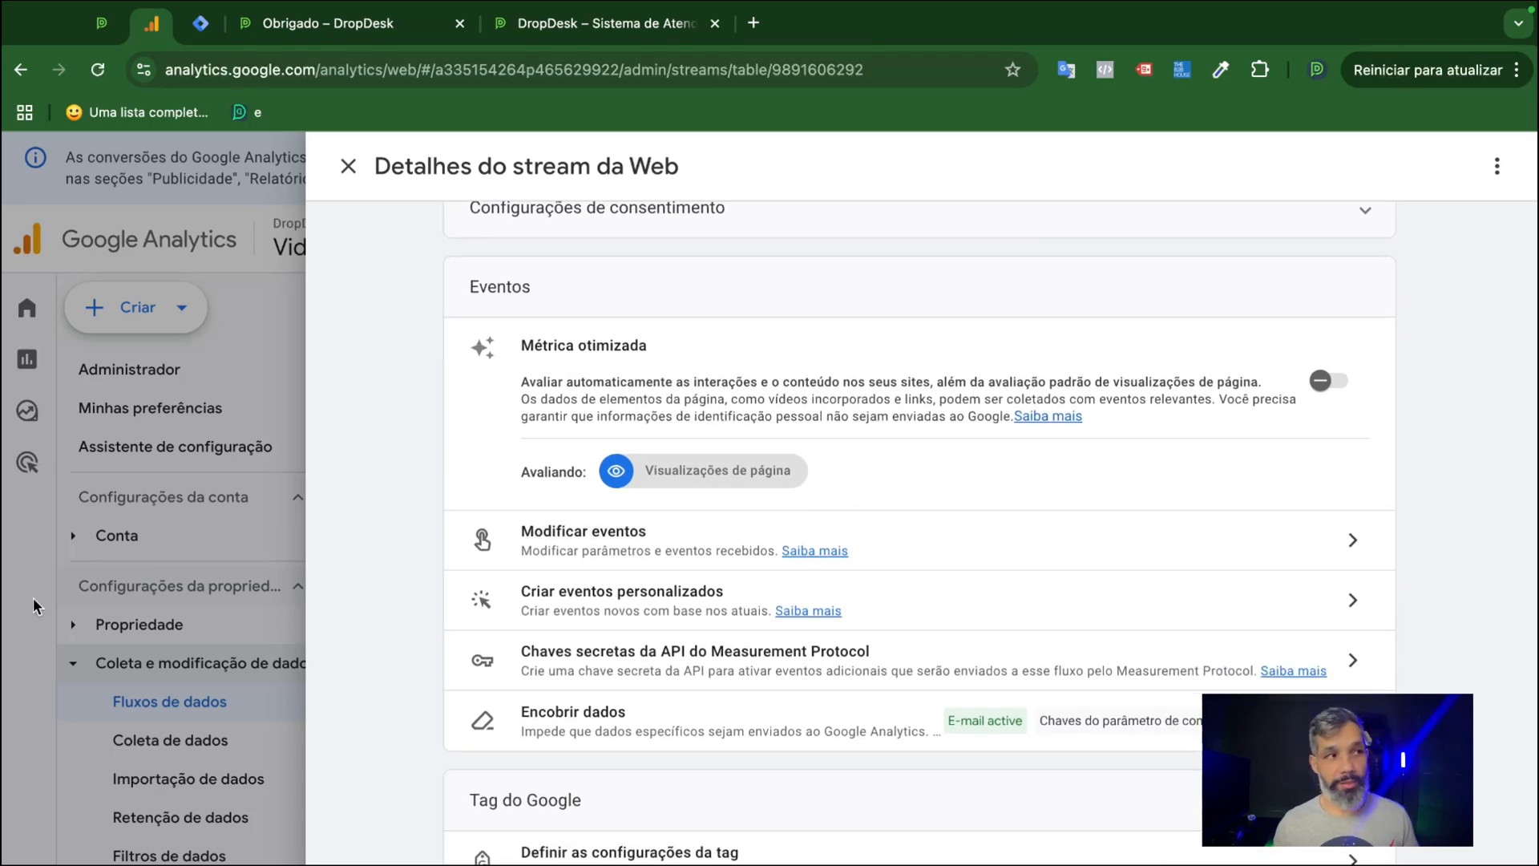
{"action": "scroll", "coordinate": [764, 501], "scroll_direction": "up", "scroll_amount": 2}
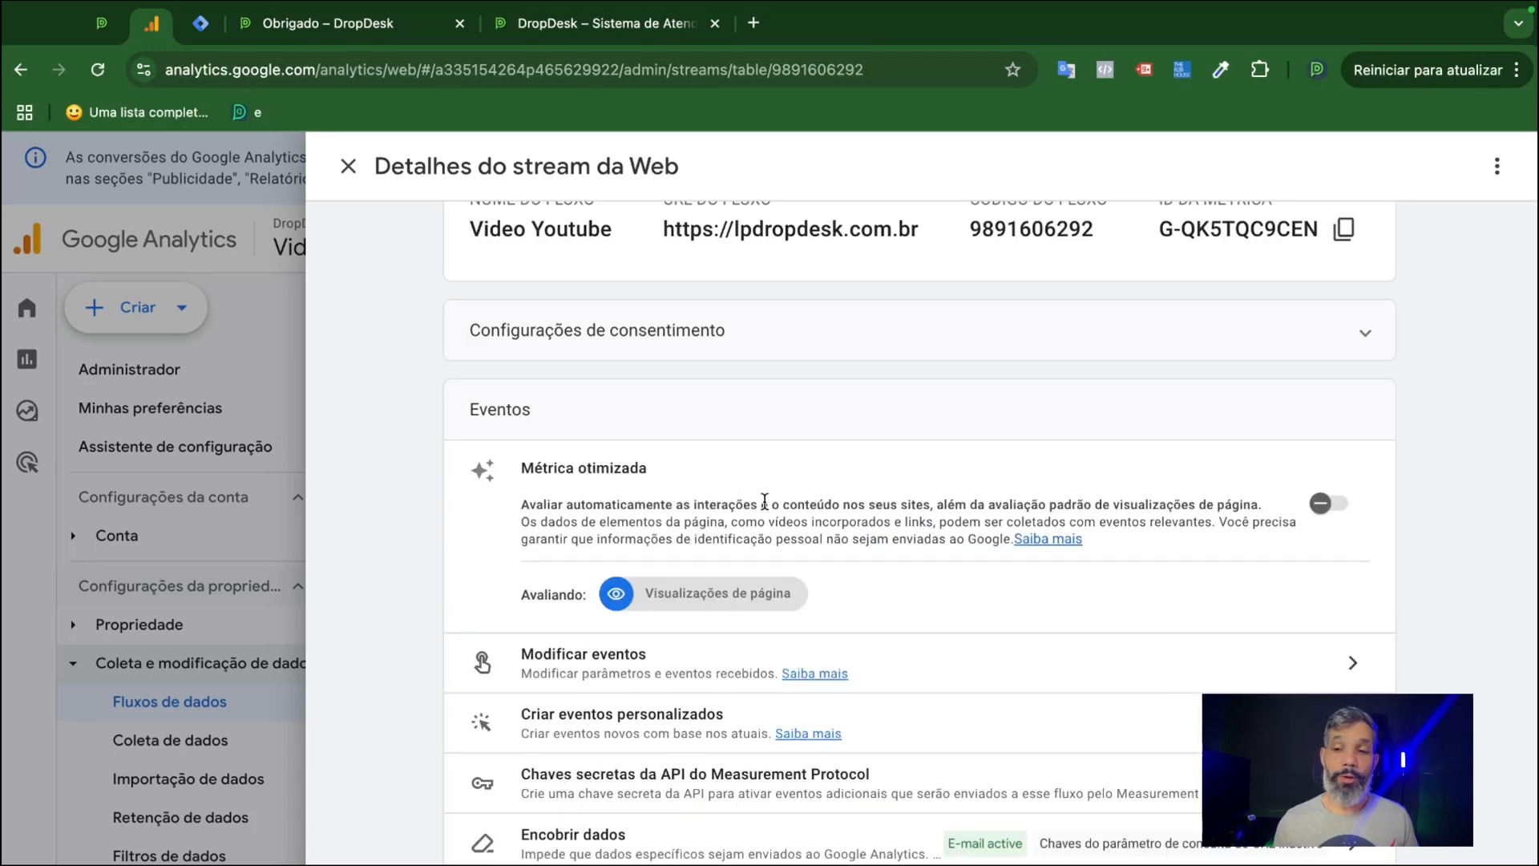
{"action": "scroll", "coordinate": [833, 498], "scroll_direction": "down", "scroll_amount": 3}
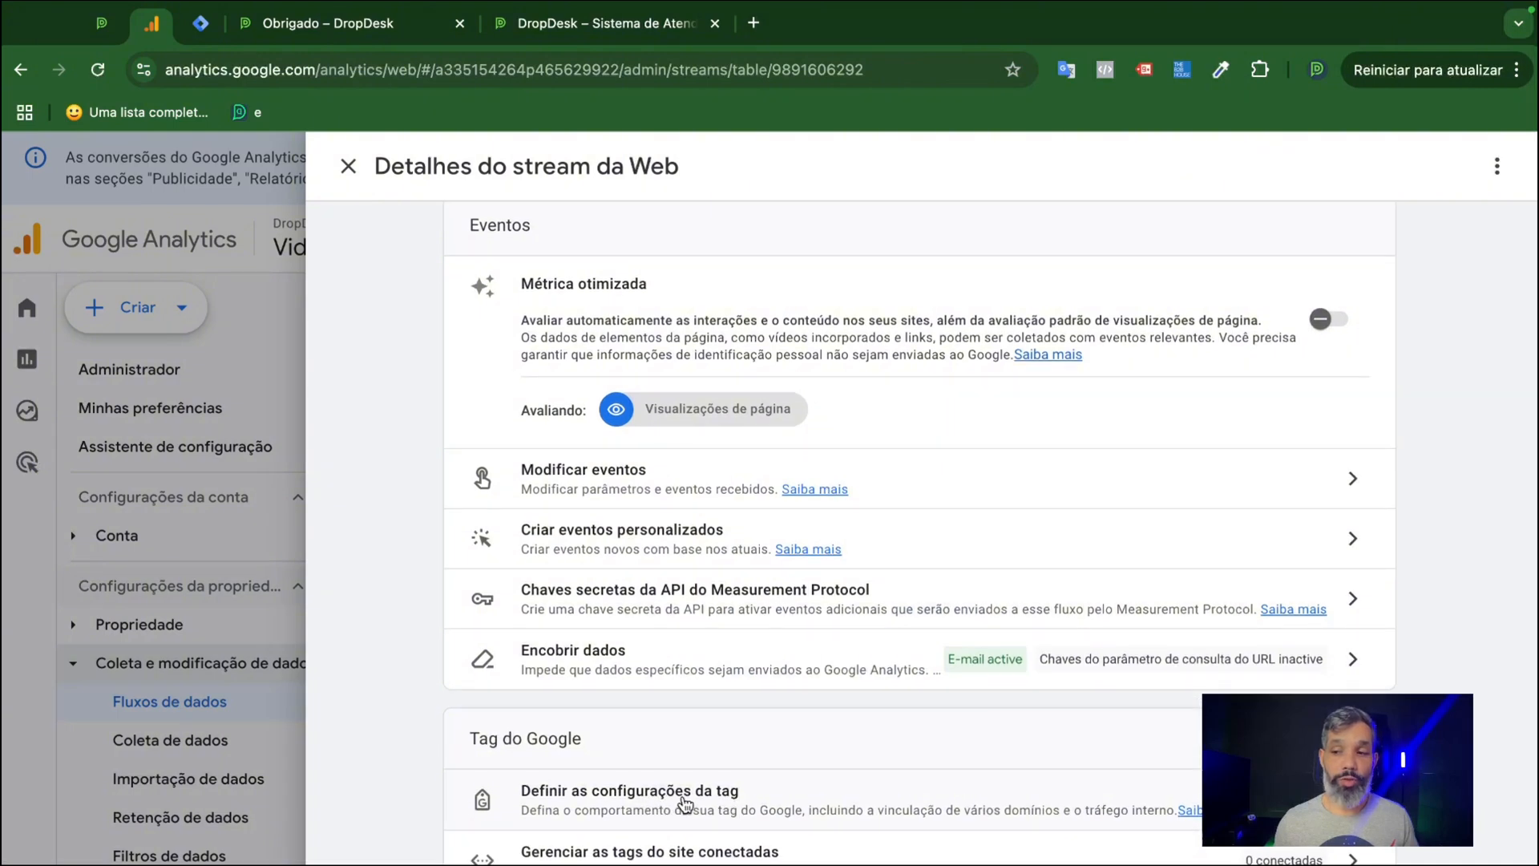
Open the automatic event detection settings in the Video Youtube stream's Google tag configuration.
{"action": "left_click", "coordinate": [683, 792]}
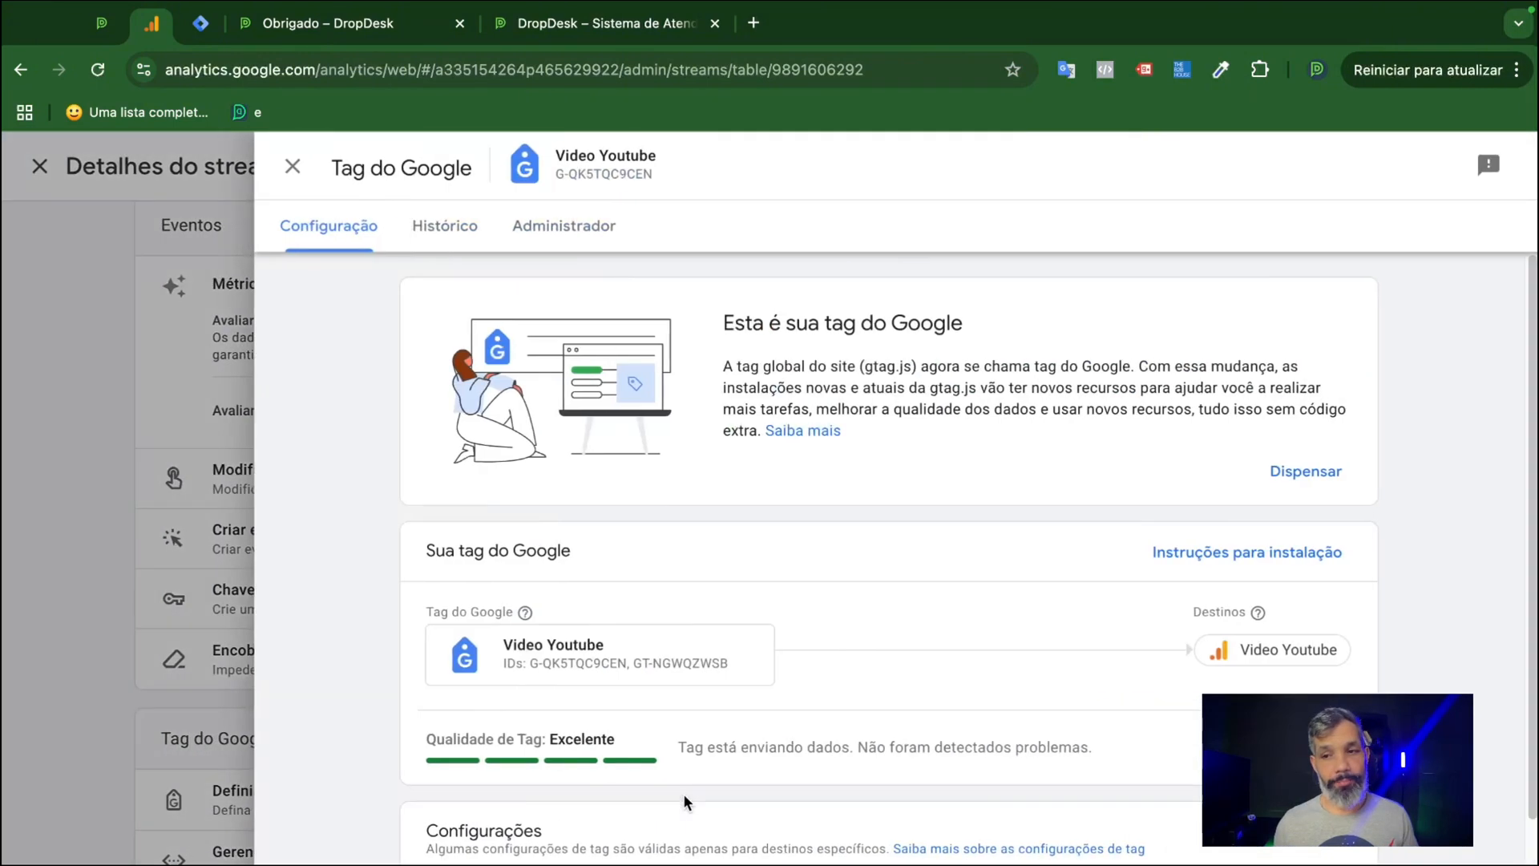
{"action": "scroll", "coordinate": [832, 699], "scroll_direction": "down", "scroll_amount": 3}
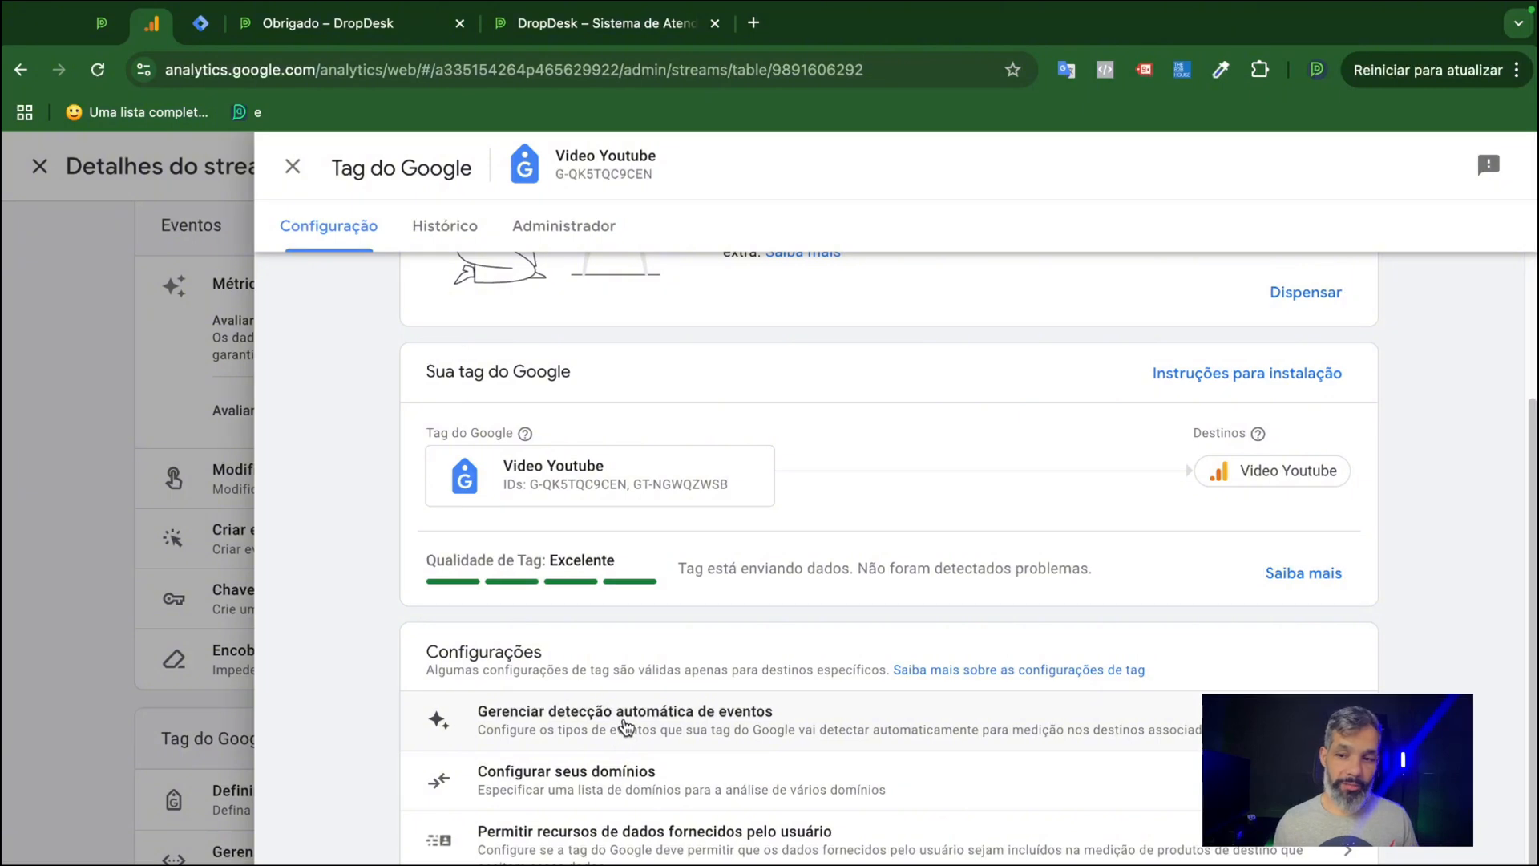
{"action": "left_click", "coordinate": [626, 728]}
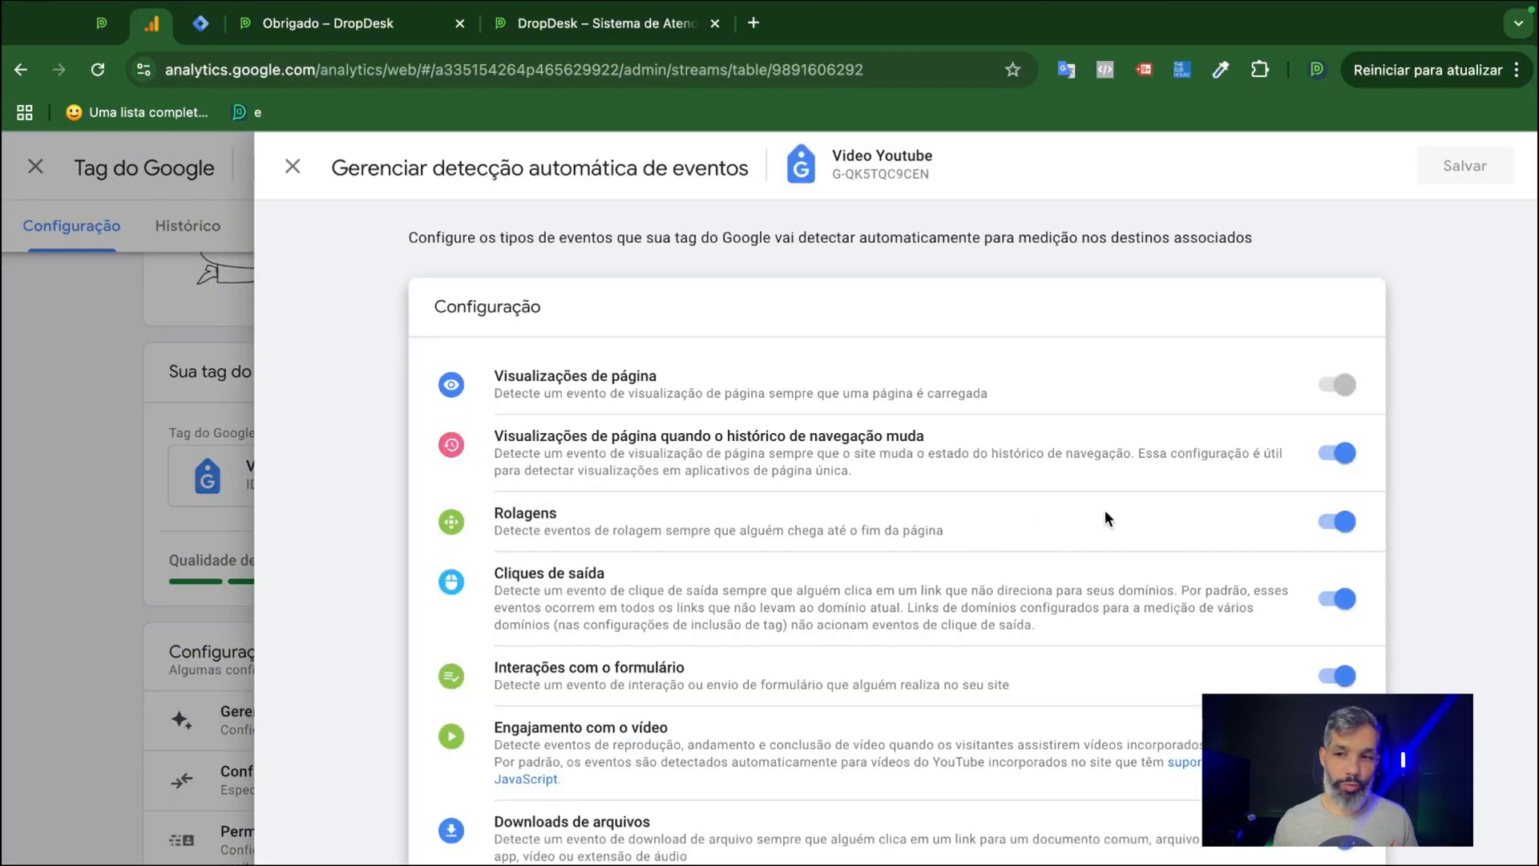
Turn off automatic detection of browser-history page views, scrolls (Rolagens) and outbound clicks (Cliques de saída), and save the configuration.
{"action": "left_click", "coordinate": [1337, 454]}
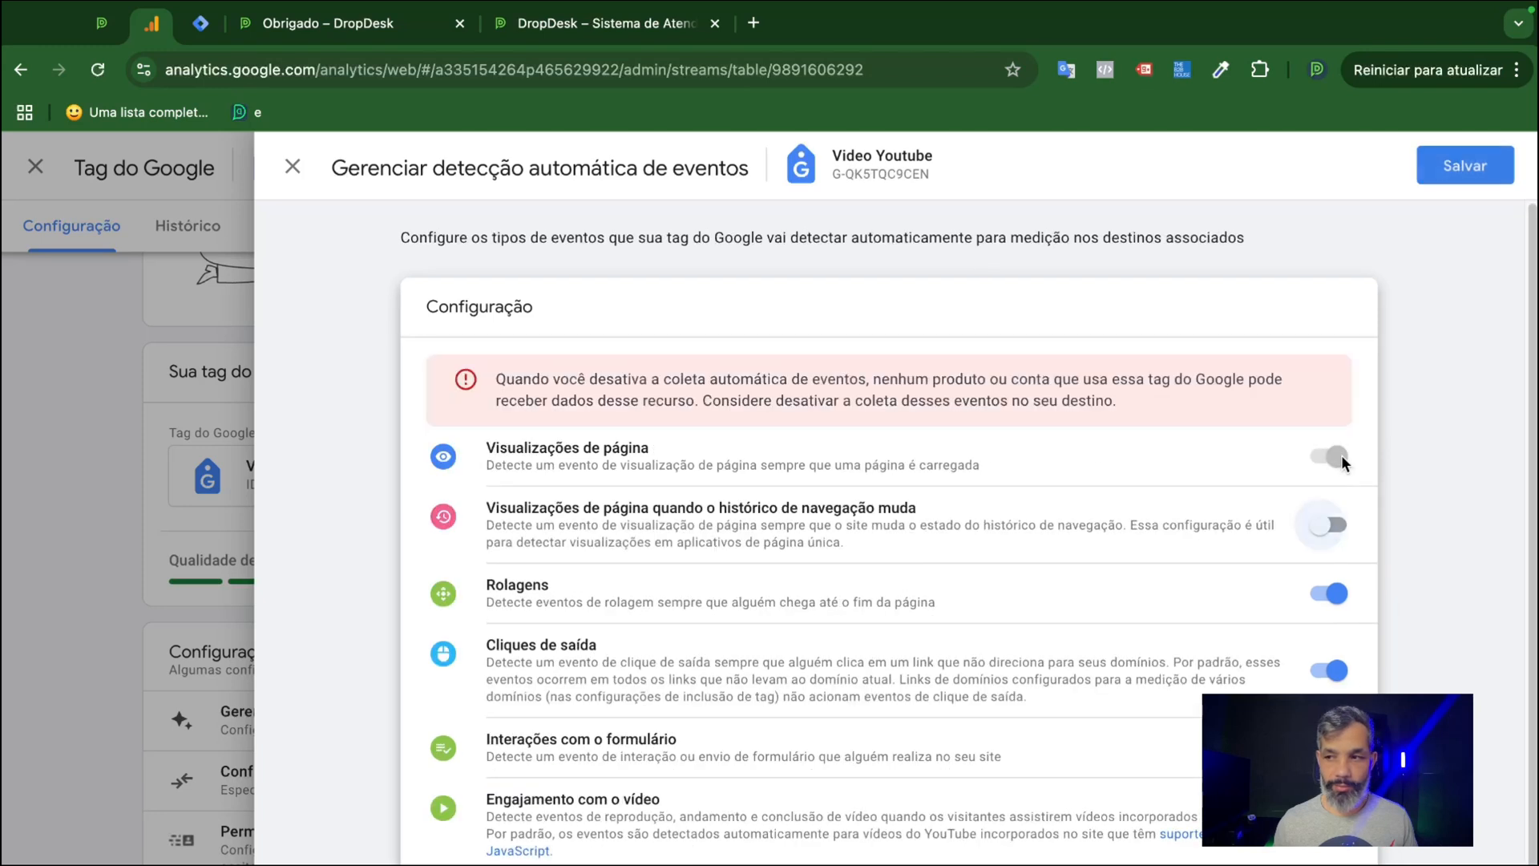
{"action": "left_click", "coordinate": [1332, 593]}
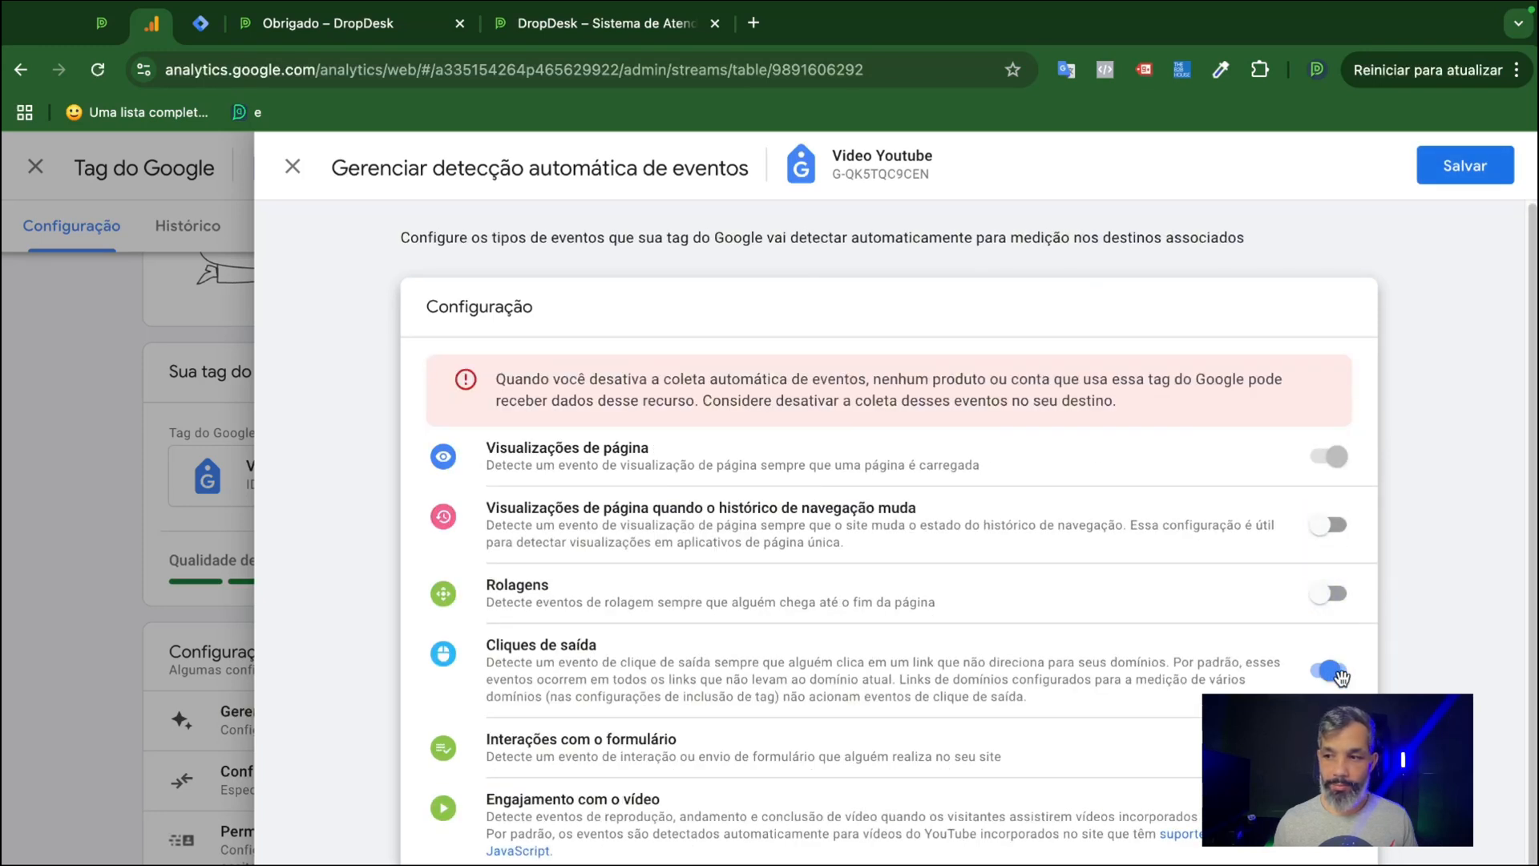
{"action": "left_click", "coordinate": [1333, 670]}
{"action": "scroll", "coordinate": [1339, 690], "scroll_direction": "down", "scroll_amount": 1}
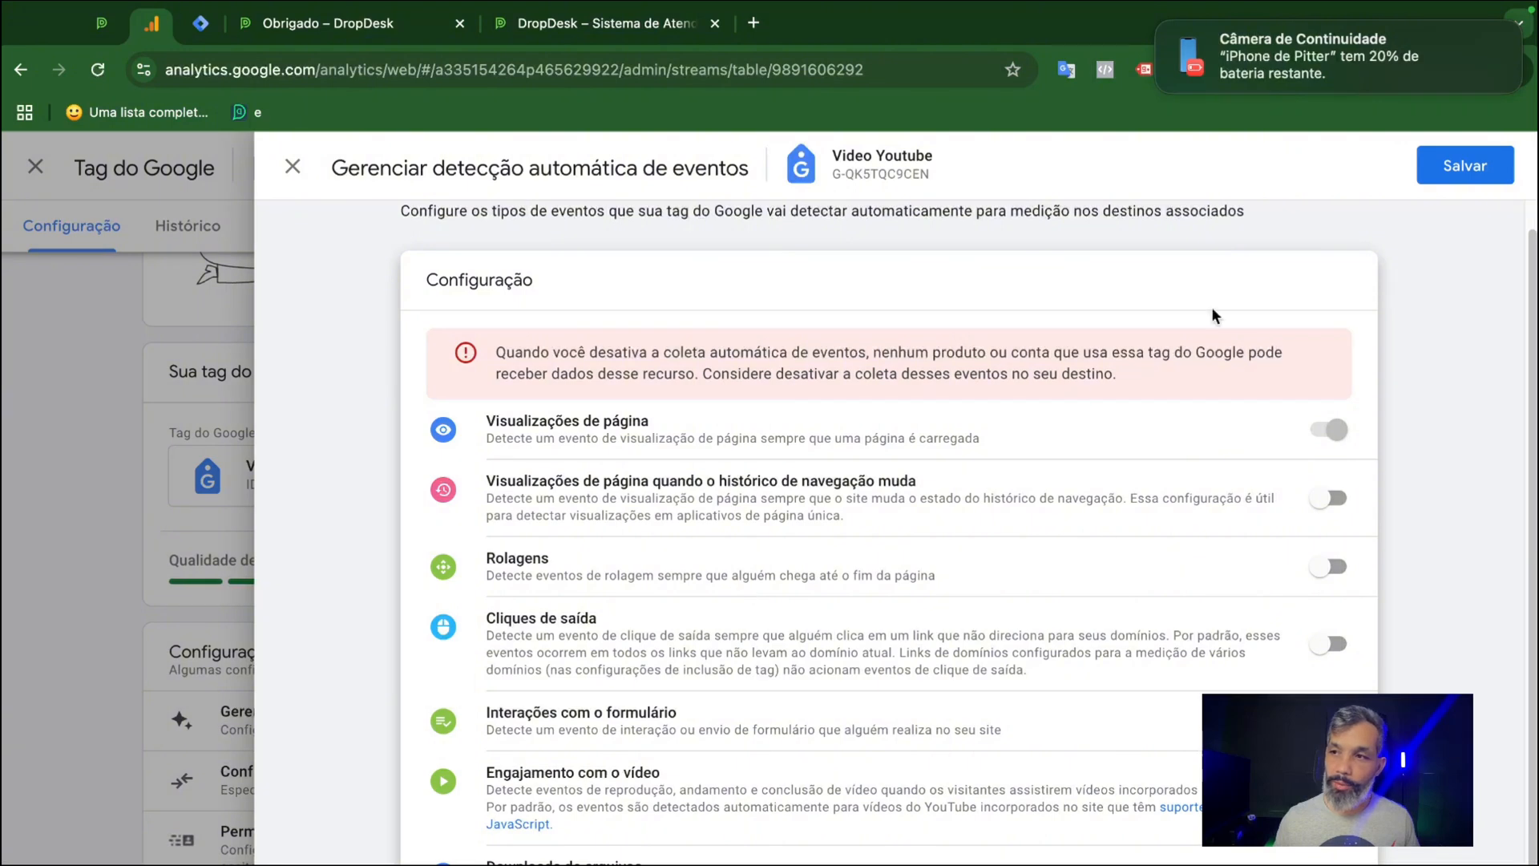
{"action": "left_click", "coordinate": [1453, 170]}
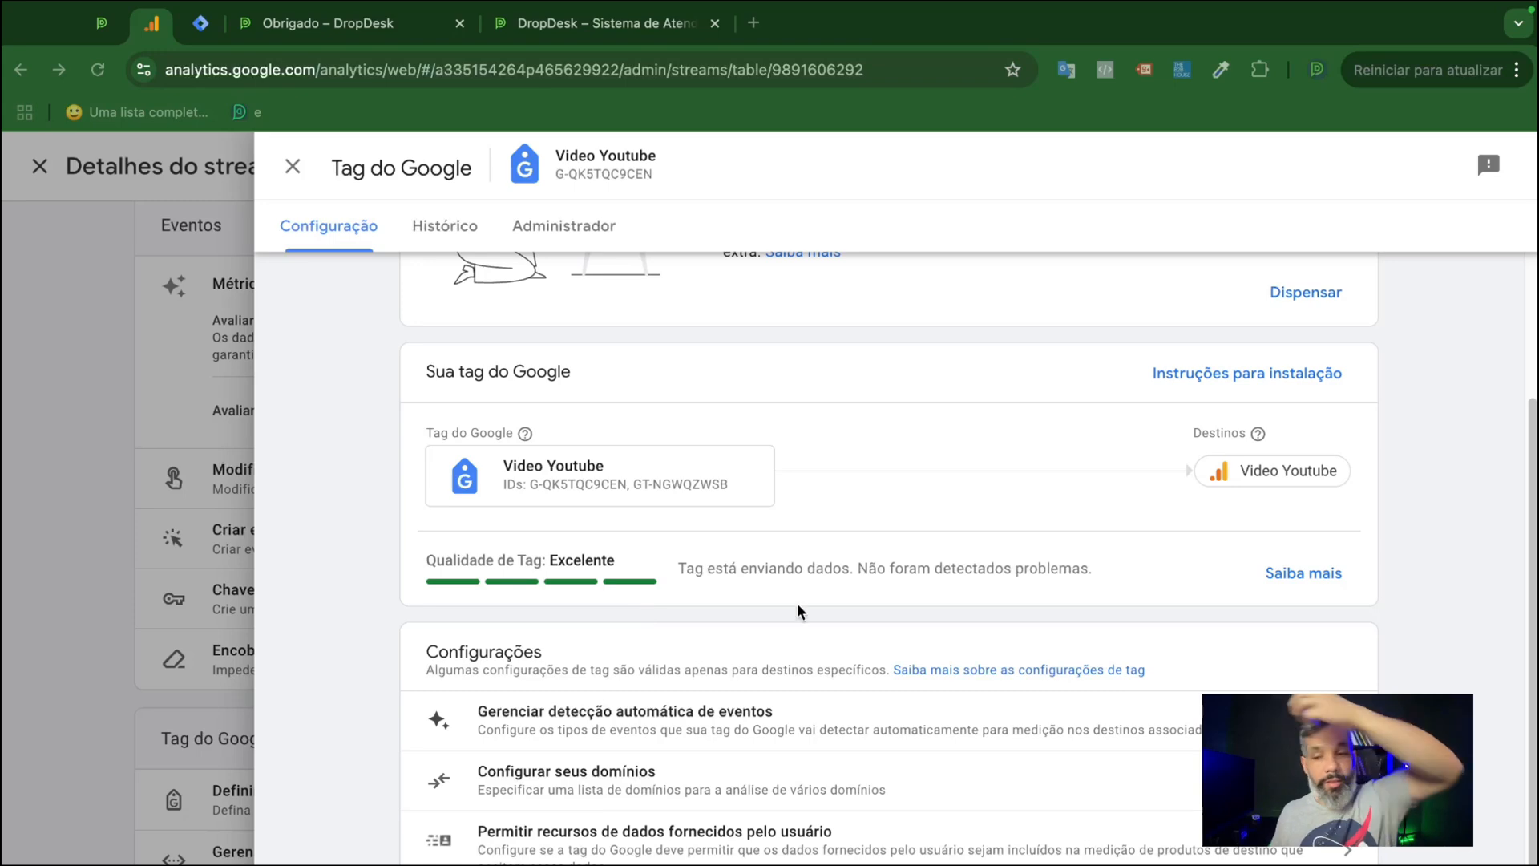
Recheck the saved automatic event detection settings, and close the Google tag and web stream details to return to the data streams list.
{"action": "left_click", "coordinate": [1043, 734]}
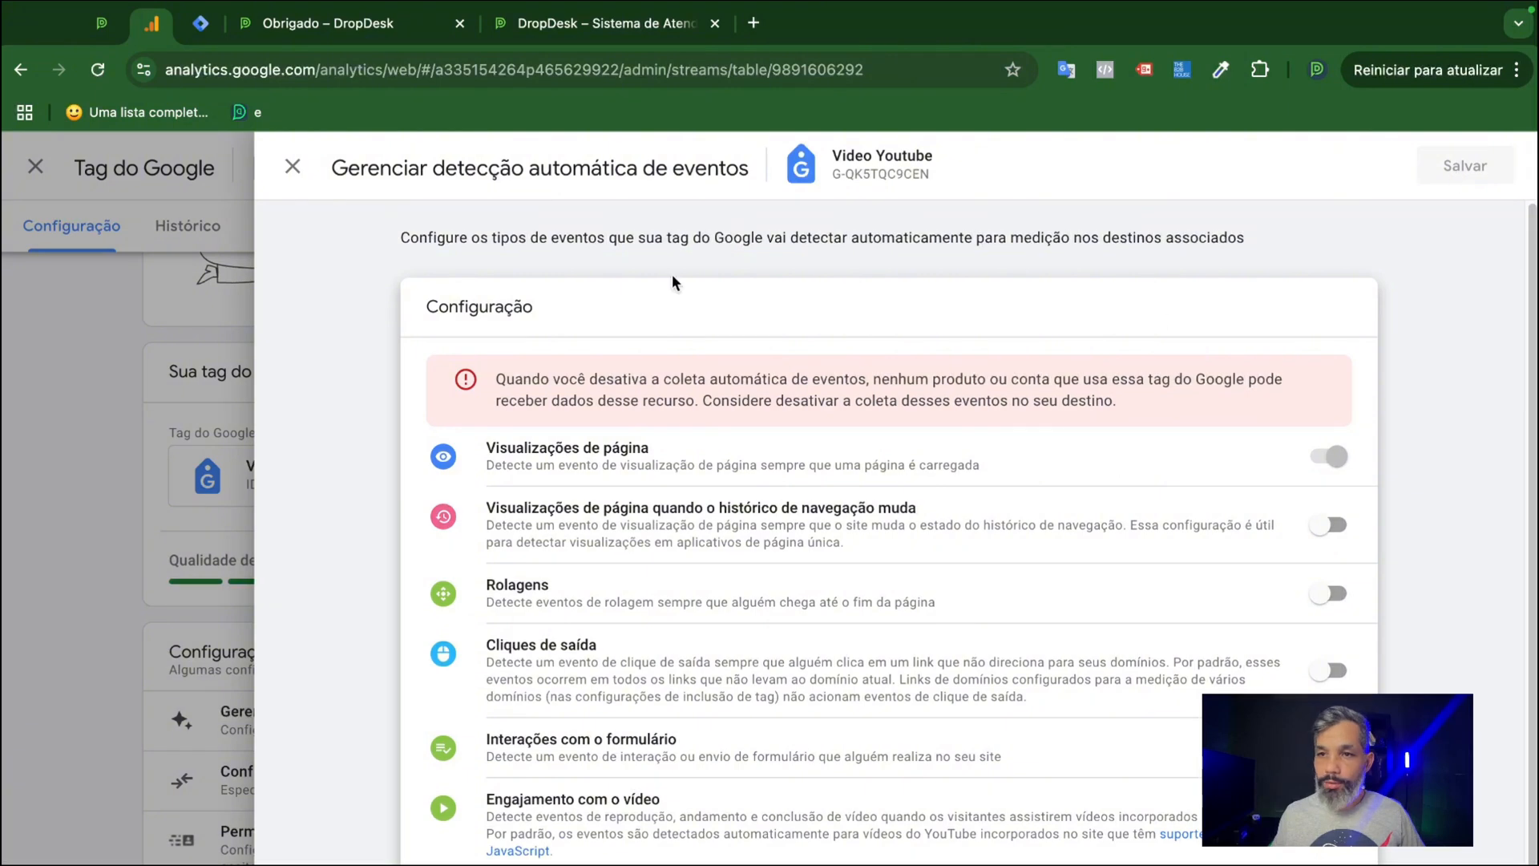
{"action": "left_click", "coordinate": [293, 167]}
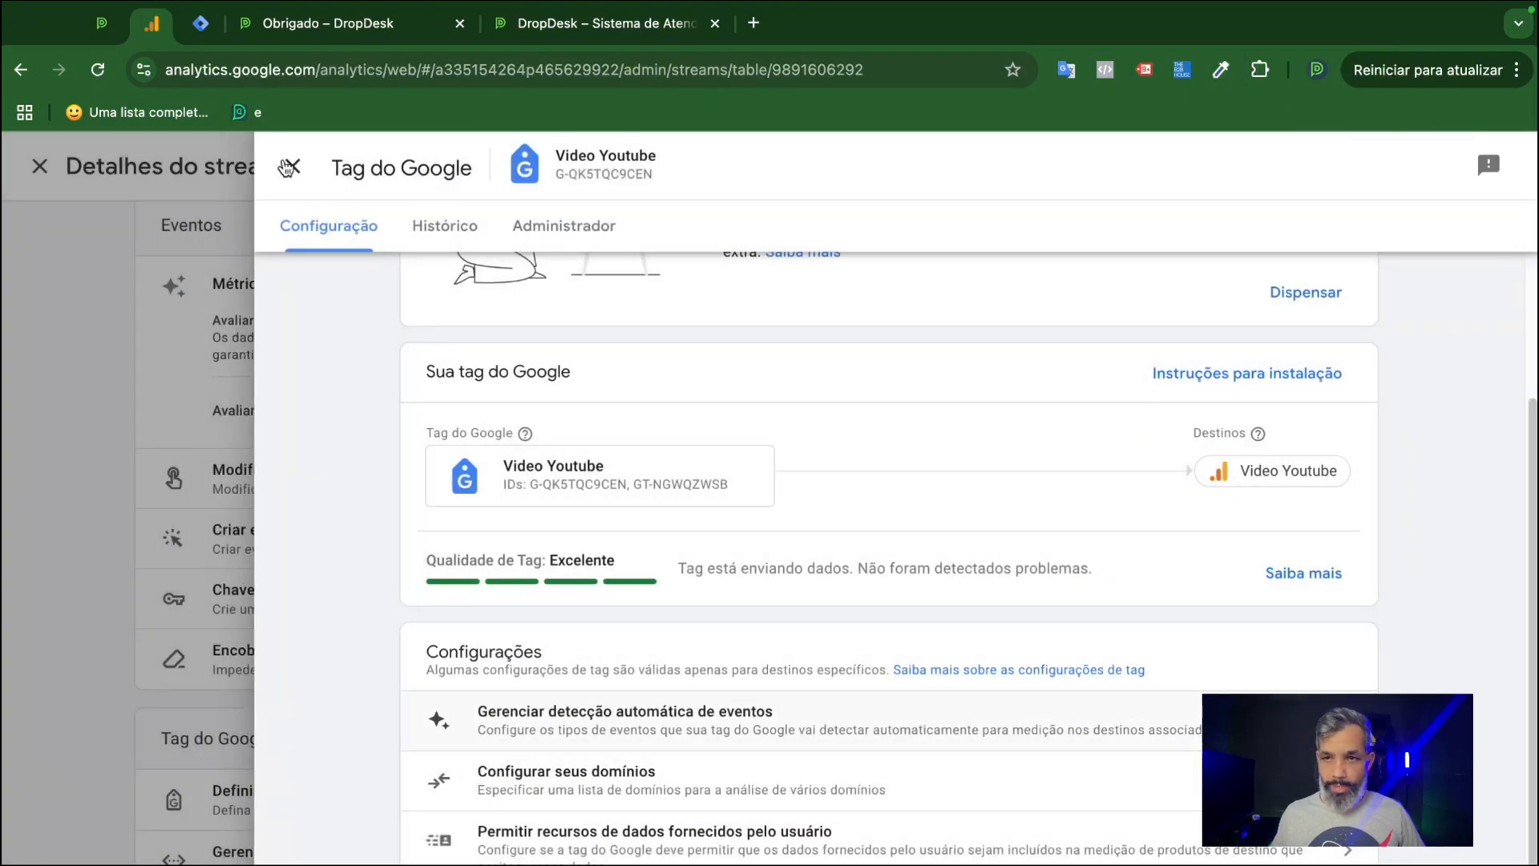
{"action": "left_click", "coordinate": [289, 167]}
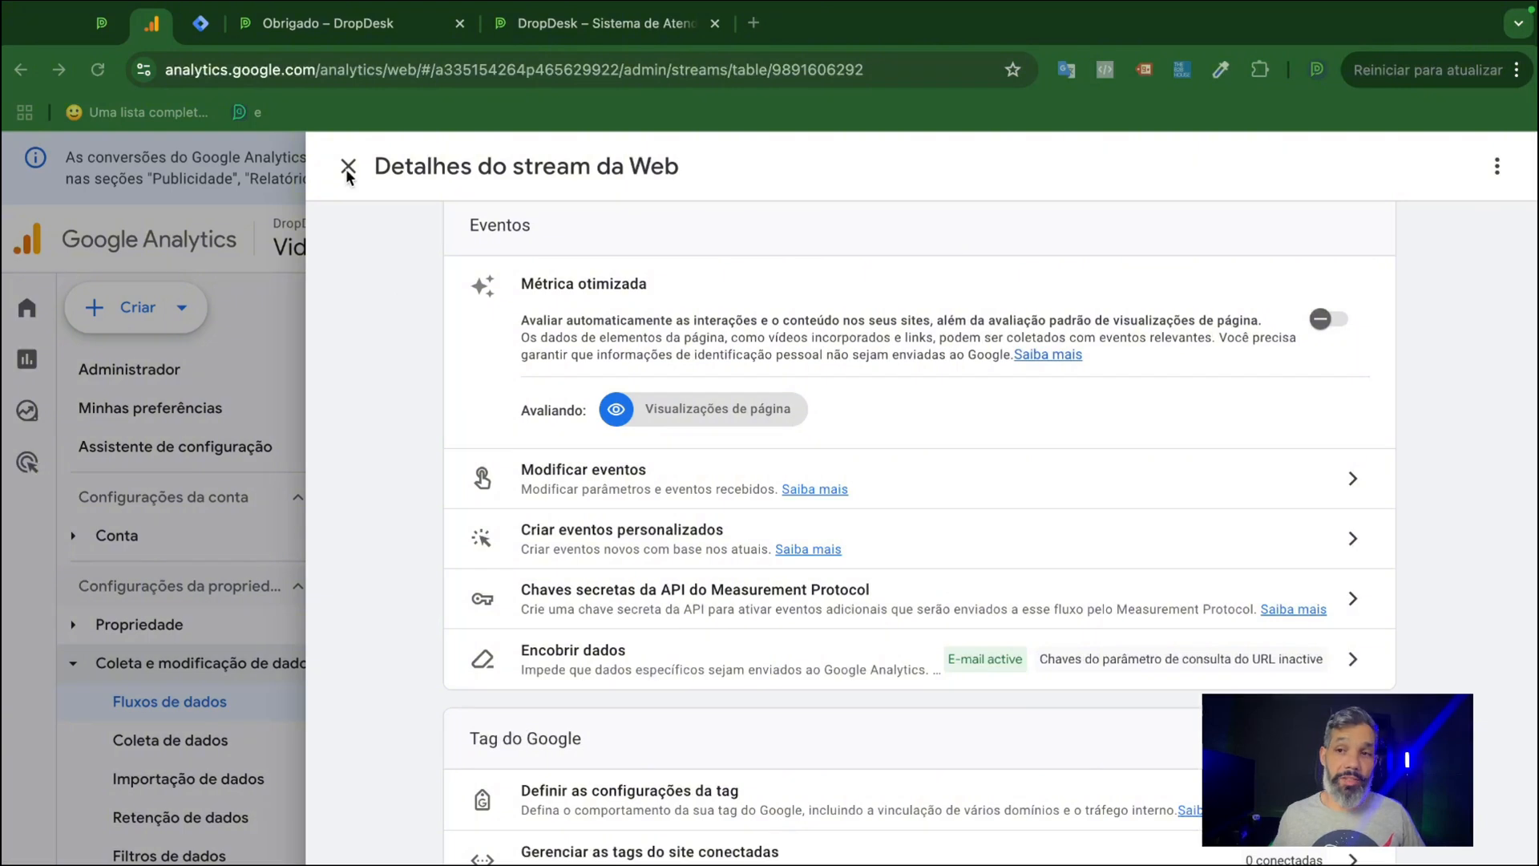
{"action": "left_click", "coordinate": [363, 184]}
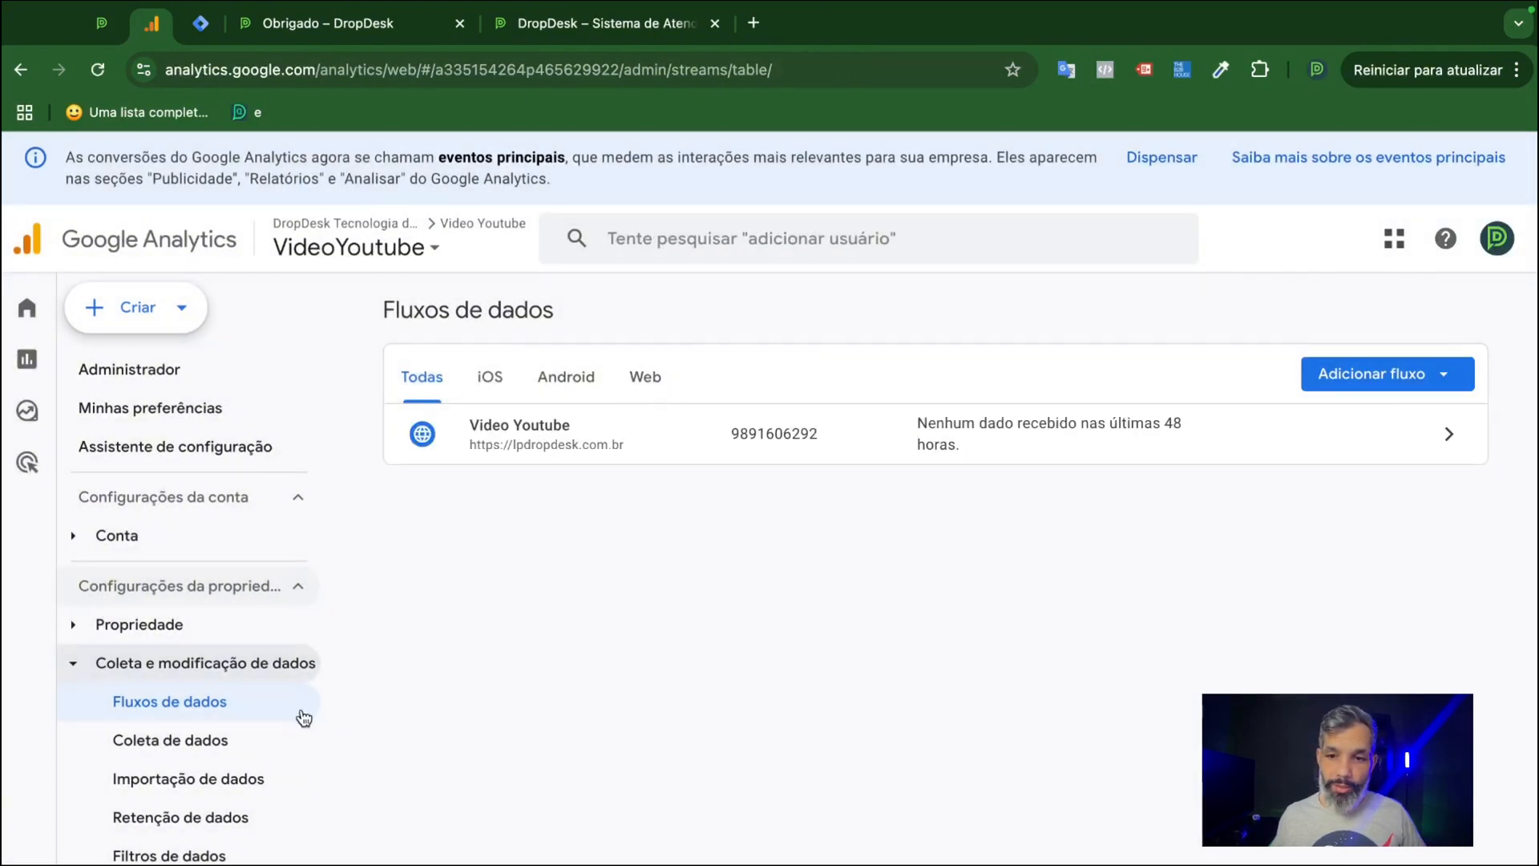
Review the property's data collection settings, from Google signals to the user data collection acknowledgement.
{"action": "left_click", "coordinate": [166, 748]}
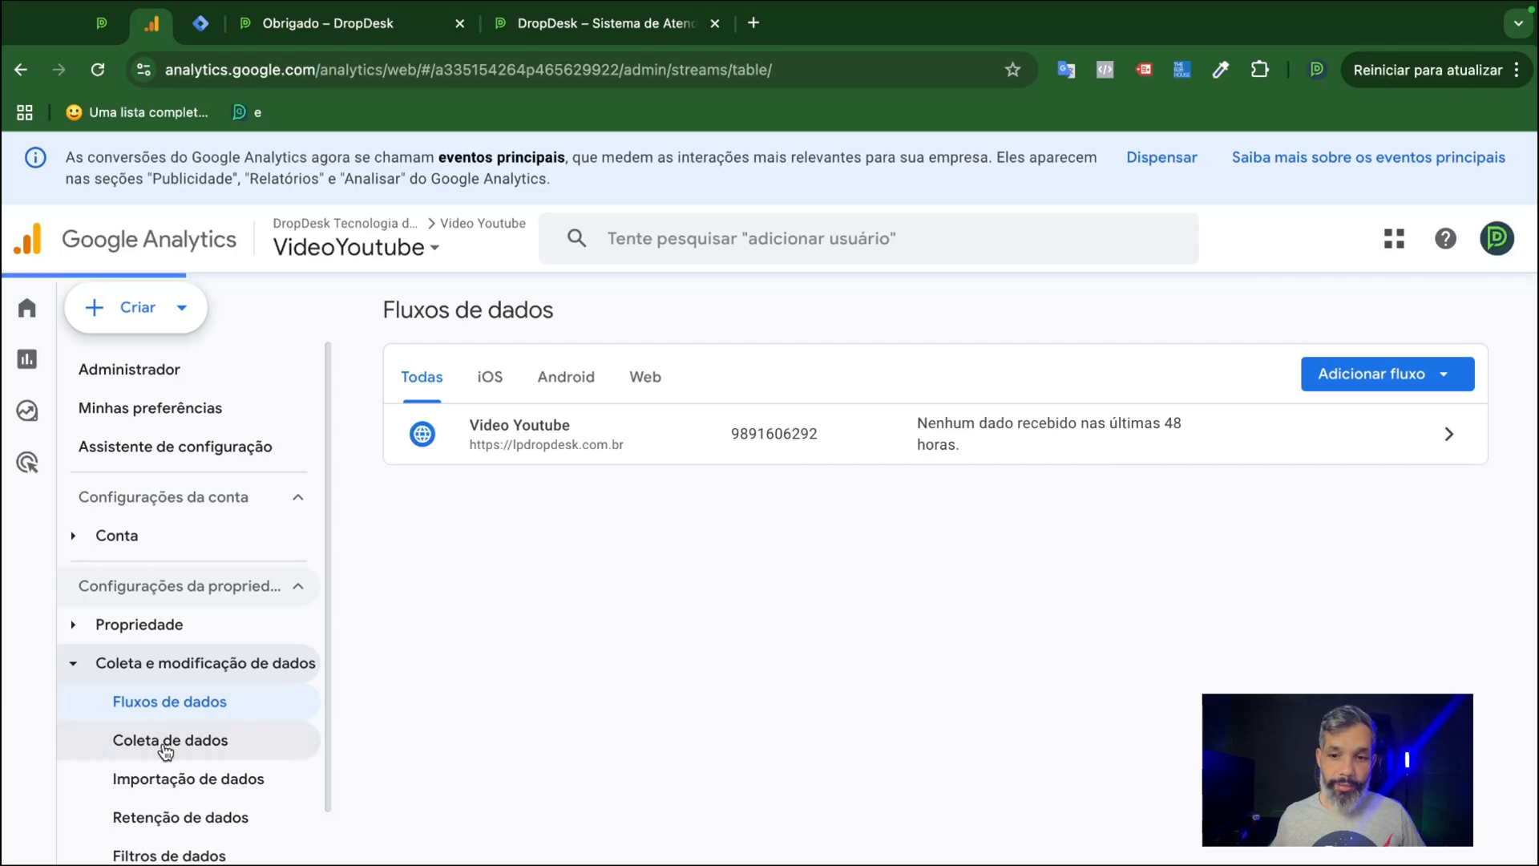
{"action": "scroll", "coordinate": [761, 614], "scroll_direction": "down", "scroll_amount": 1}
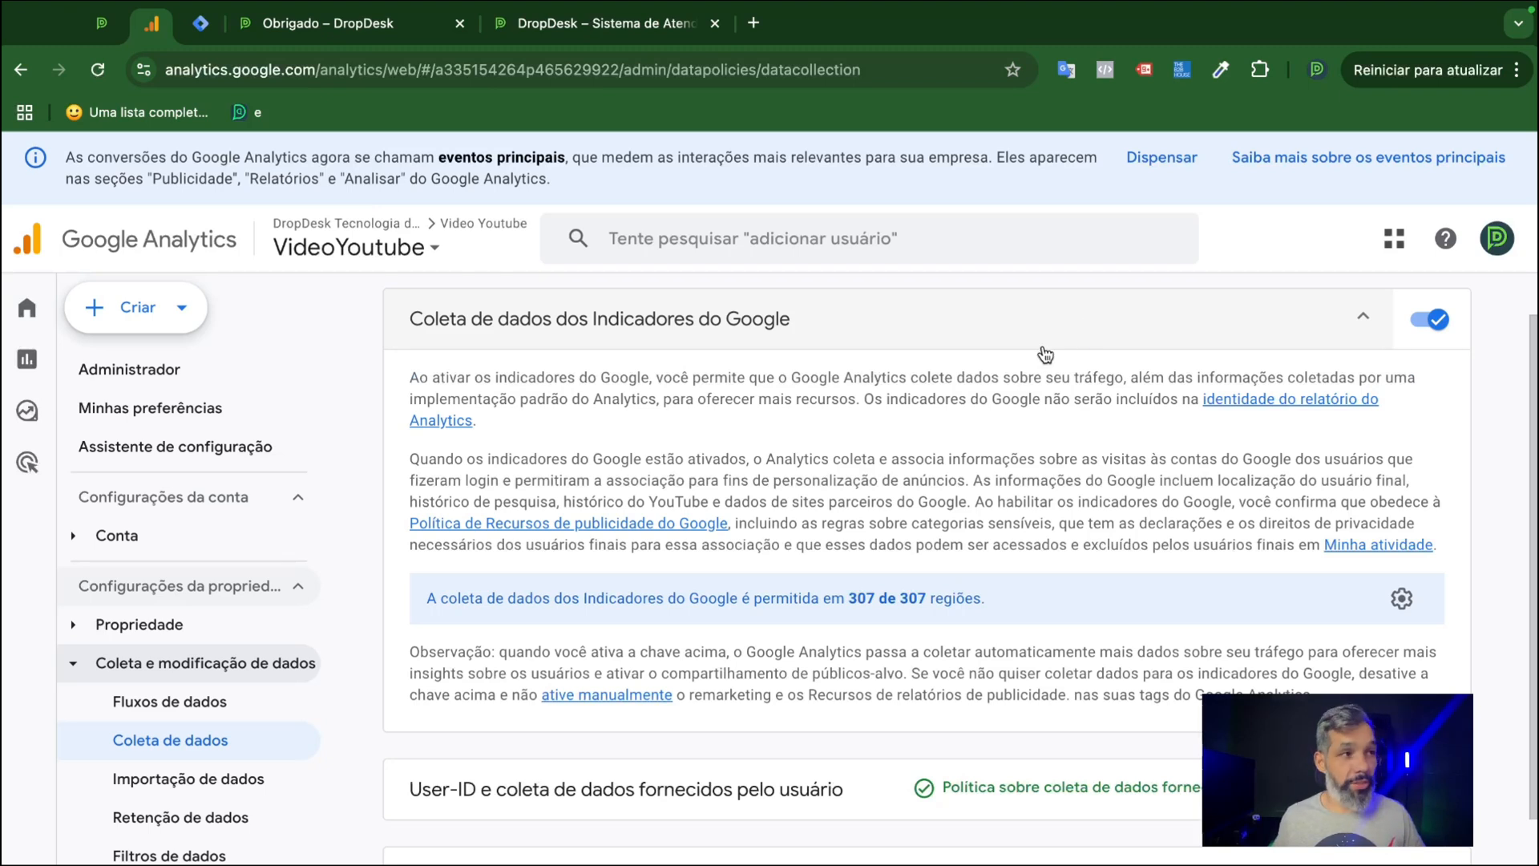
{"action": "scroll", "coordinate": [941, 513], "scroll_direction": "down", "scroll_amount": 1}
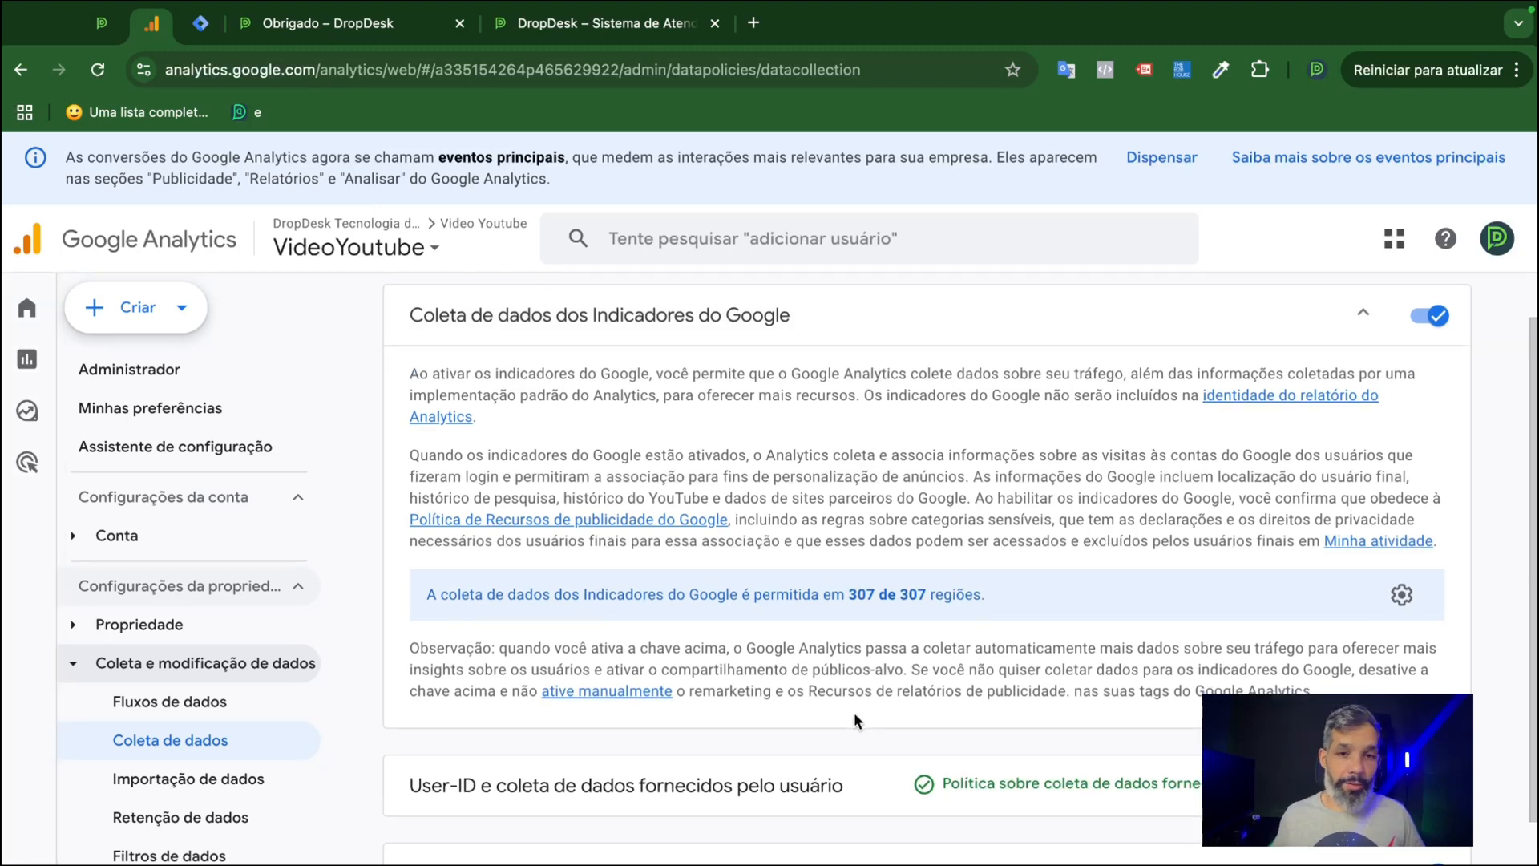
{"action": "scroll", "coordinate": [954, 481], "scroll_direction": "down", "scroll_amount": 3}
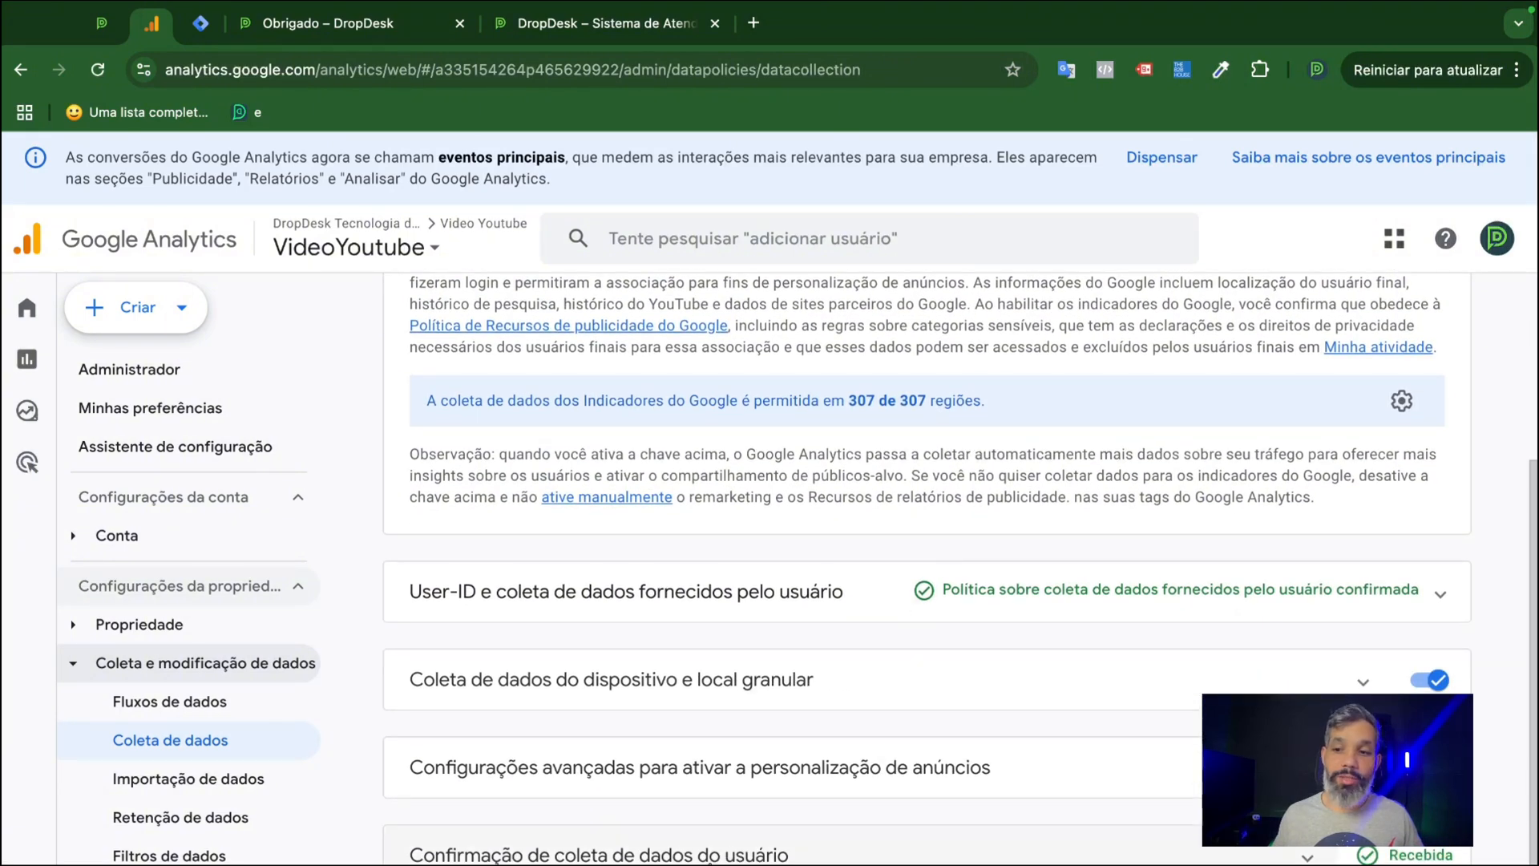
{"action": "scroll", "coordinate": [927, 561], "scroll_direction": "down", "scroll_amount": 2}
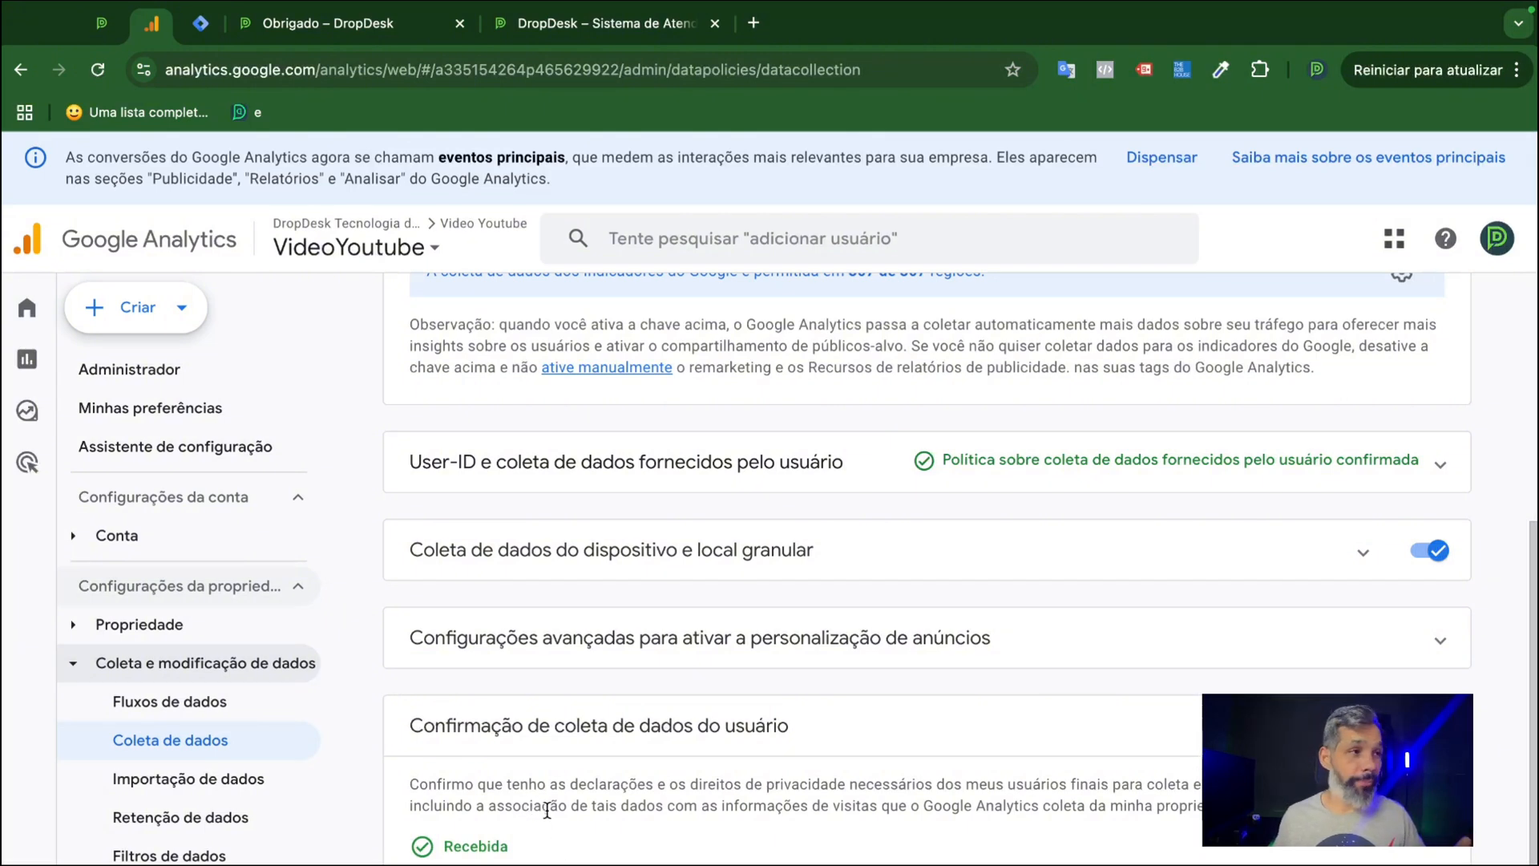
Set event data retention to 14 meses in the property's data retention settings and save.
{"action": "scroll", "coordinate": [232, 789], "scroll_direction": "down", "scroll_amount": 3}
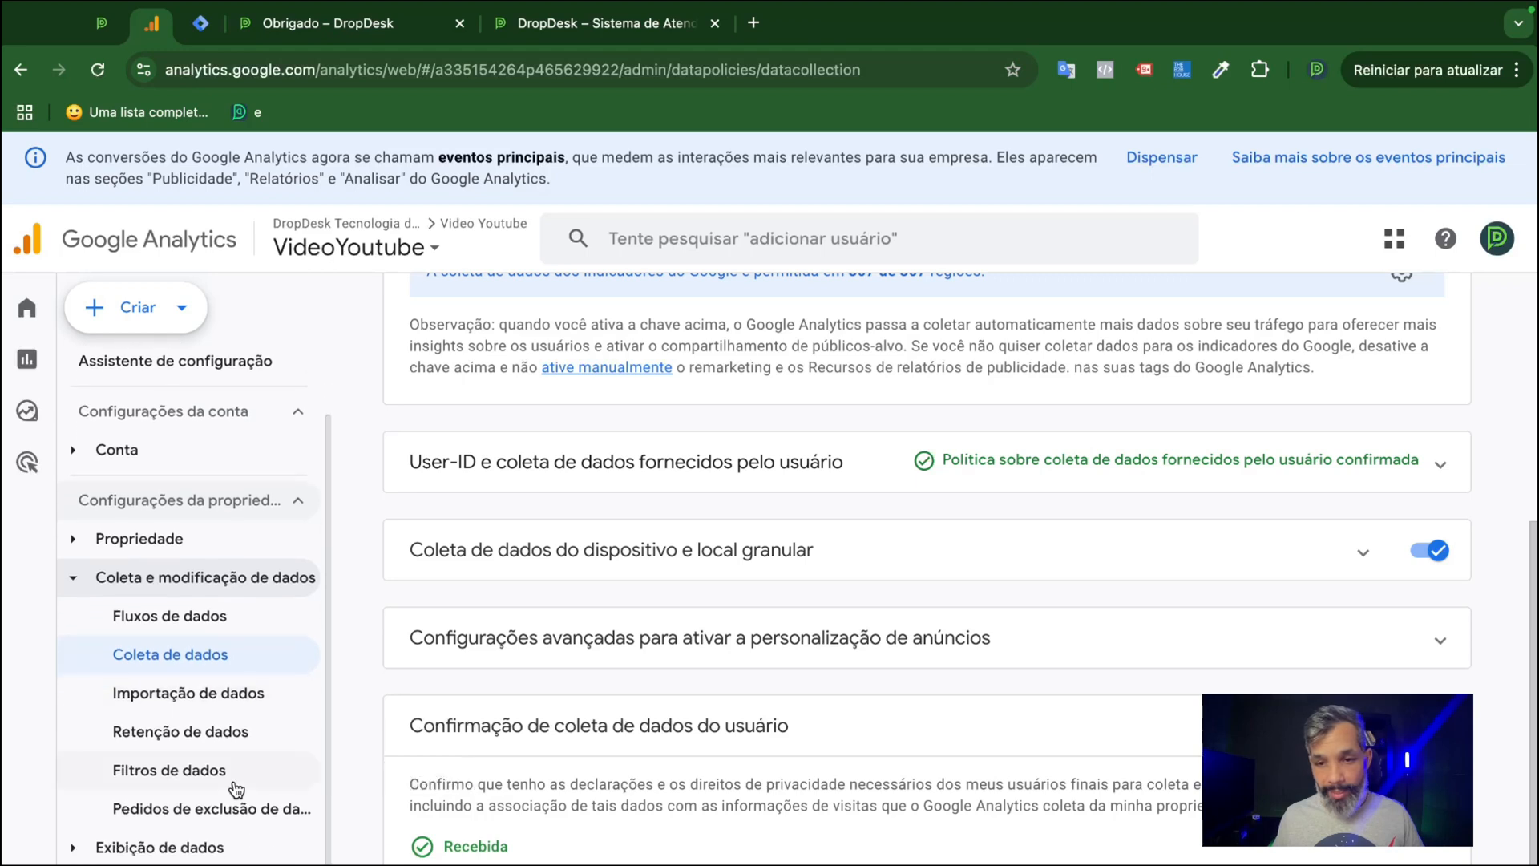
{"action": "left_click", "coordinate": [210, 716]}
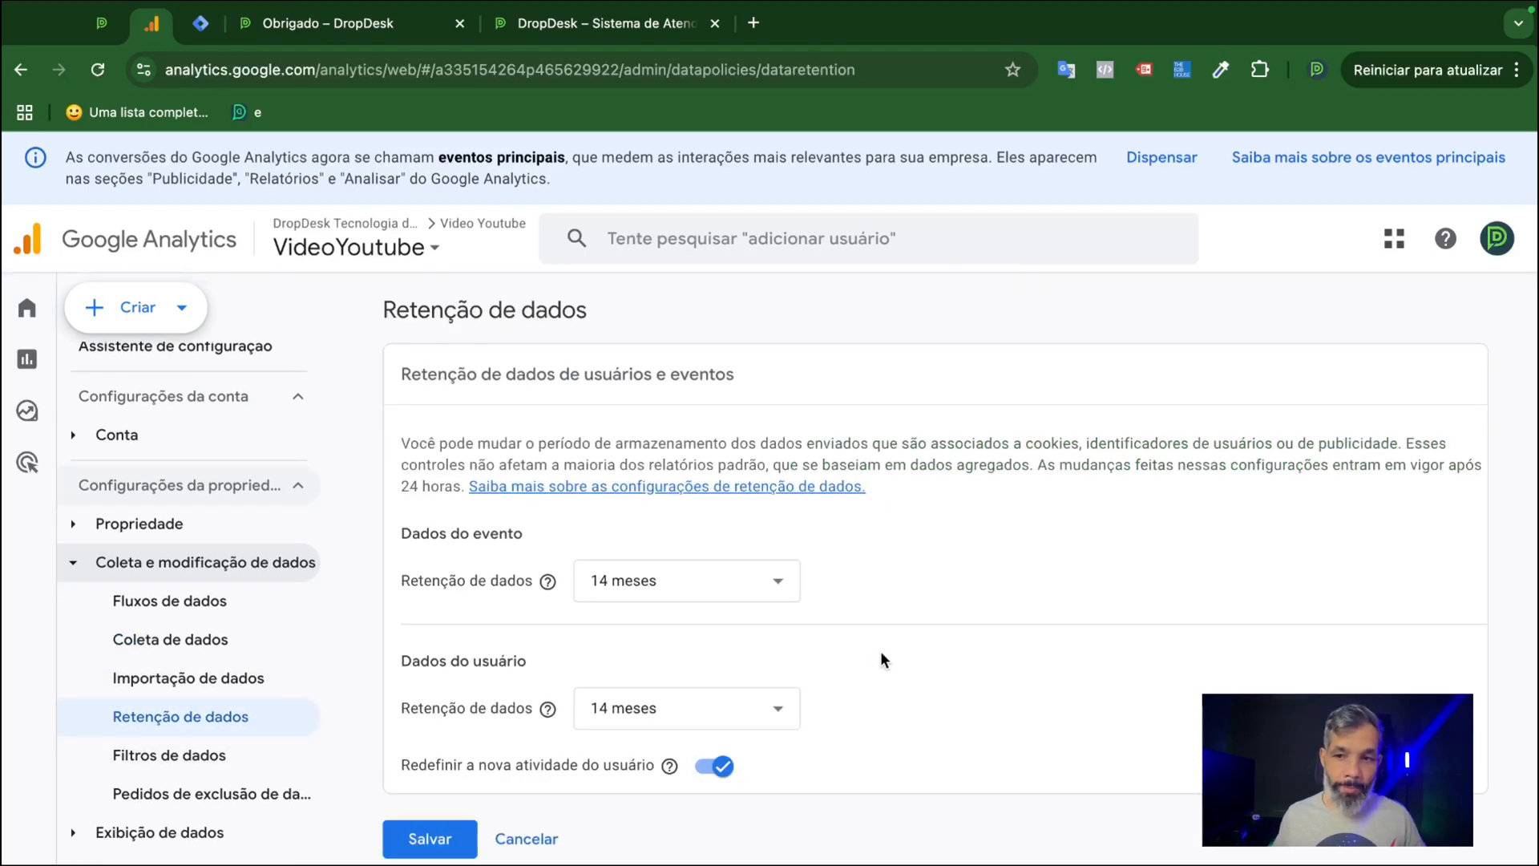
{"action": "left_click", "coordinate": [751, 592]}
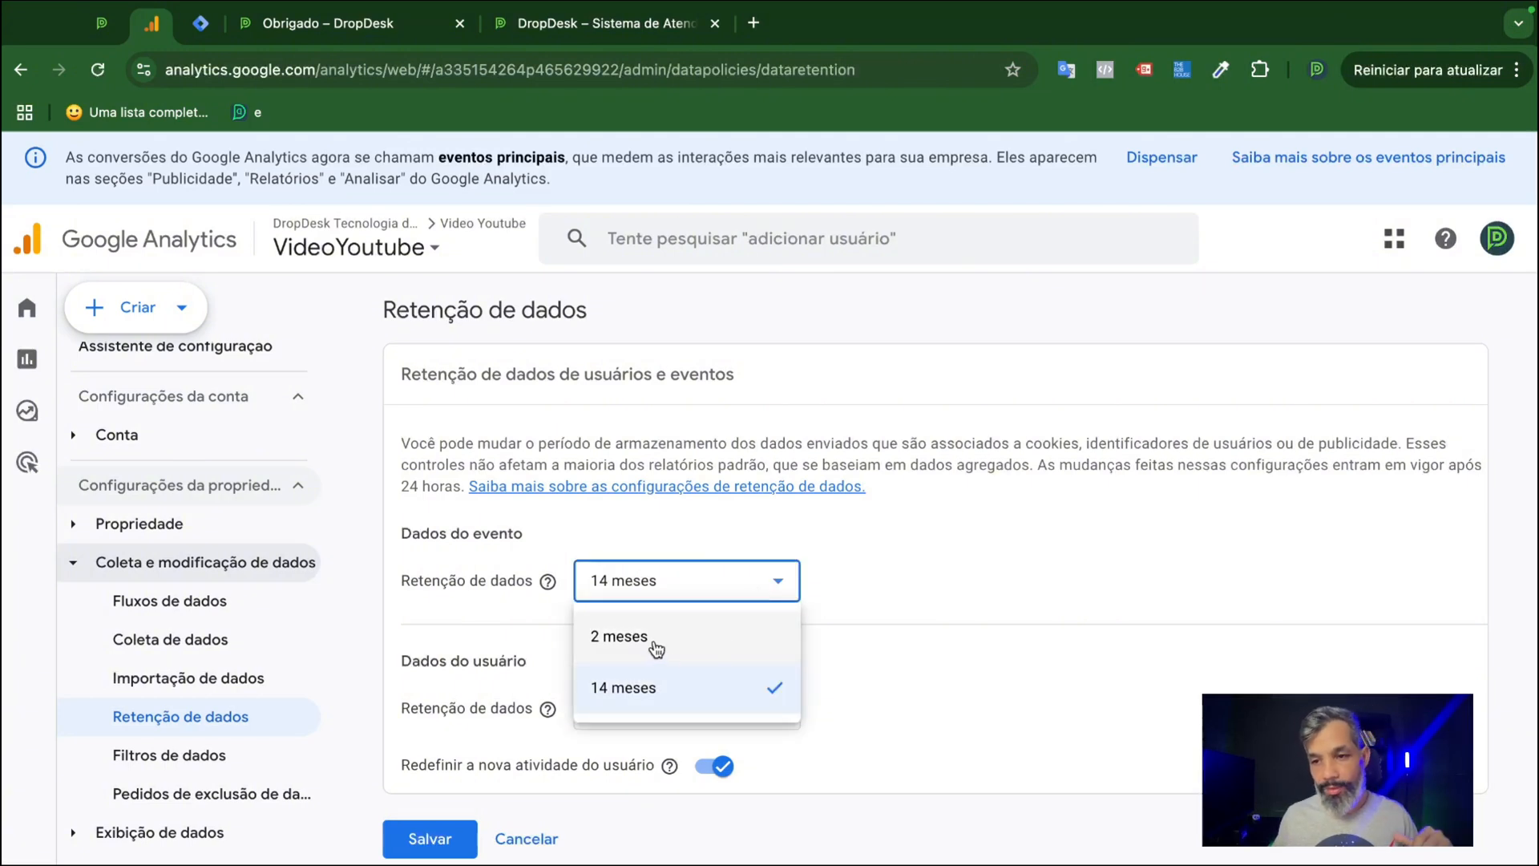
{"action": "left_click", "coordinate": [671, 692]}
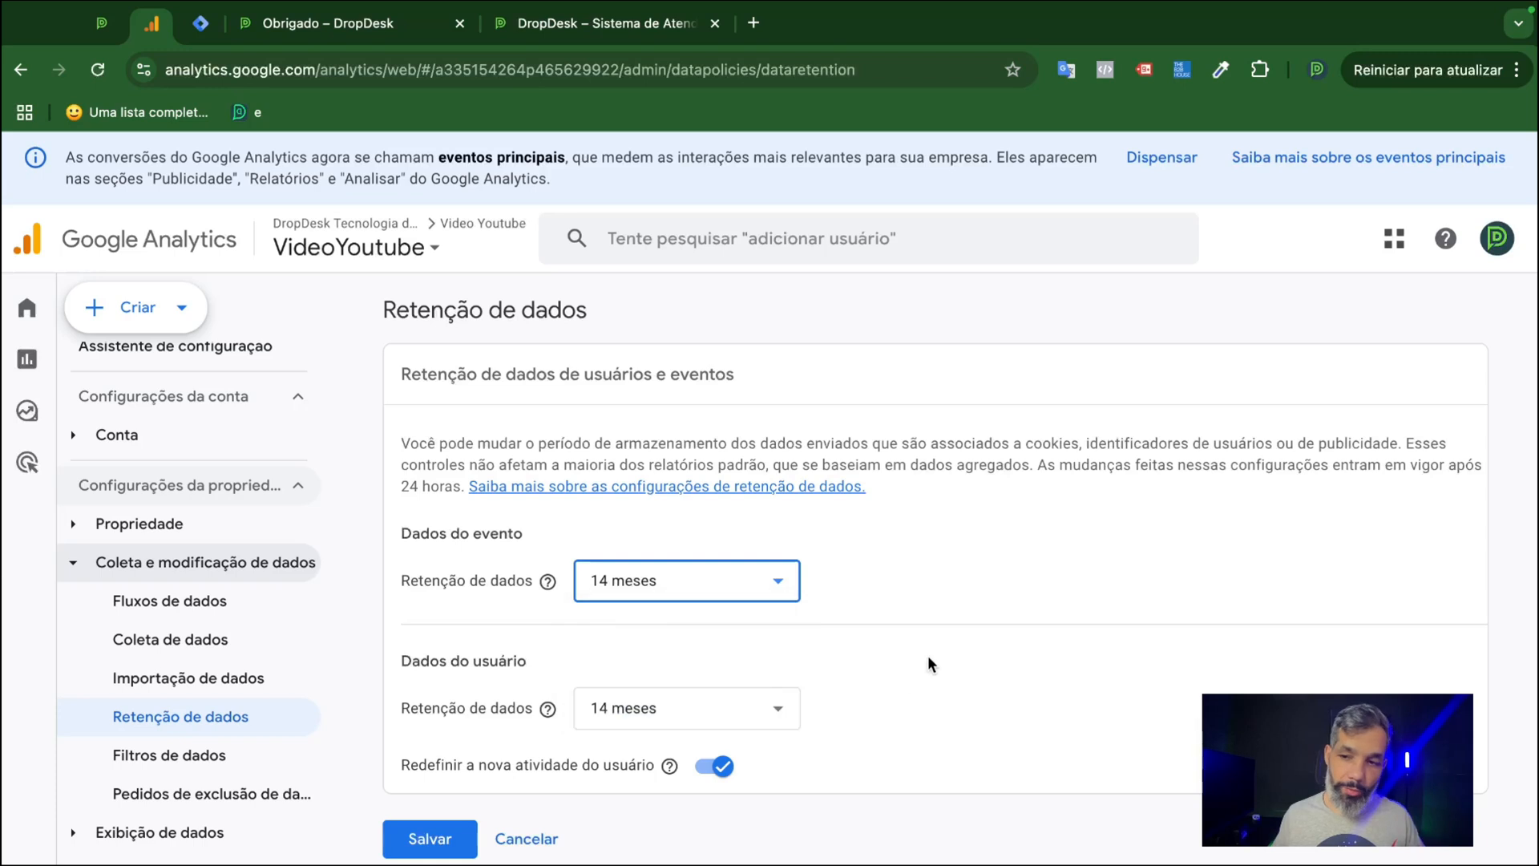
{"action": "left_click", "coordinate": [439, 846]}
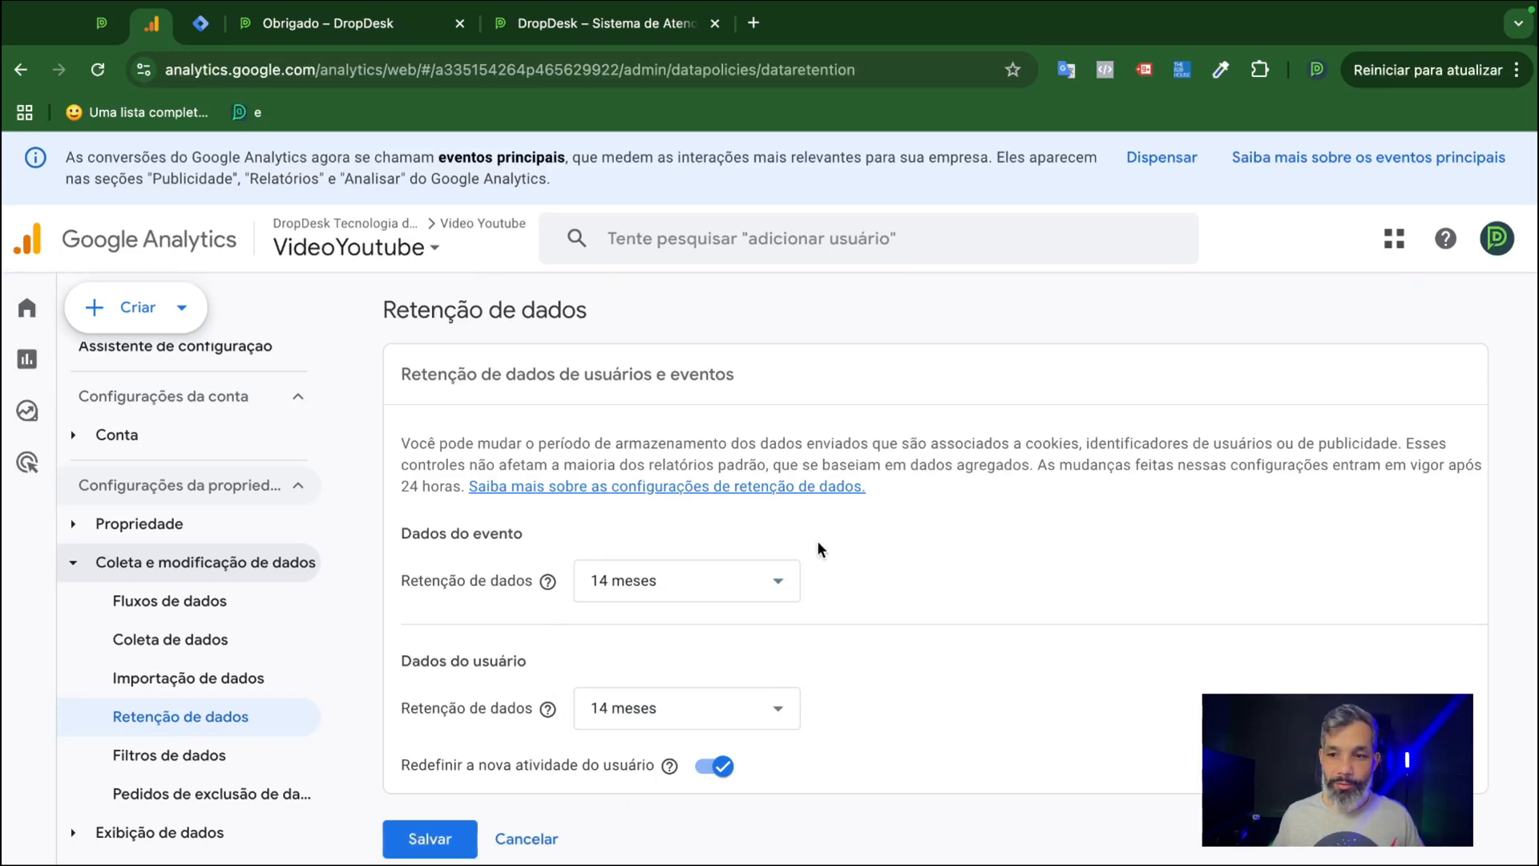